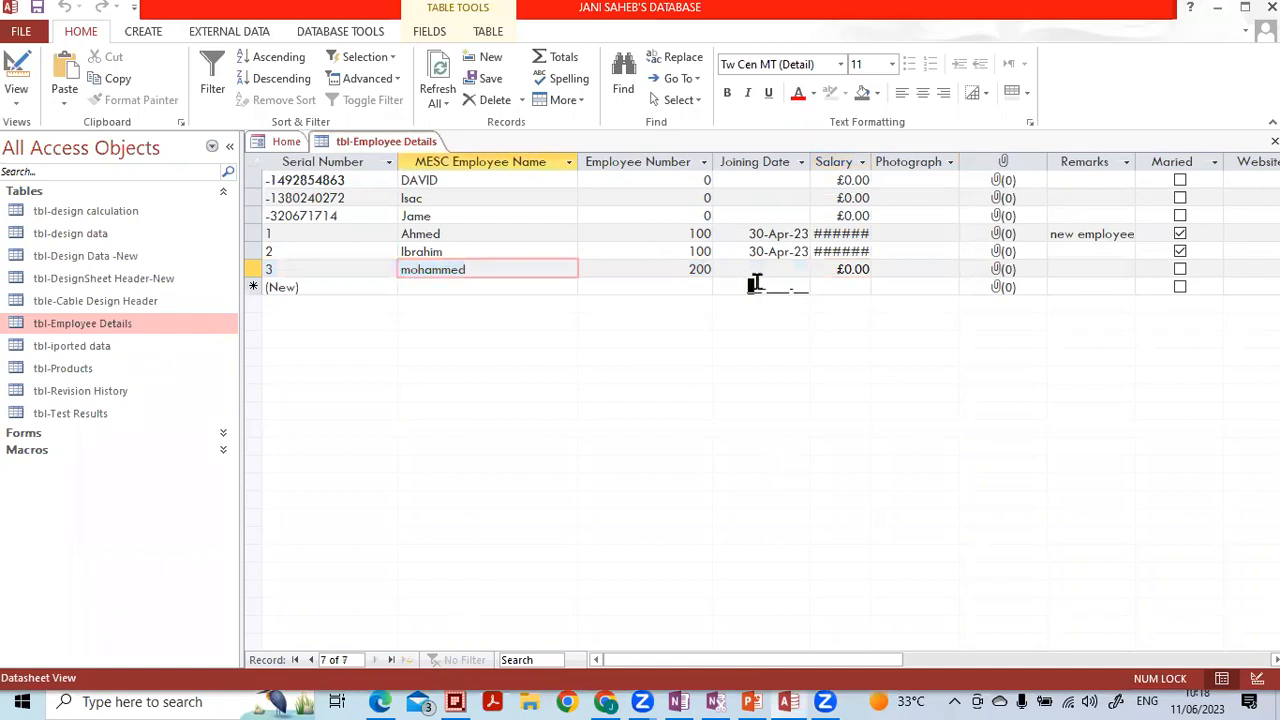
Step: Start a new record in the employee table, filling in the employee's name and employee number
click(843, 286)
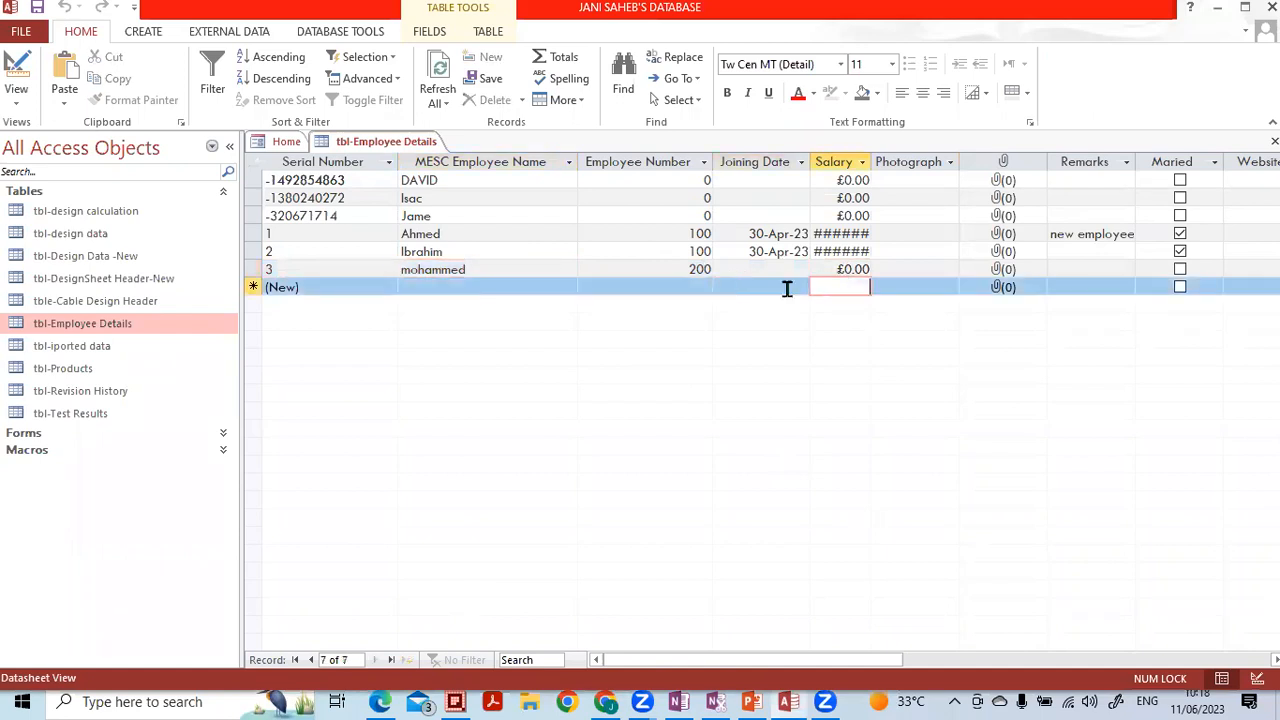
click(471, 286)
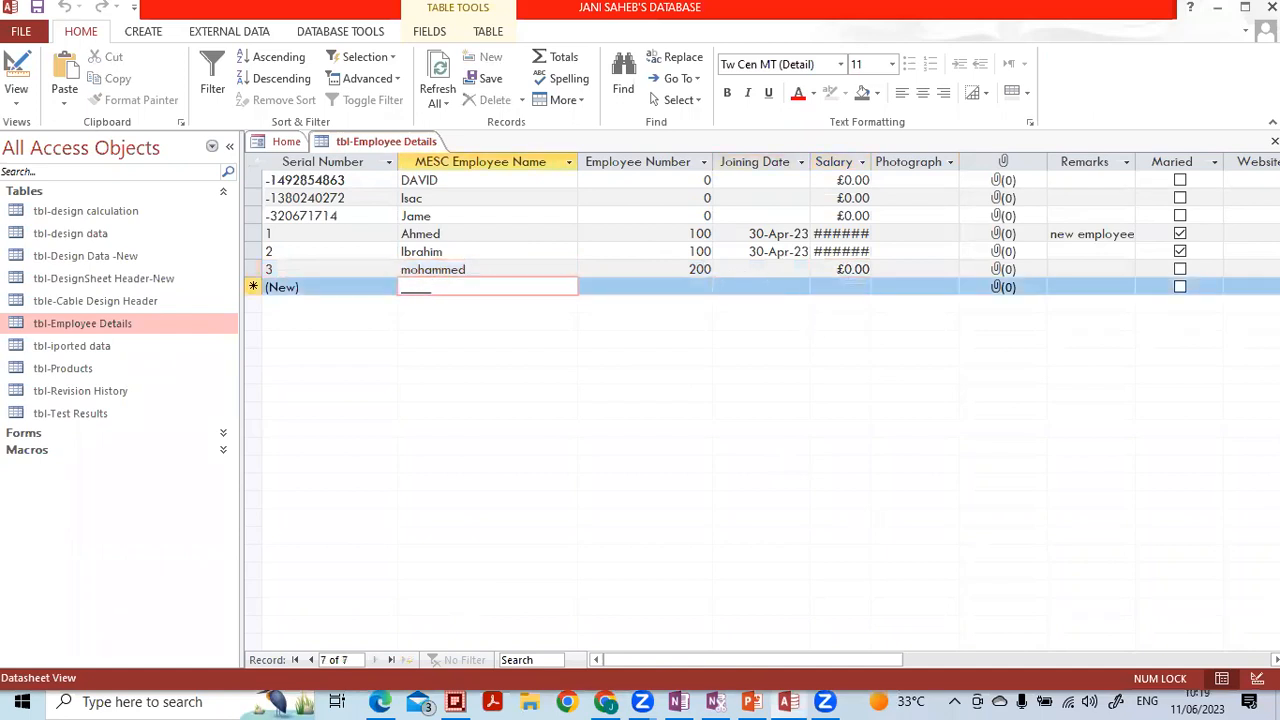
key(Left)
key(Left)
key(Left)
key(Left)
text(Ema)
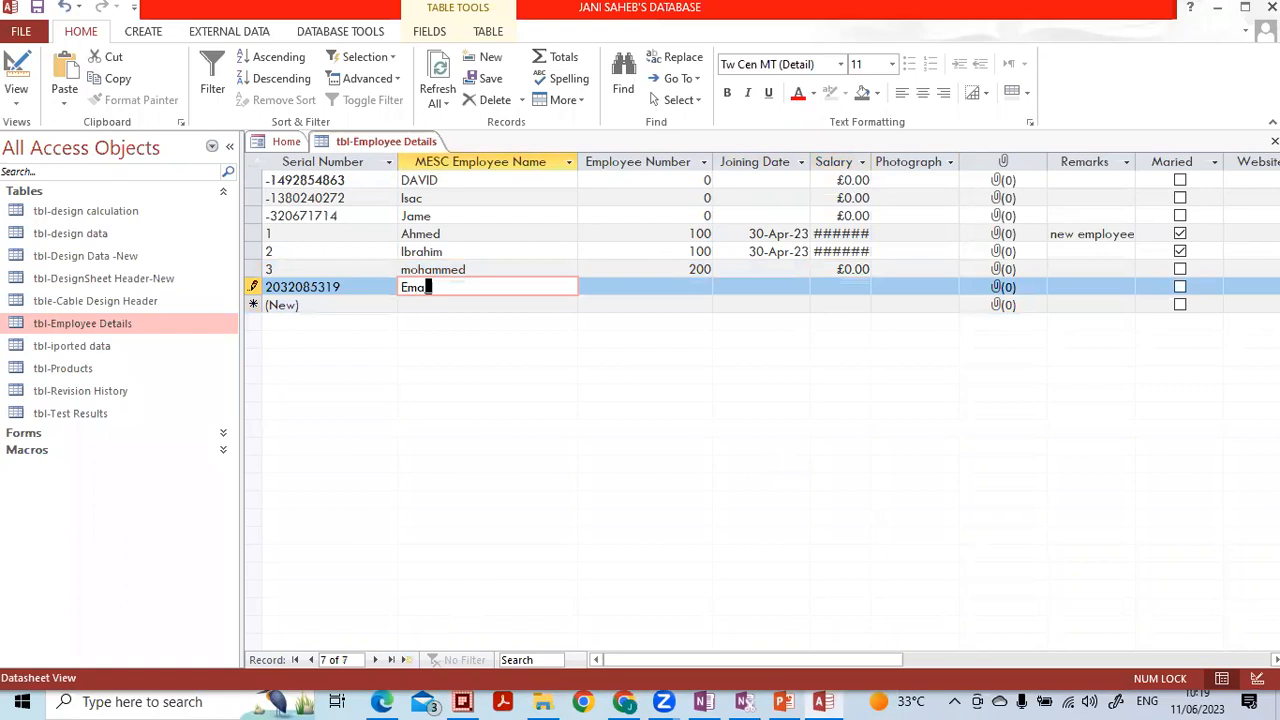
text(d)
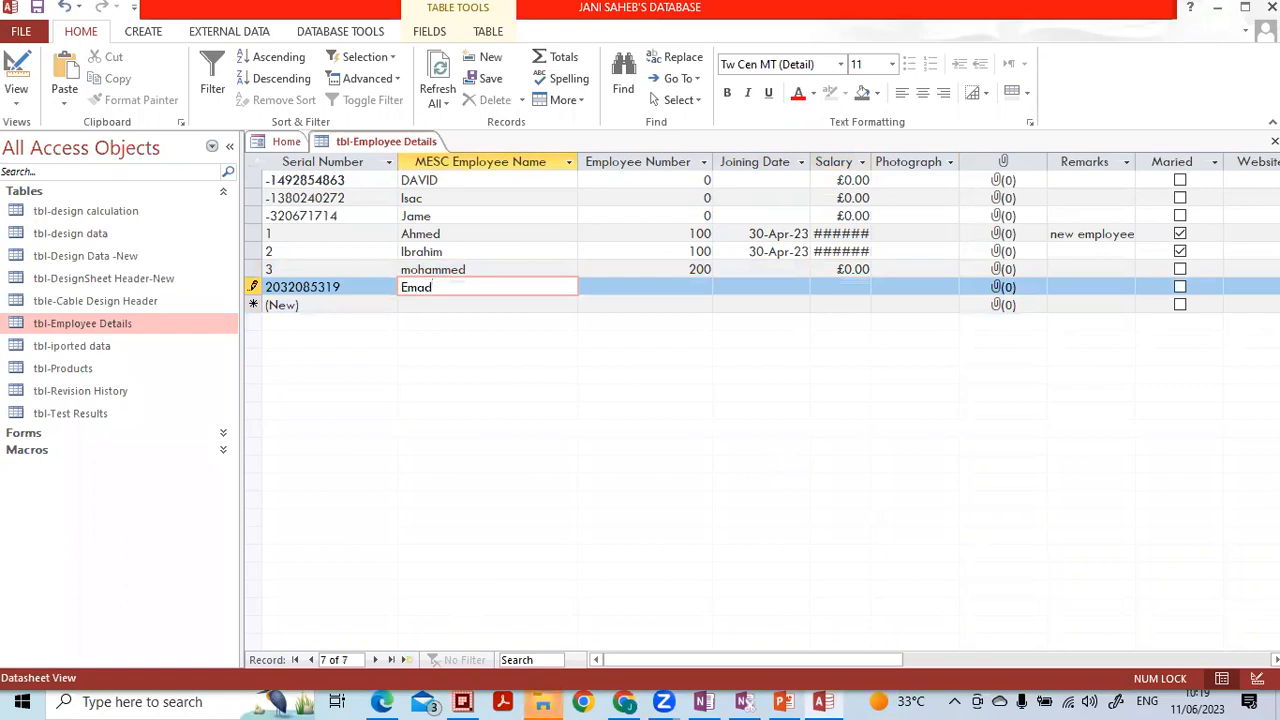
key(Tab)
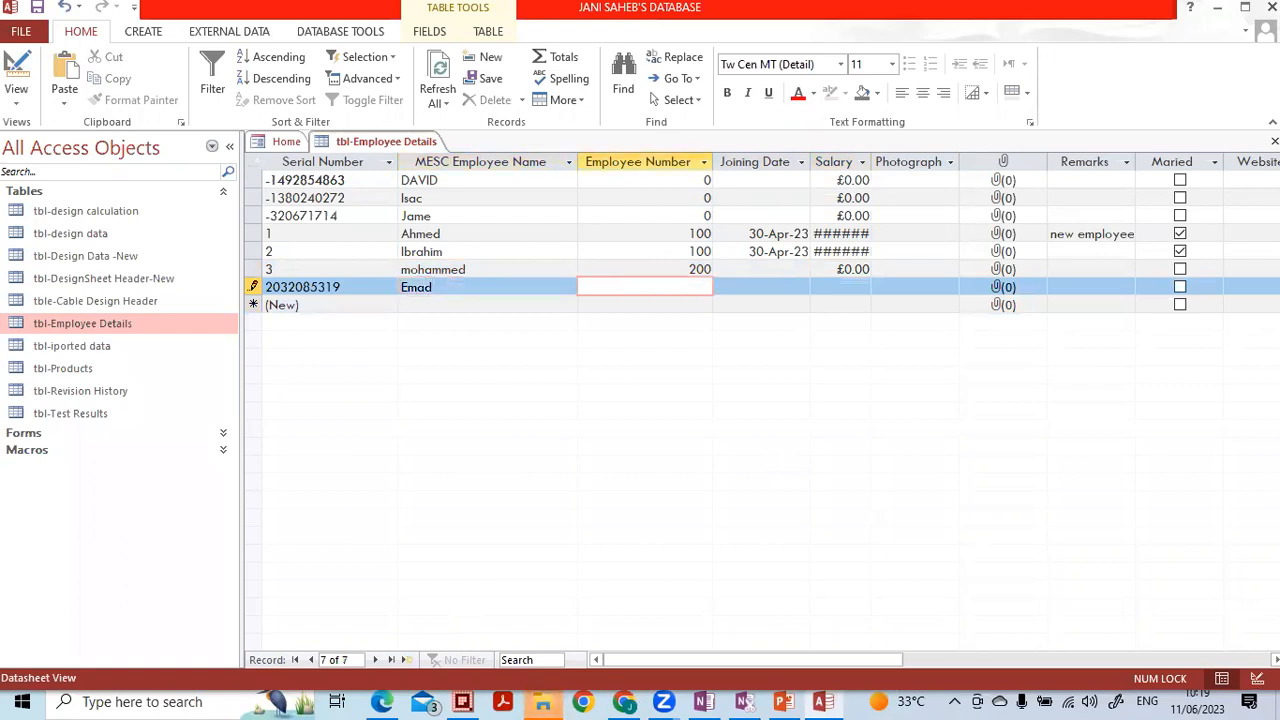
text(130)
key(Tab)
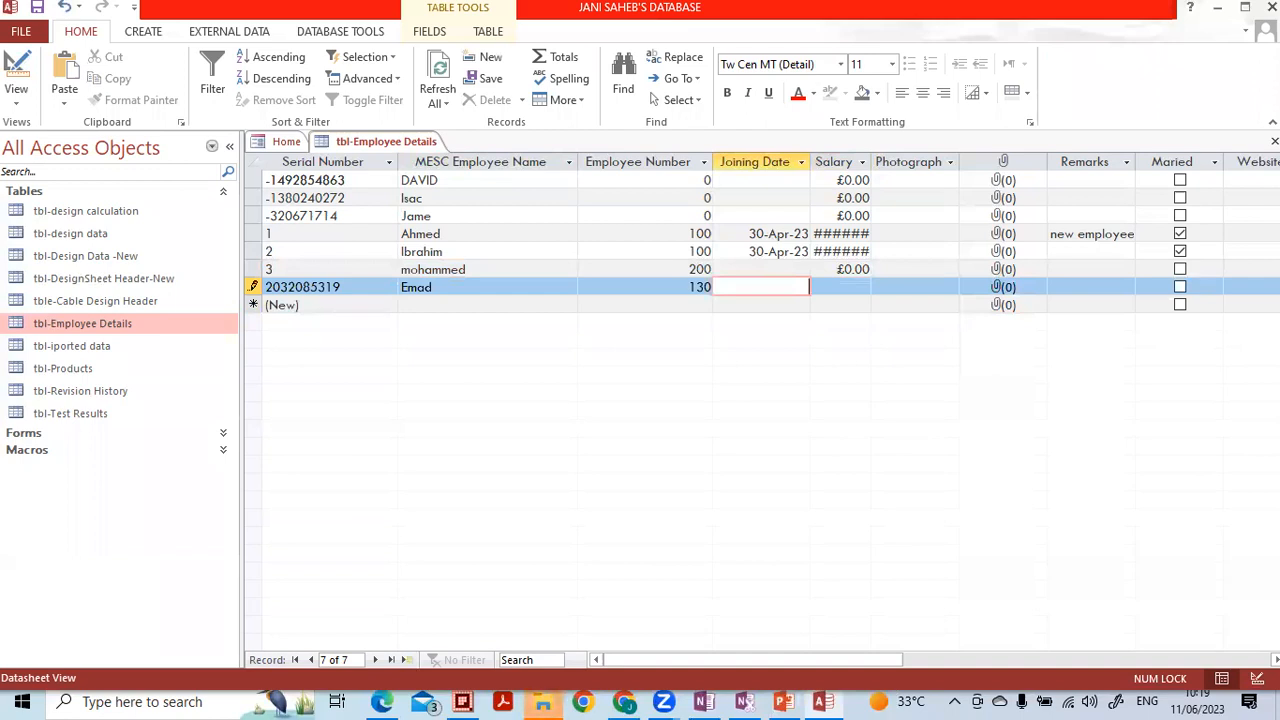
Step: Set the new record's joining date to 11-Jun-23
text(11-)
text(Jun-2)
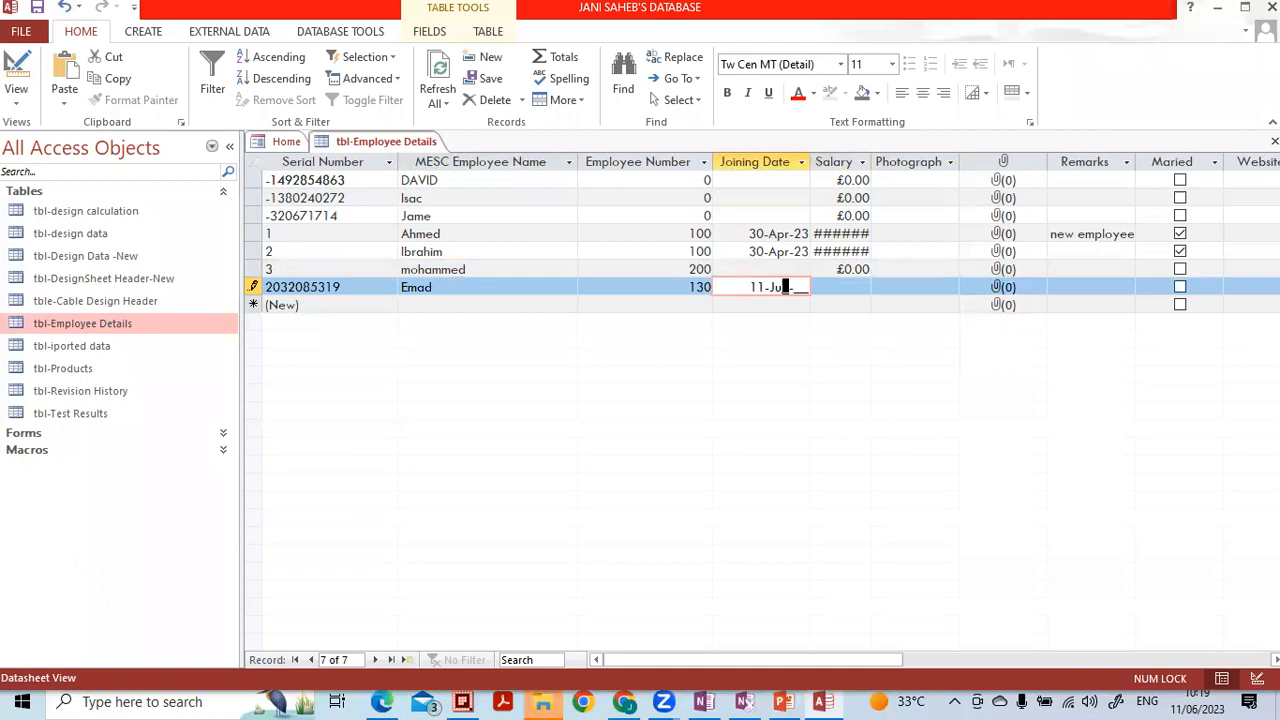
text(3)
key(Tab)
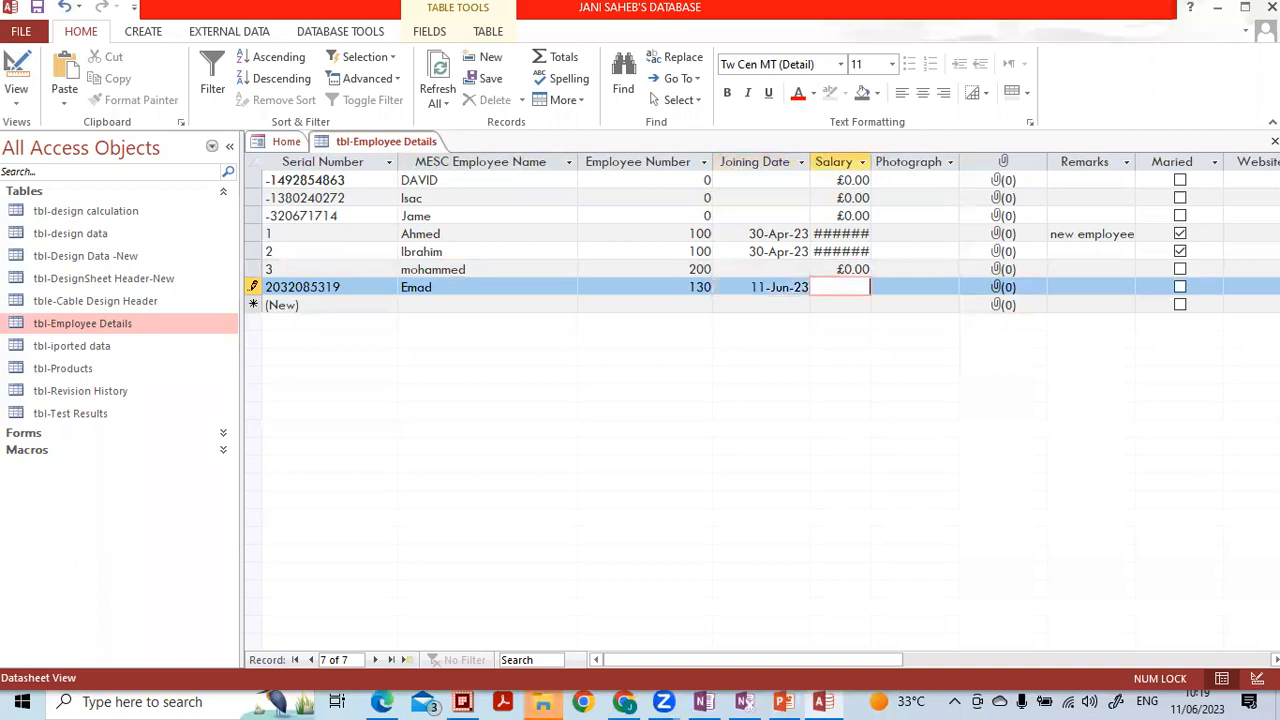
Step: Try a salary of 0 in the new record, dismiss the alert and set the salary to 1
text(0)
key(Tab)
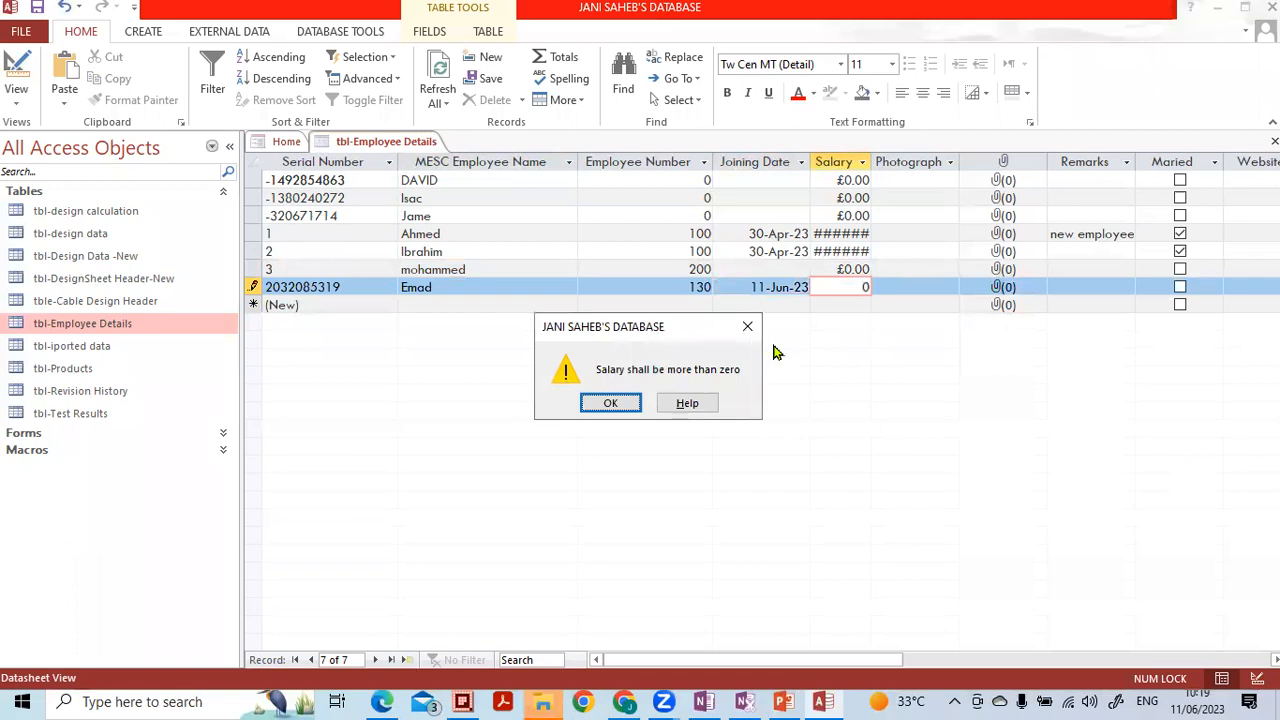
key(Return)
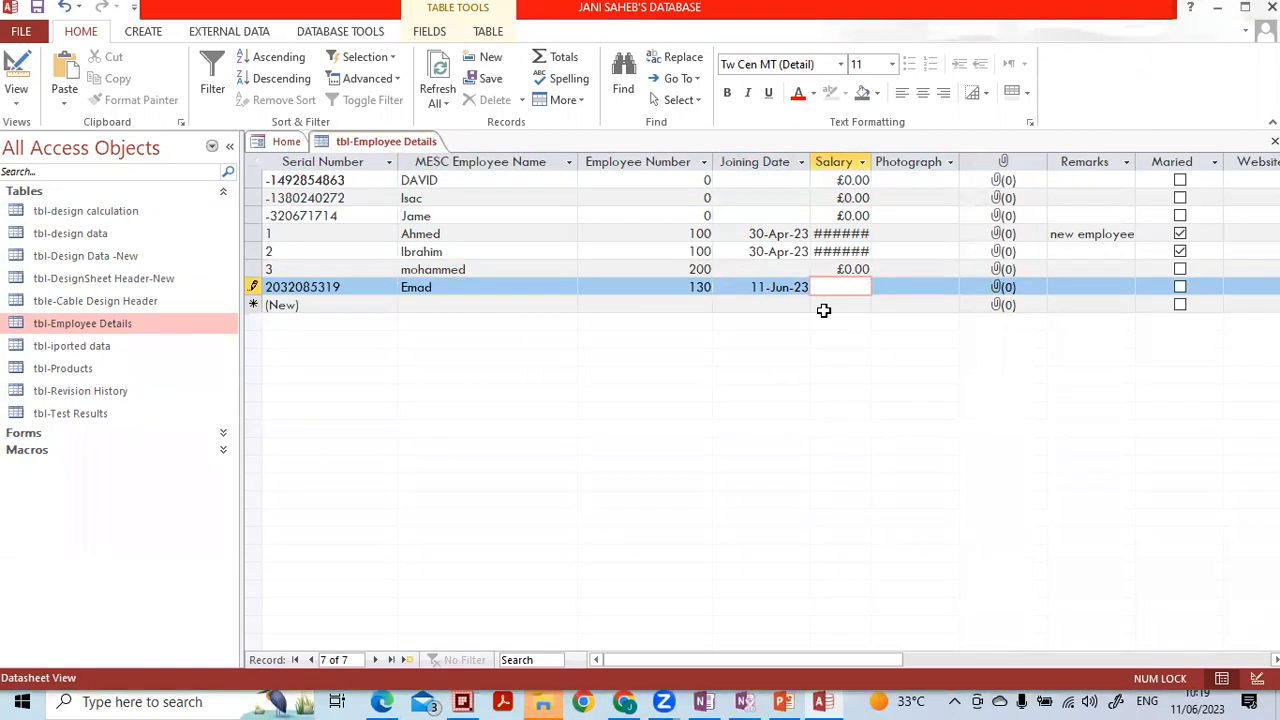
text(1)
key(Tab)
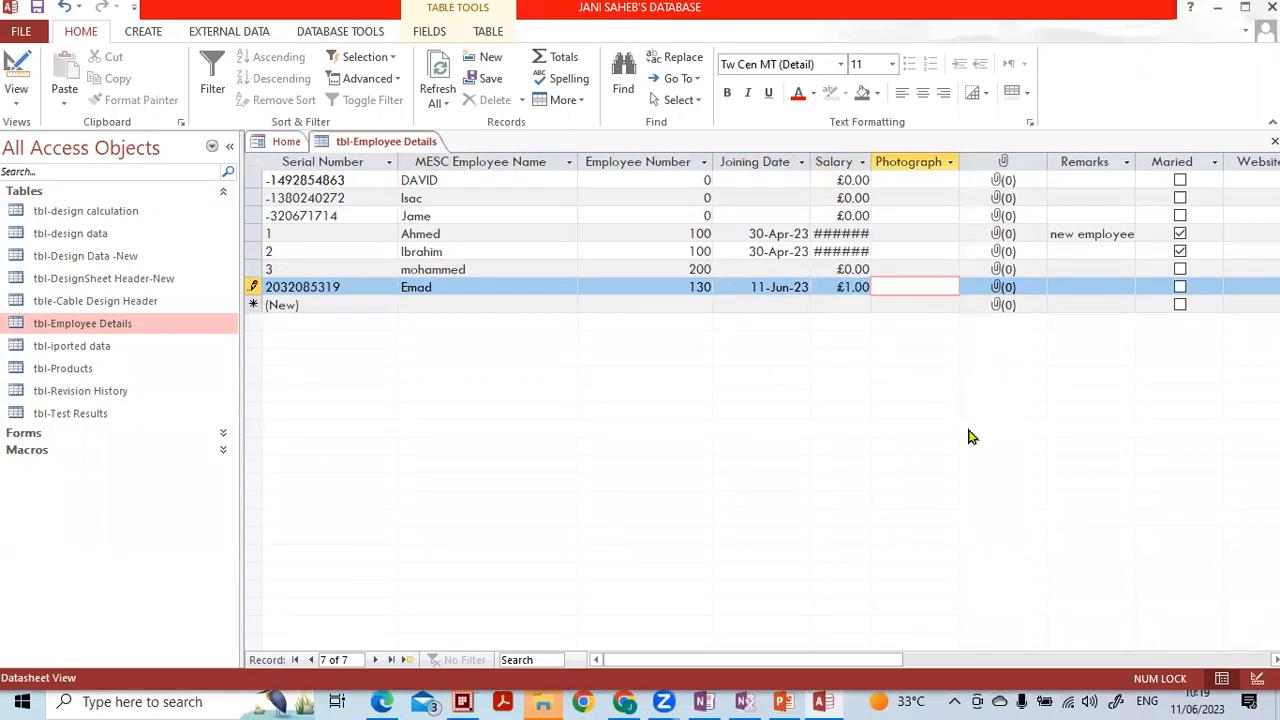
Step: Open the employee table in Design view and review the validation settings of the Employee Number, Joining Date and Salary fields
click(1257, 678)
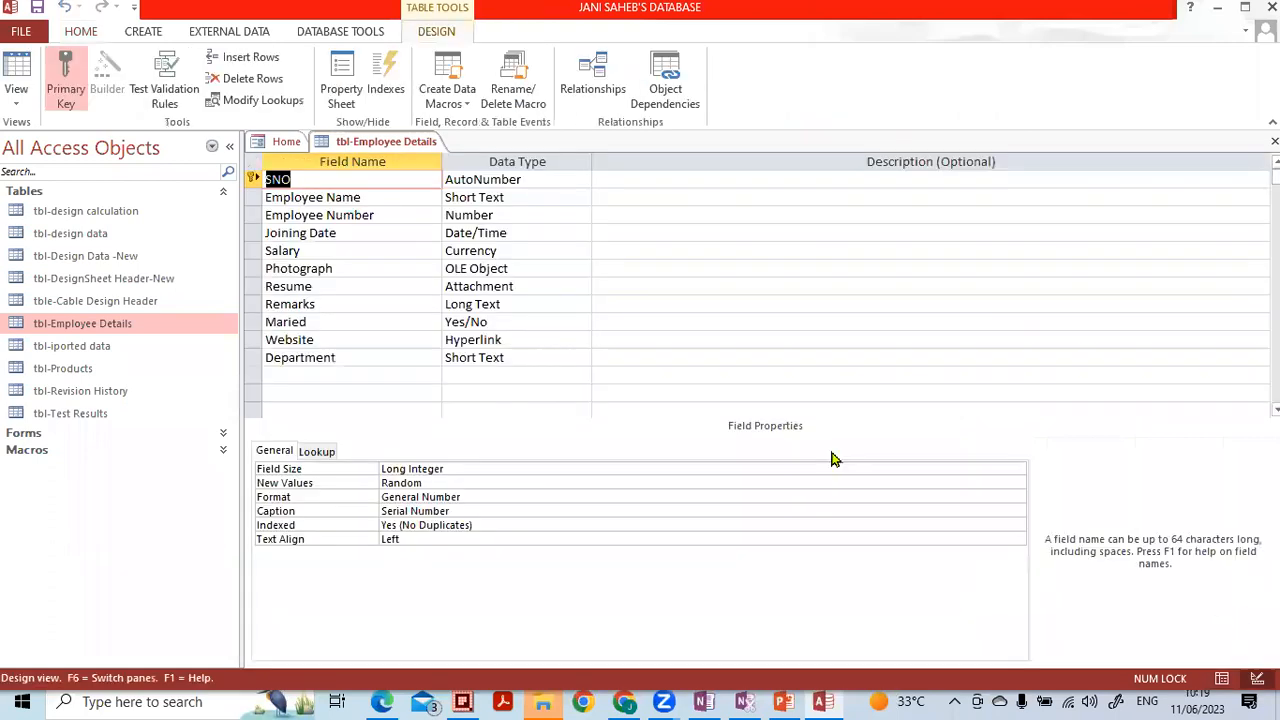
click(487, 216)
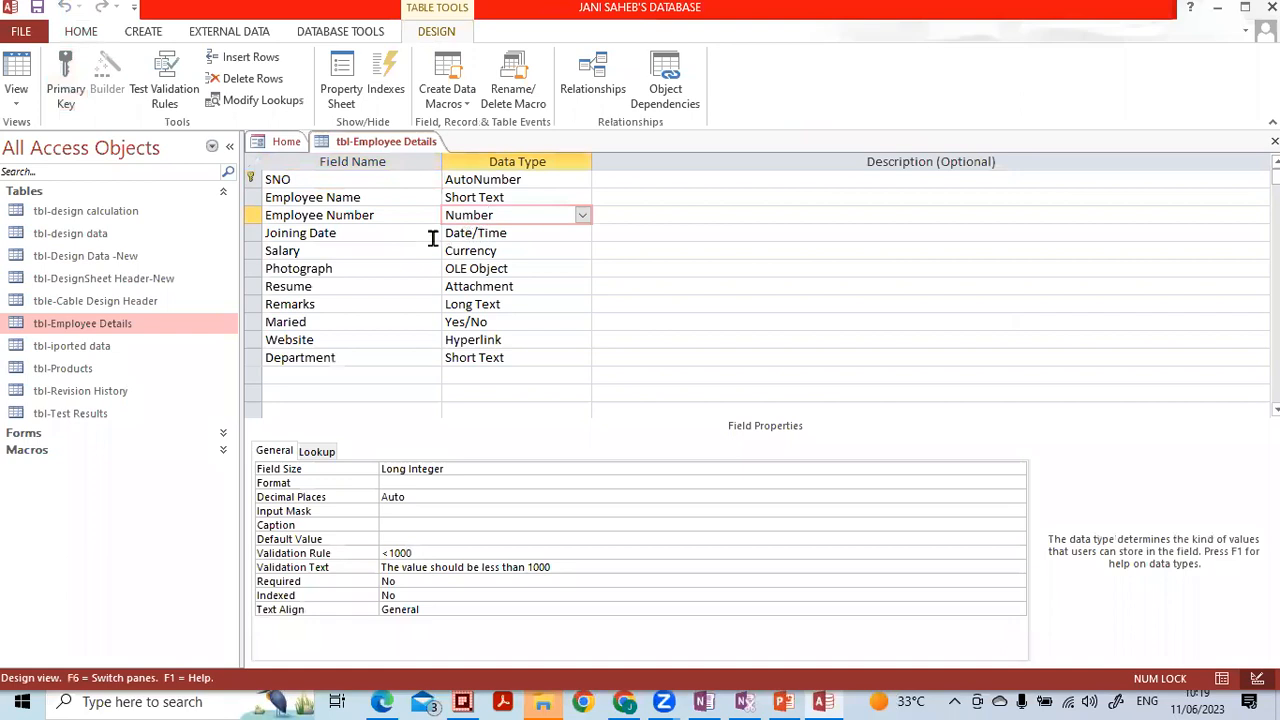
click(488, 233)
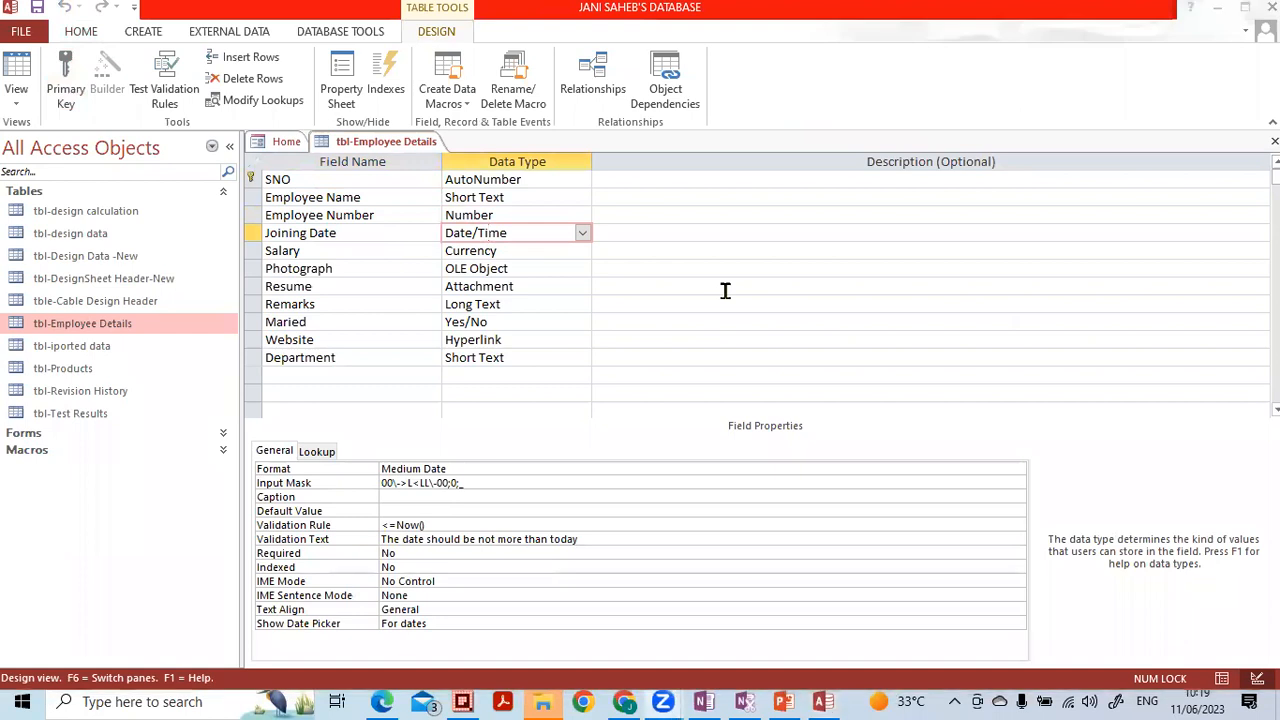
click(515, 251)
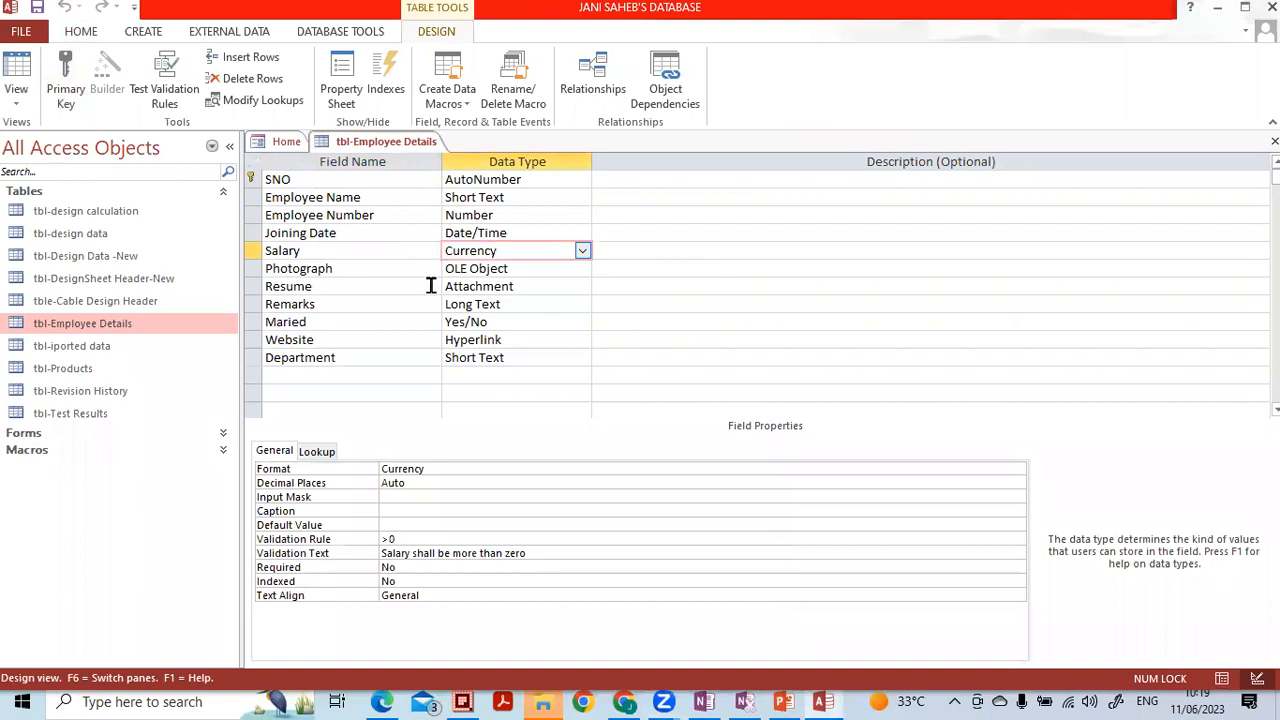
Step: Examine the Employee Name field's Default Value, Validation Rule and Required properties
click(518, 193)
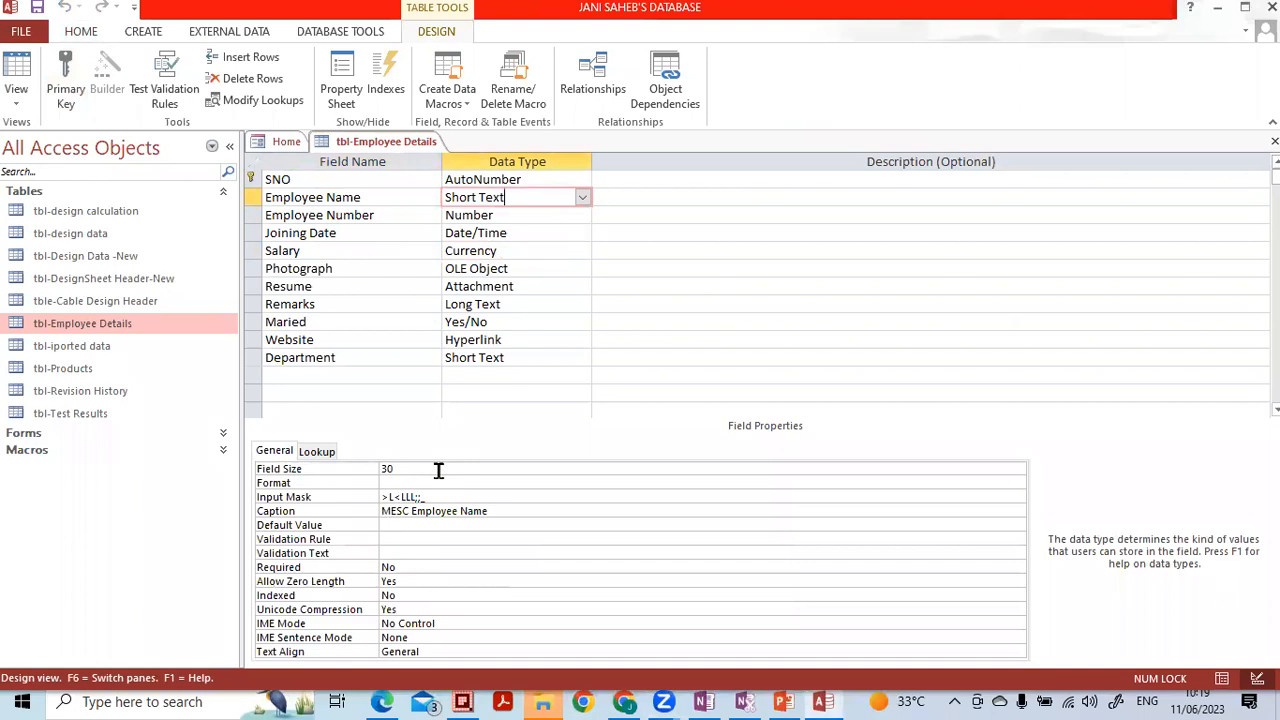
click(403, 525)
click(401, 539)
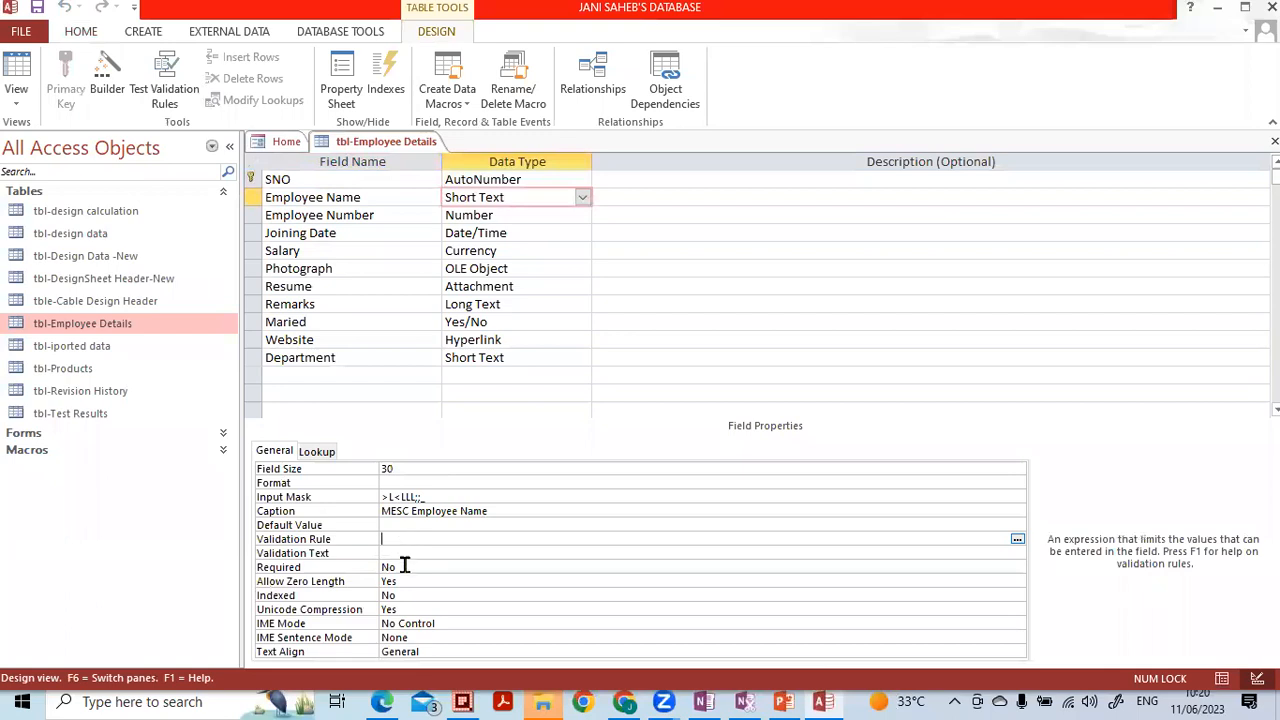
click(405, 566)
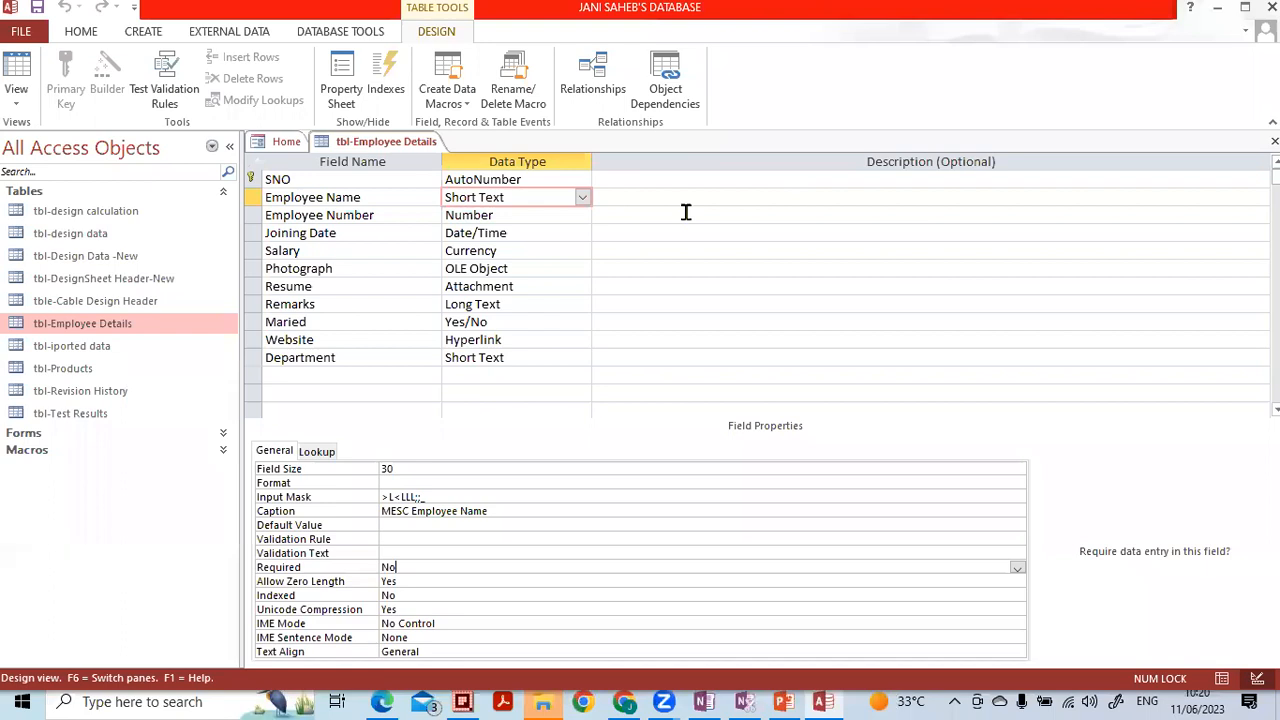
mouse_move(1208, 515)
mouse_down()
mouse_move(1040, 582)
mouse_move(1210, 607)
mouse_move(1111, 503)
mouse_up()
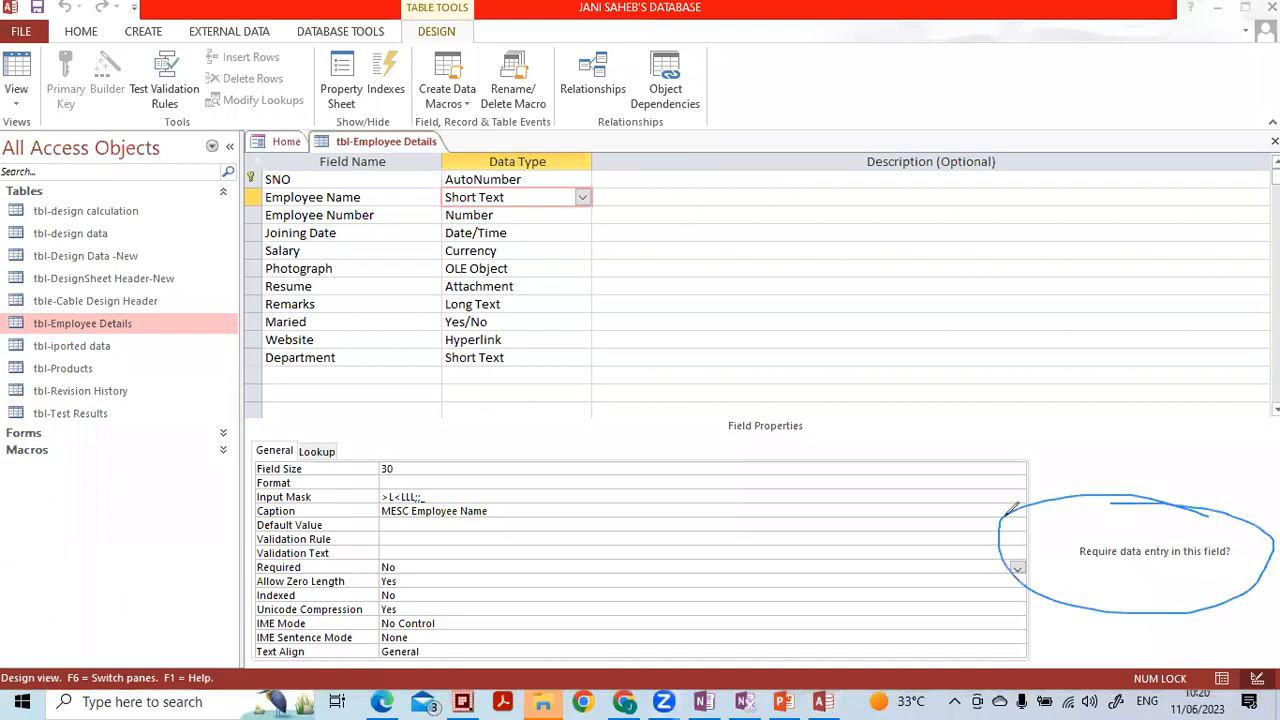
mouse_move(420, 550)
mouse_down()
mouse_move(376, 553)
mouse_move(378, 572)
mouse_move(416, 560)
mouse_move(400, 549)
mouse_up()
drag(416, 584, 450, 568)
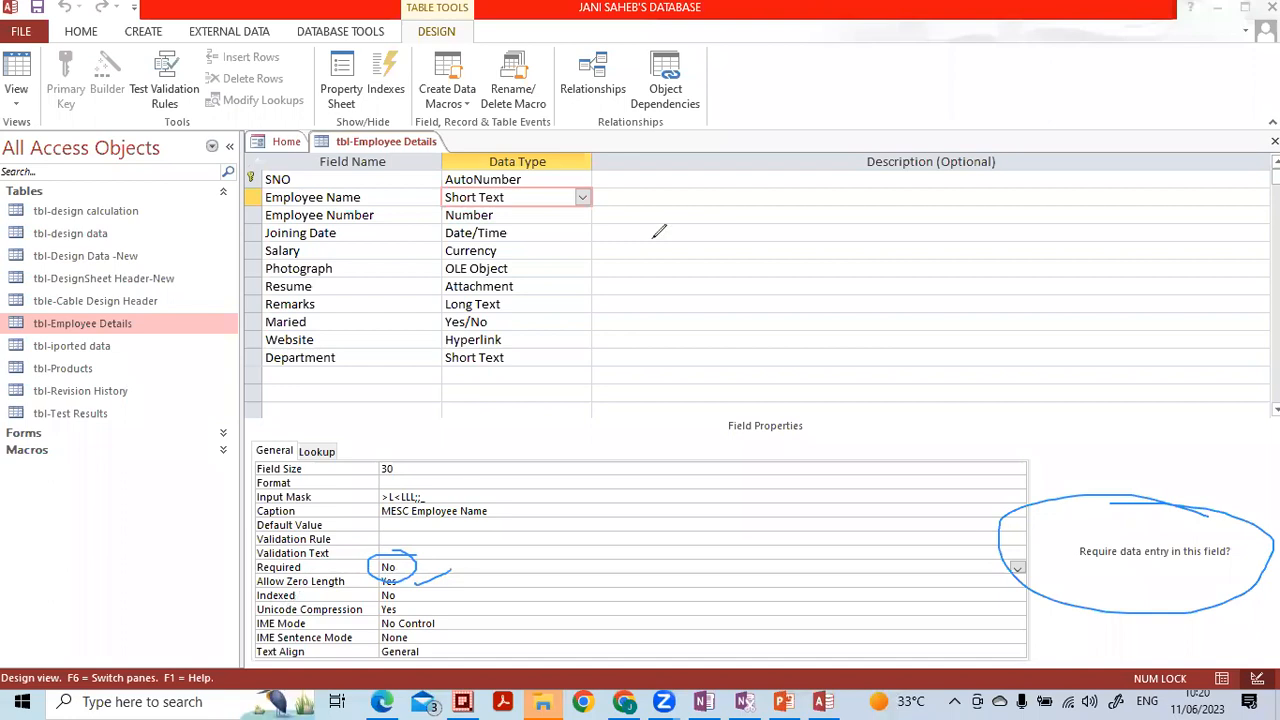
click(616, 174)
click(393, 556)
click(430, 580)
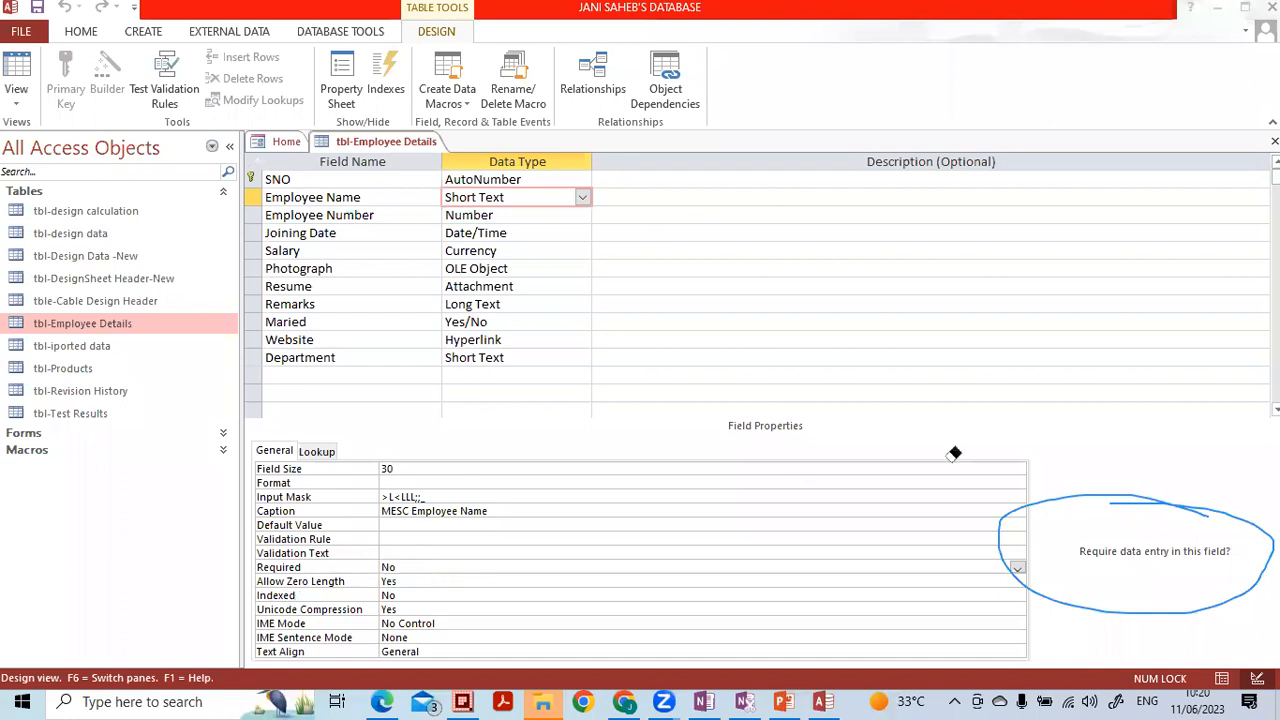
drag(979, 471, 1081, 508)
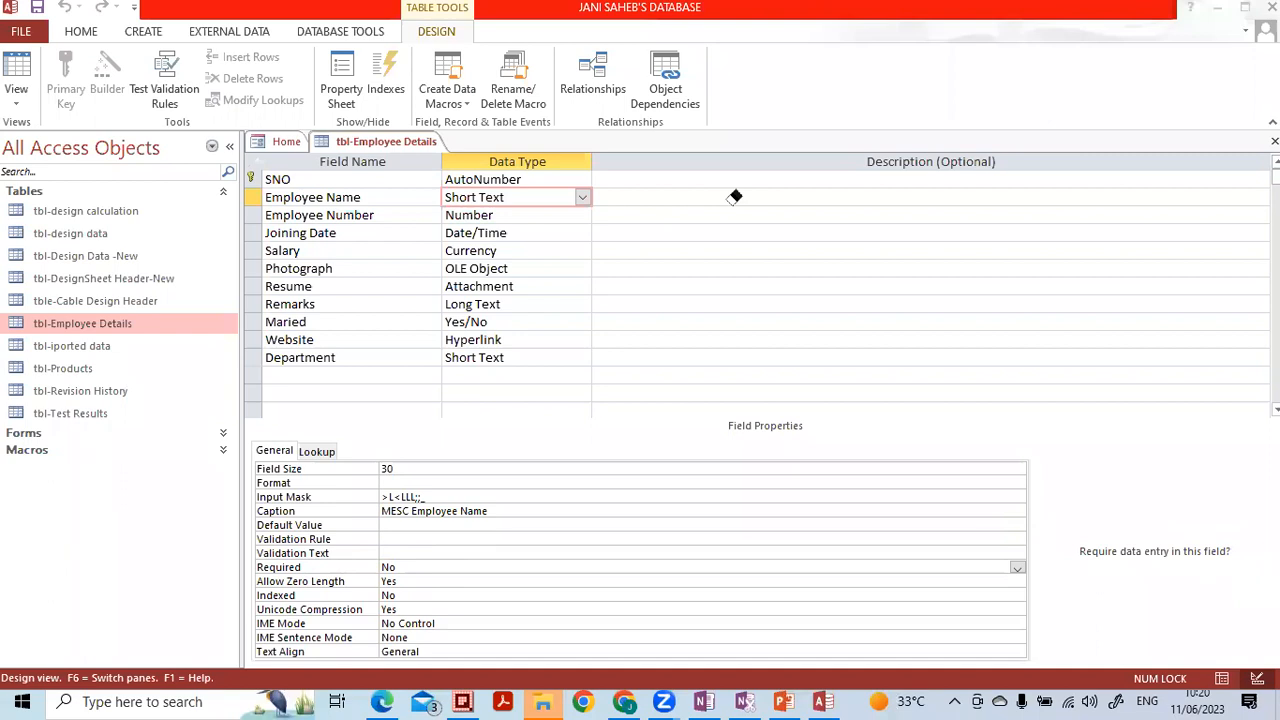
click(412, 539)
click(474, 563)
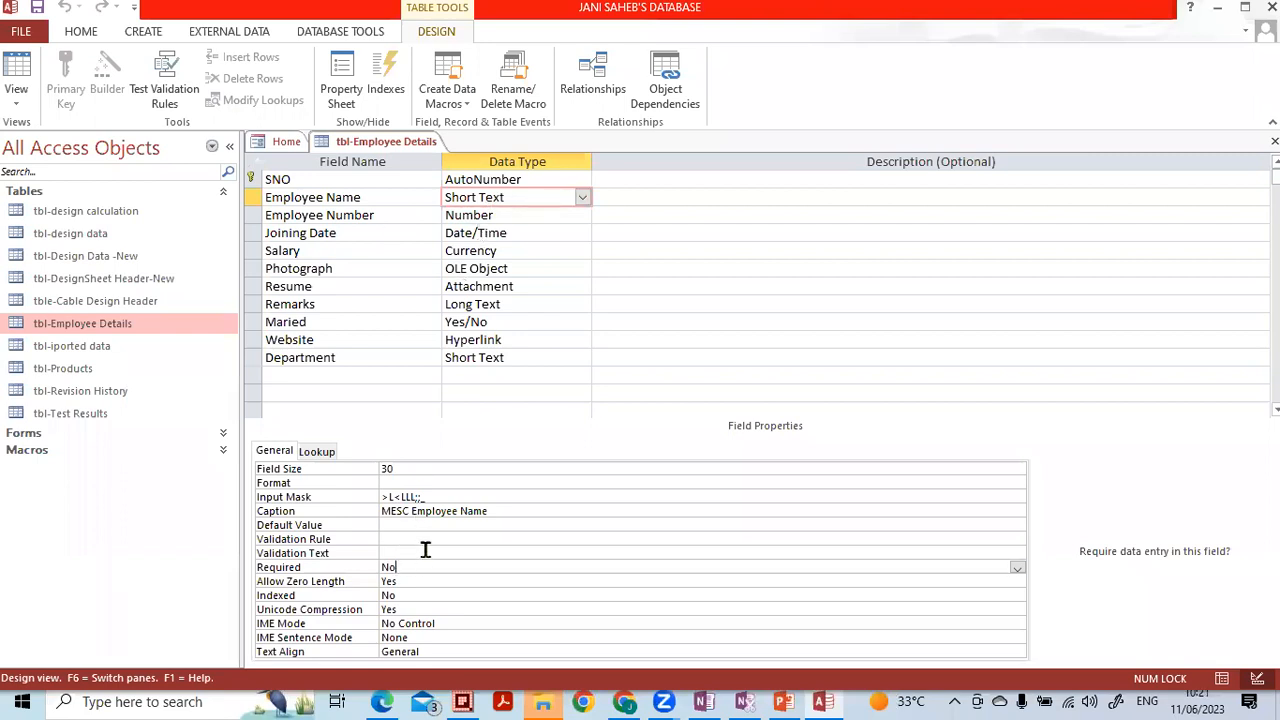
Step: Set the Employee Name field's Required property to Yes, close and save the table, and accept testing existing data against the new rules
click(1017, 568)
click(858, 582)
key(ctrl+w)
click(571, 405)
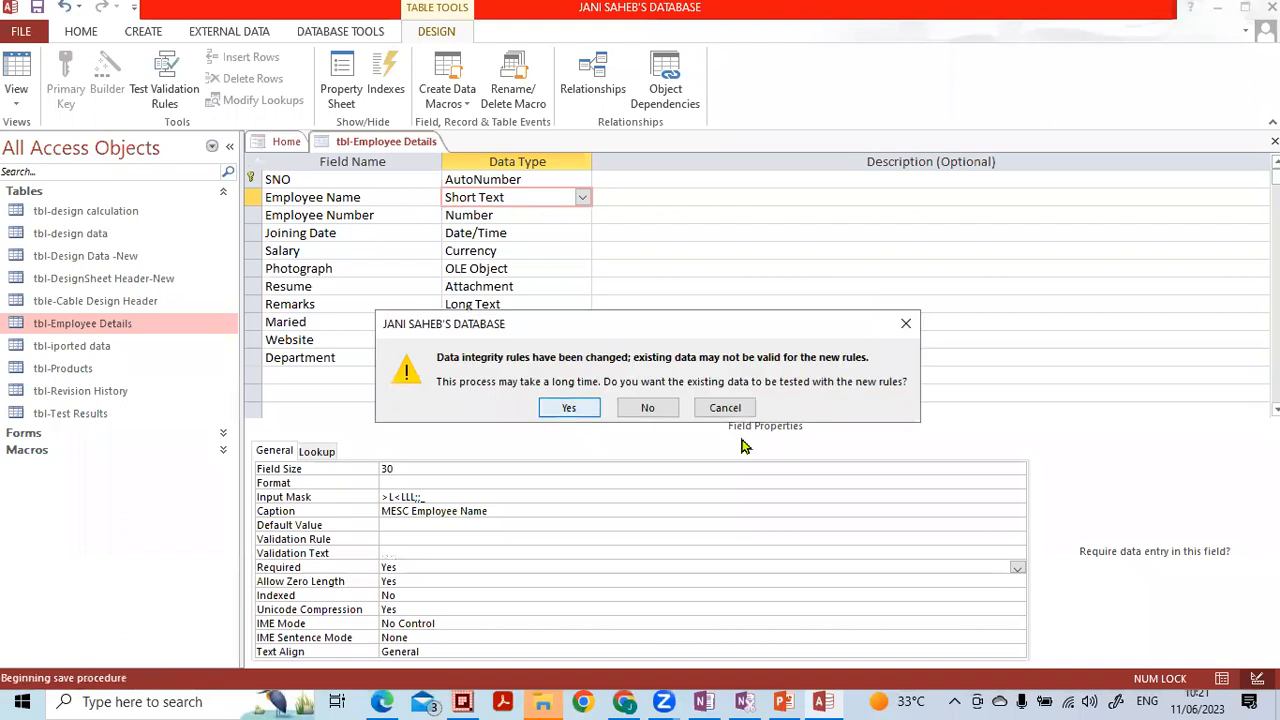
click(572, 408)
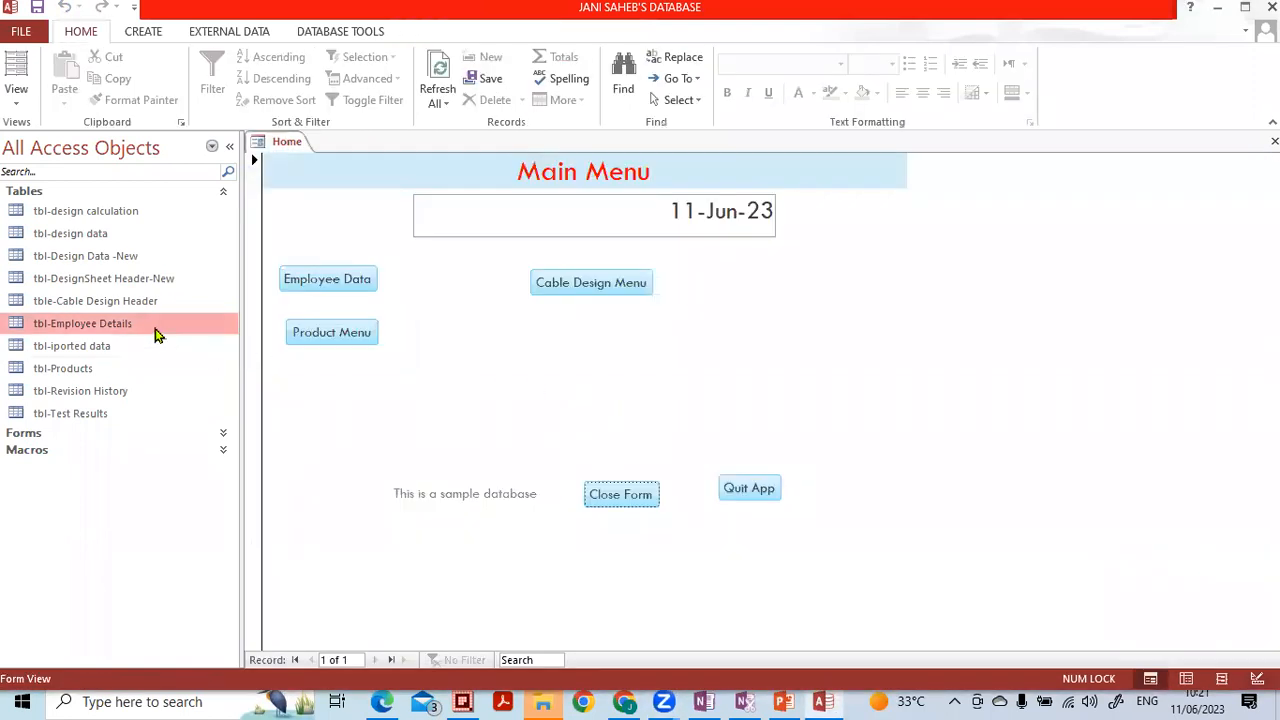
Step: Reopen tbl-Employee Details and start a new record with an employee number, leaving the employee name blank
double_click(157, 330)
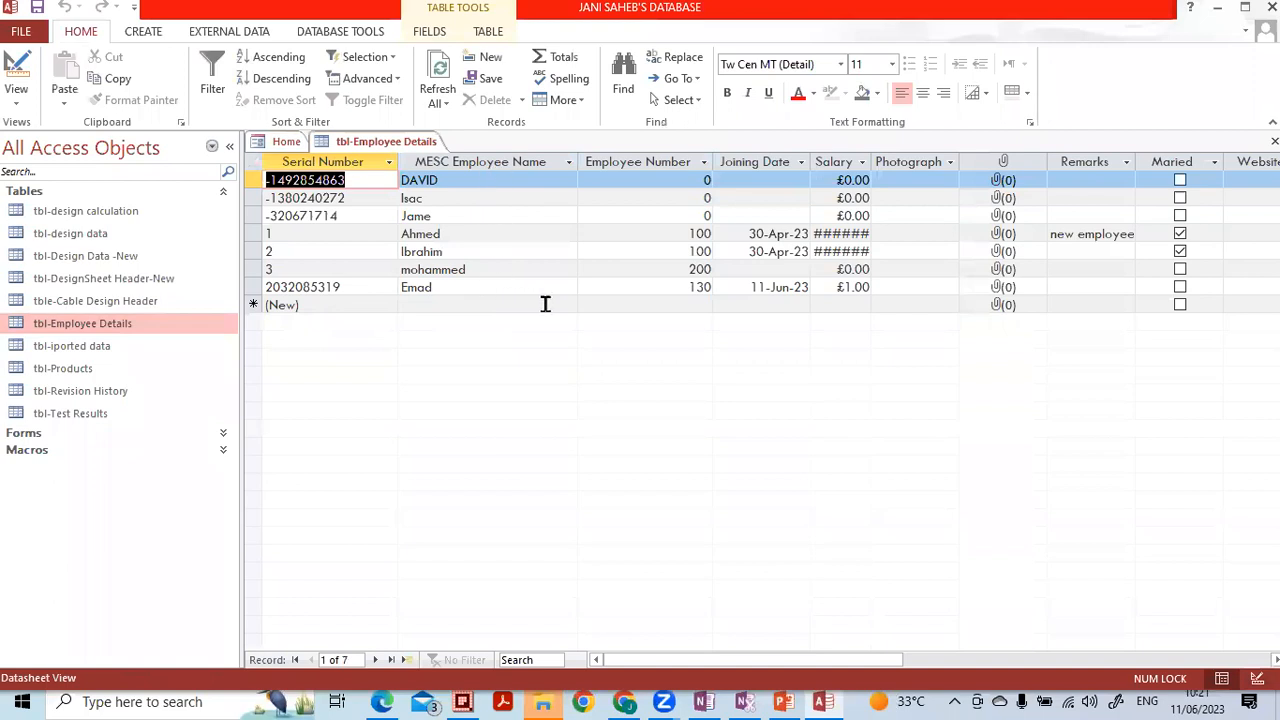
click(613, 305)
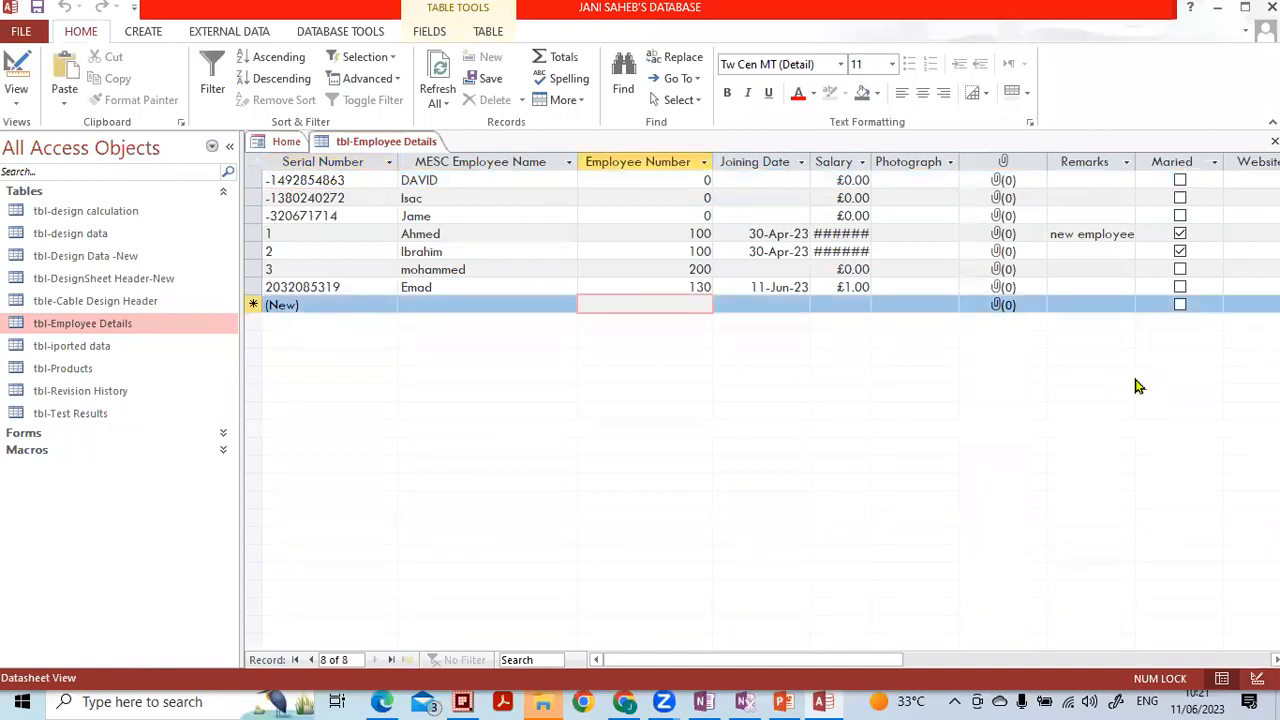
text(150)
key(Tab)
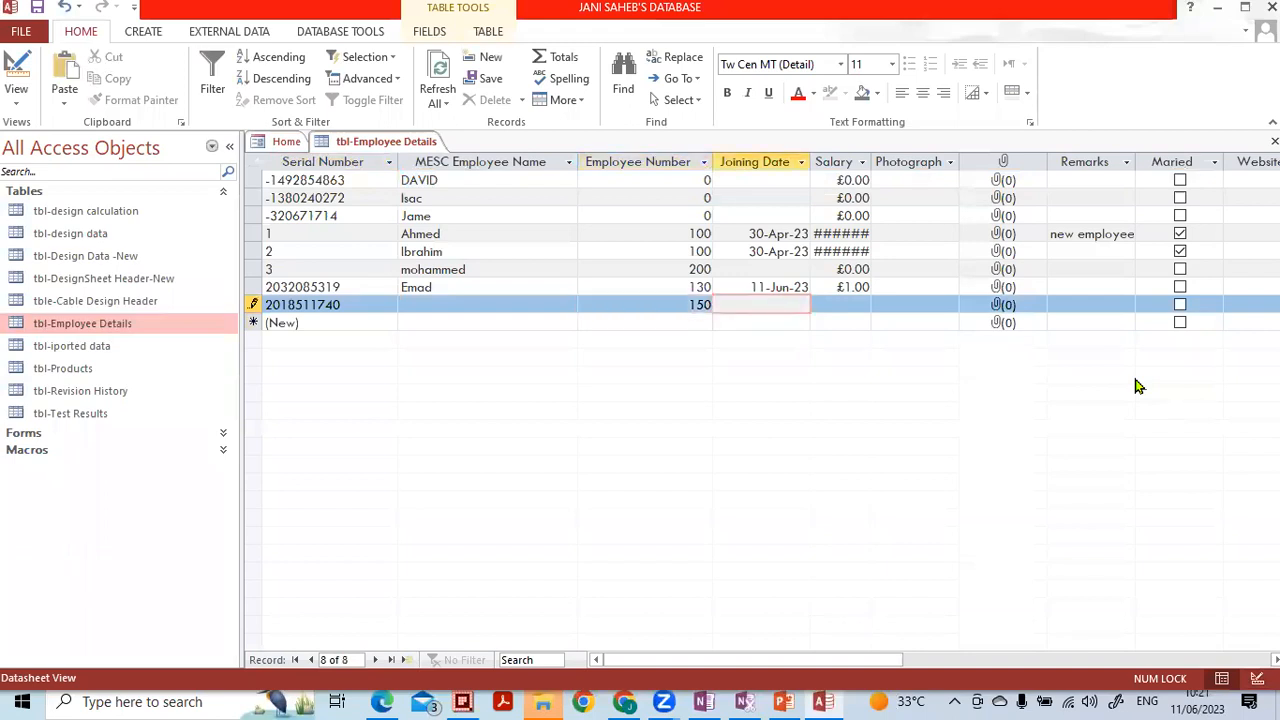
Step: Set the joining date of the nameless new record to 11-Jun-23
text(2)
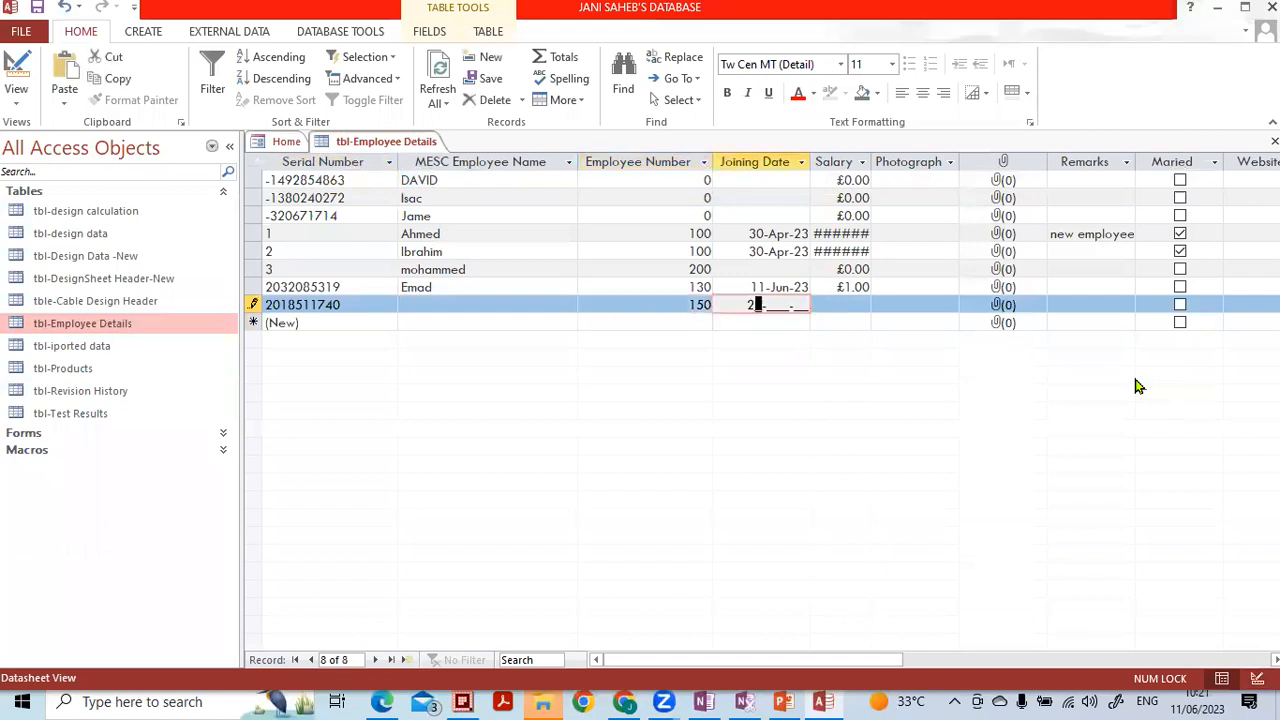
key(BackSpace)
text(11-Jun-23)
key(Tab)
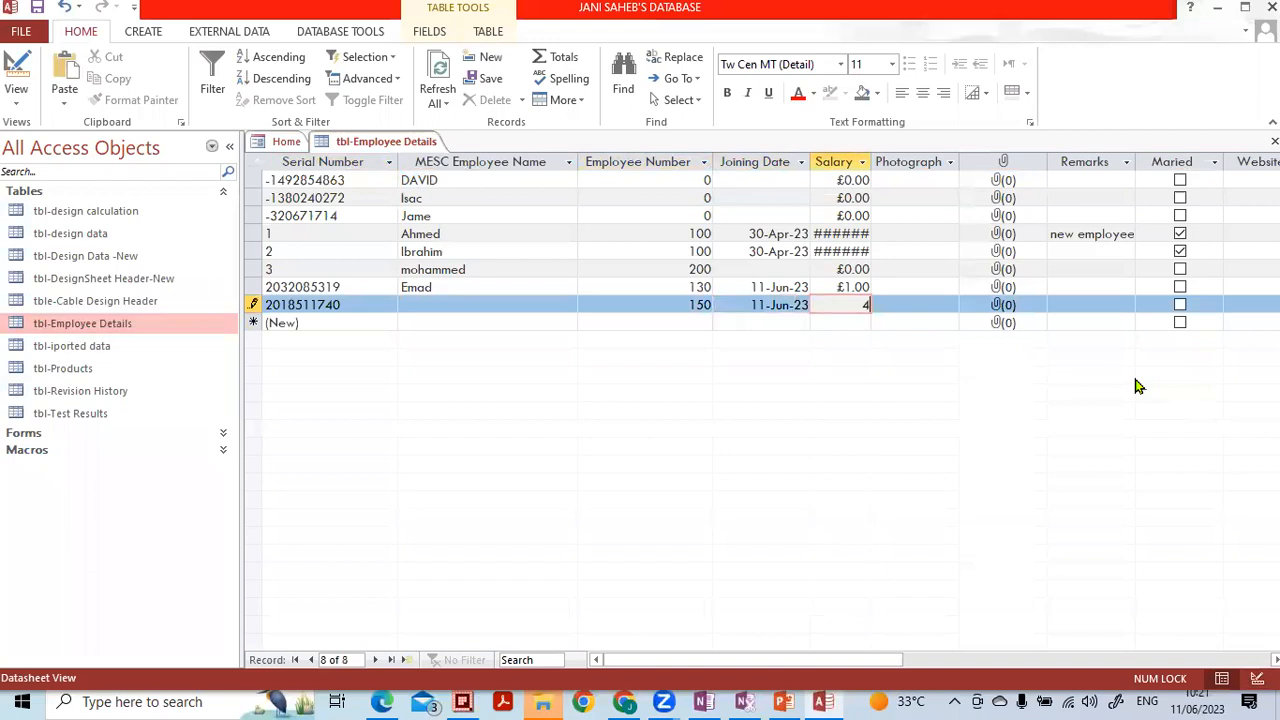
Step: Set the new record's salary to 4, try to save it without an employee name and dismiss the alerts
key(Return)
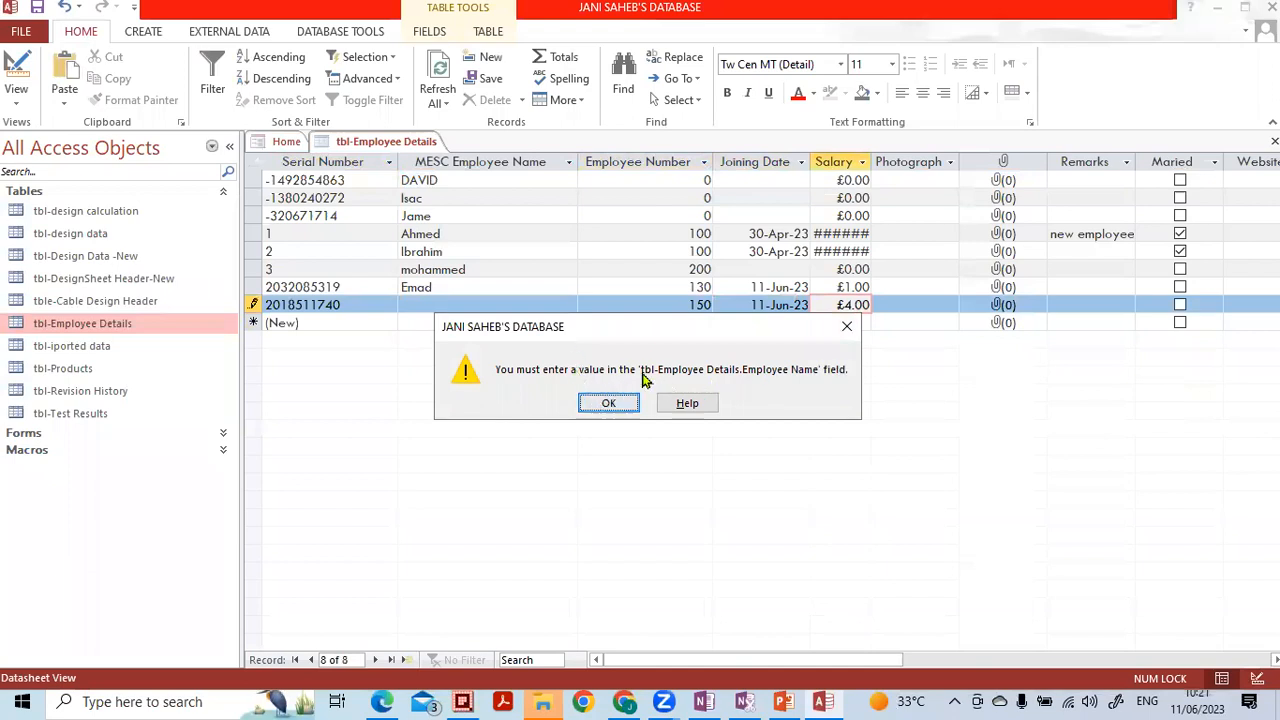
click(600, 402)
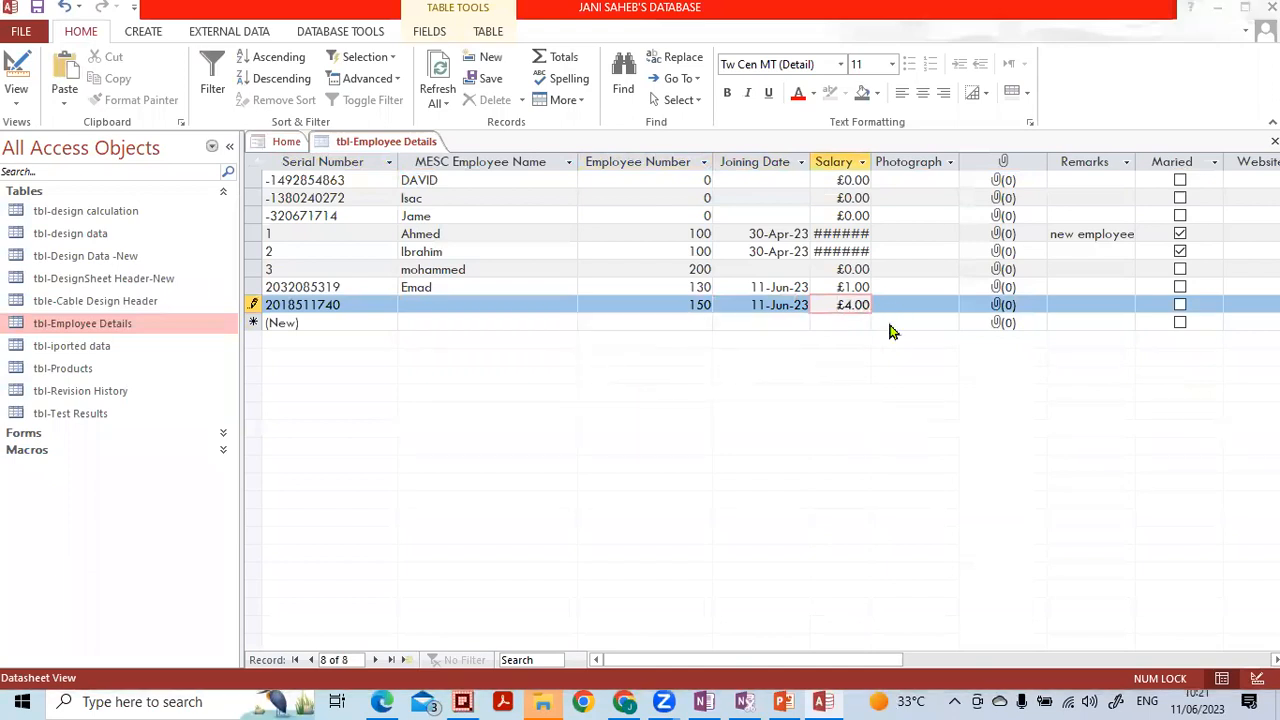
click(889, 328)
click(610, 403)
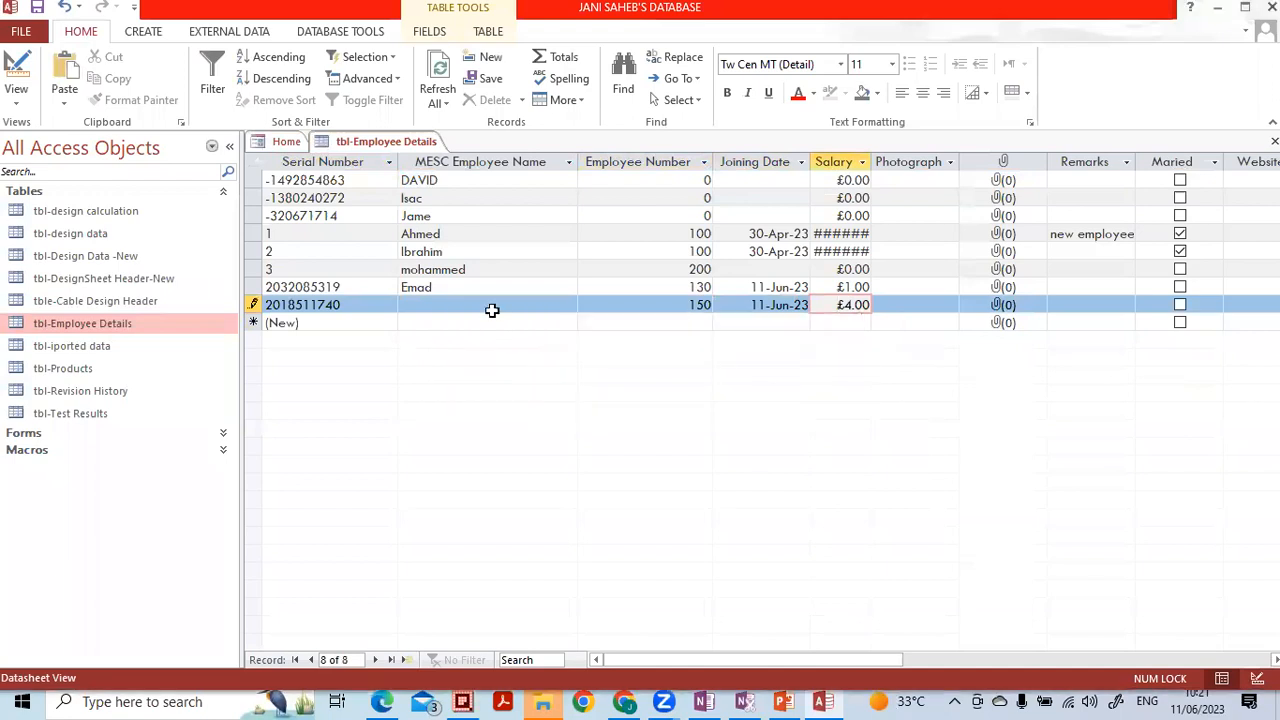
Step: Try entering a three-letter name in the blank Employee Name field of the last record and dismiss the alert
click(491, 306)
key(BackSpace)
key(BackSpace)
key(BackSpace)
key(BackSpace)
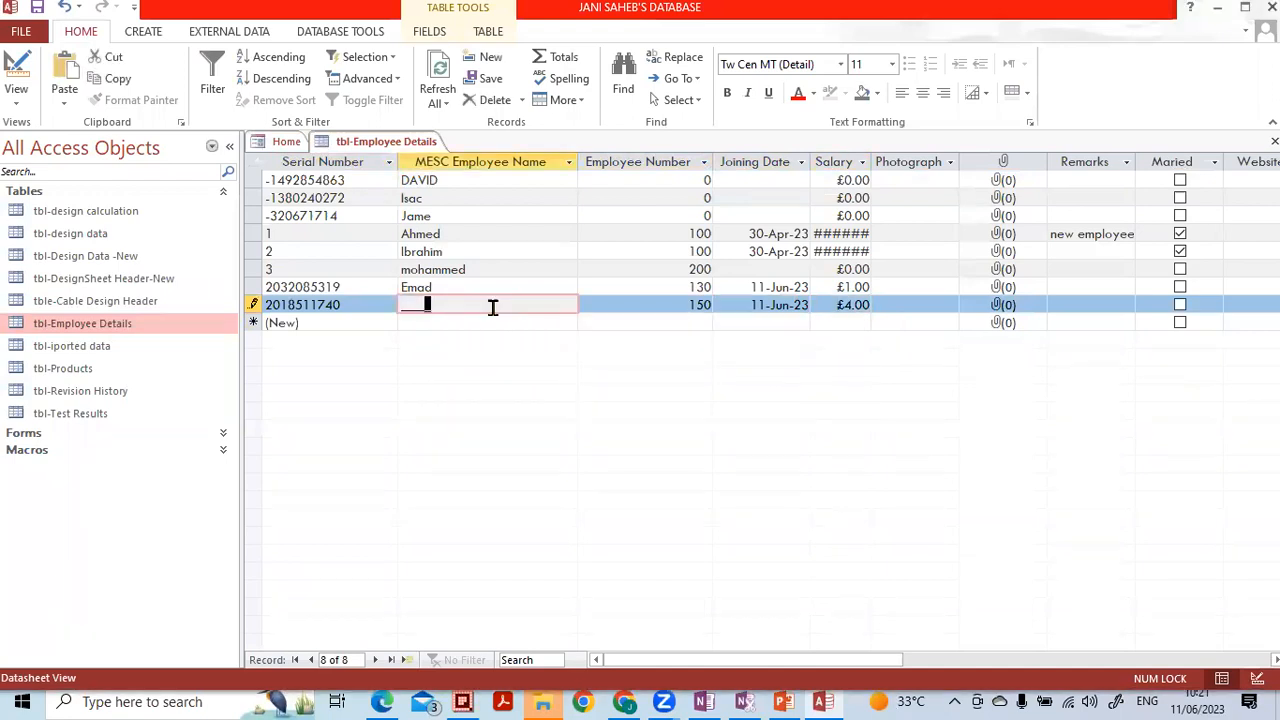
key(shift+Tab)
click(492, 307)
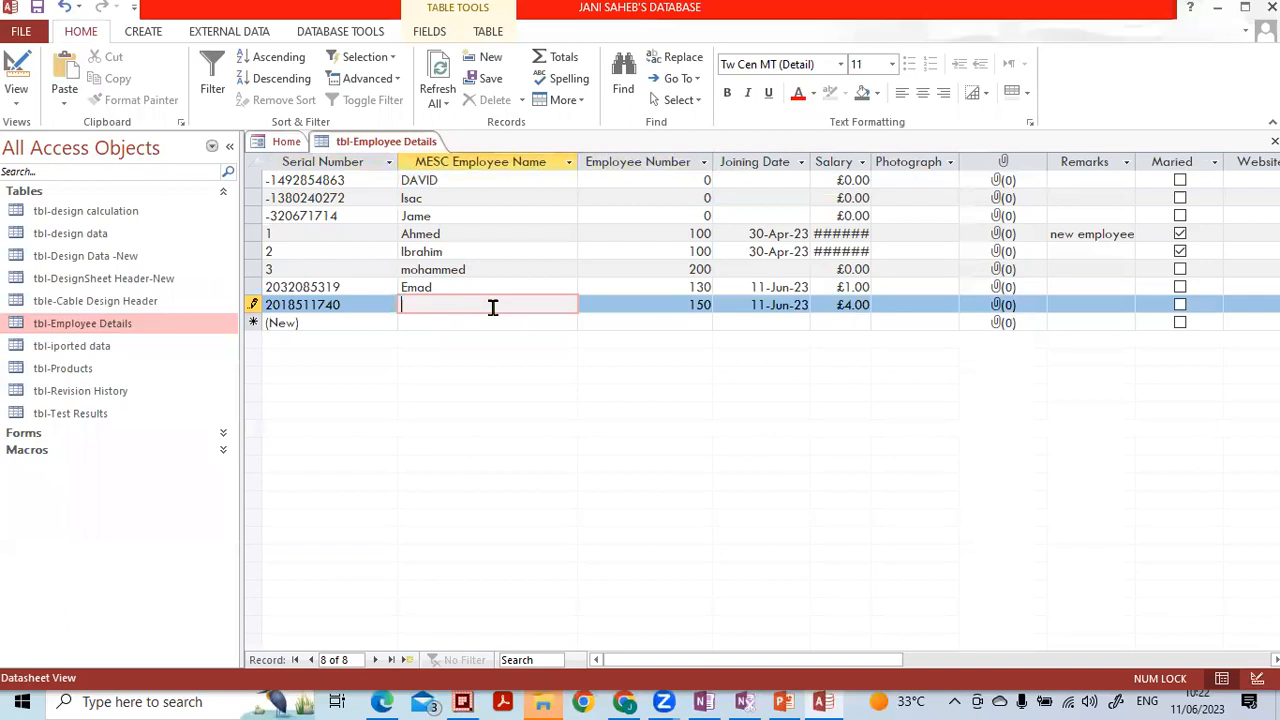
key(Caps_Lock)
text(Roy)
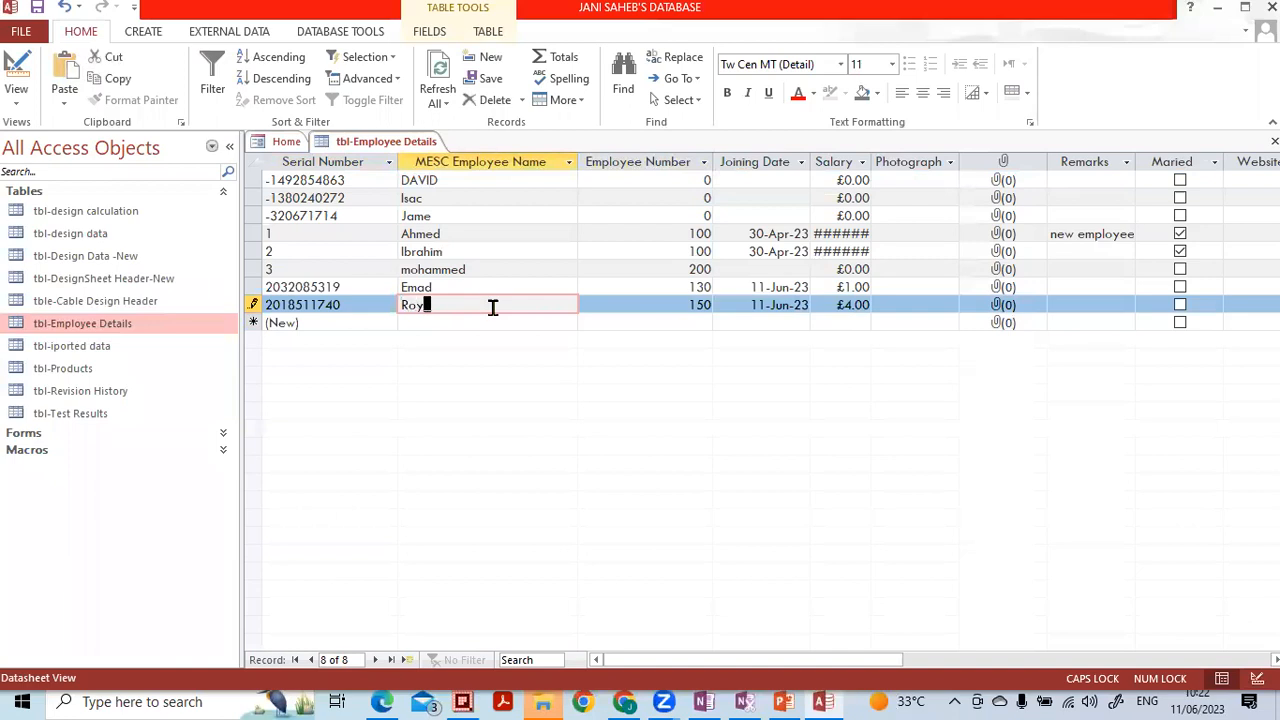
key(Return)
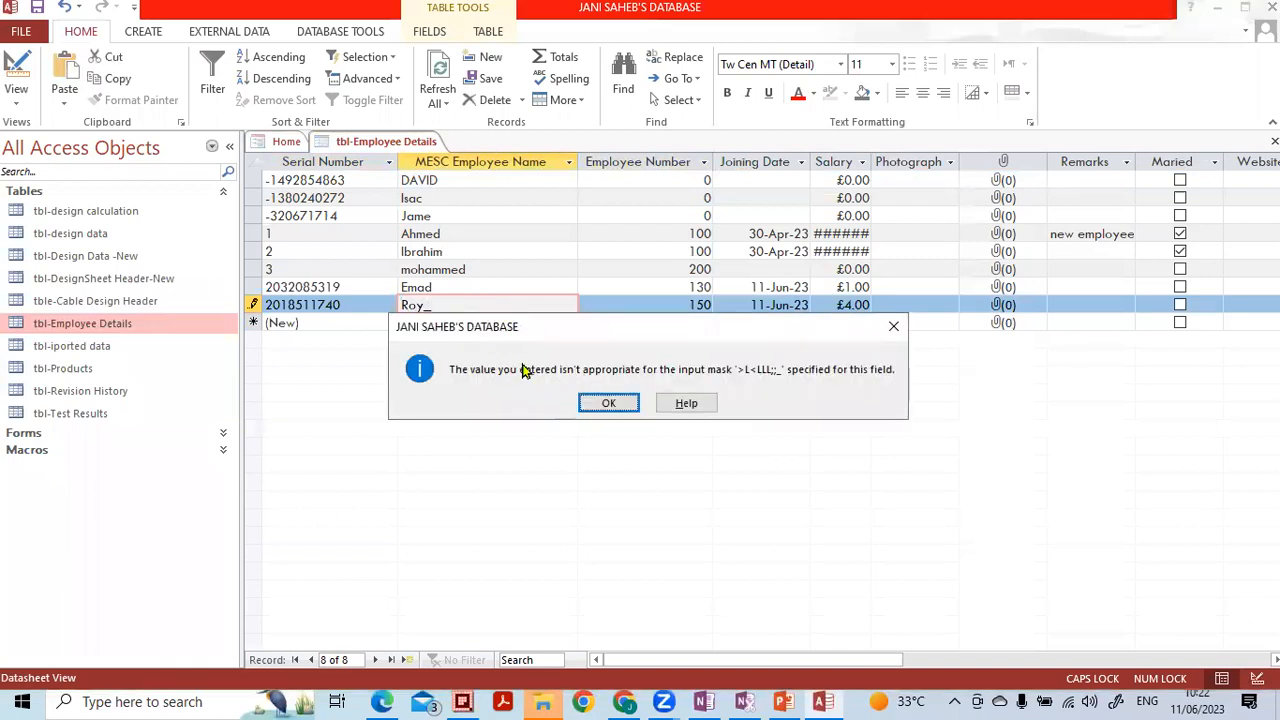
click(610, 404)
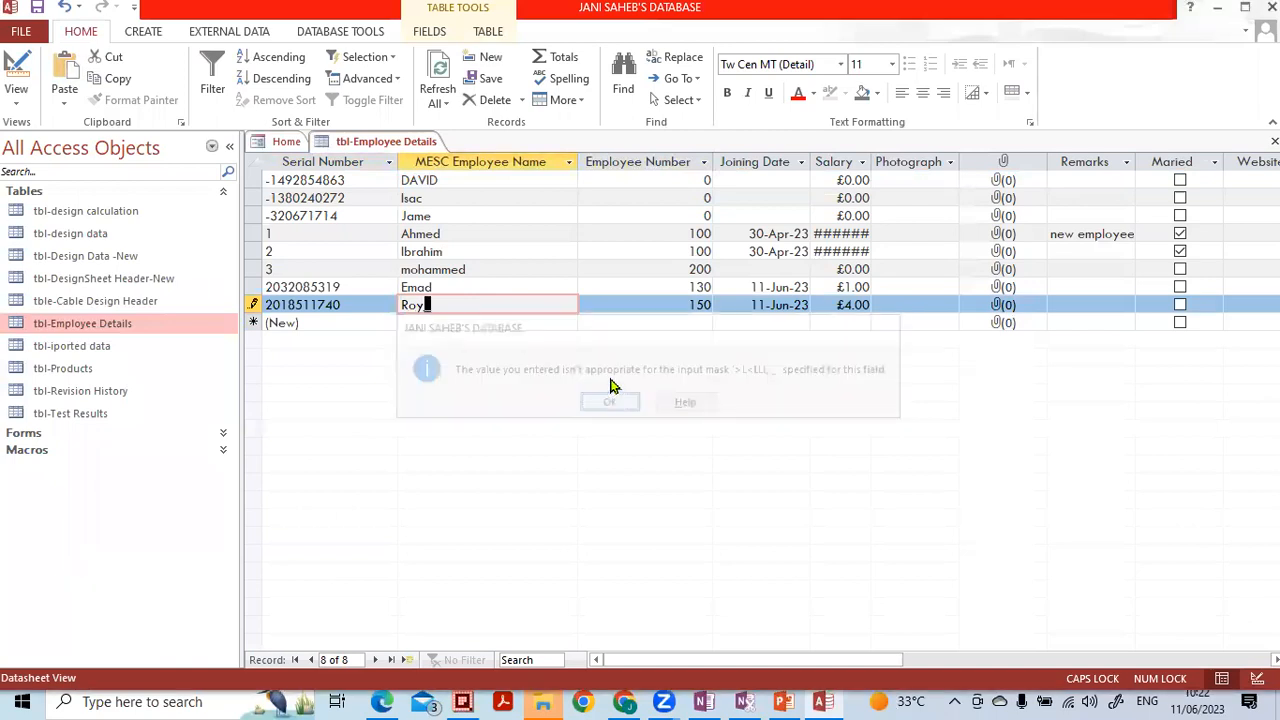
Step: Add the letter m to the employee name and save the record by moving off it
text(m)
key(Down)
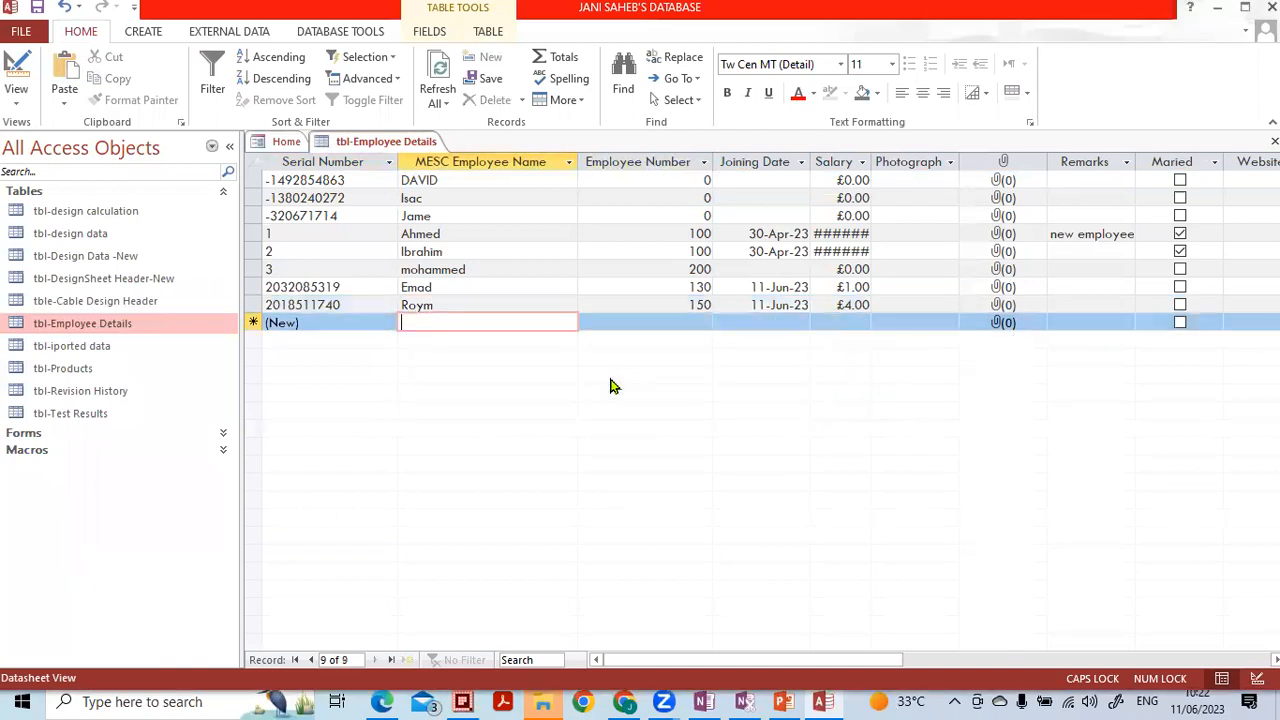
key(Up)
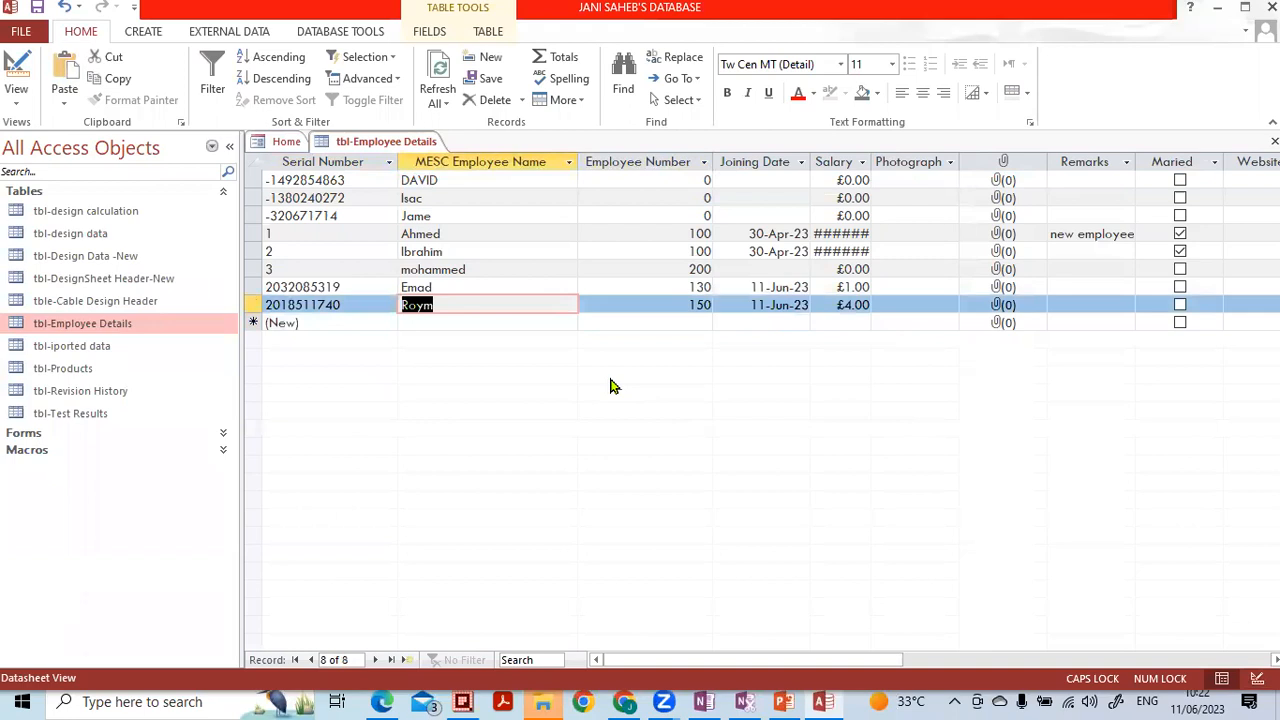
key(Down)
key(Up)
key(Down)
key(Up)
Step: Open the employee table in design view and examine the Employee Name field's Required and Text Align properties
click(1257, 678)
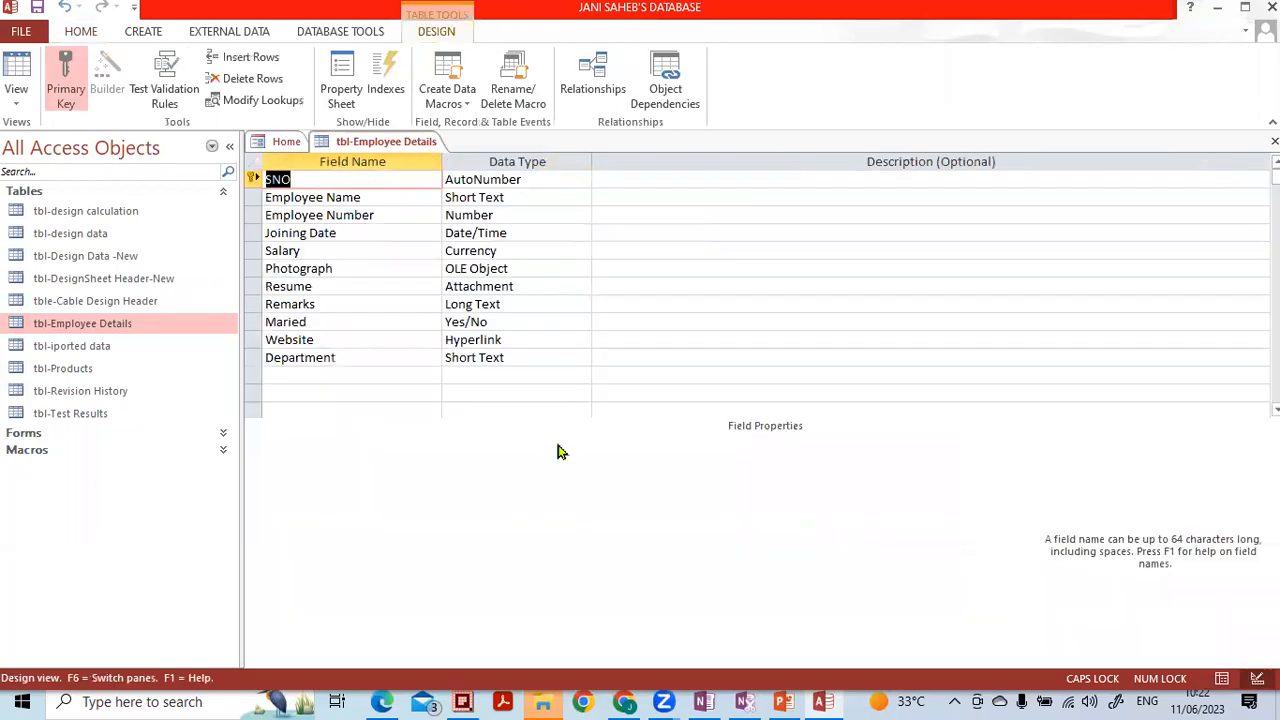
click(501, 197)
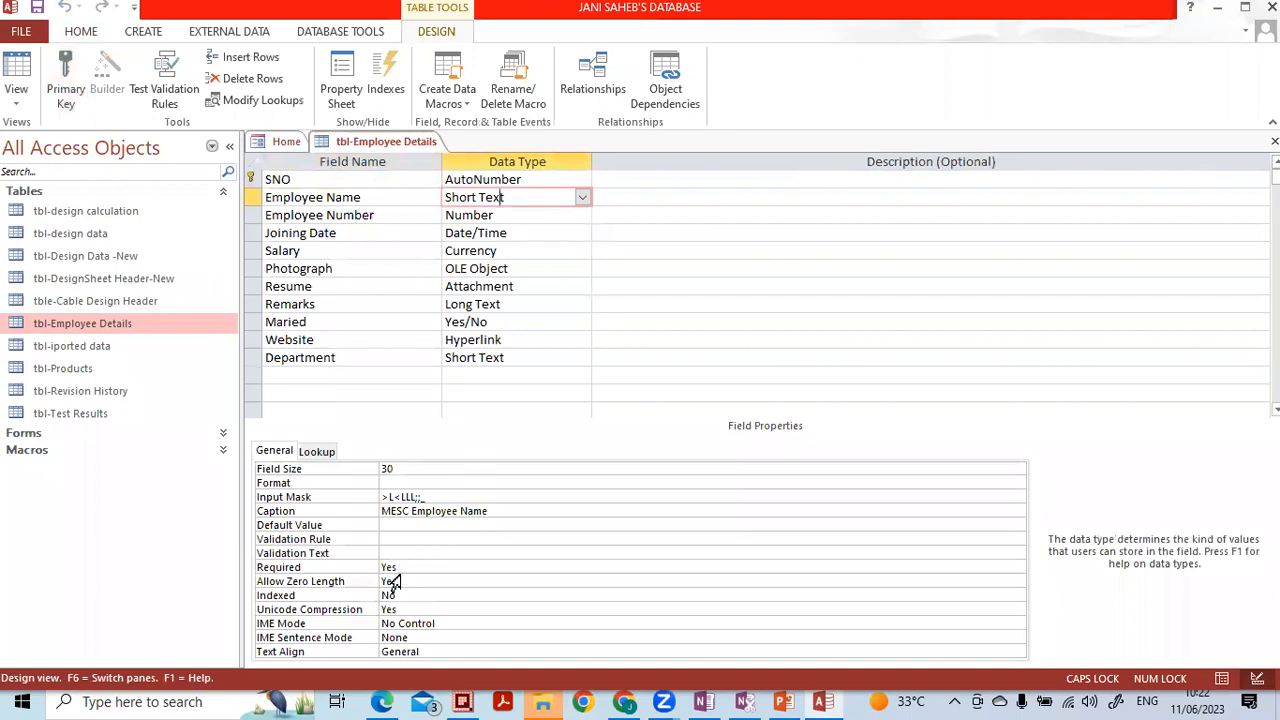
click(412, 569)
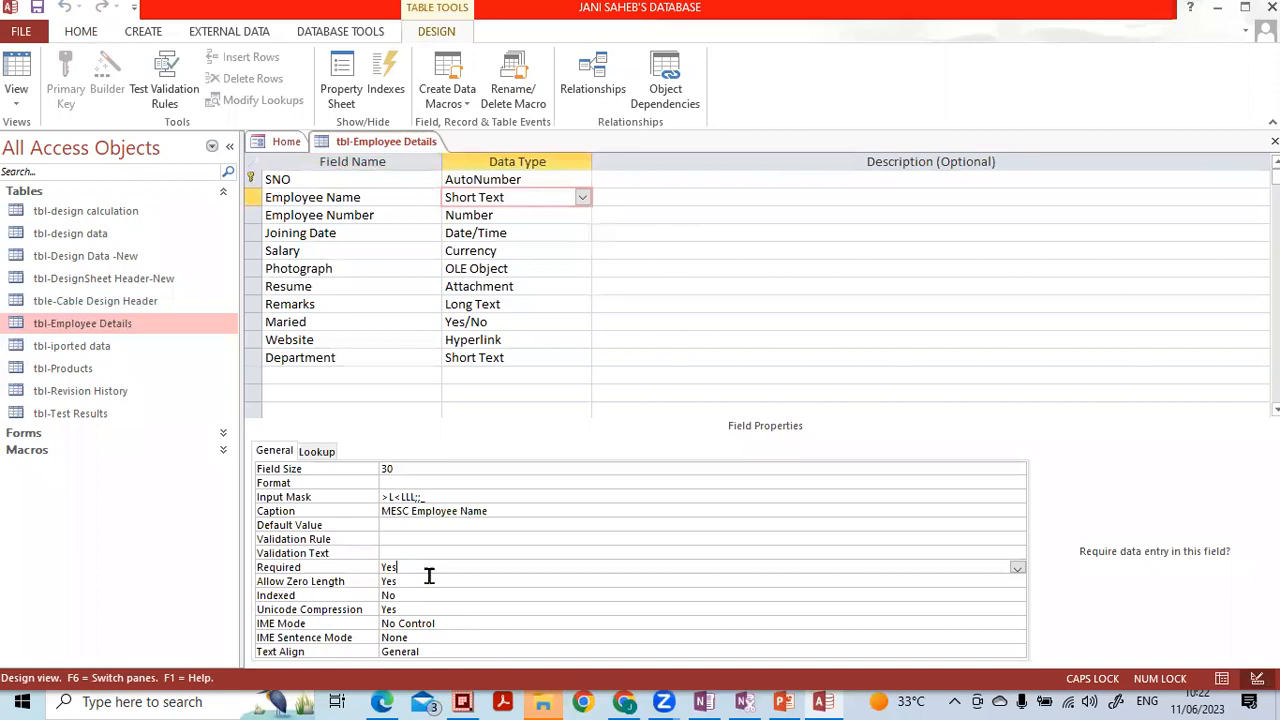
click(433, 652)
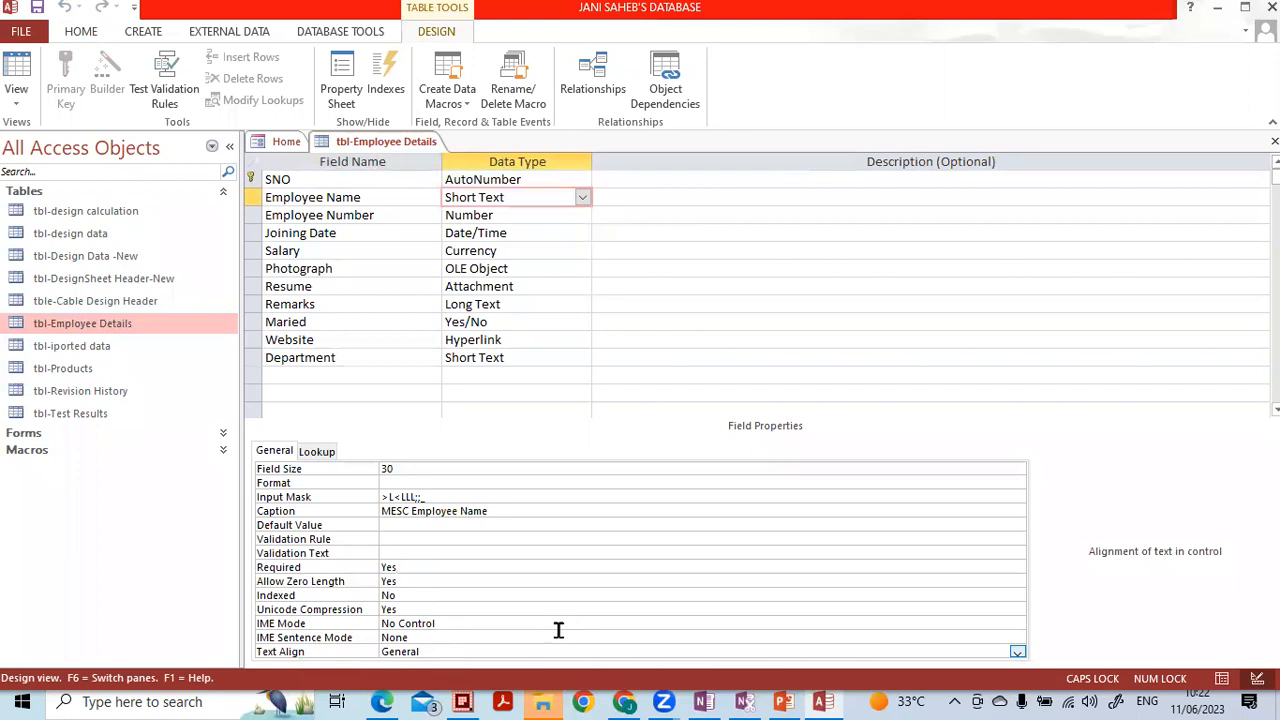
drag(383, 630, 490, 647)
mouse_move(378, 632)
mouse_down()
mouse_move(425, 640)
mouse_move(414, 638)
mouse_up()
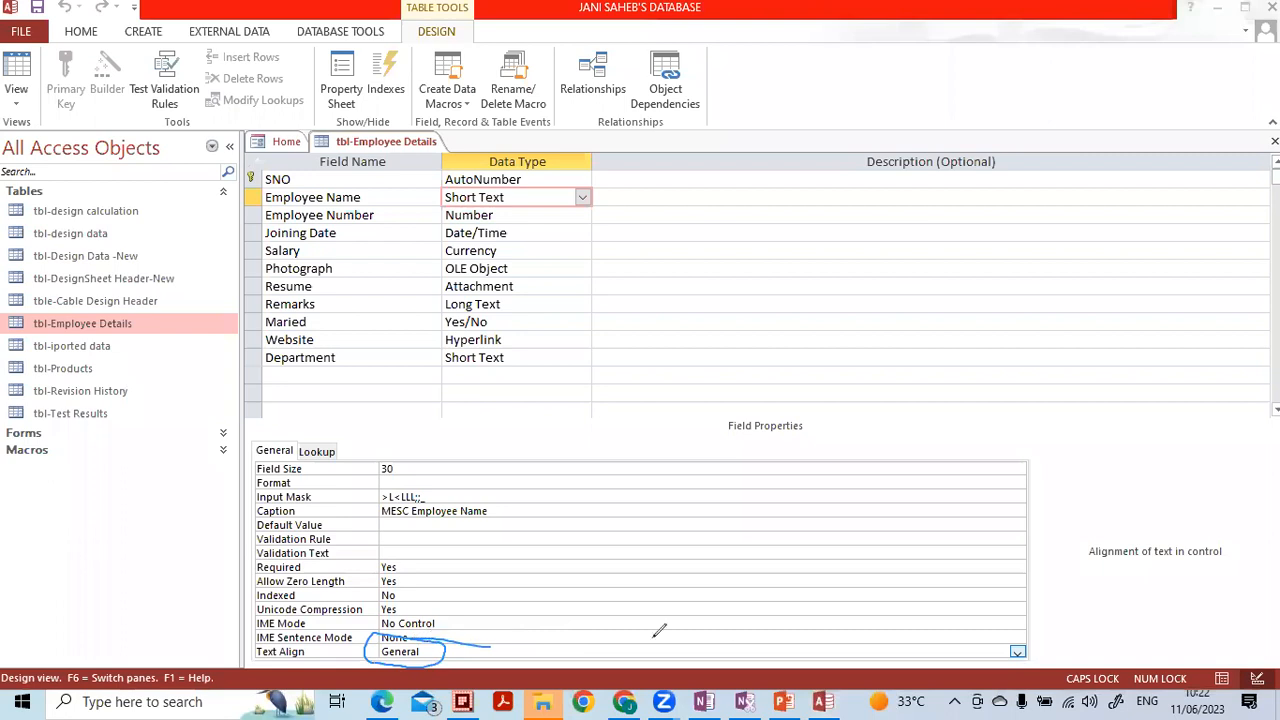
click(757, 149)
click(407, 640)
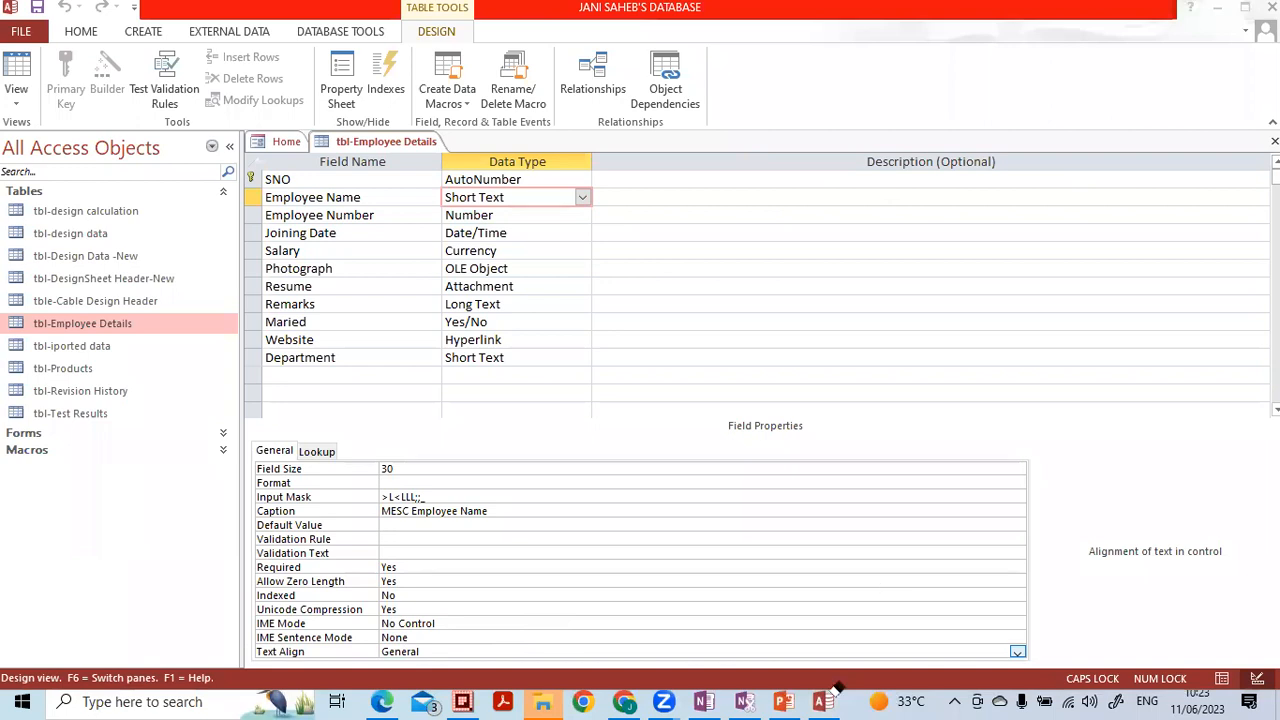
click(1204, 247)
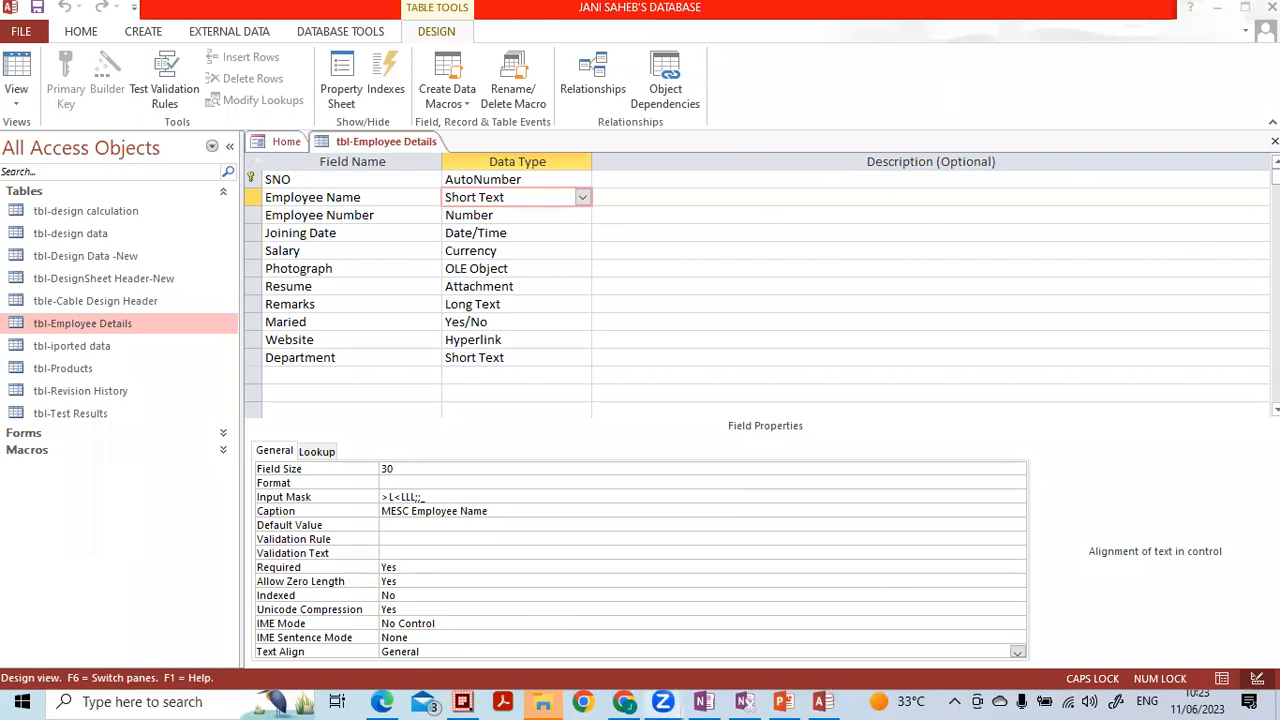
Step: Show tbl-Employee Details as a datasheet and check how the text is aligned in the Employee Name column
double_click(110, 325)
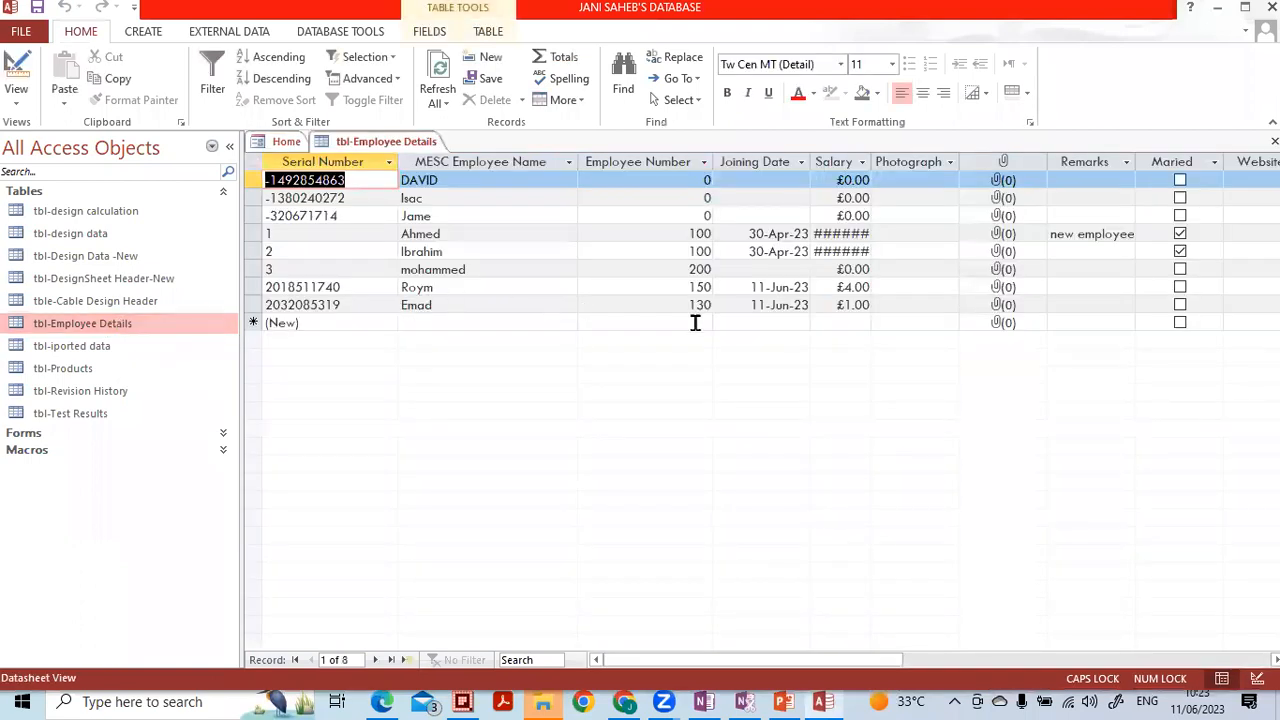
click(481, 166)
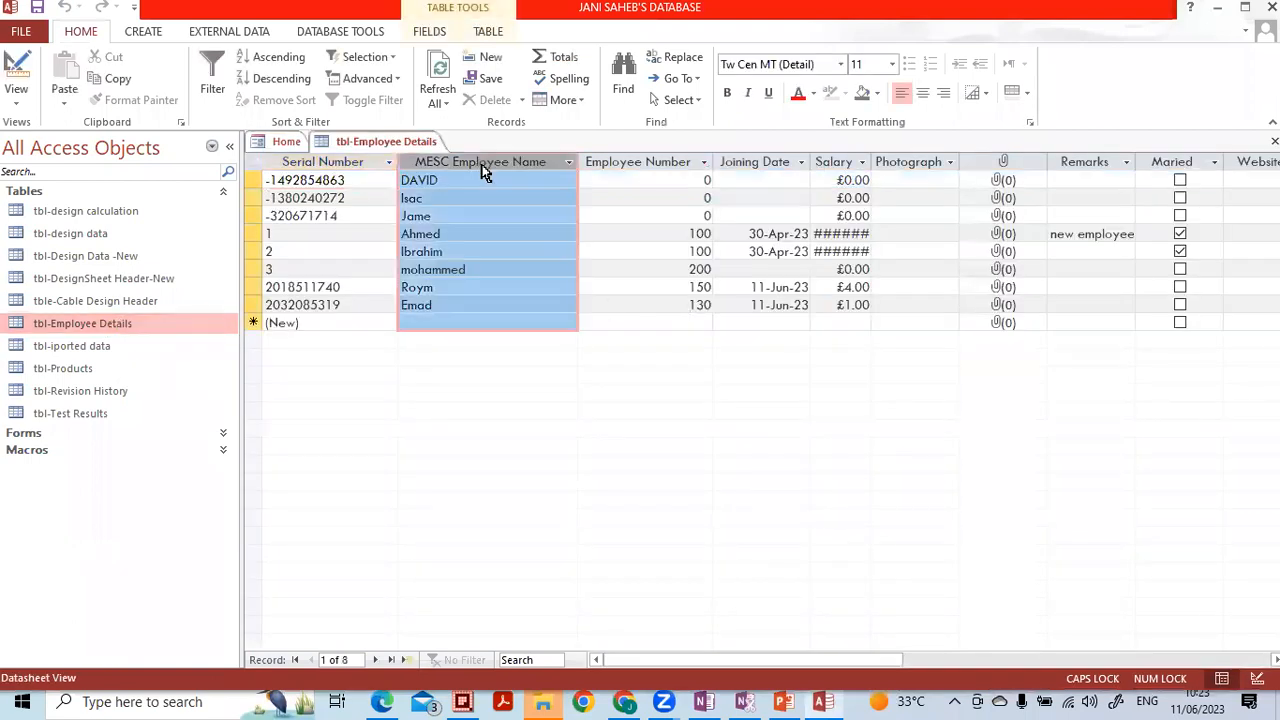
click(443, 306)
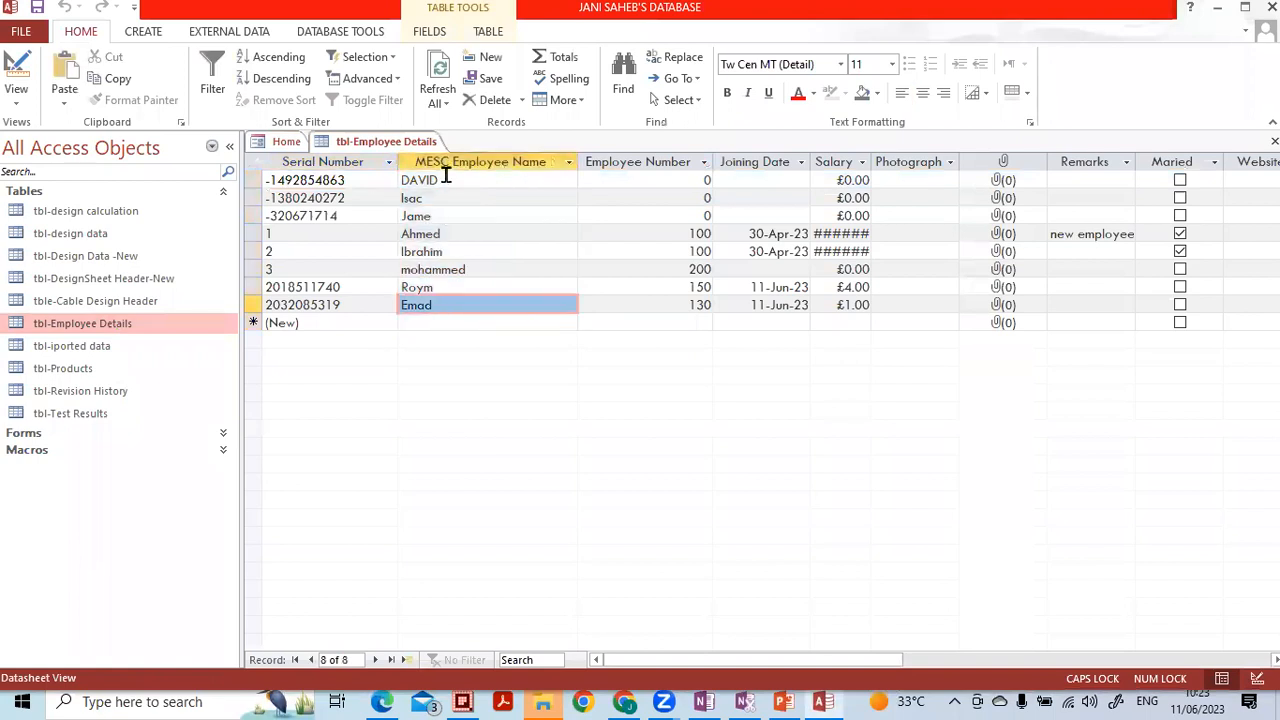
click(446, 178)
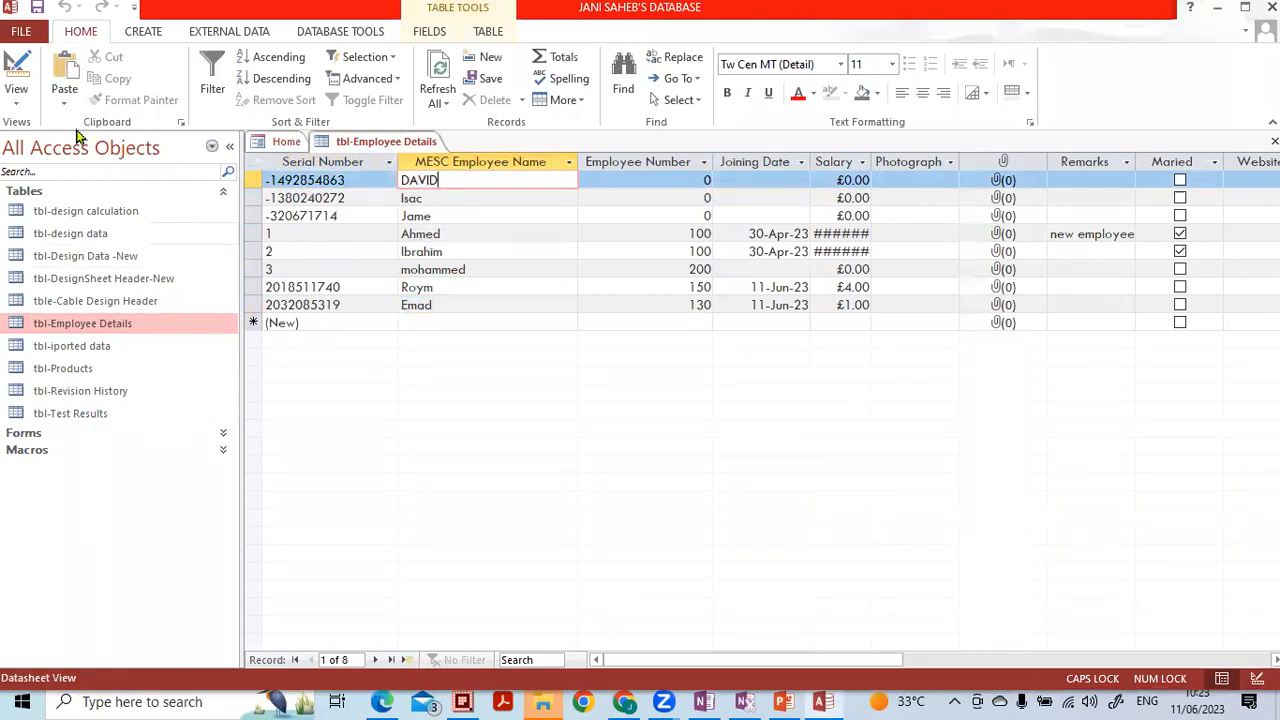
Step: Return to design view and set the Employee Name field's Text Align property to Right
click(17, 98)
click(28, 170)
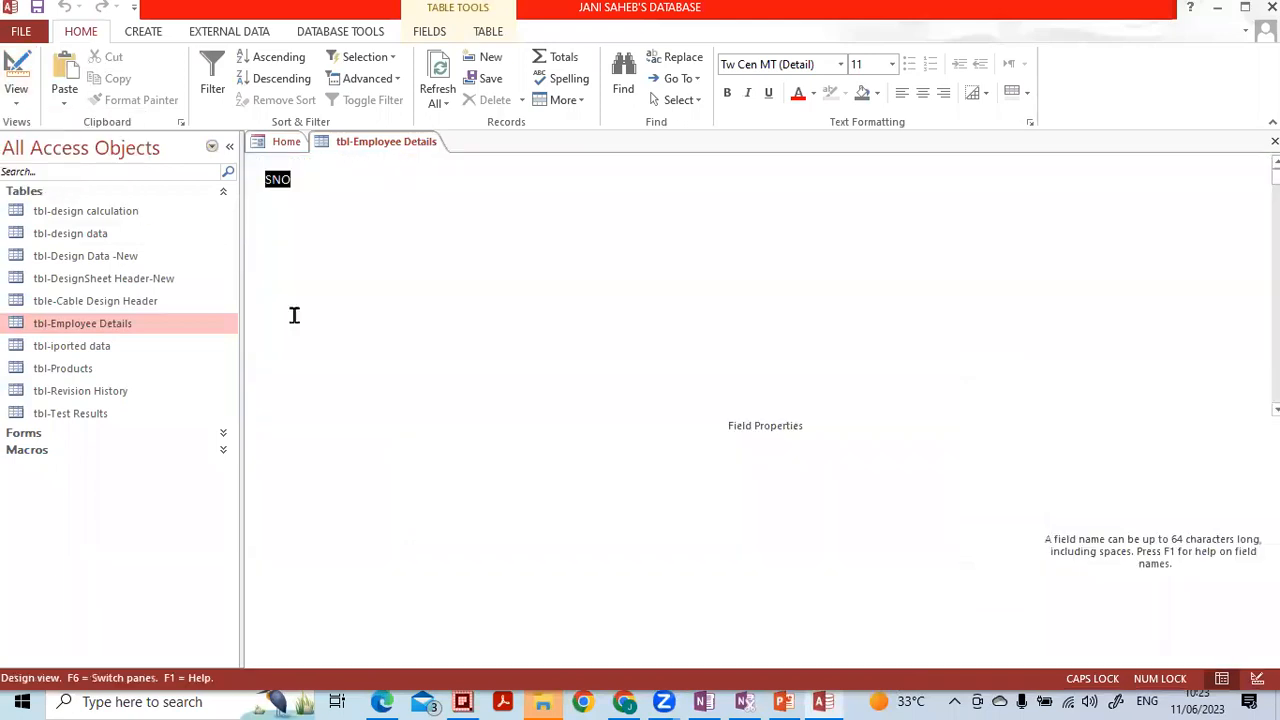
click(477, 197)
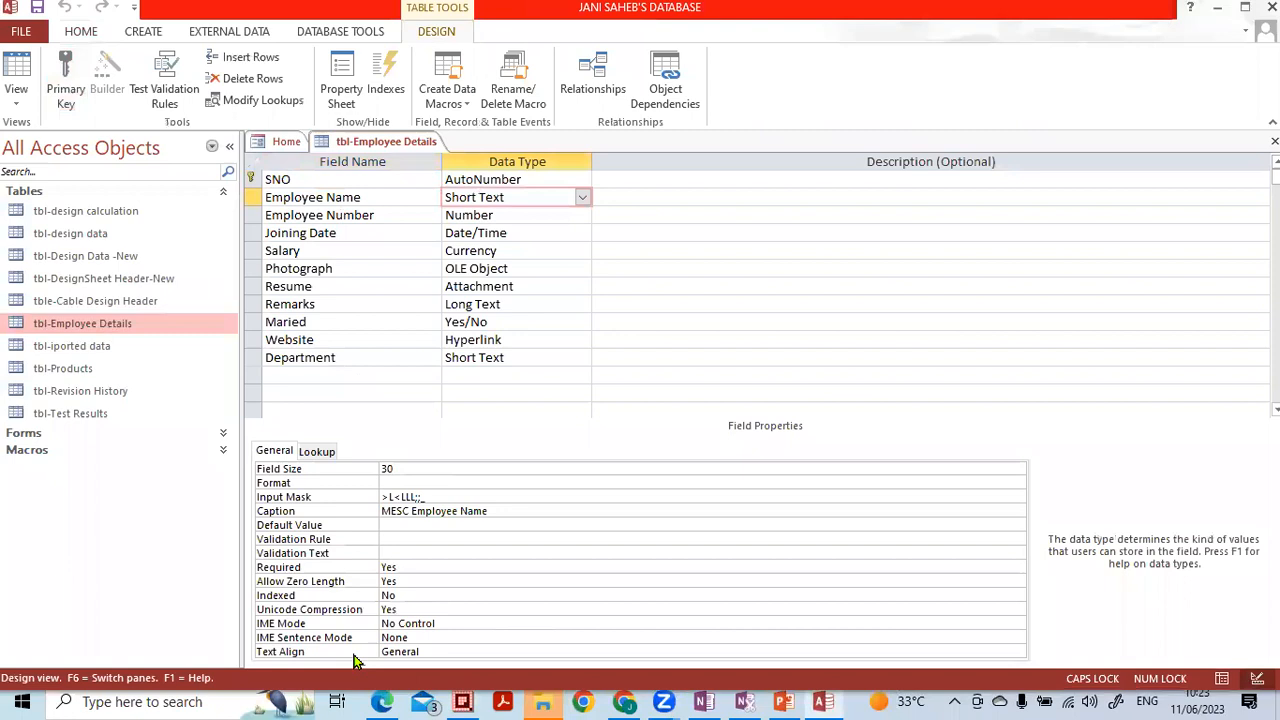
click(400, 652)
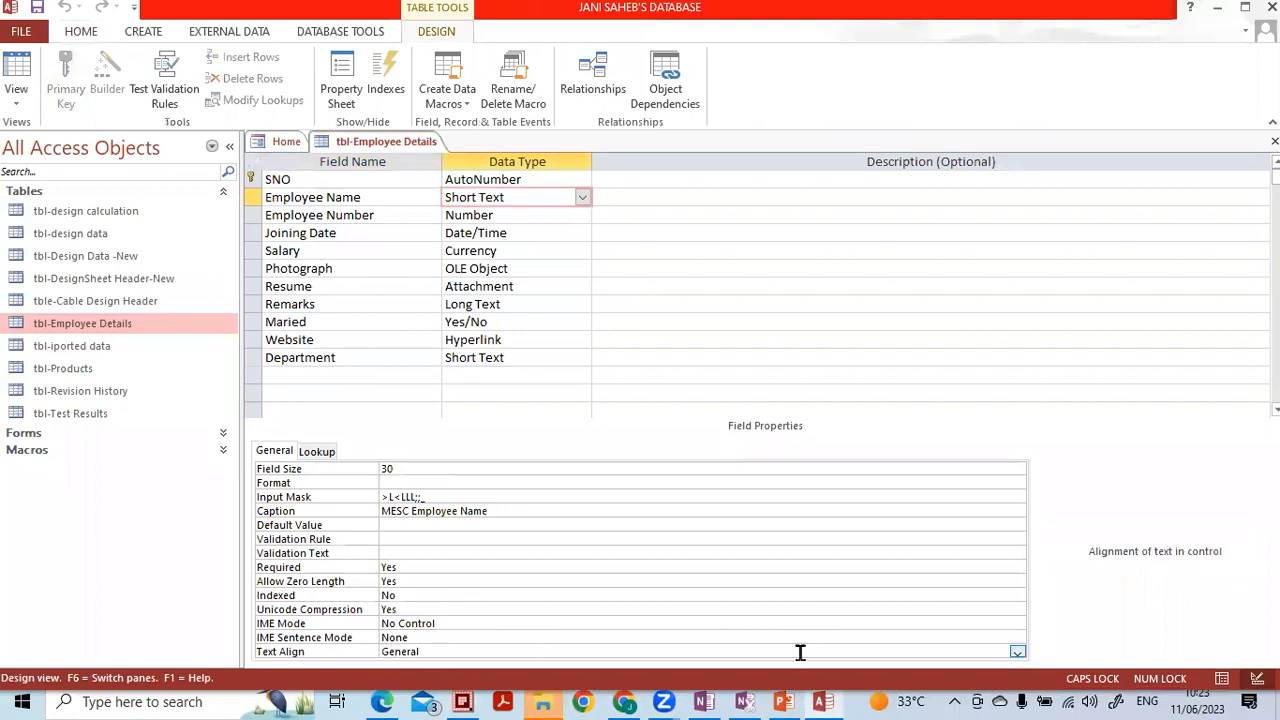
click(1017, 652)
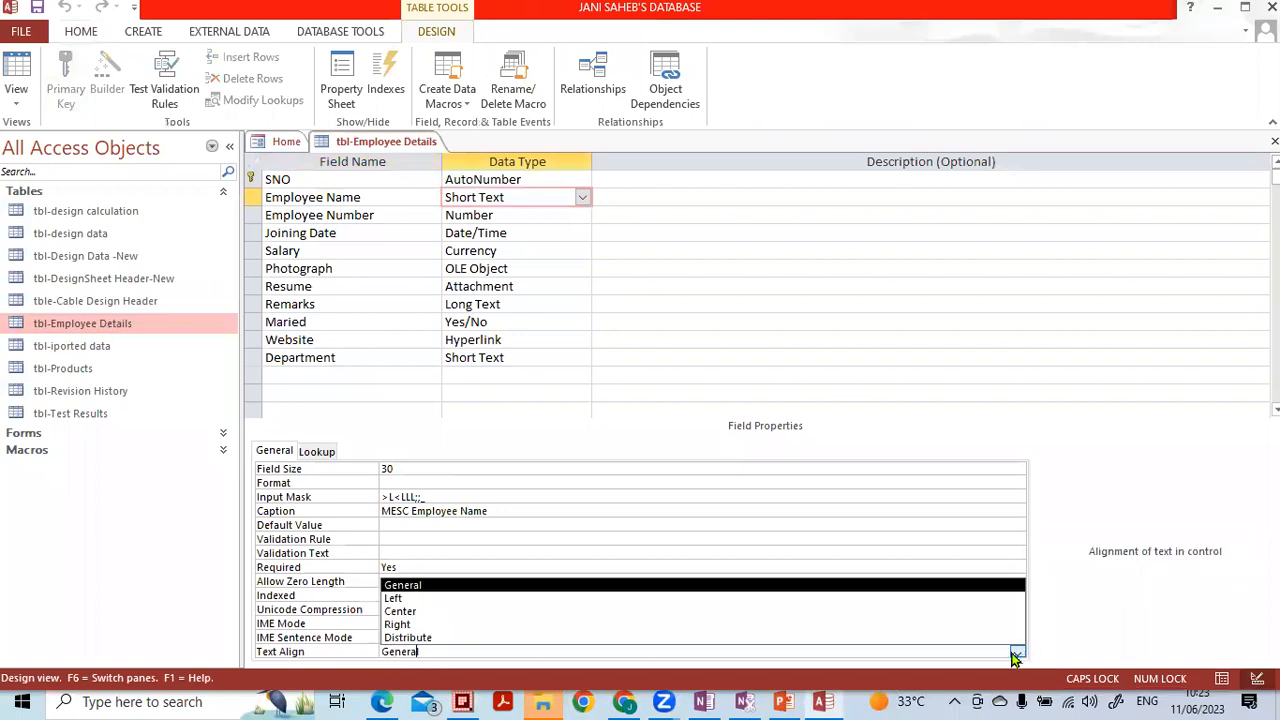
click(700, 626)
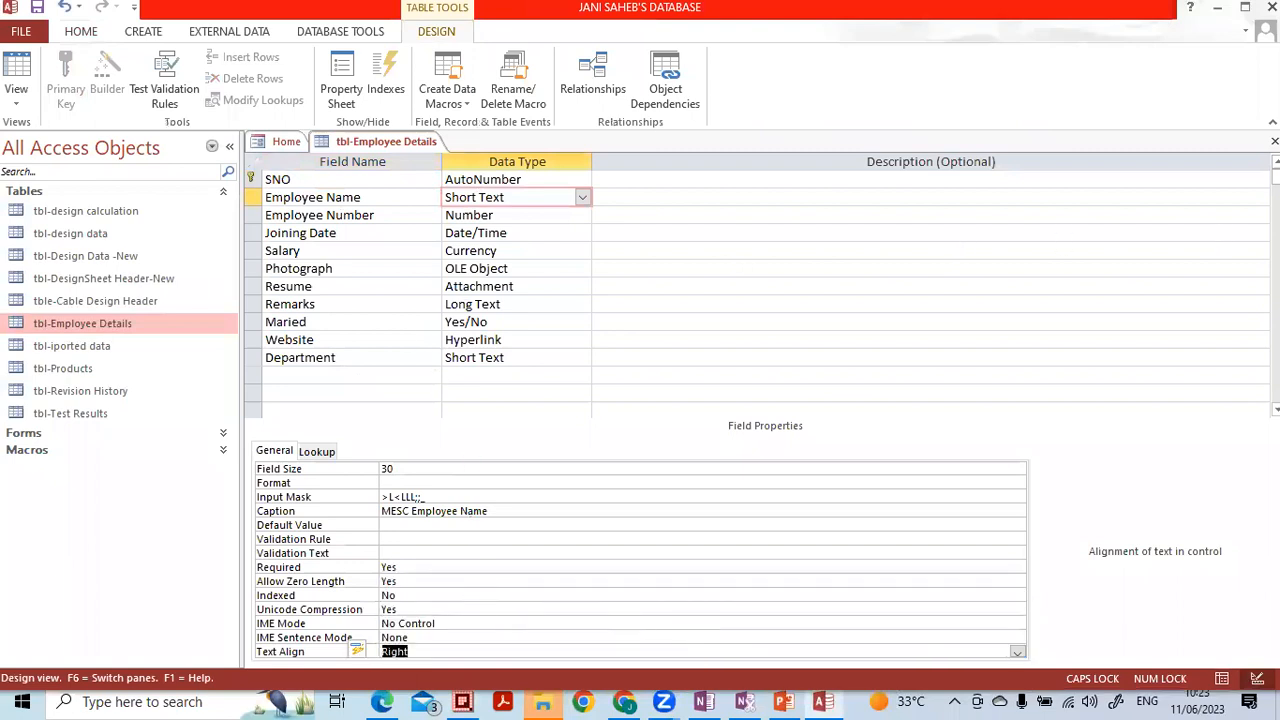
Step: Close the table saving its right-aligned name design, then reopen tbl-Employee Details and collapse the navigation pane
click(1274, 141)
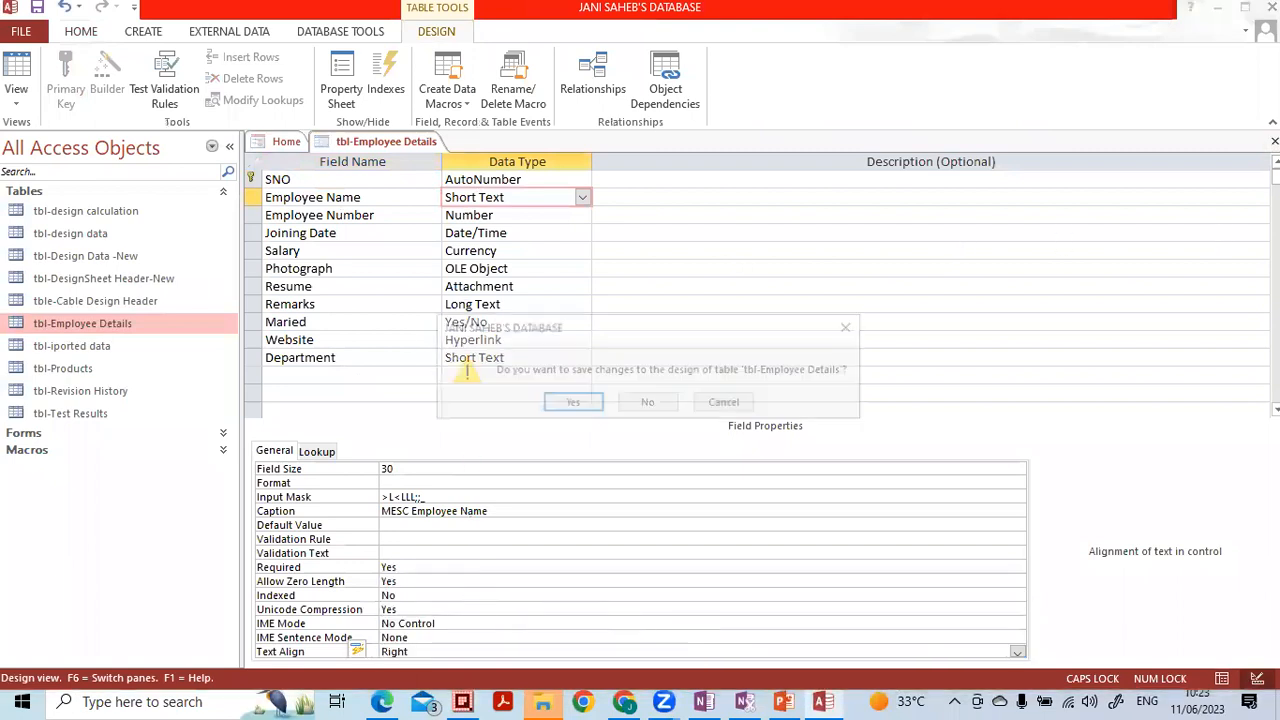
click(588, 408)
double_click(163, 327)
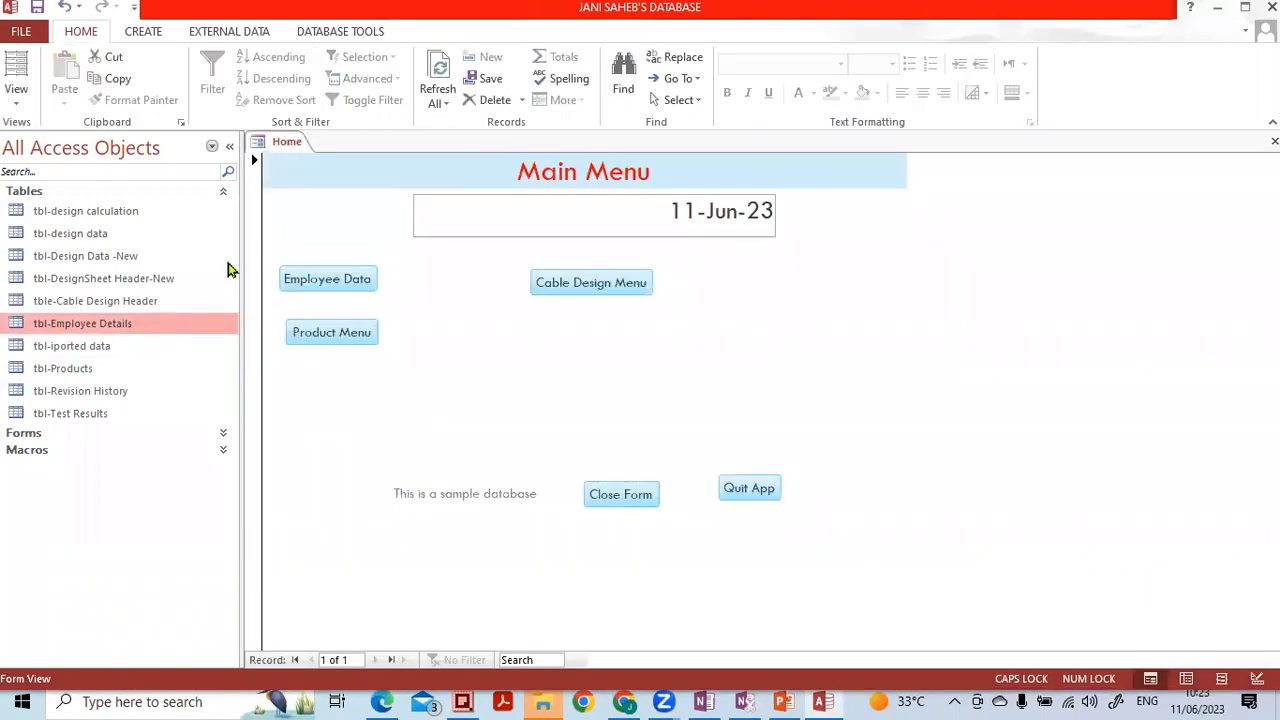
click(231, 147)
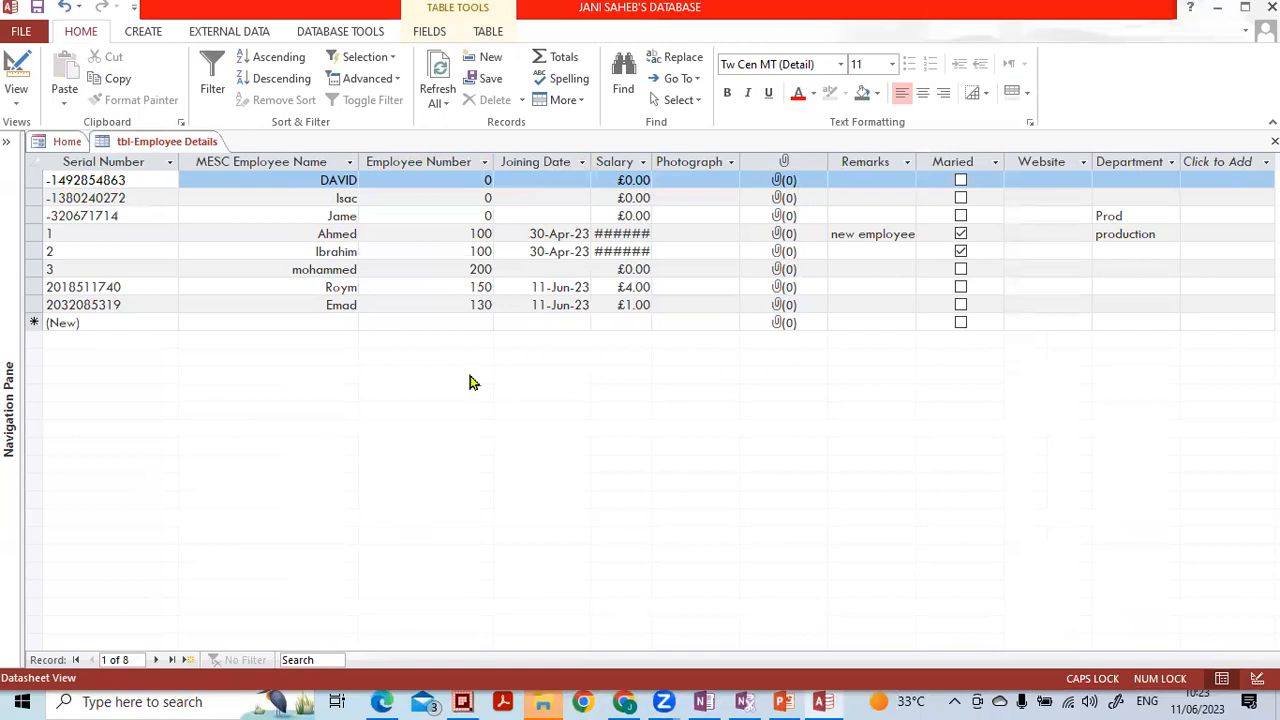
Step: Set the Employee Name field's Text Align property to Center in design view
click(1257, 679)
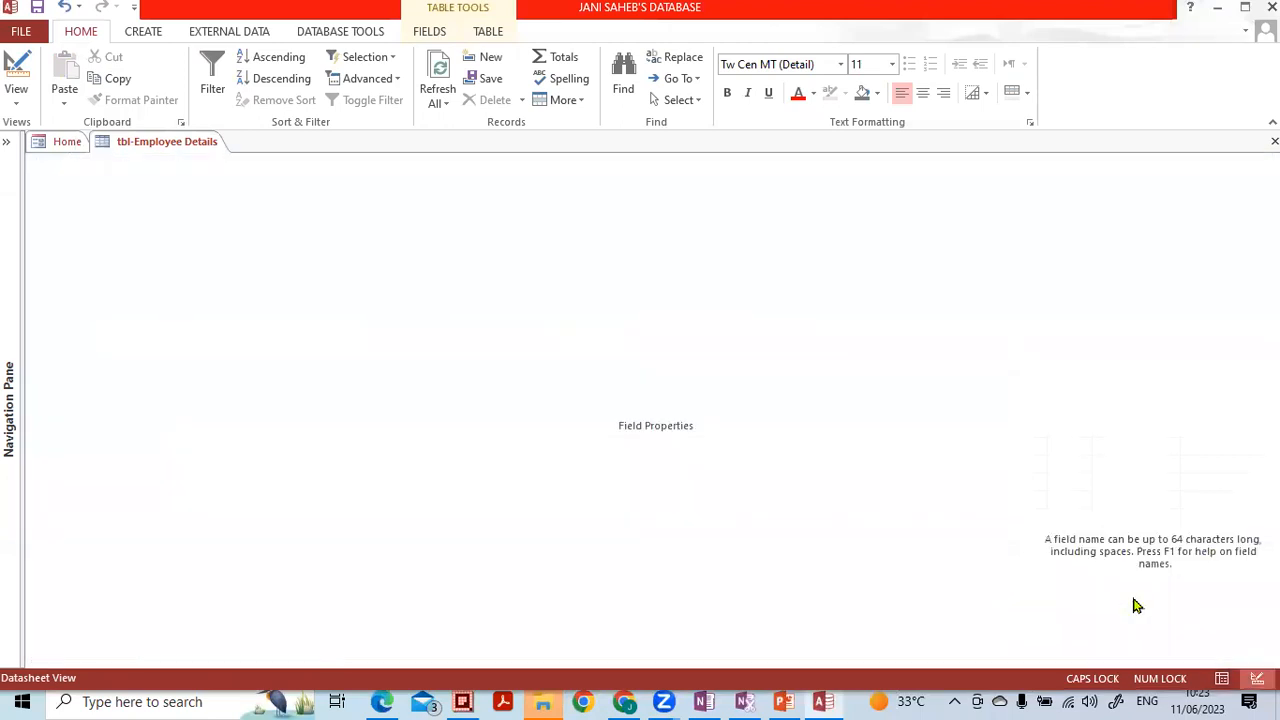
click(257, 198)
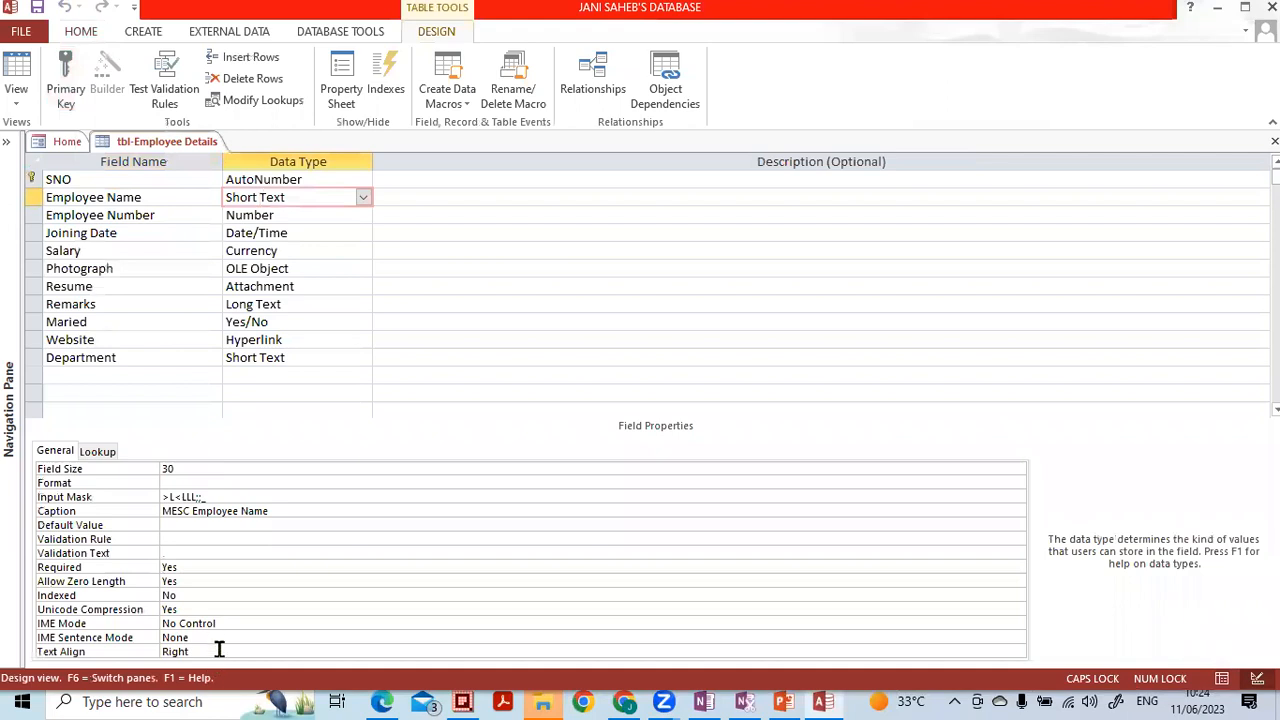
click(219, 650)
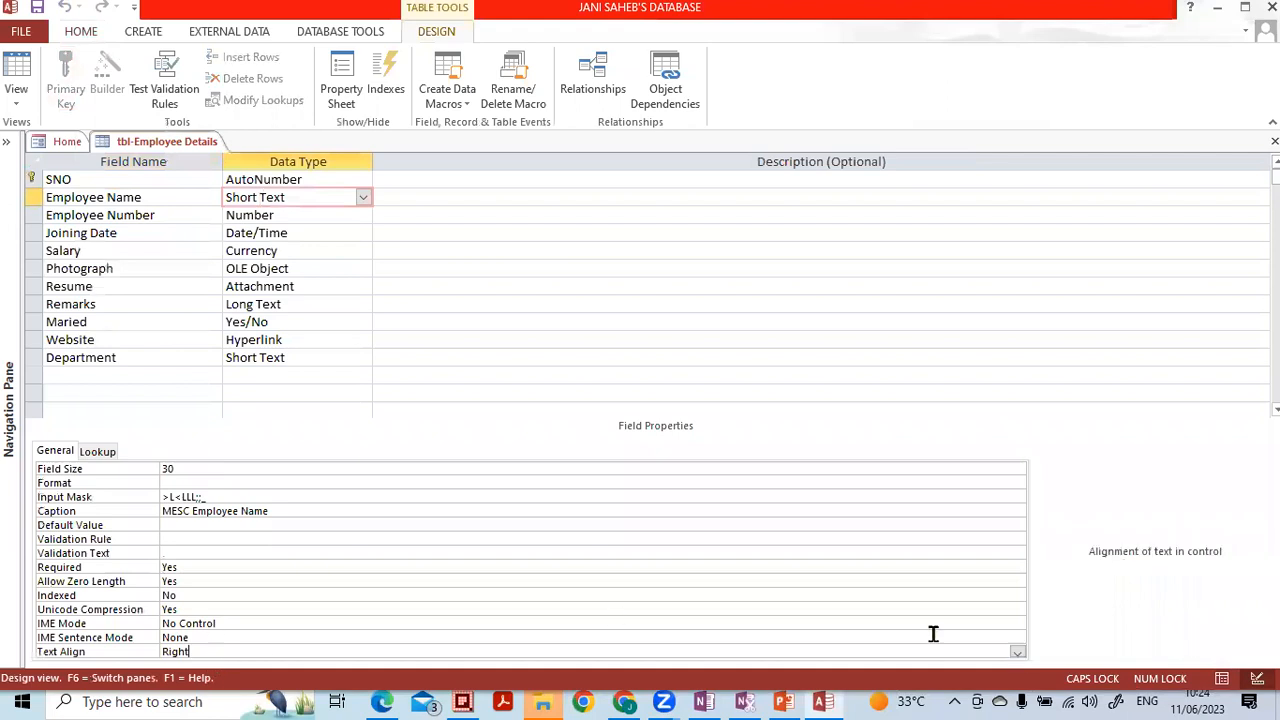
click(1018, 653)
click(428, 612)
Step: Close and save the table with centred names, reopen tbl-Employee Details from the expanded navigation pane, and collapse the pane
click(1274, 141)
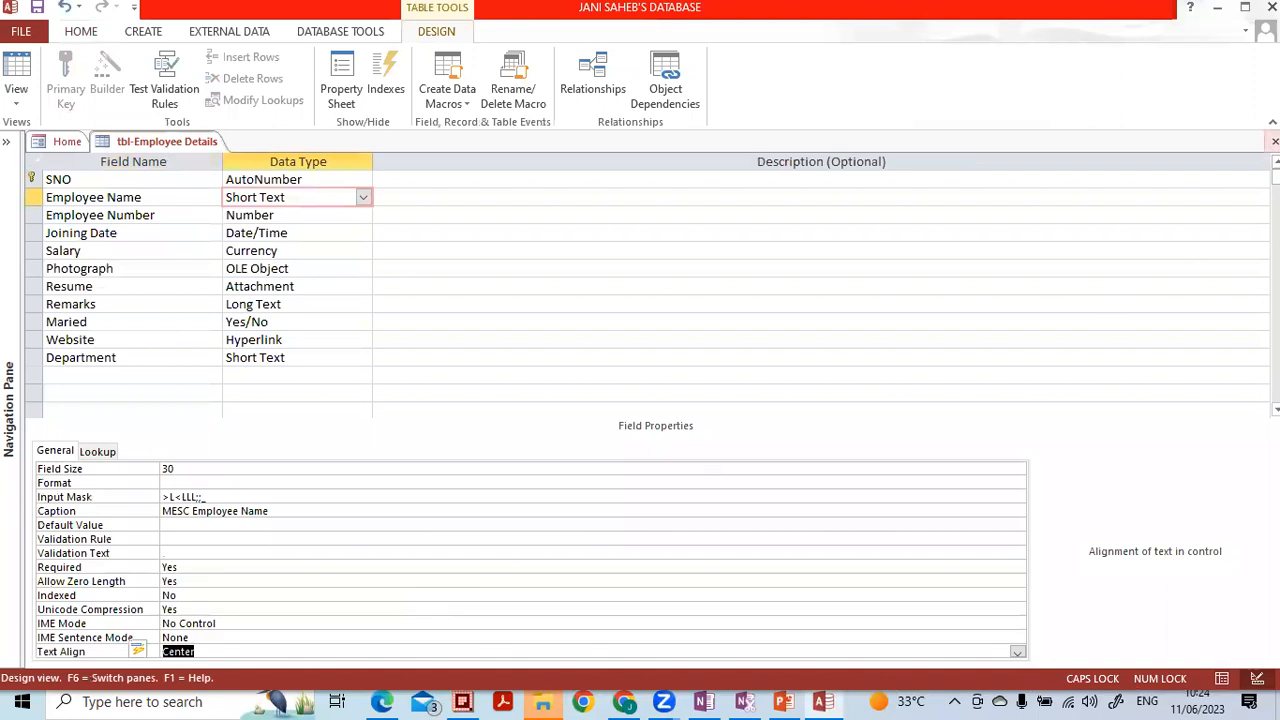
click(573, 401)
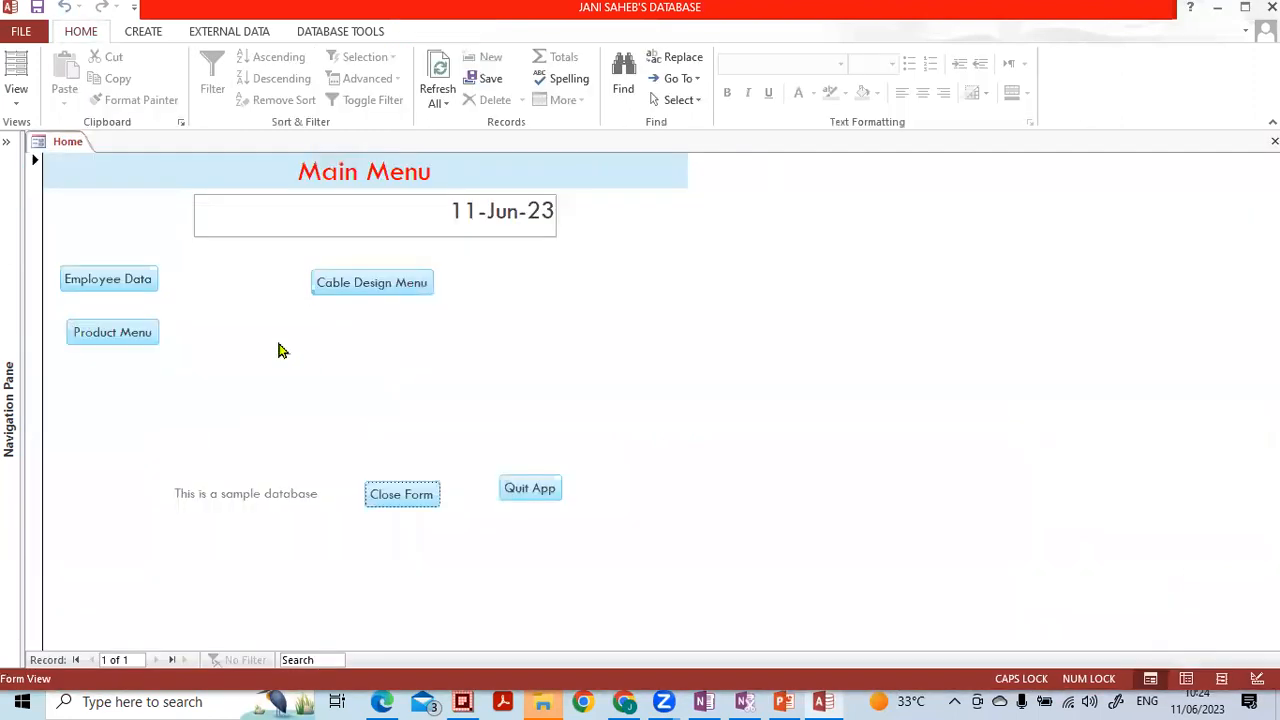
click(5, 143)
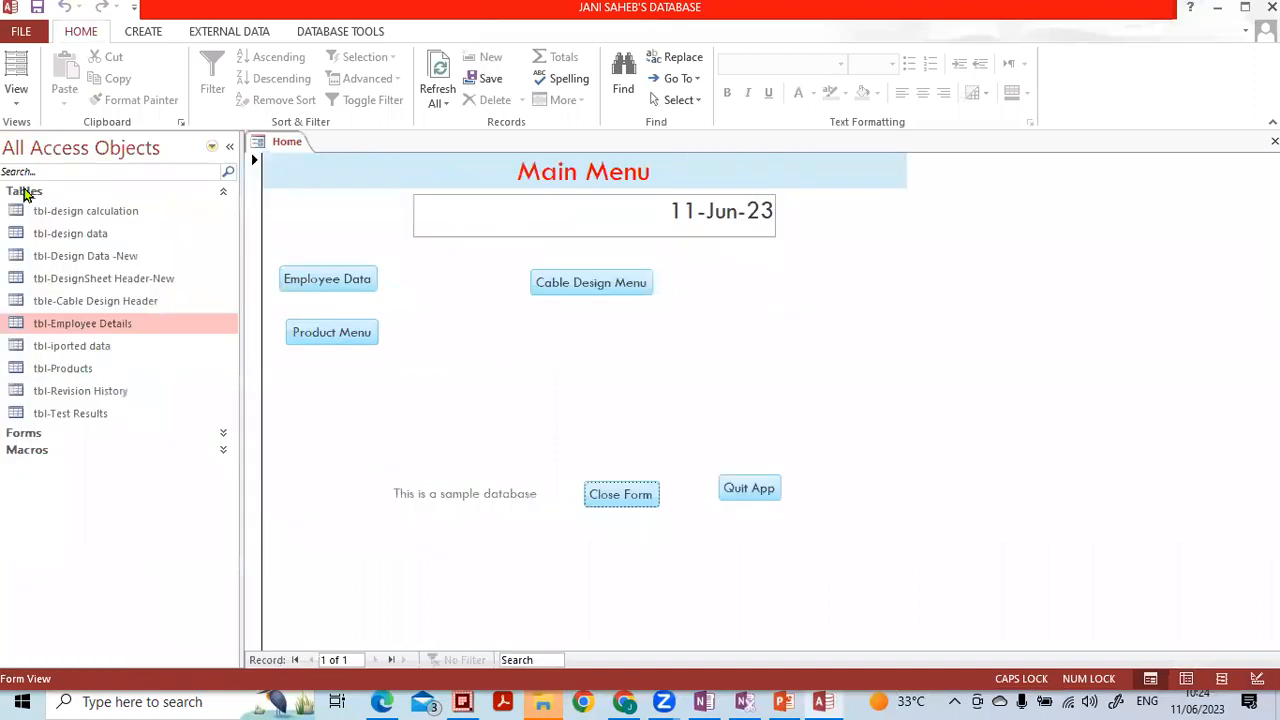
double_click(48, 323)
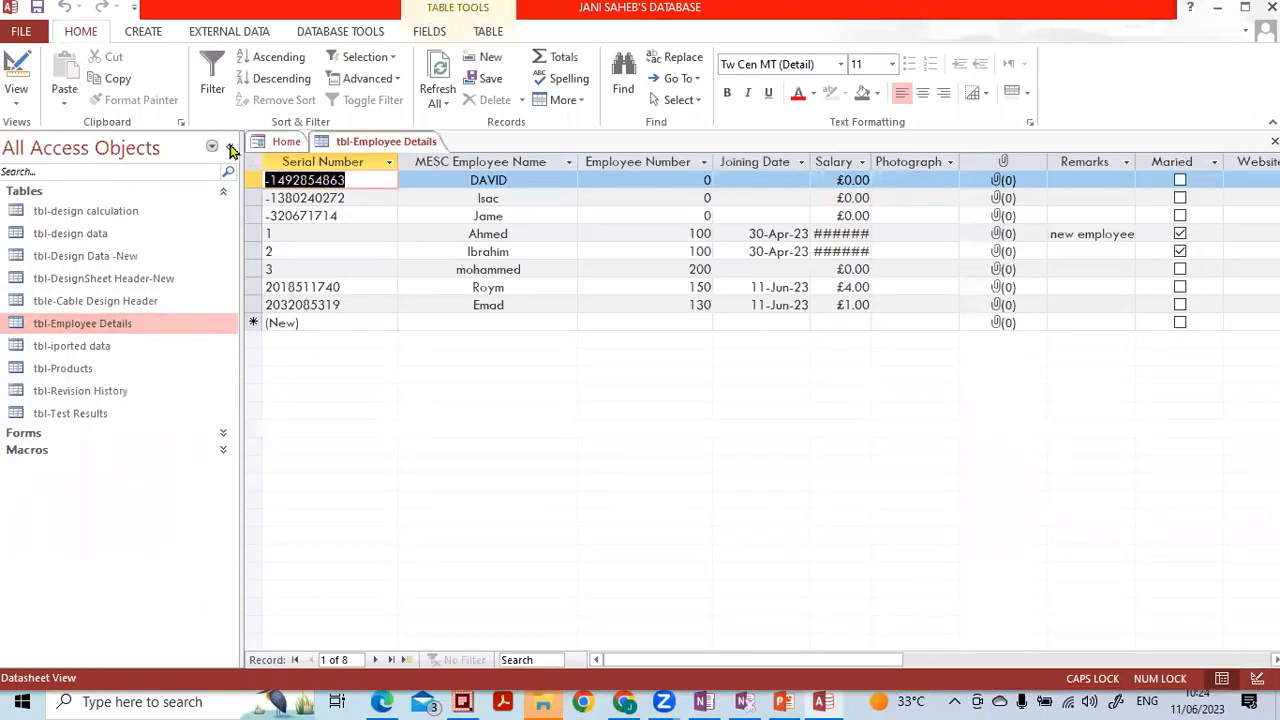
click(230, 147)
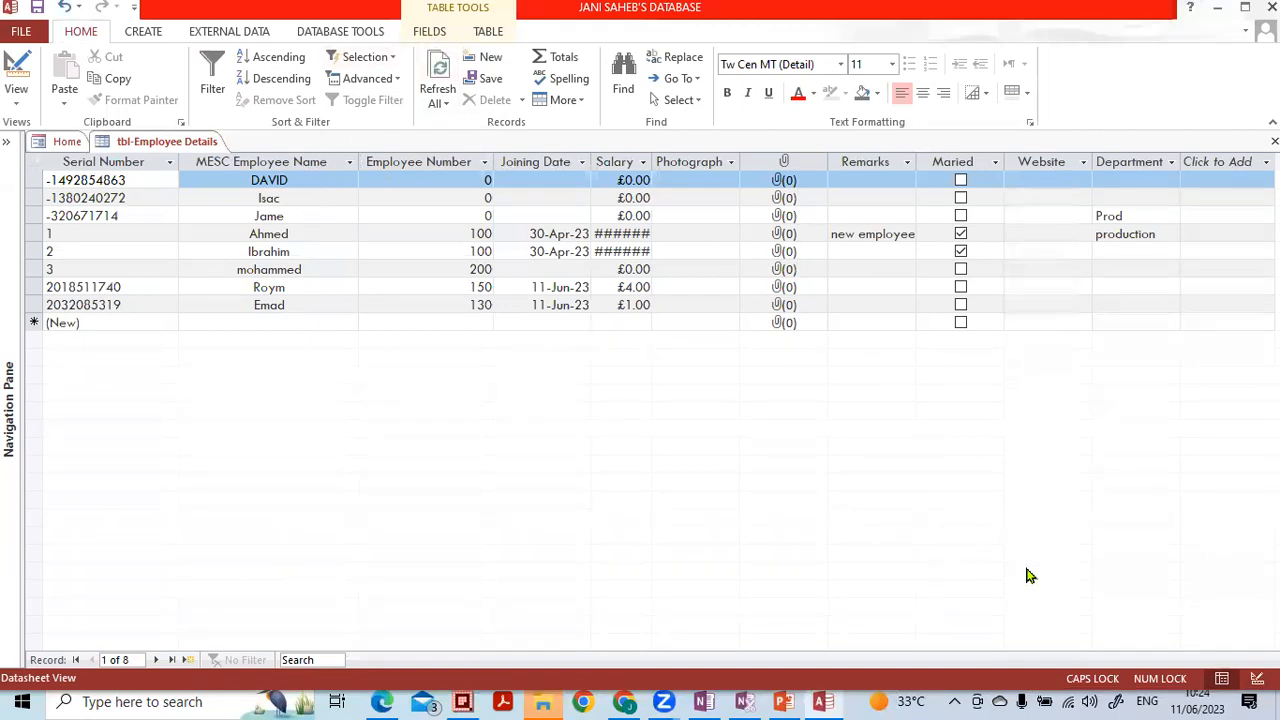
Step: Switch the employee table to design view and review the Employee Name field's Format, Caption and Default Value properties
click(1257, 679)
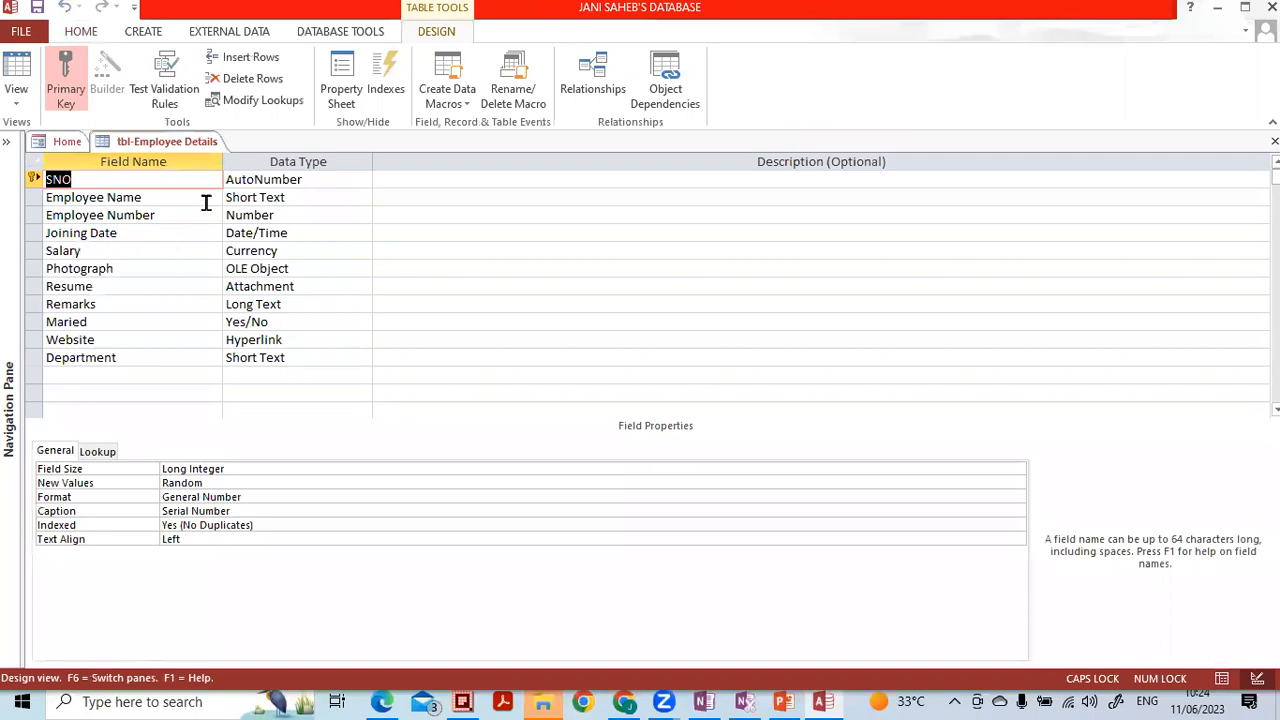
click(252, 199)
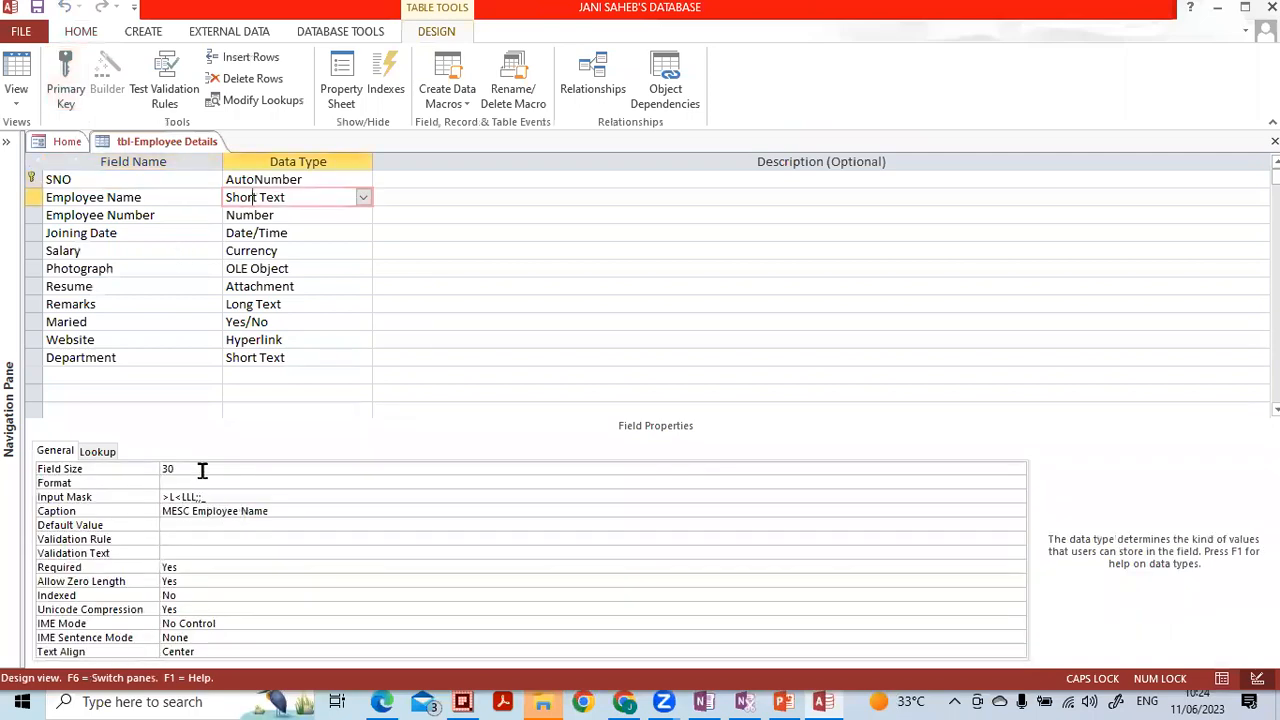
click(202, 482)
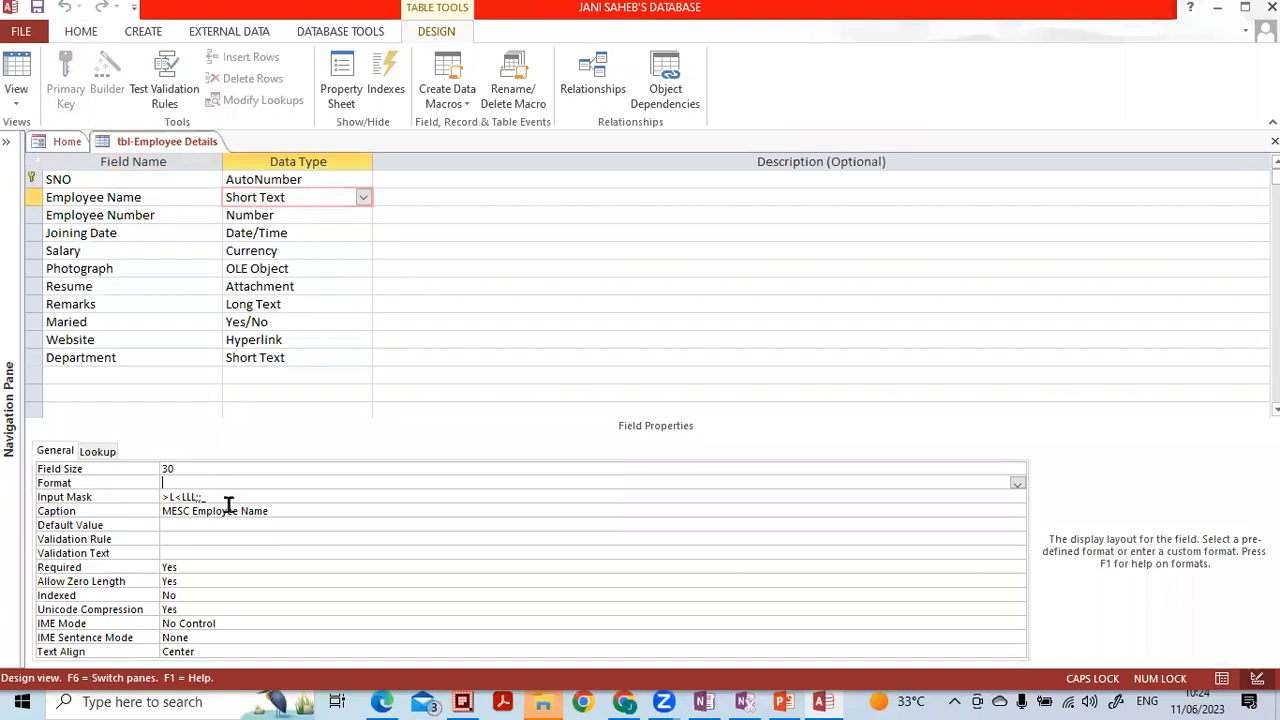
click(228, 507)
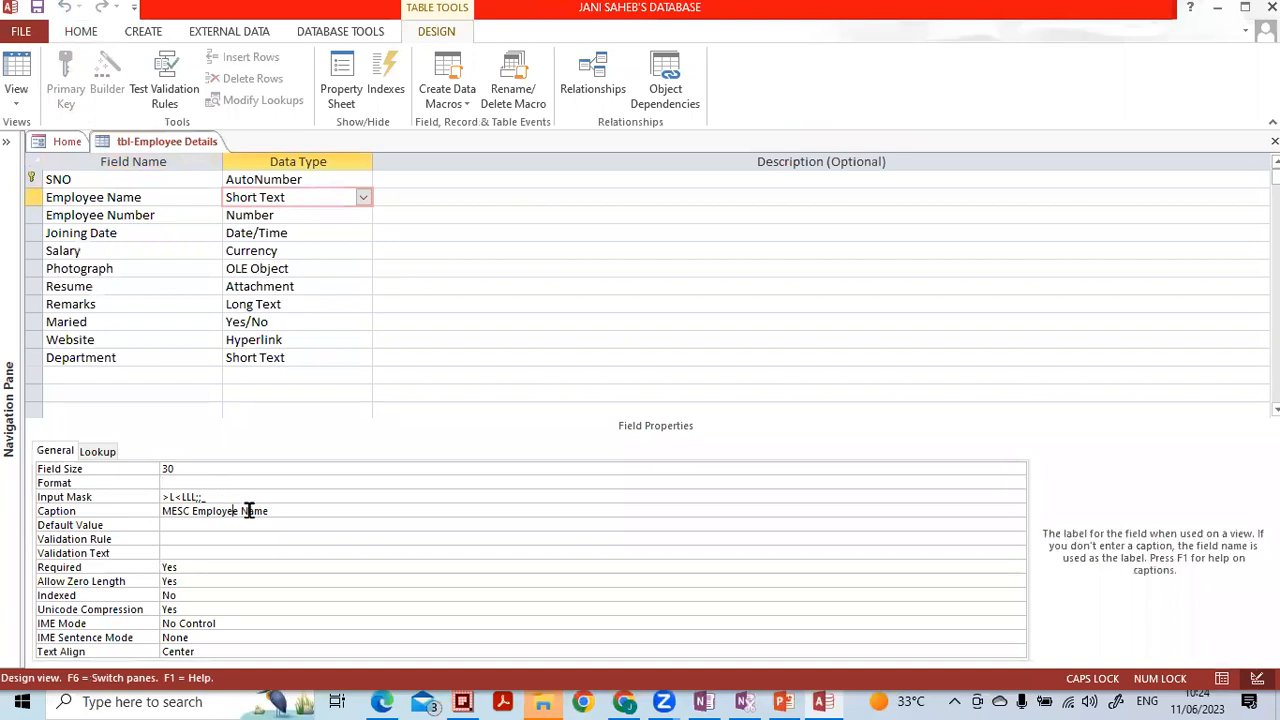
click(178, 527)
click(188, 511)
click(175, 527)
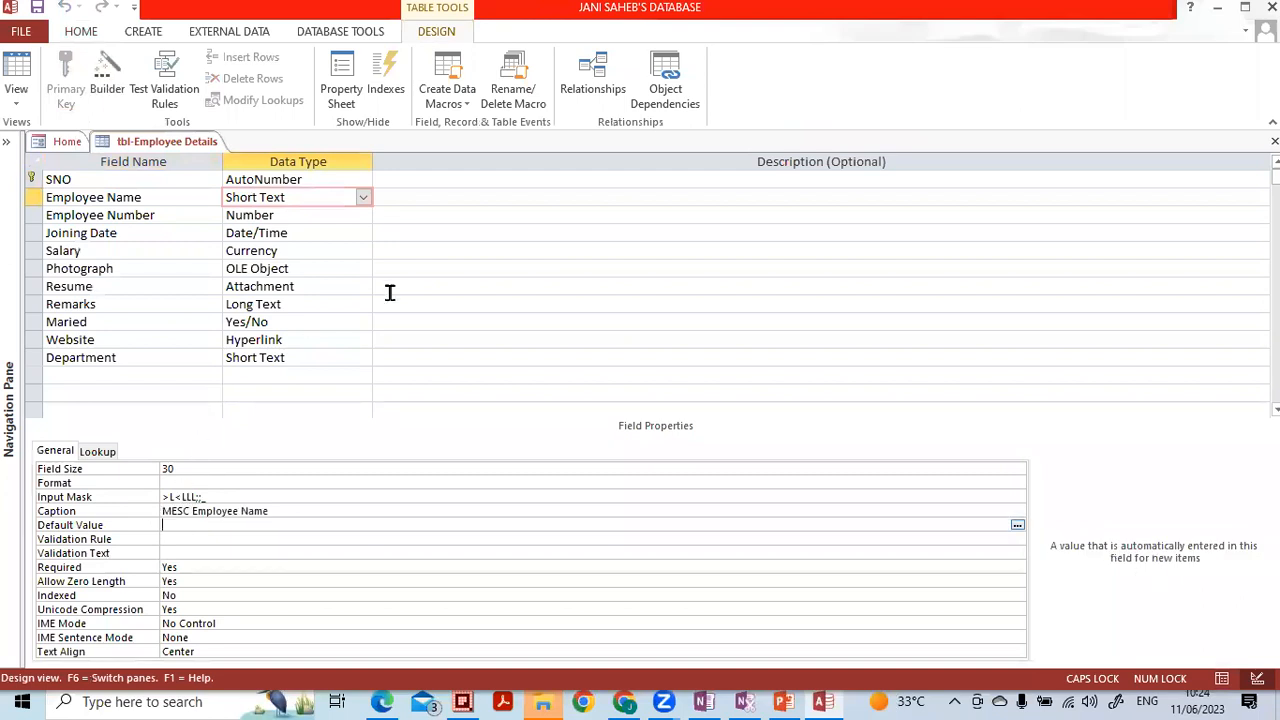
Step: Examine the Joining Date properties, followed by Employee Name's Caption, Validation Rule, Validation Text, Required, Allow Zero Length and Text Align
click(474, 231)
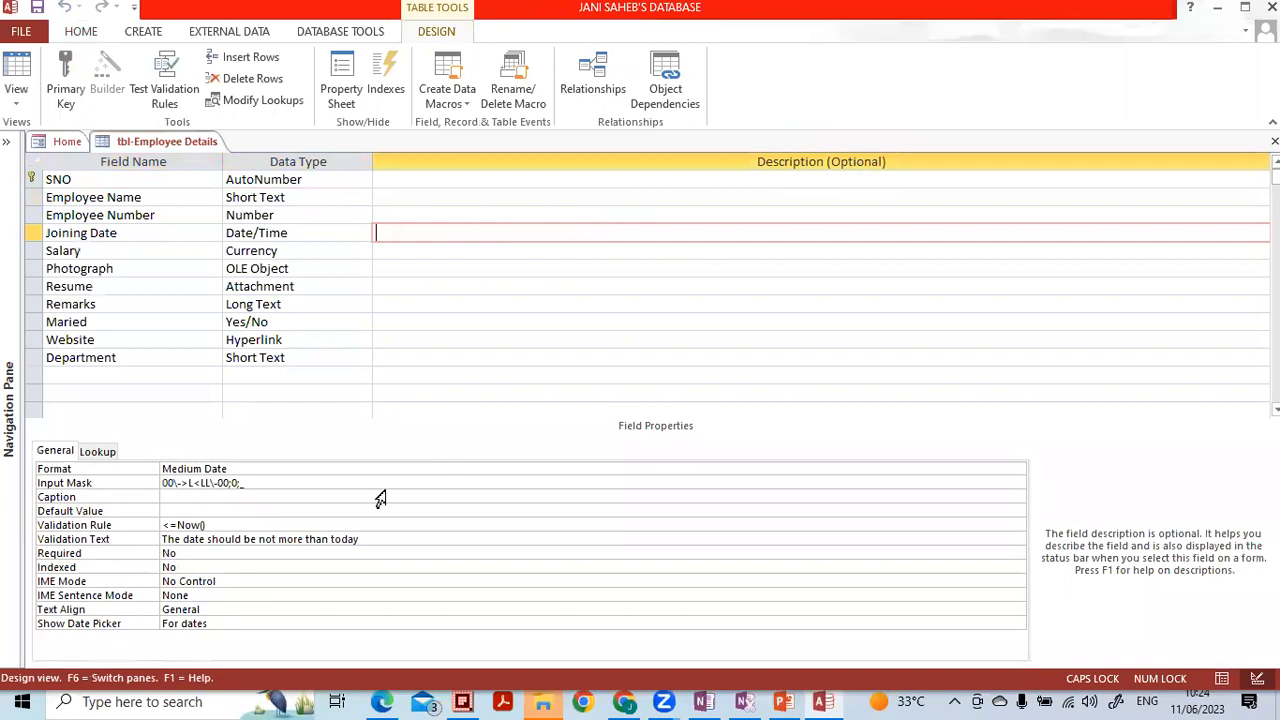
click(289, 199)
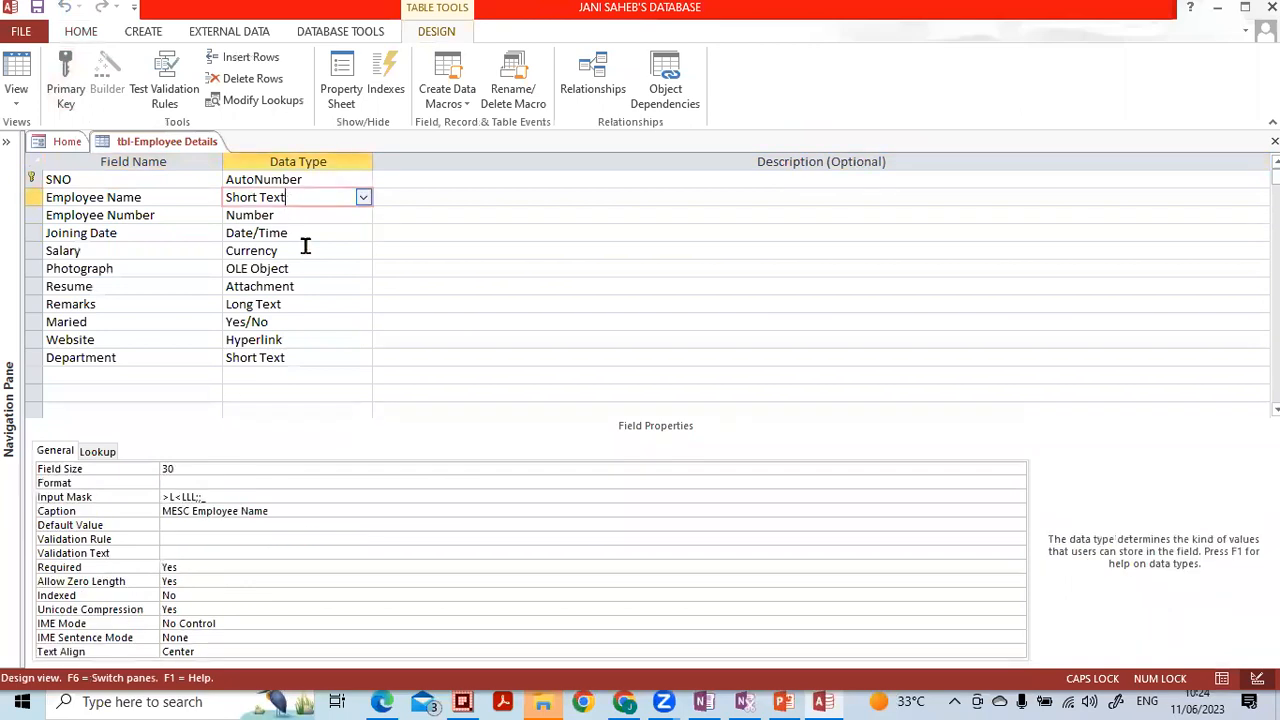
click(242, 511)
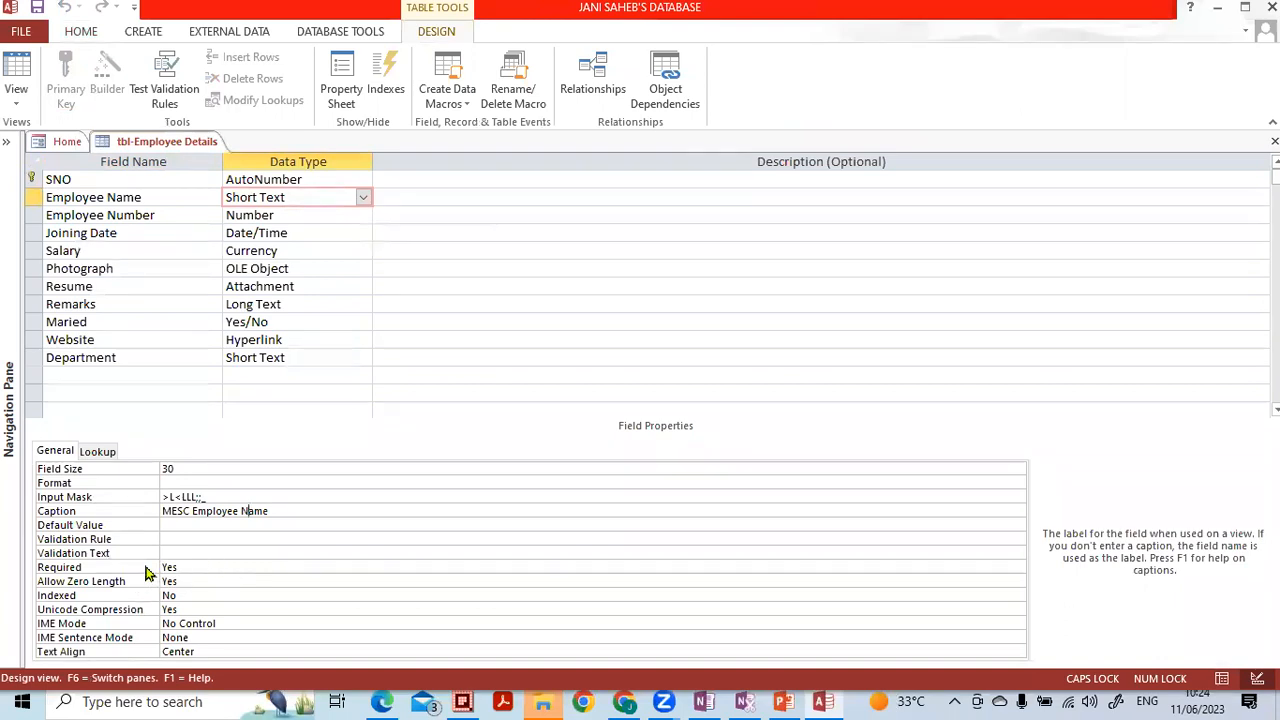
click(178, 543)
key(Down)
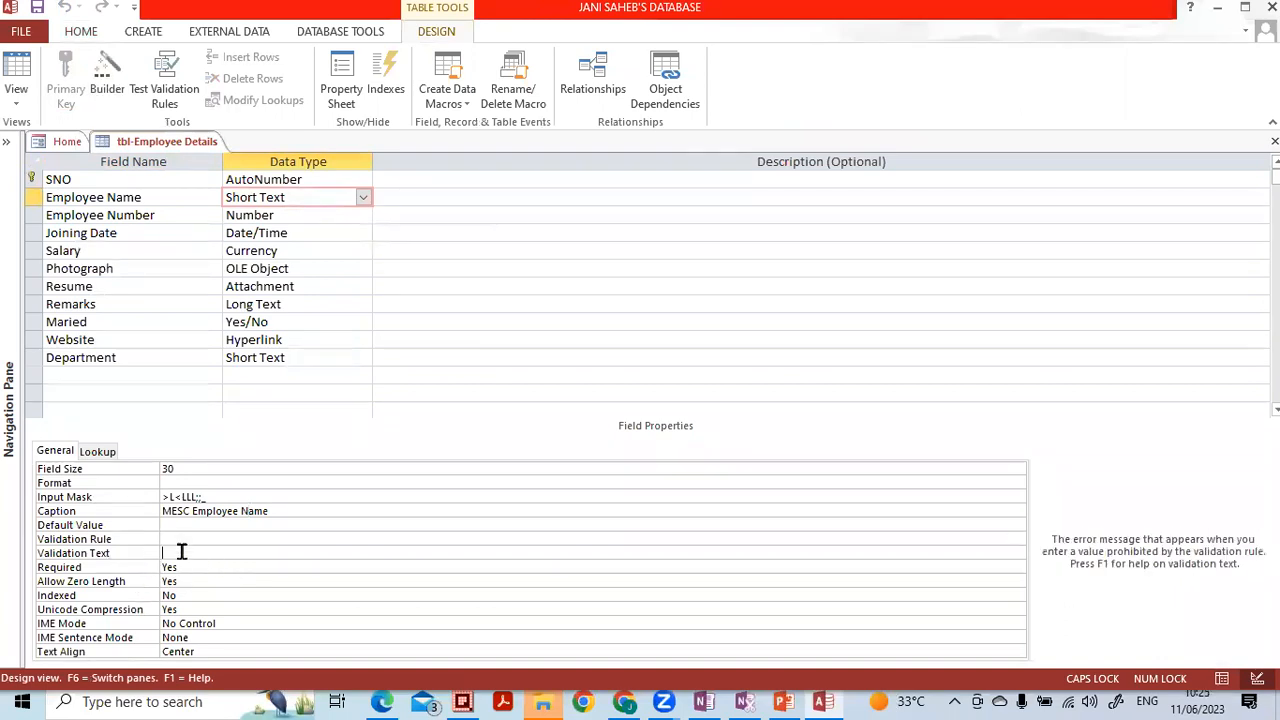
click(202, 566)
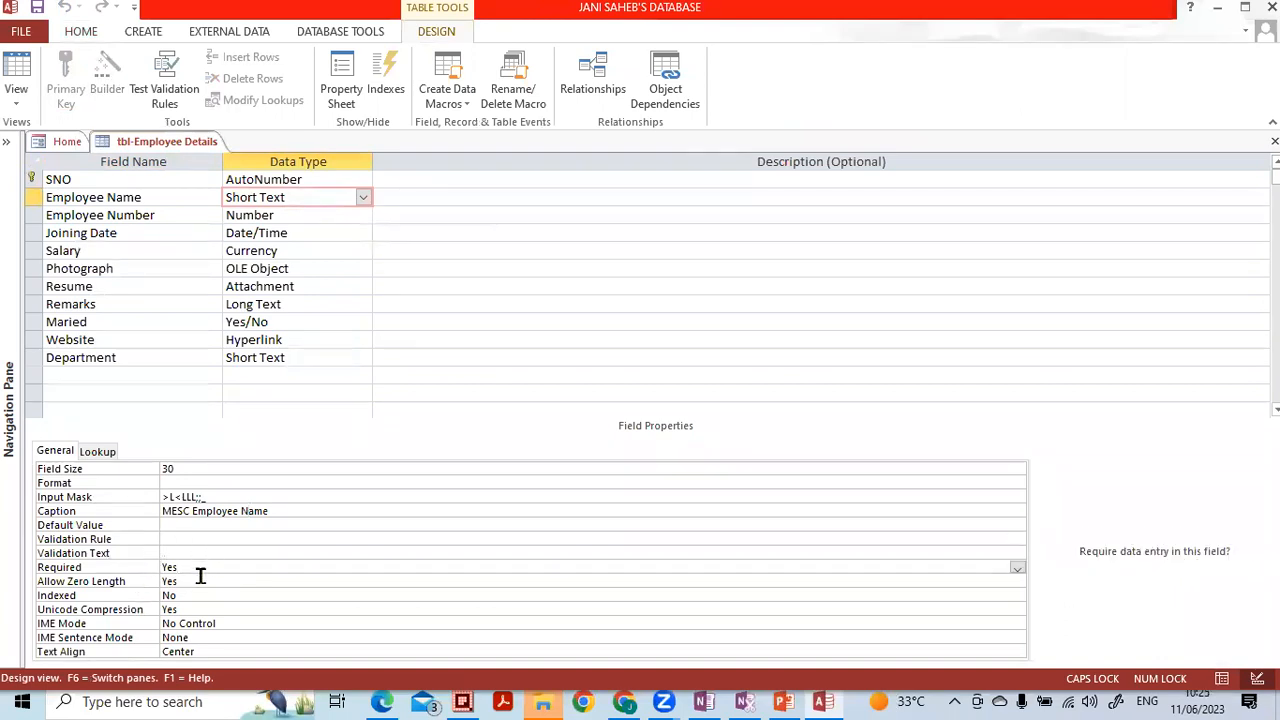
click(200, 577)
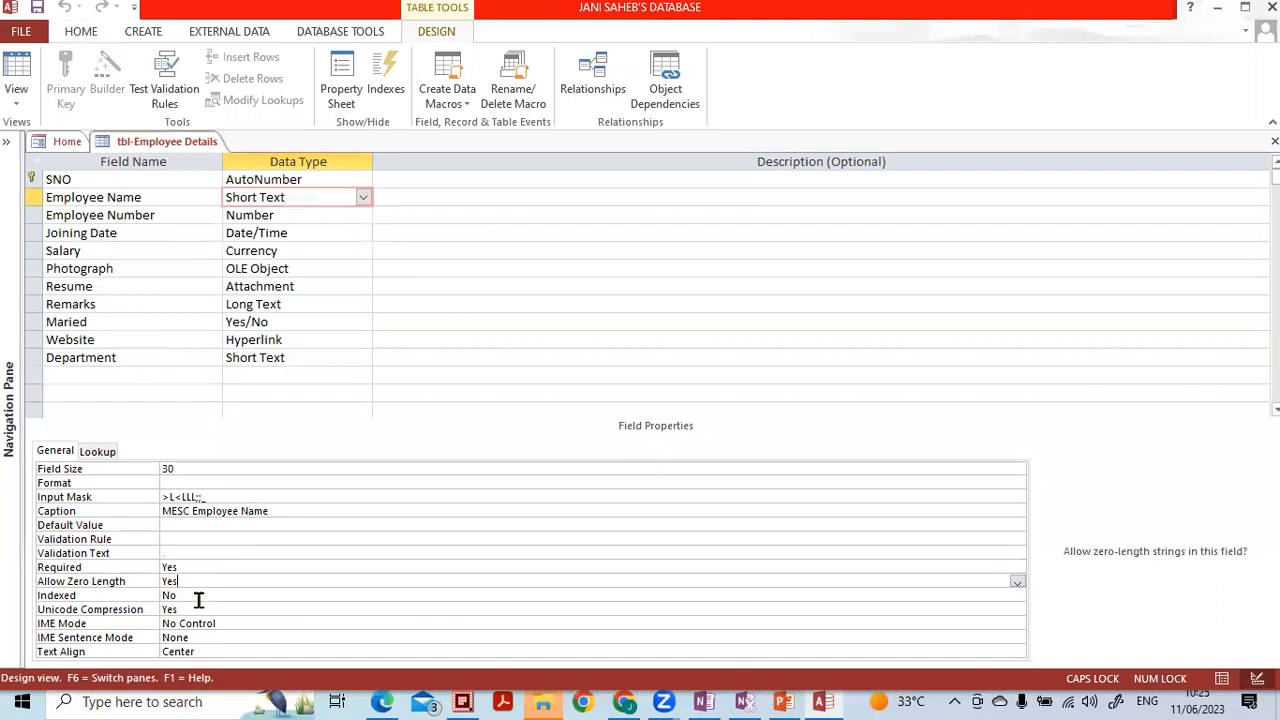
click(204, 651)
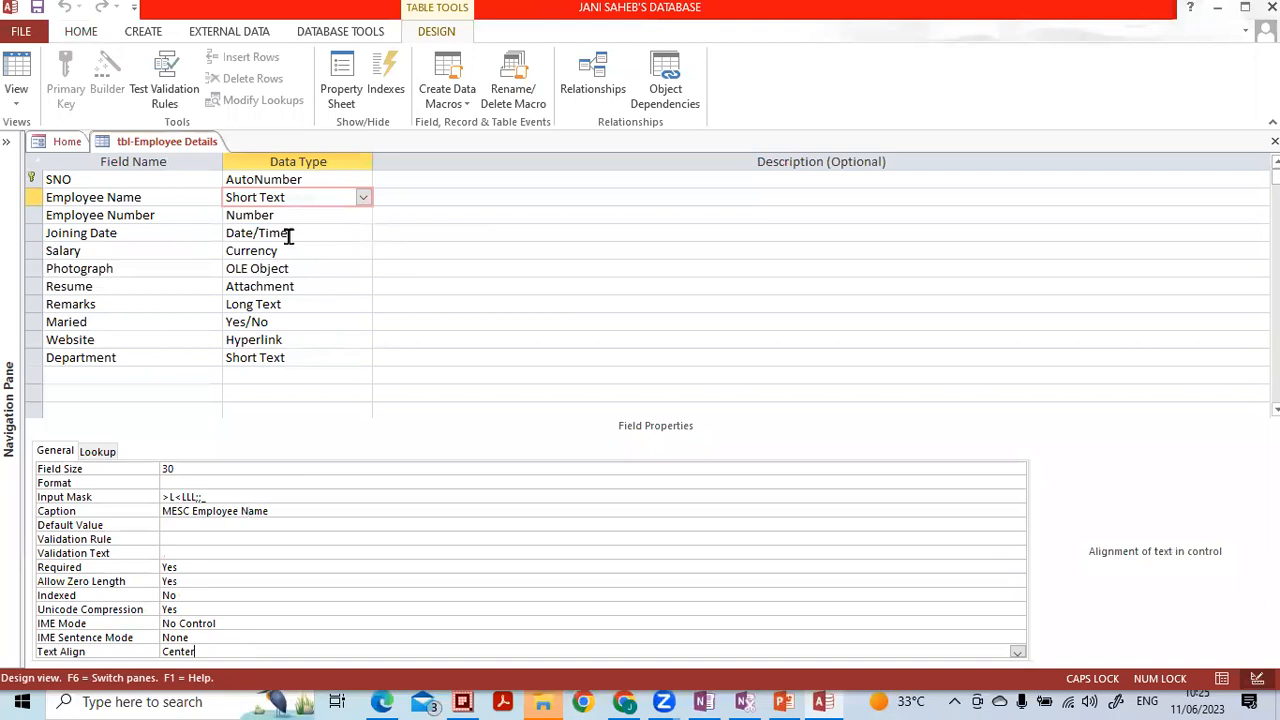
Step: Set the Employee Number field's Default Value to 400
click(260, 197)
click(270, 176)
click(283, 217)
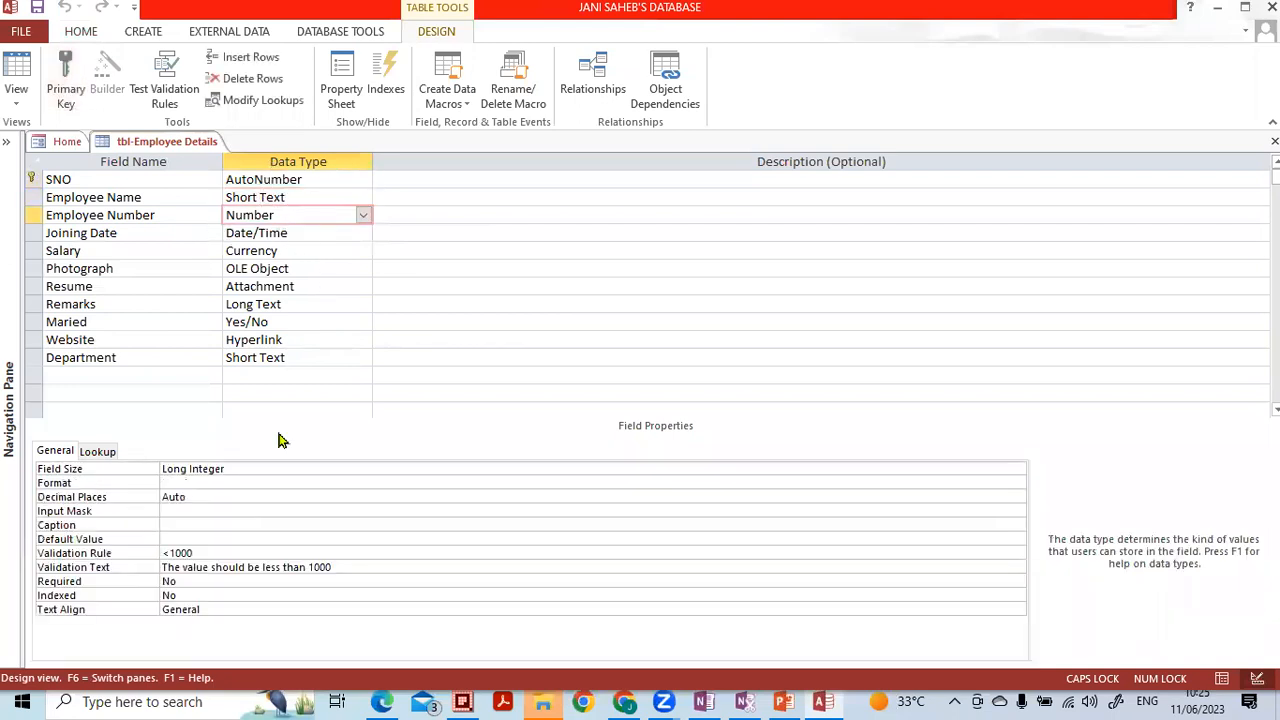
click(211, 608)
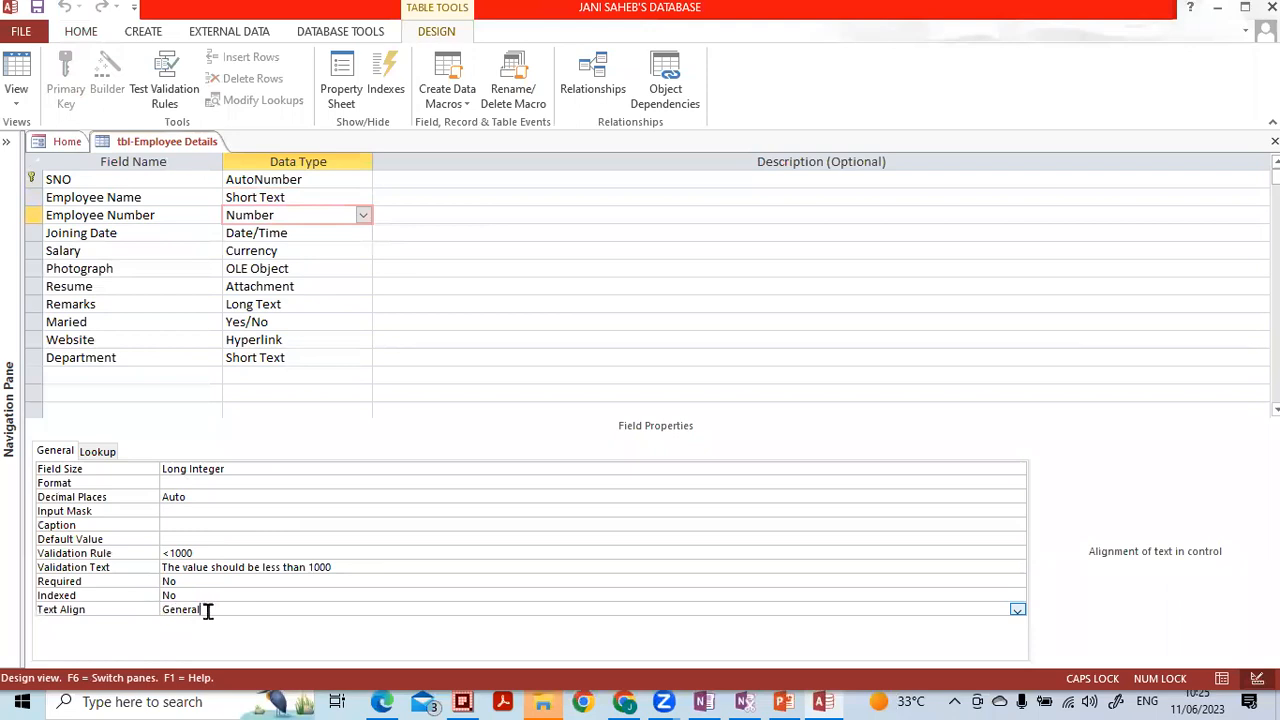
click(199, 553)
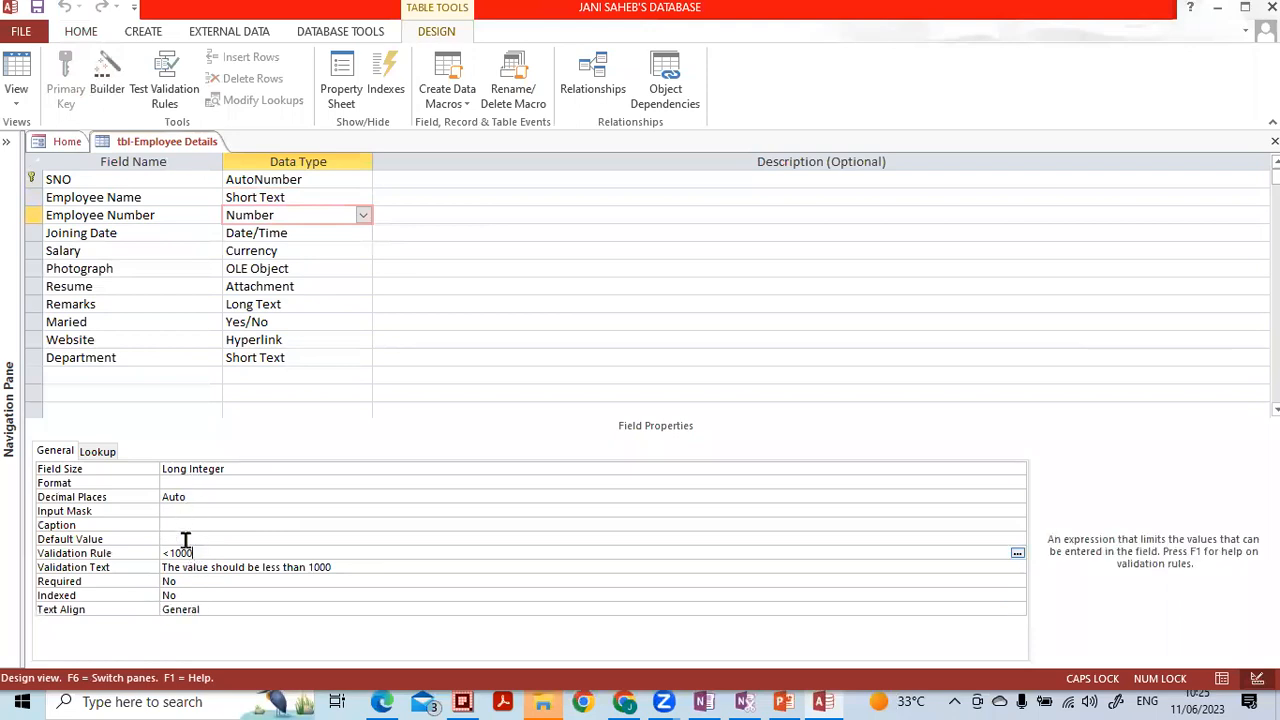
click(185, 540)
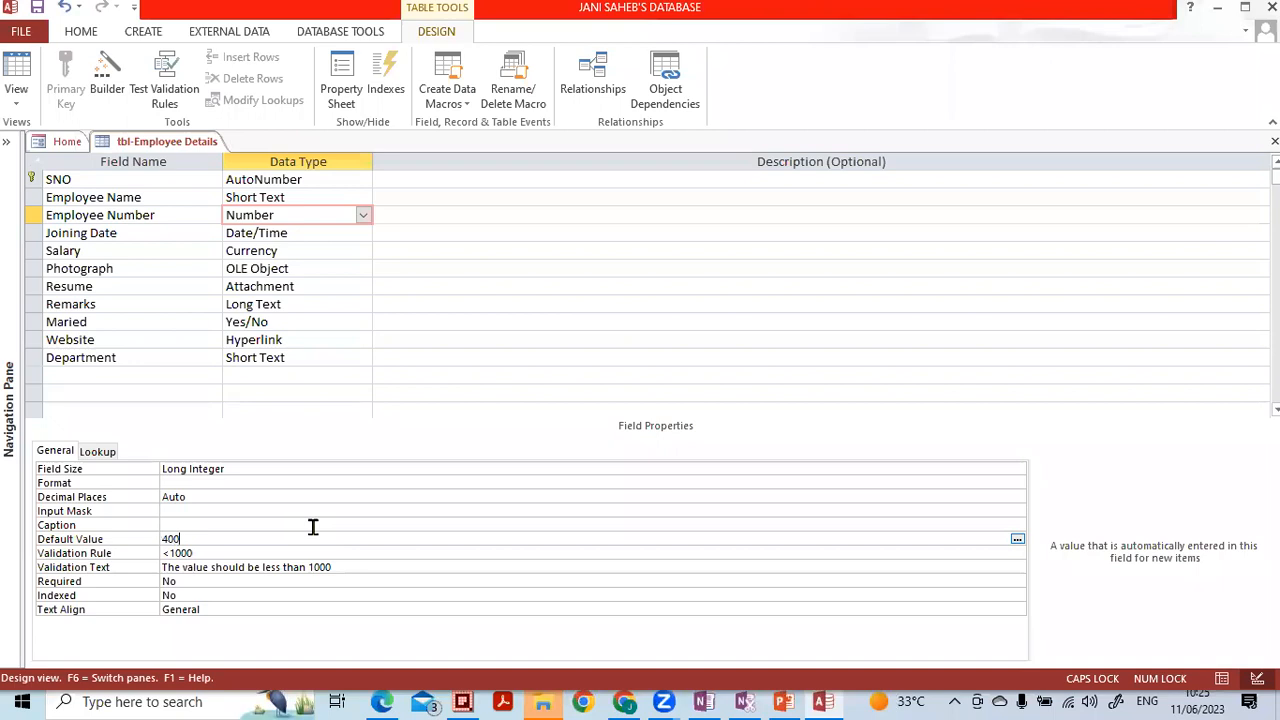
key(Return)
Step: Try Single as the Employee Number field's Field Size, then set it back to Long Integer
key(Up)
key(Up)
key(Up)
key(Up)
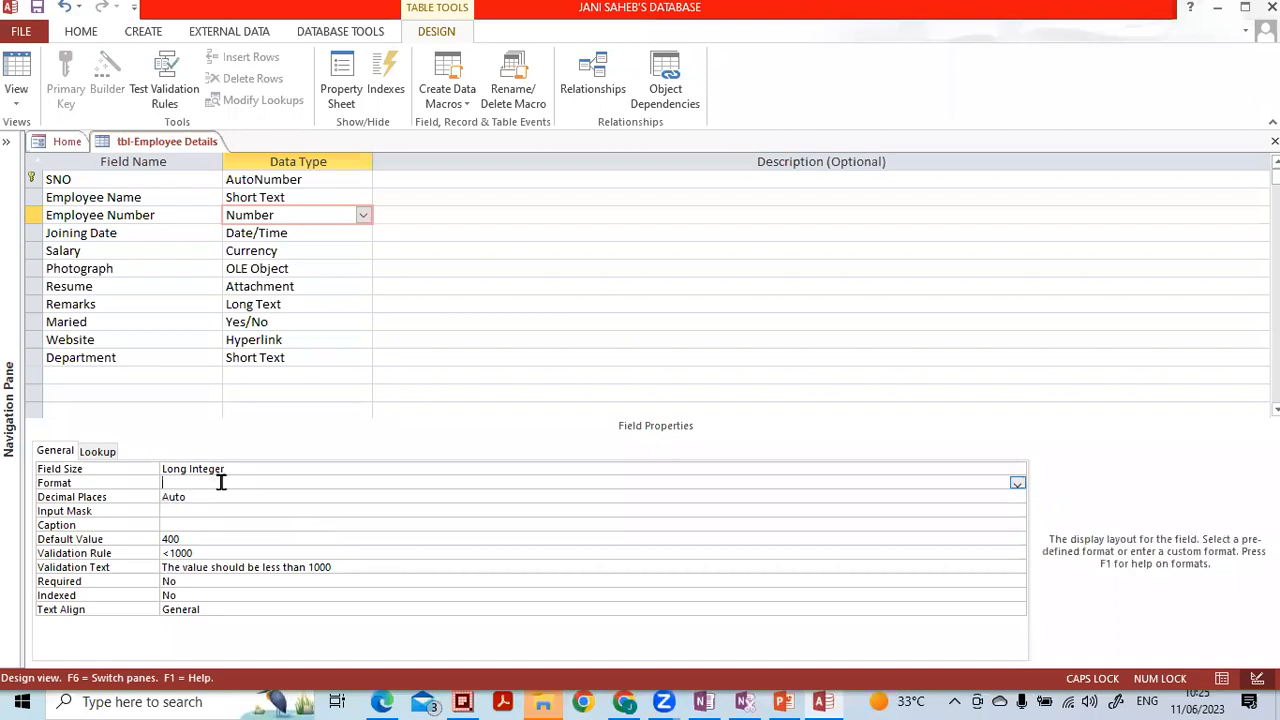
click(275, 465)
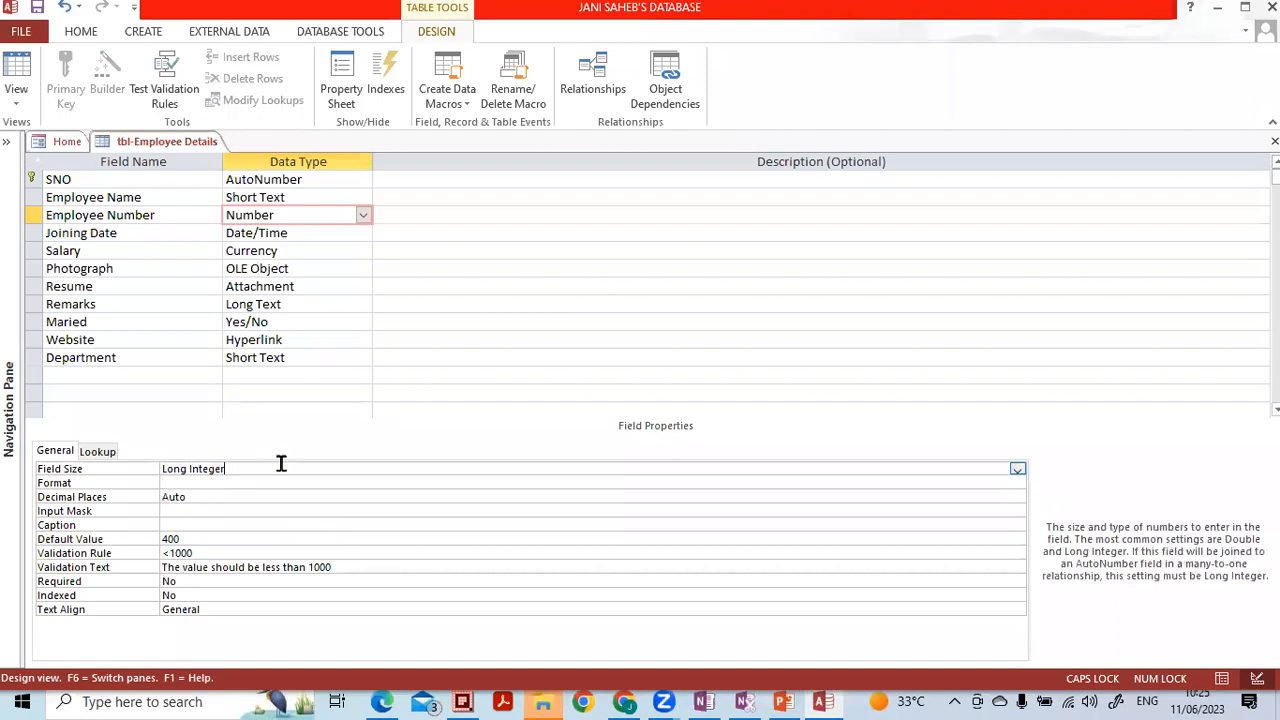
click(1016, 469)
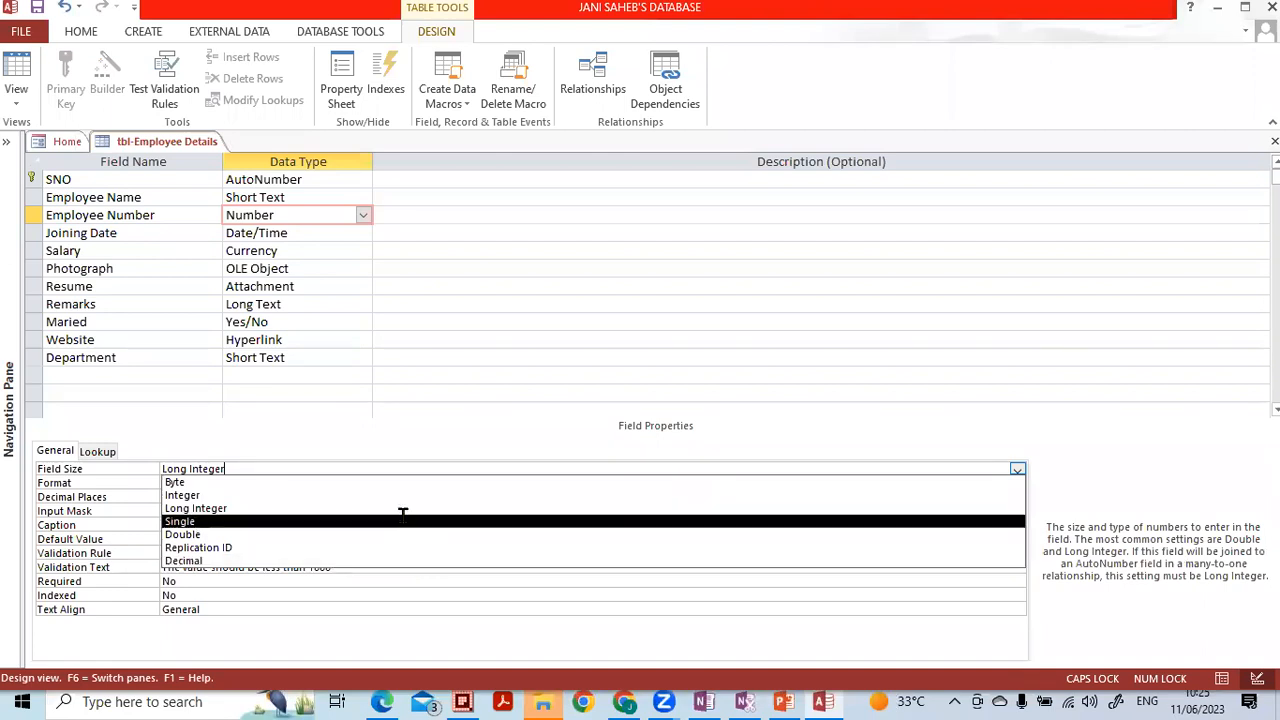
click(405, 525)
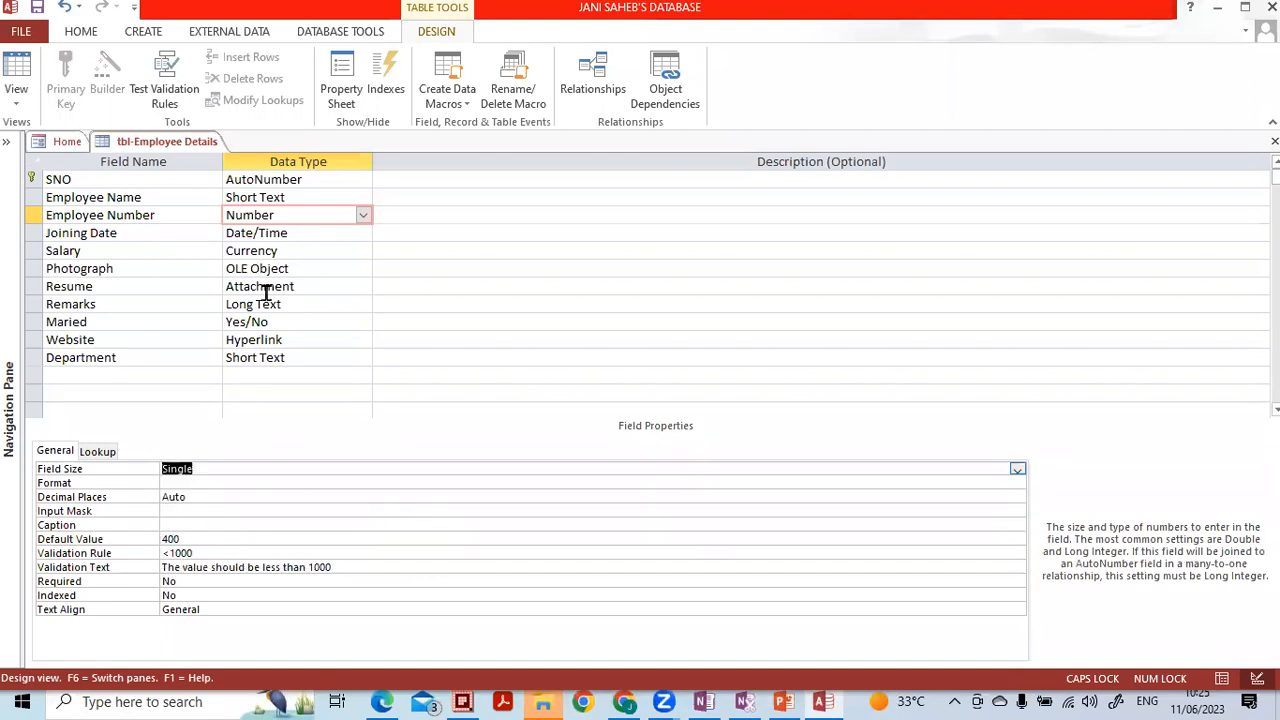
click(1017, 469)
click(934, 517)
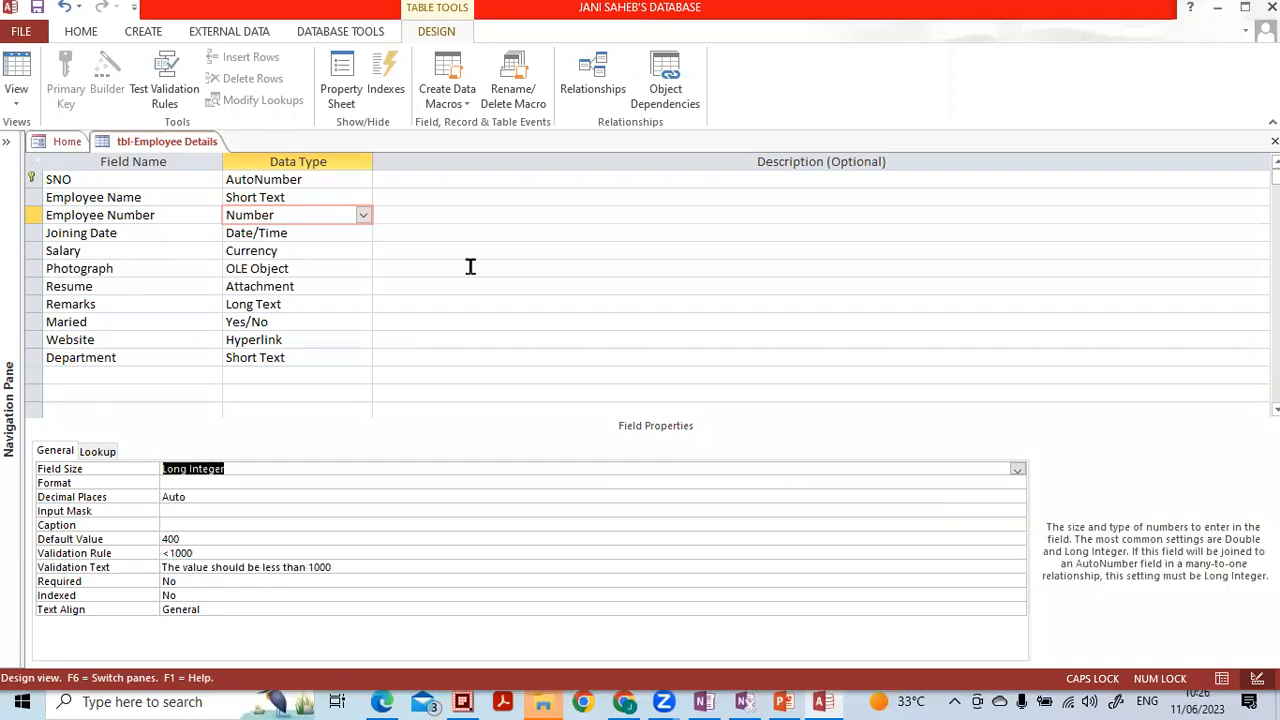
Step: Close the table saving its design changes, then reopen tbl-Employee Details from the expanded navigation pane
click(286, 251)
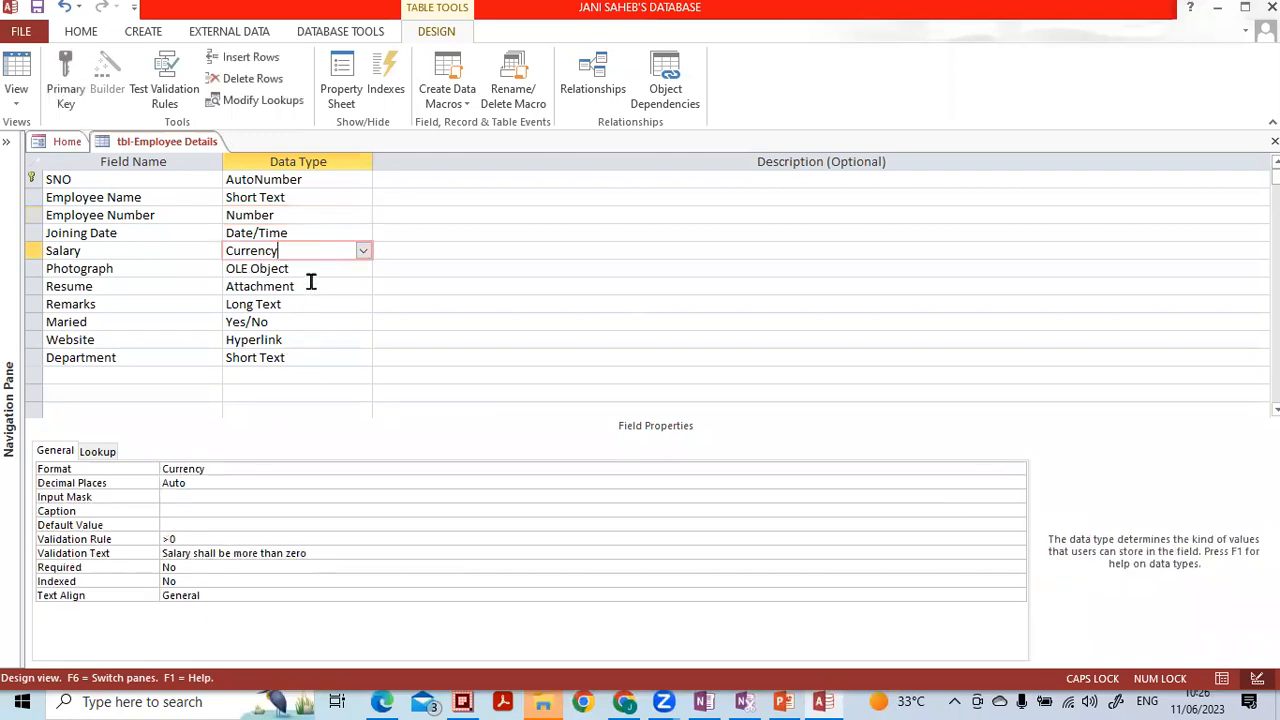
click(320, 215)
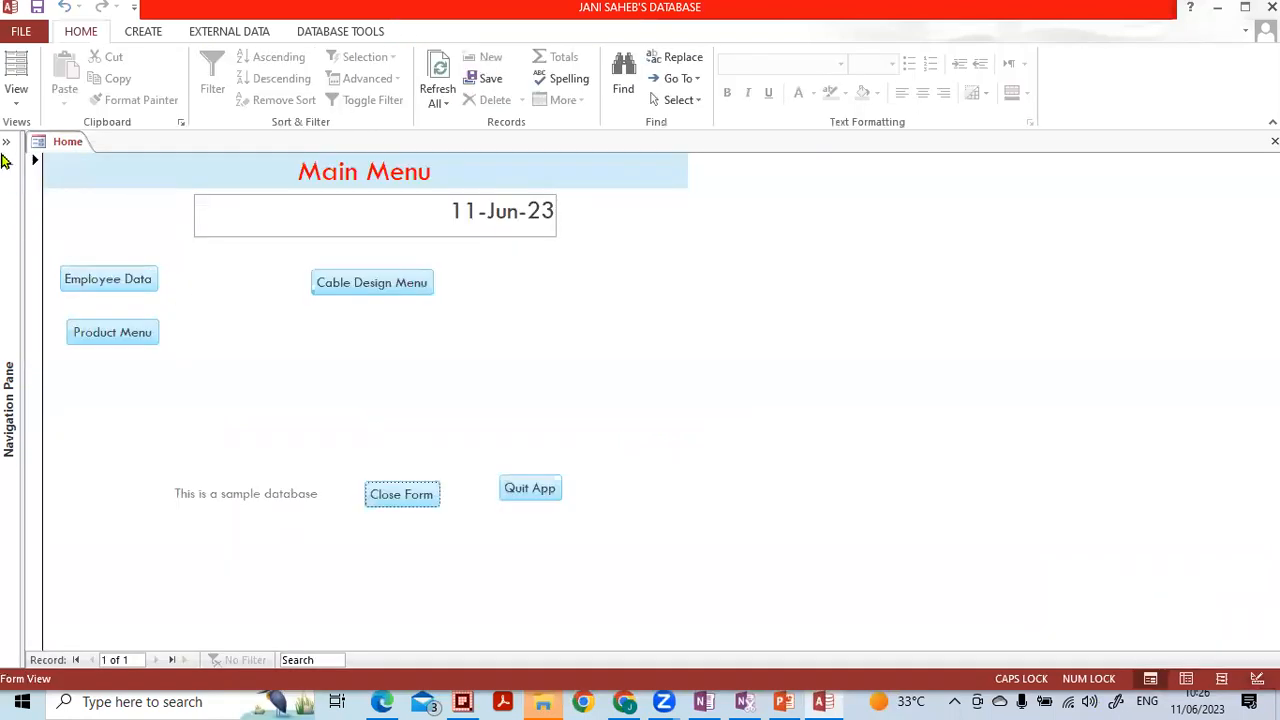
click(7, 150)
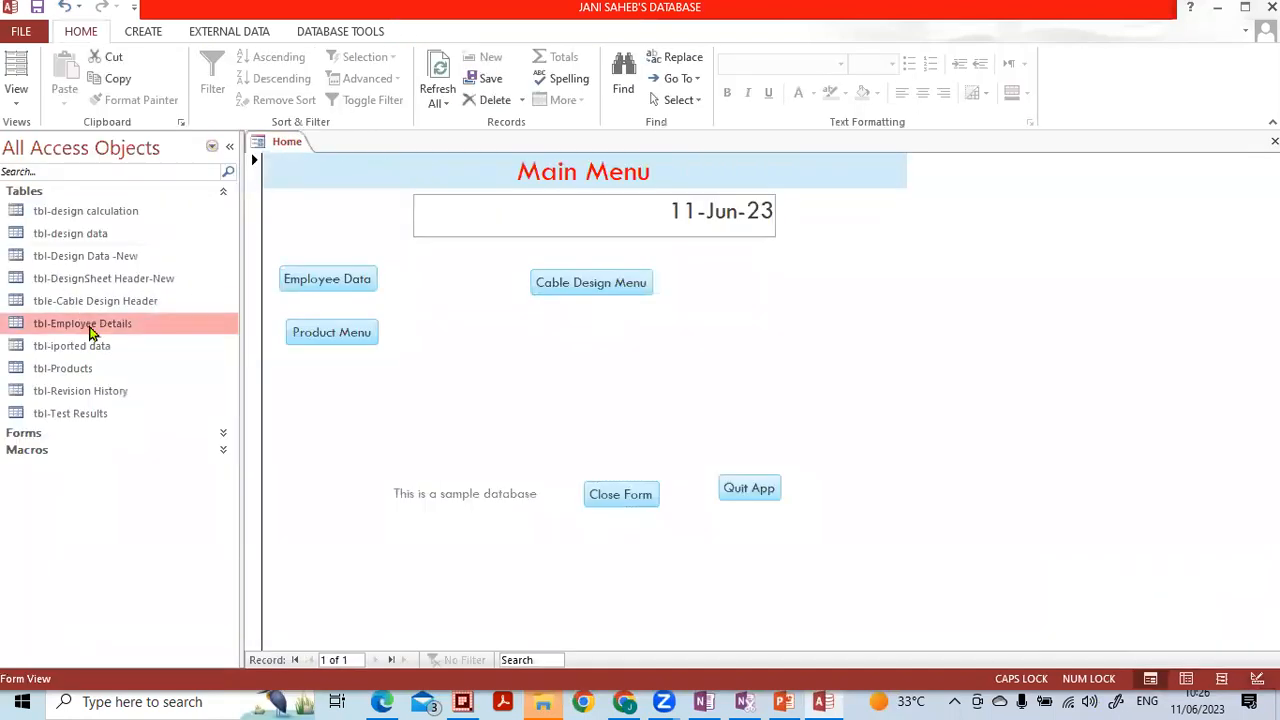
double_click(88, 323)
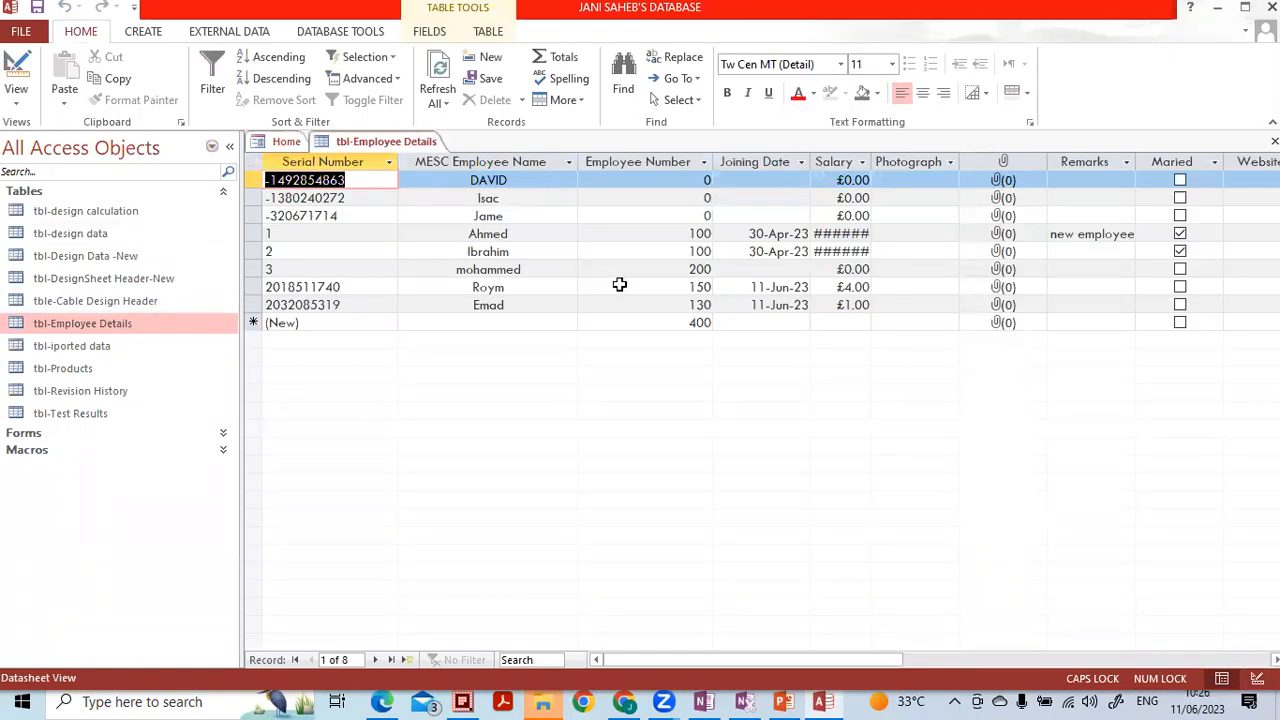
Step: Enter 112.44 as the Employee Number of the last existing record and commit it to test decimals in a Long Integer field
click(663, 325)
click(712, 304)
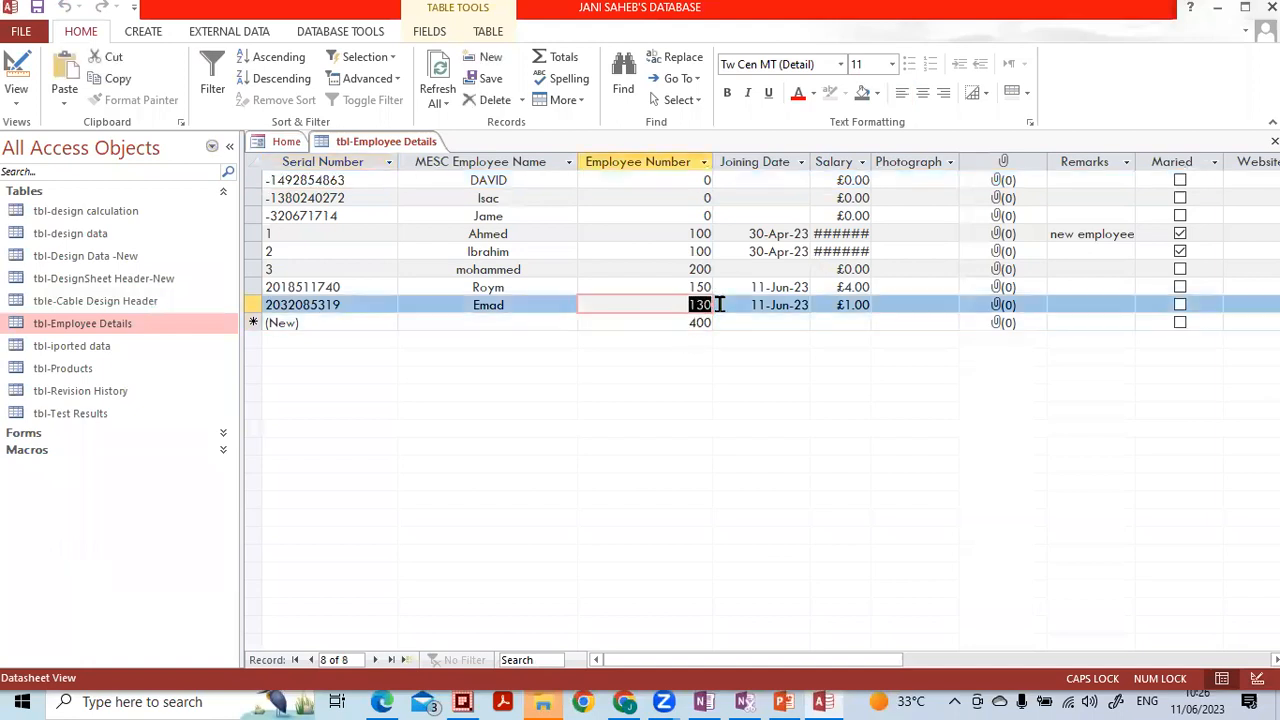
text(112.4)
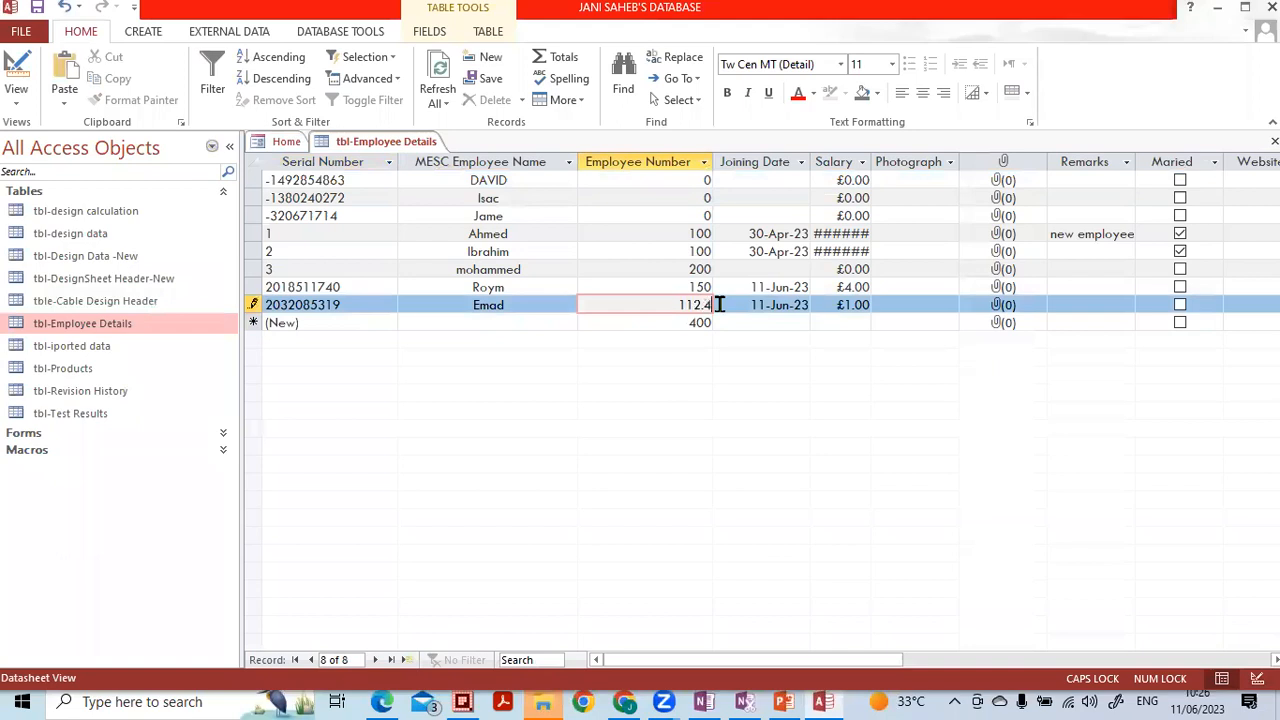
text(4)
key(Down)
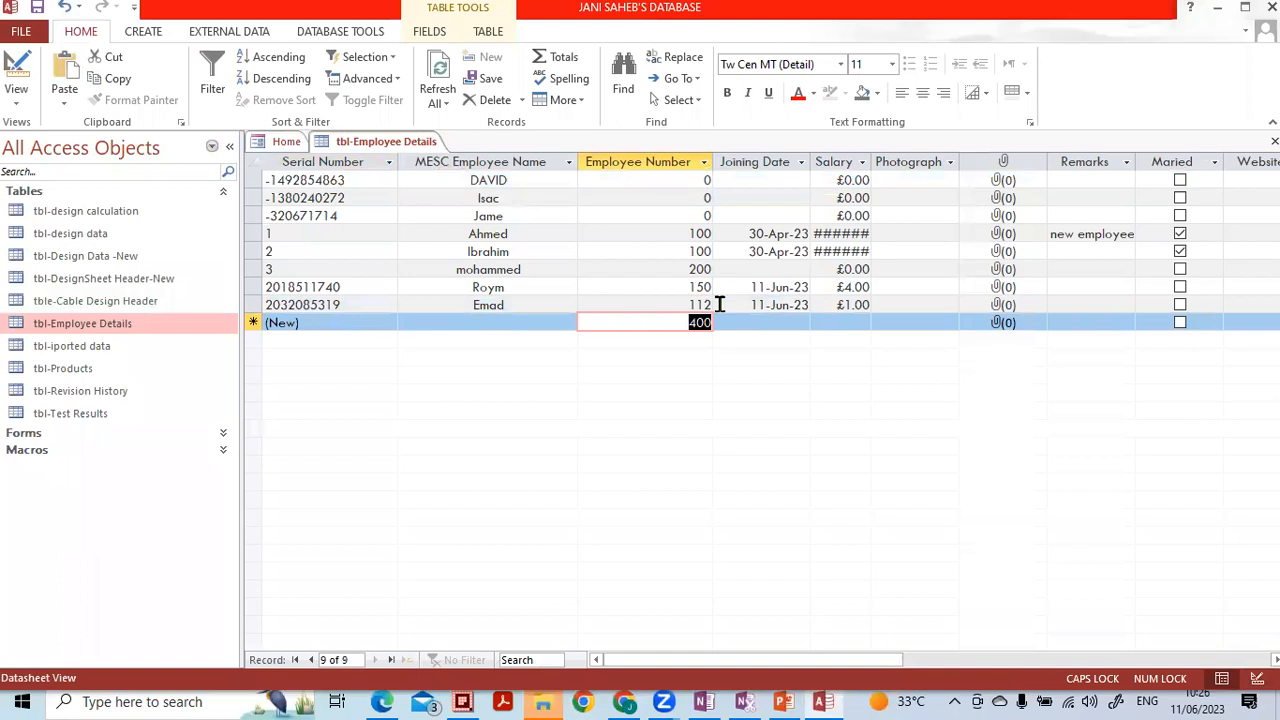
key(Up)
key(Up)
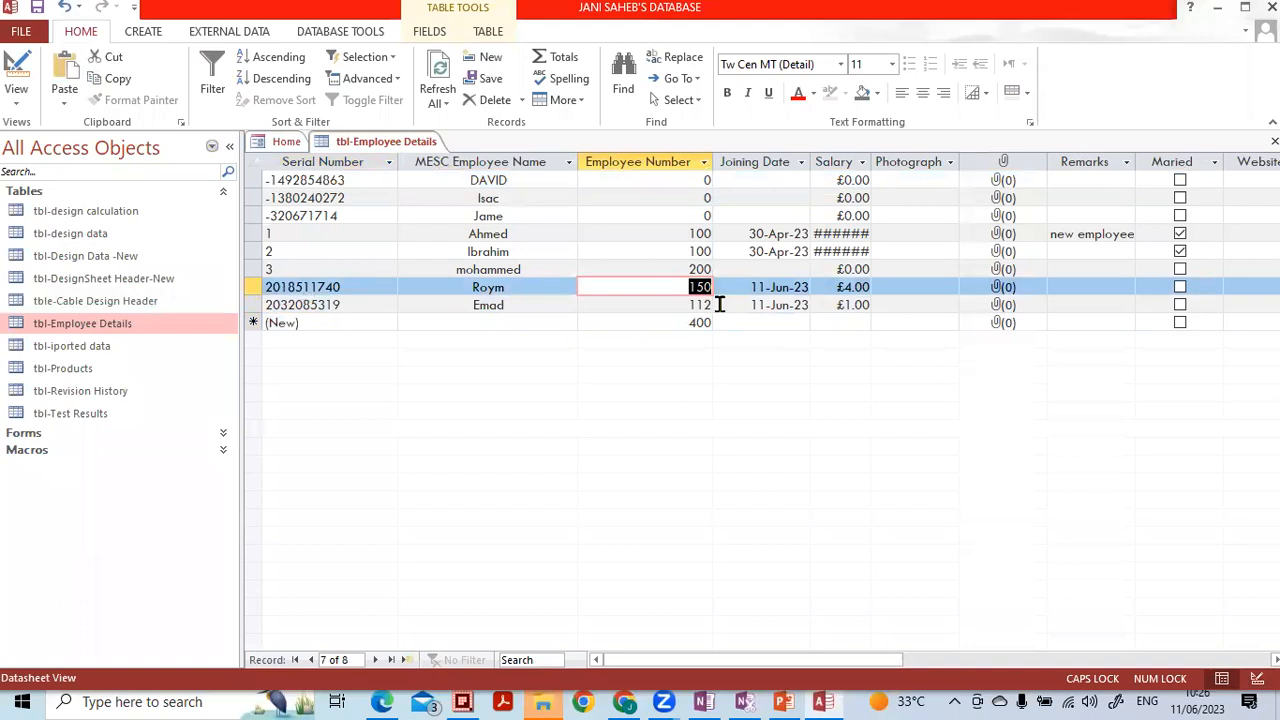
Step: Return to design view and add a field named Employee Code below Department
click(1257, 679)
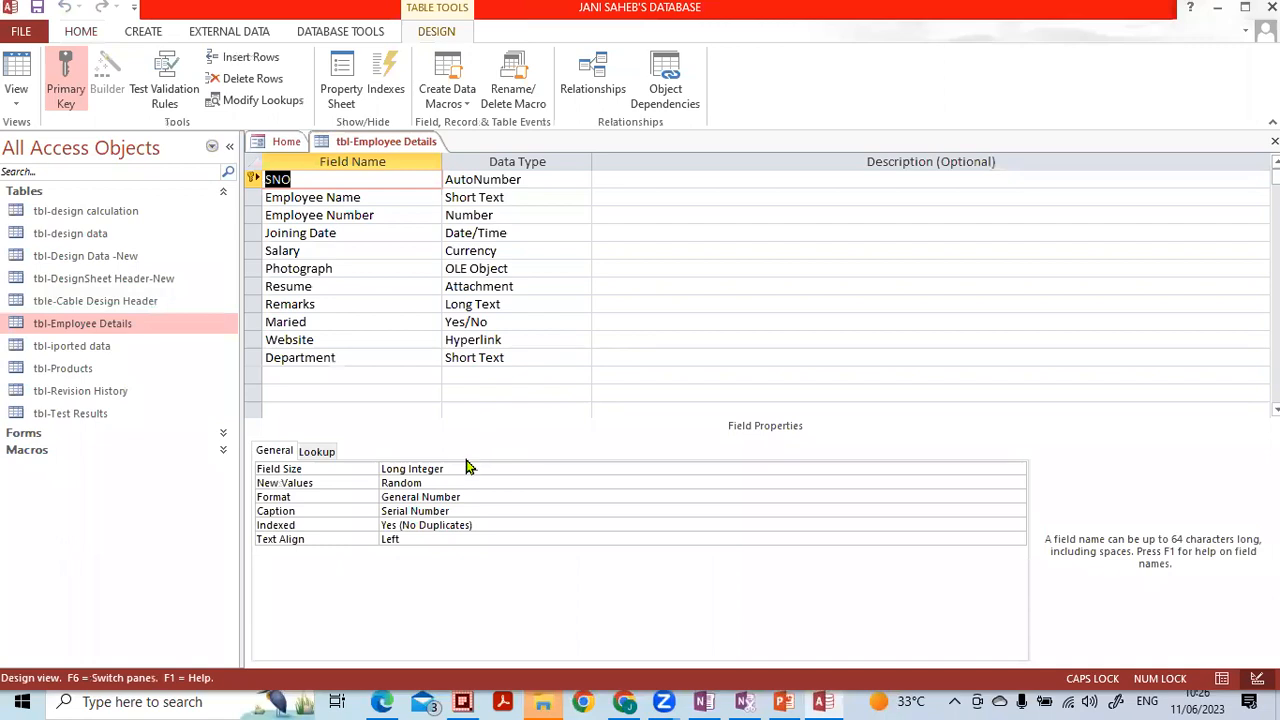
click(522, 215)
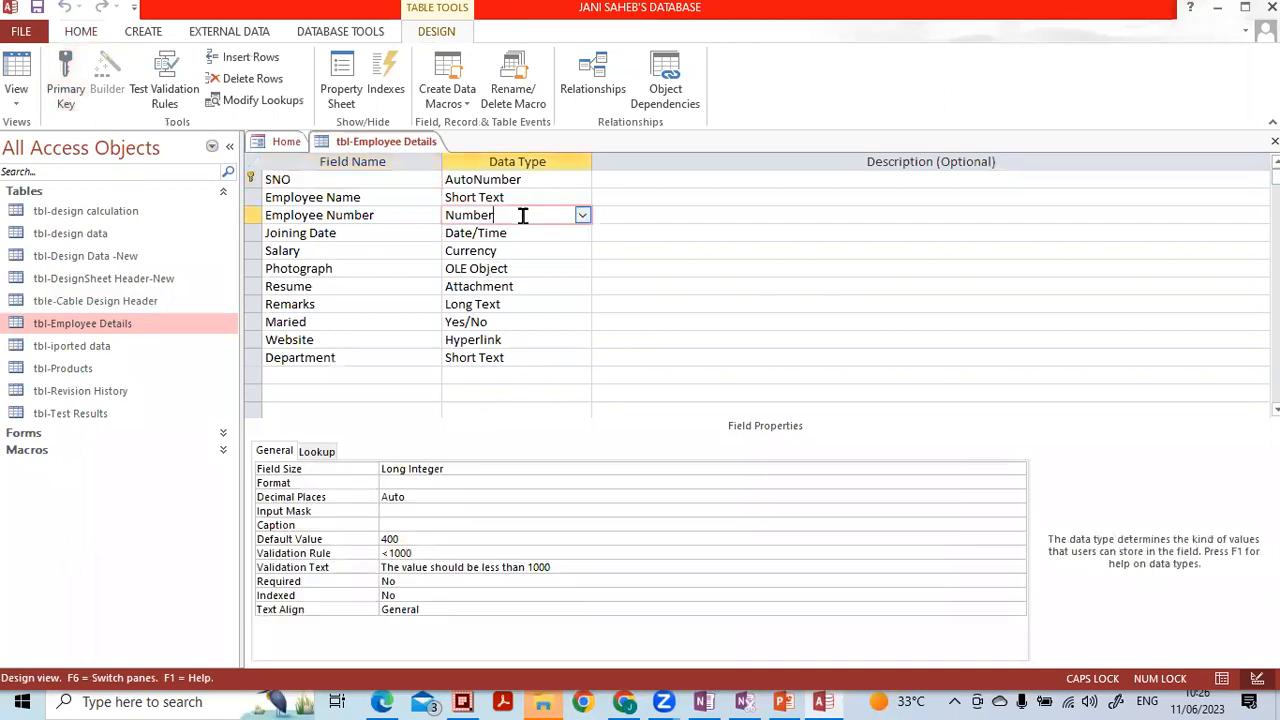
click(350, 390)
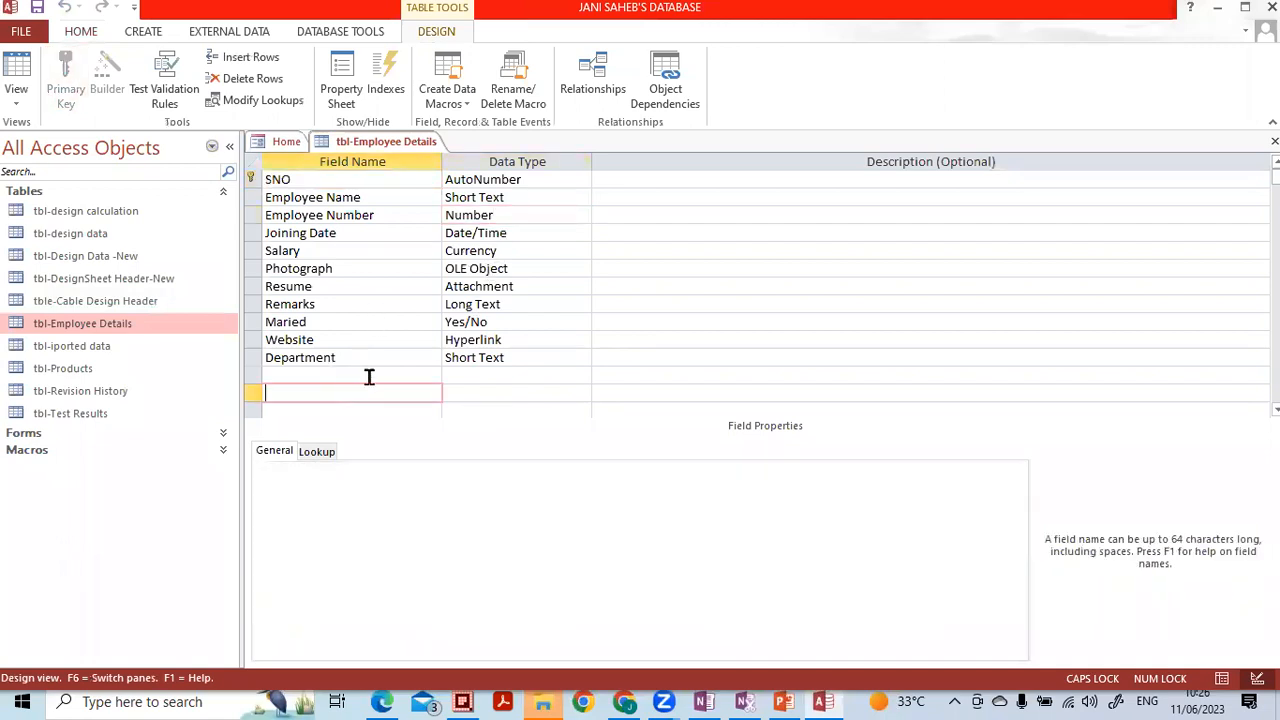
click(368, 375)
key(Caps_Lock)
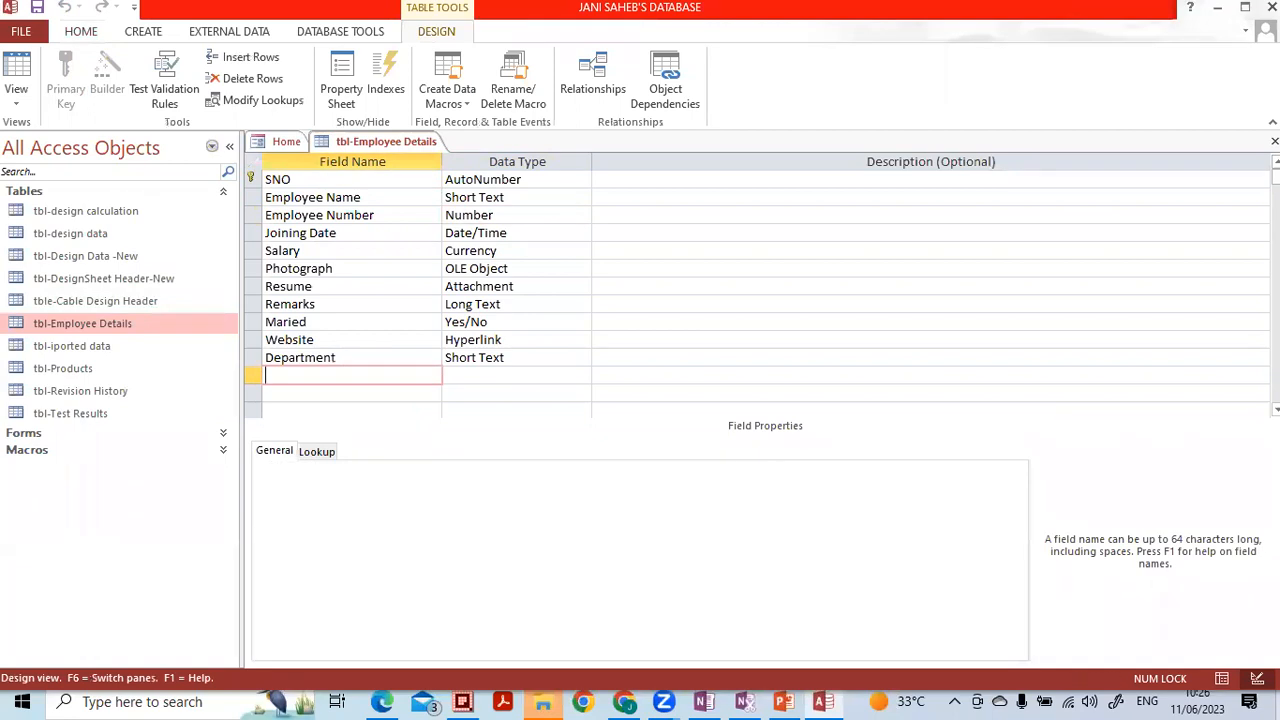
text(e)
key(BackSpace)
key(Caps_Lock)
text(E)
key(Caps_Lock)
text(mployee)
key(Caps_Lock)
text(C)
key(Caps_Lock)
text(ode)
Step: Set the Employee Code field's data type to Number
key(Tab)
text(n)
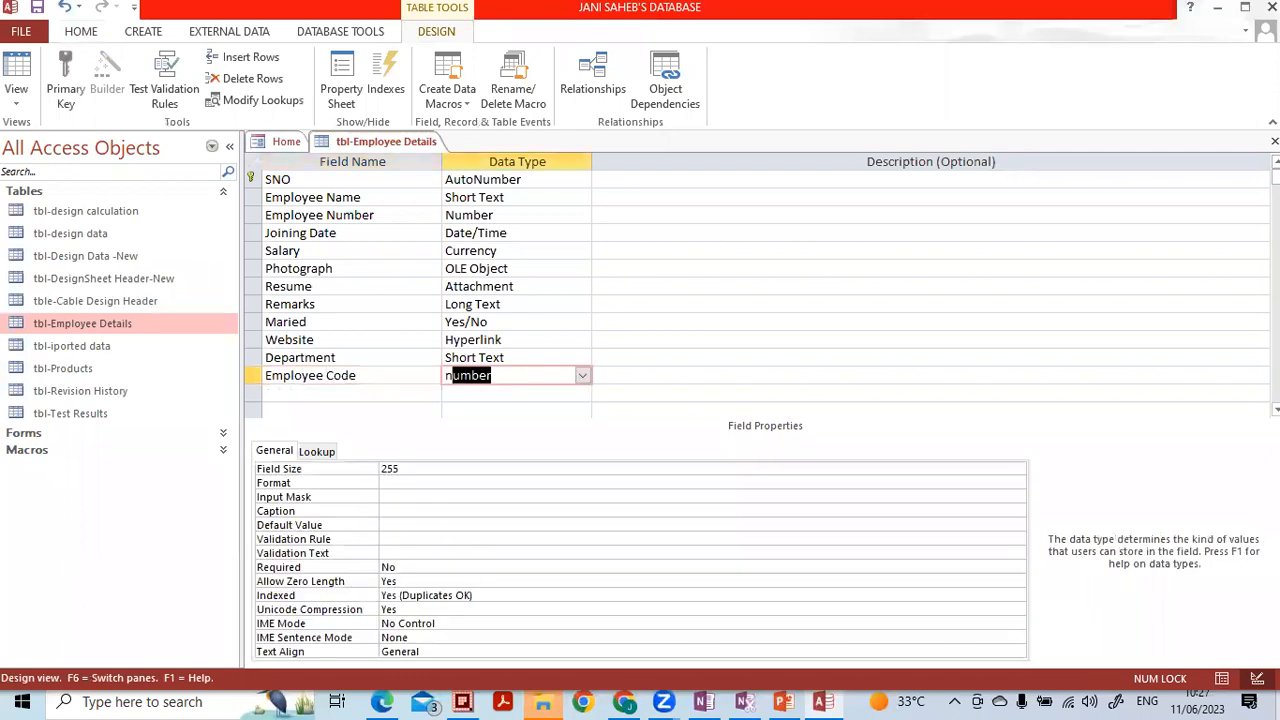
key(Down)
key(Up)
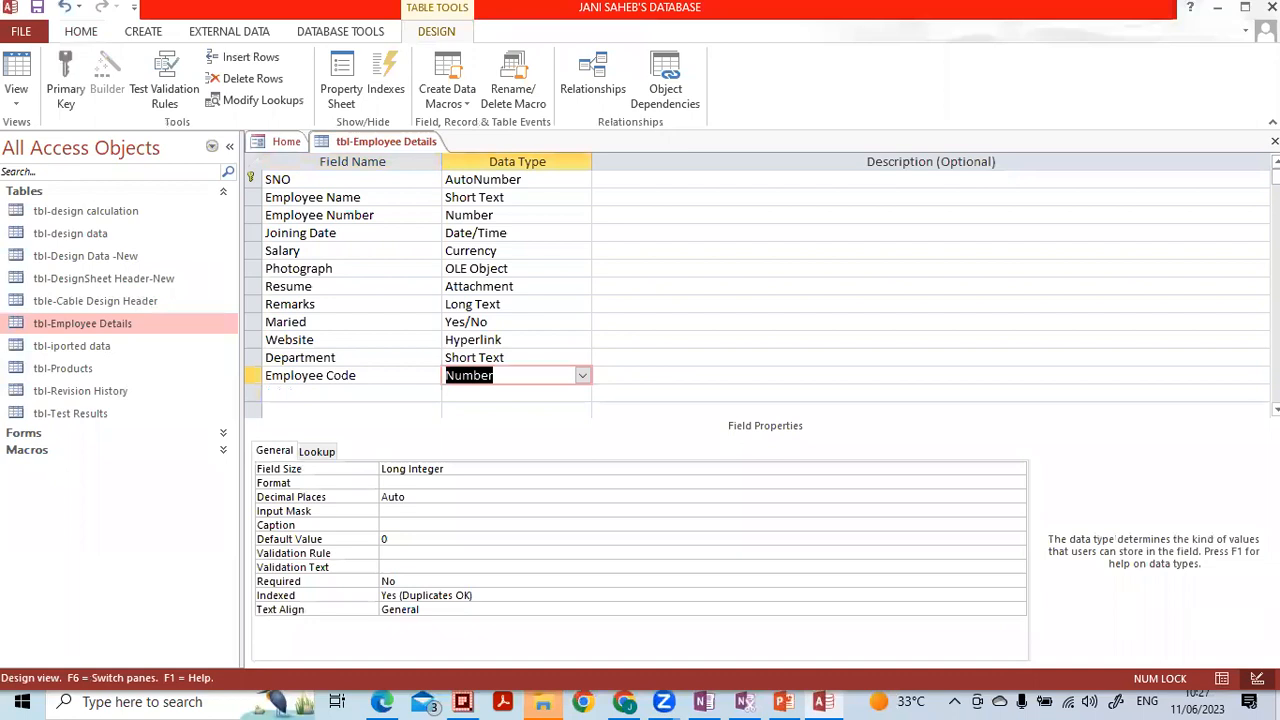
Step: Set the Employee Code field's Field Size to Single
click(761, 468)
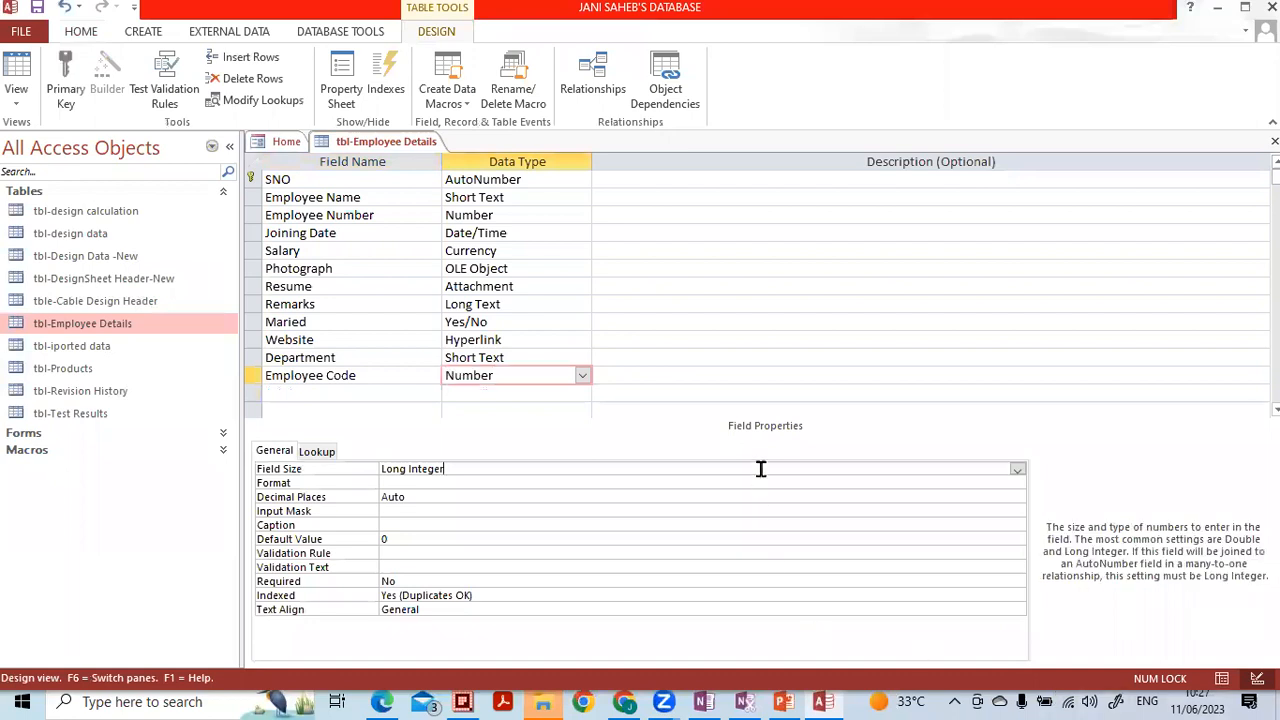
click(1014, 474)
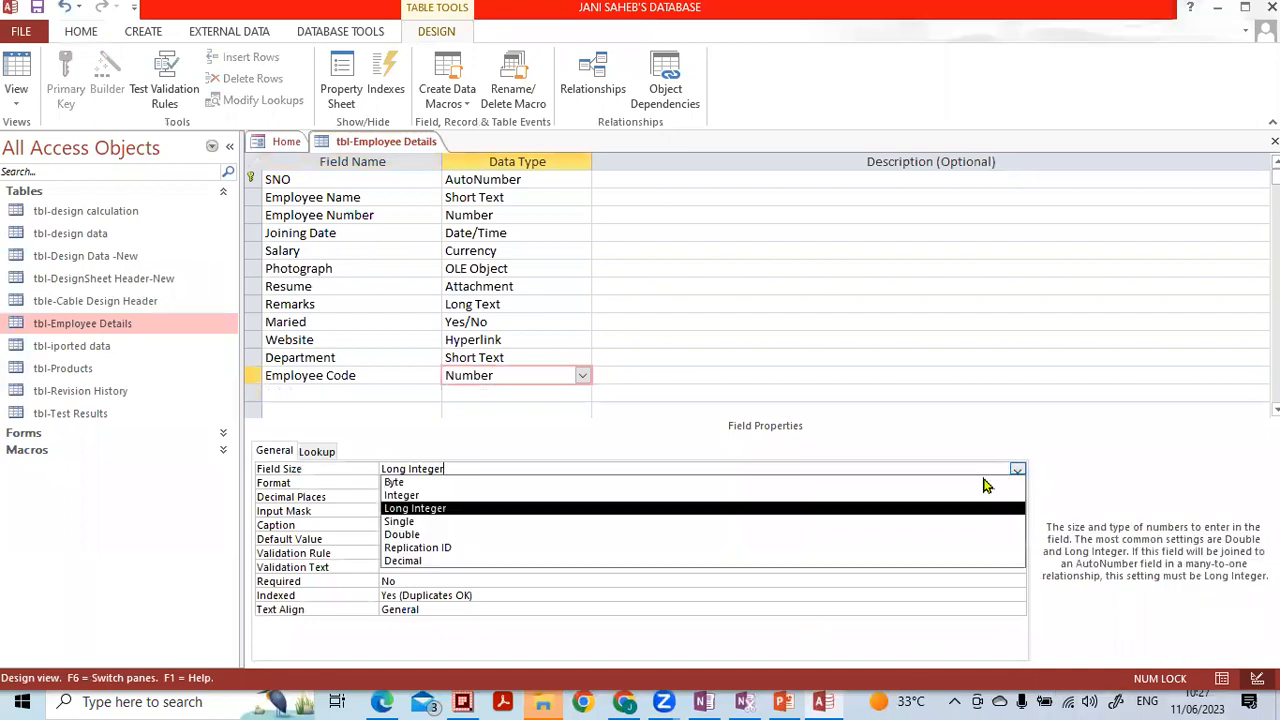
click(900, 522)
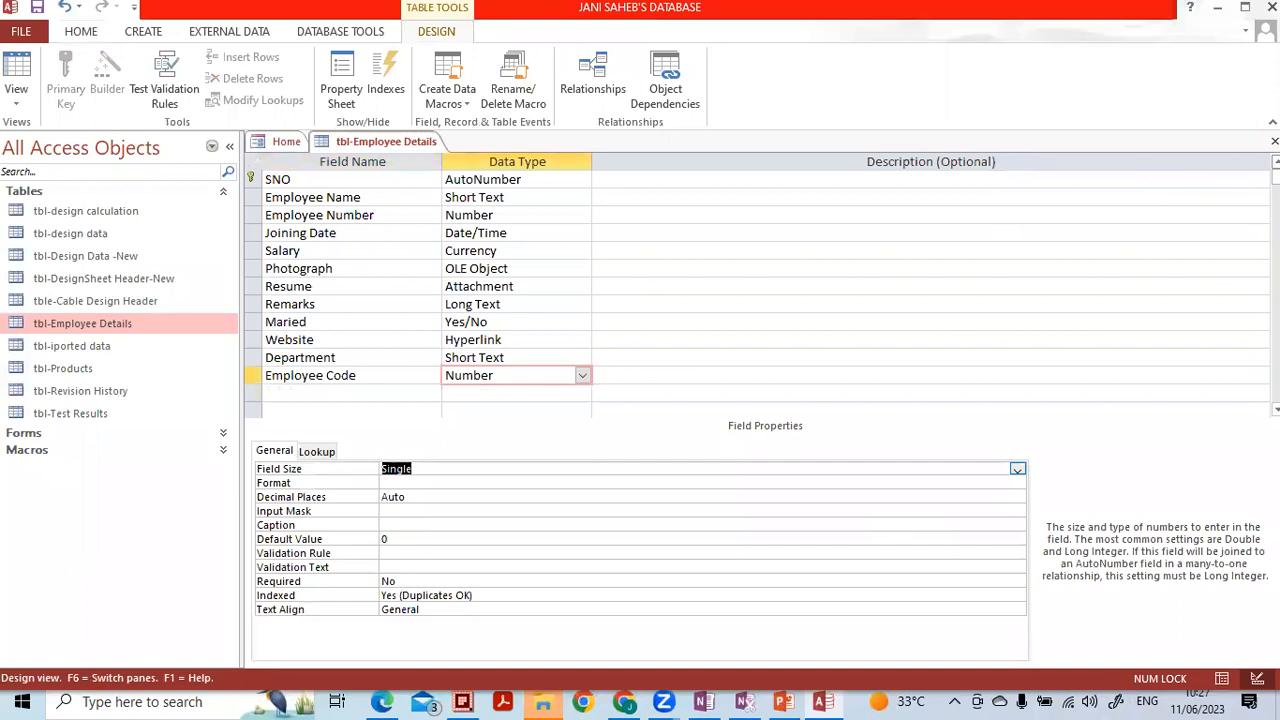
Step: Close the table saving its design changes, reopen tbl-Employee Details, and widen the Employee Code column to fit its heading
click(1274, 142)
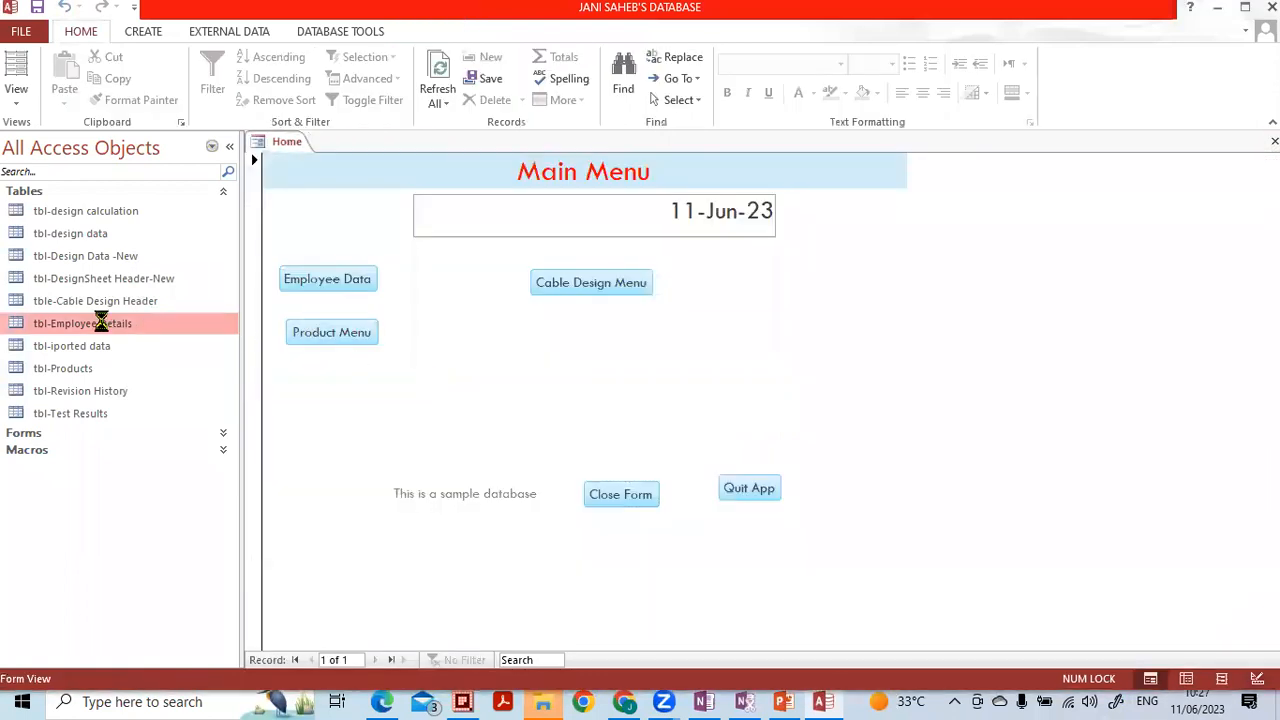
double_click(100, 323)
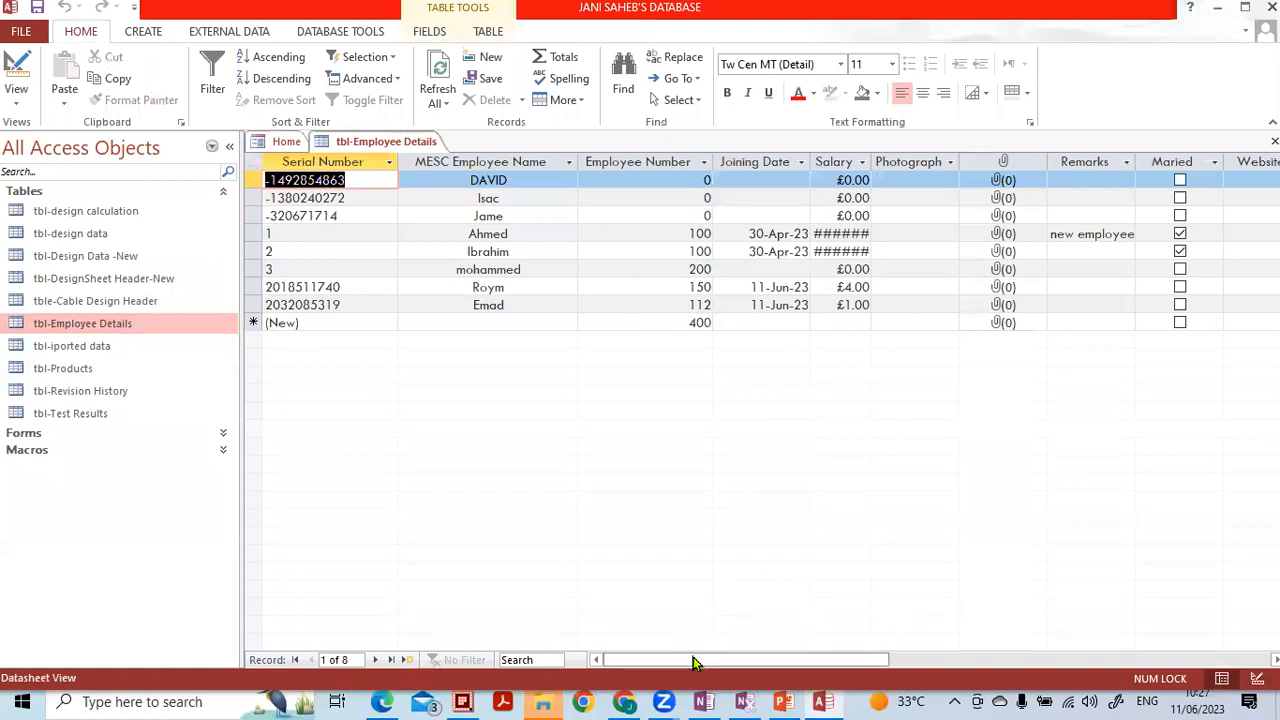
drag(693, 657, 808, 652)
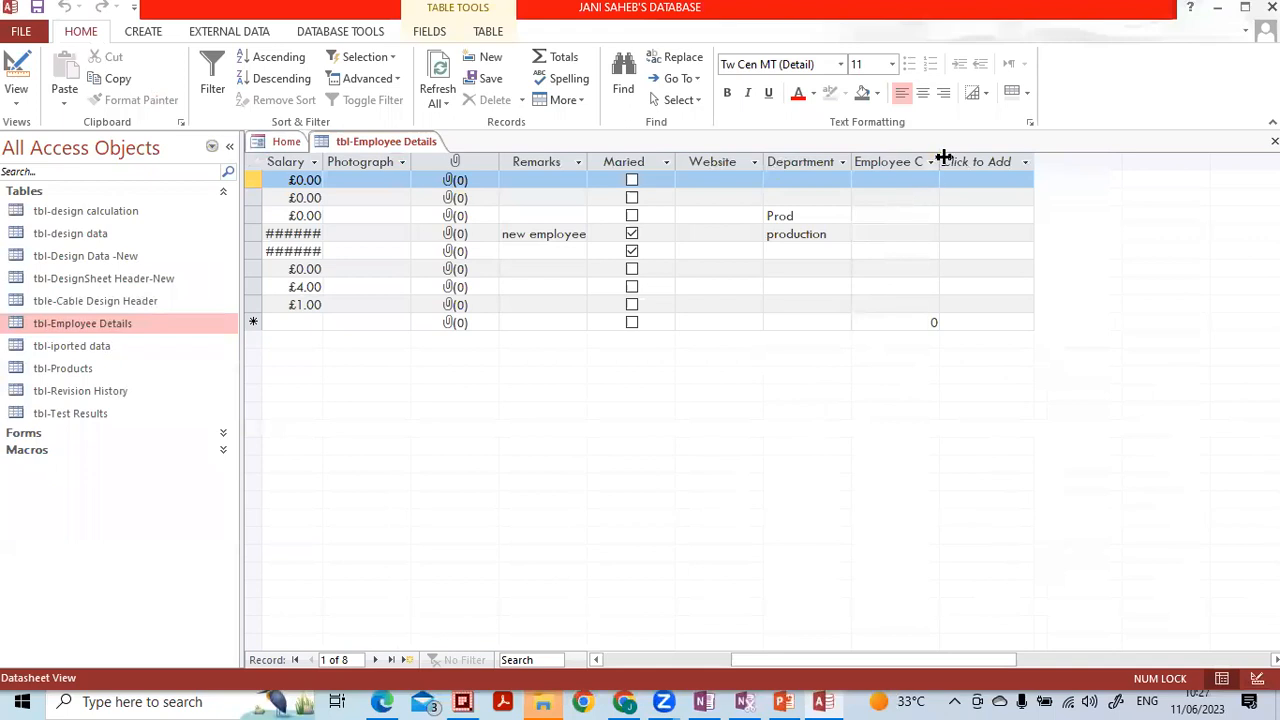
double_click(940, 161)
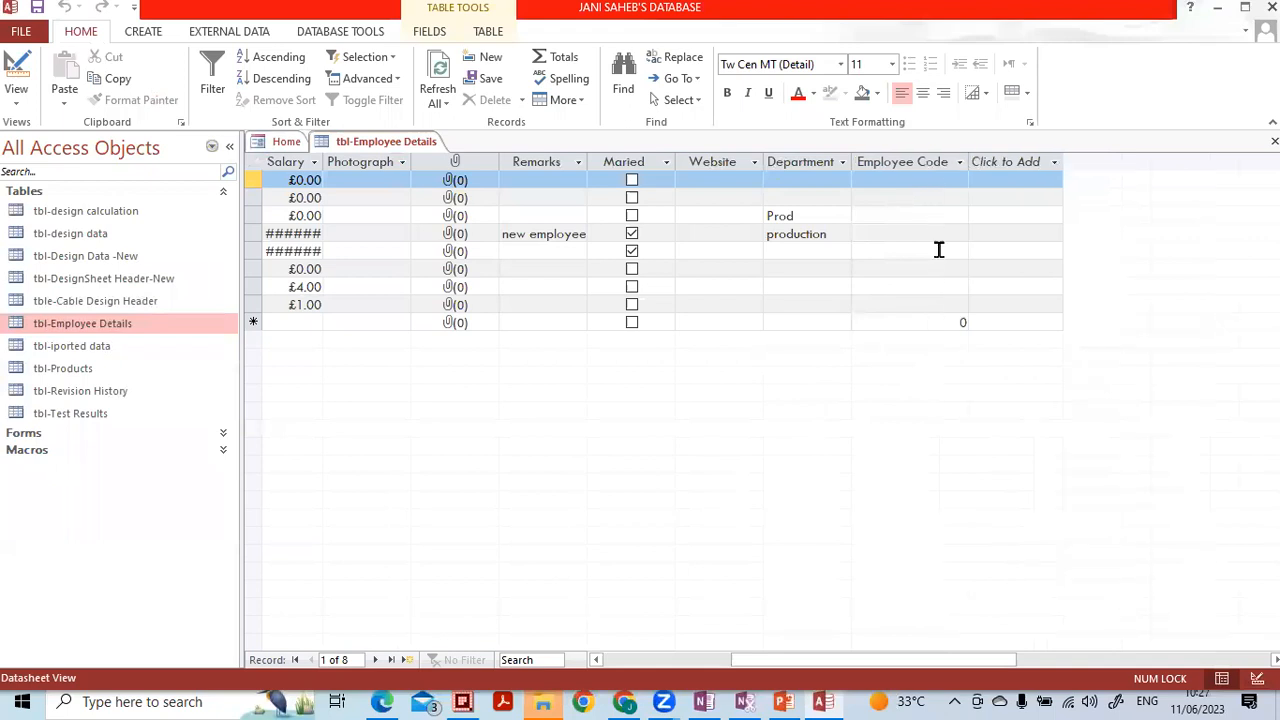
Step: Enter Employee Code values 1.1, 1.2, 1.3 and 1.4 in the last four existing records, working upward from the last one
click(920, 304)
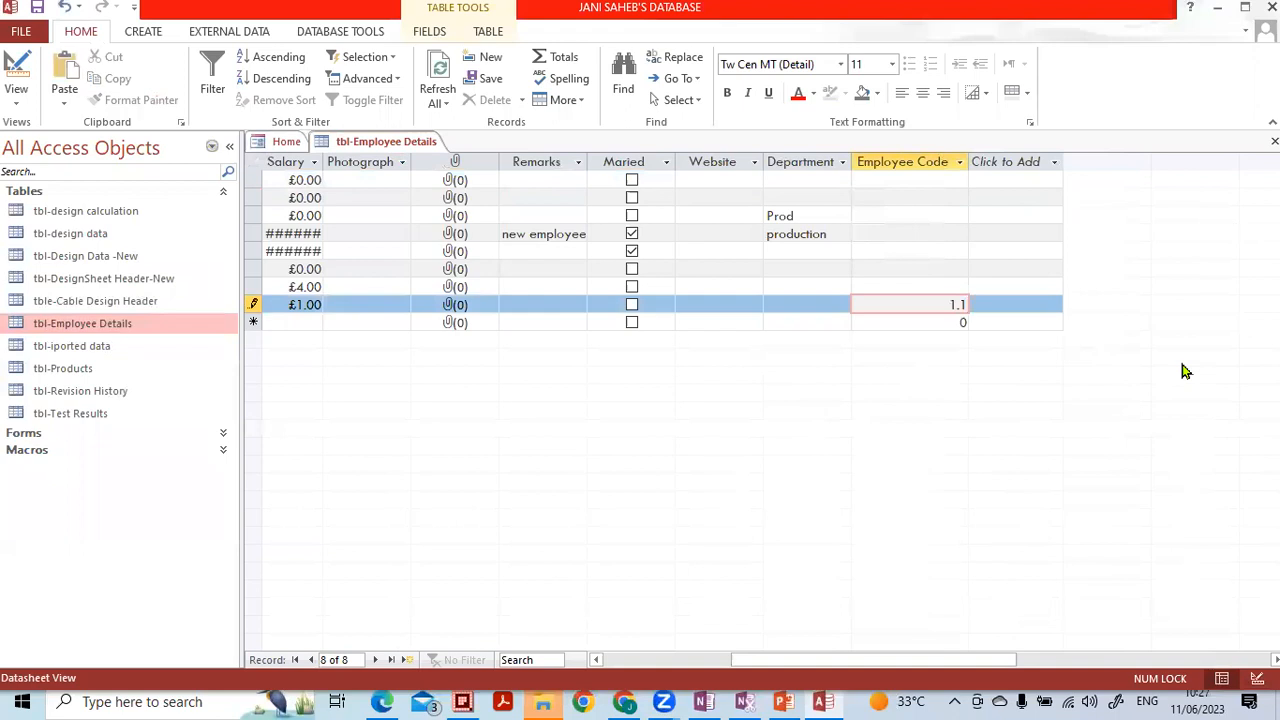
key(Up)
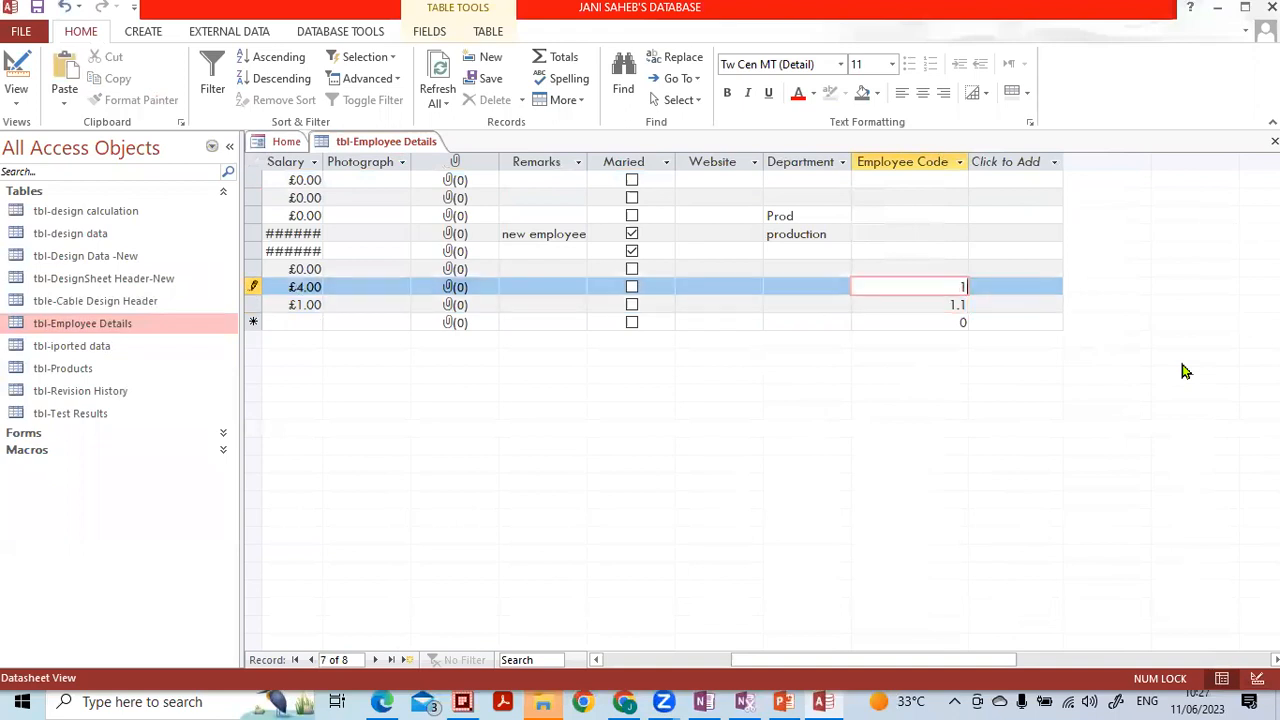
key(Up)
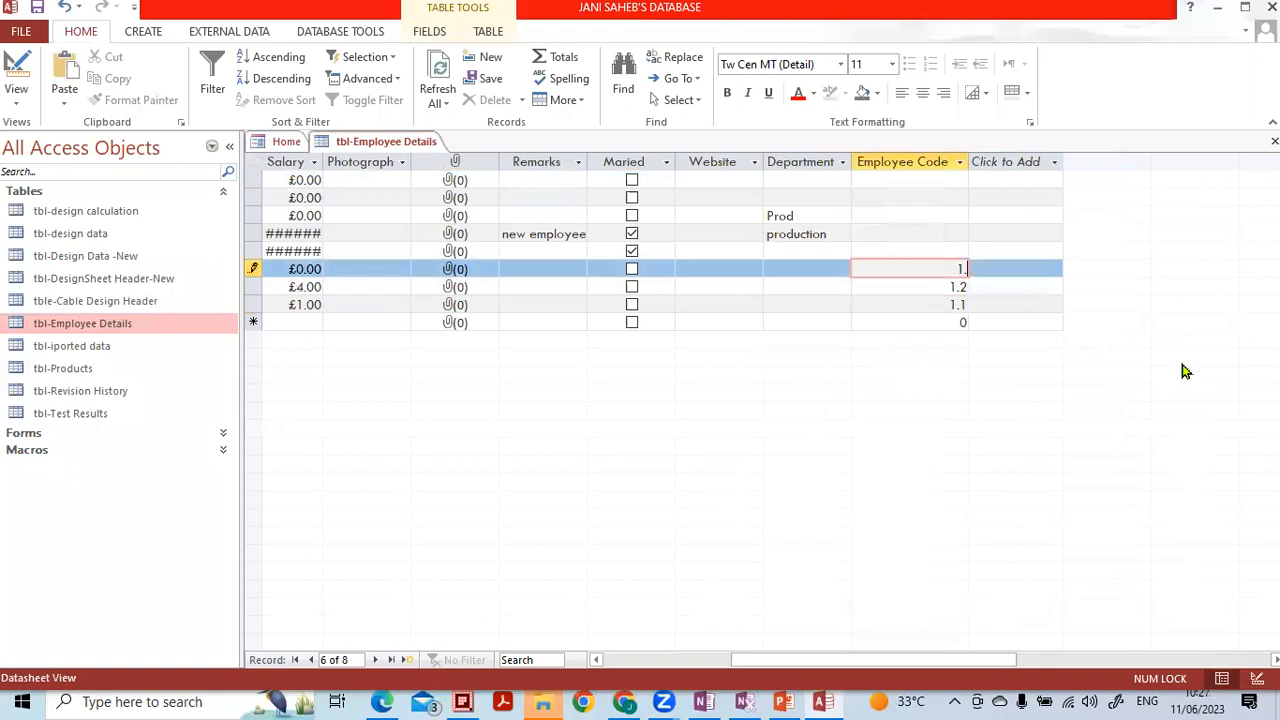
key(Up)
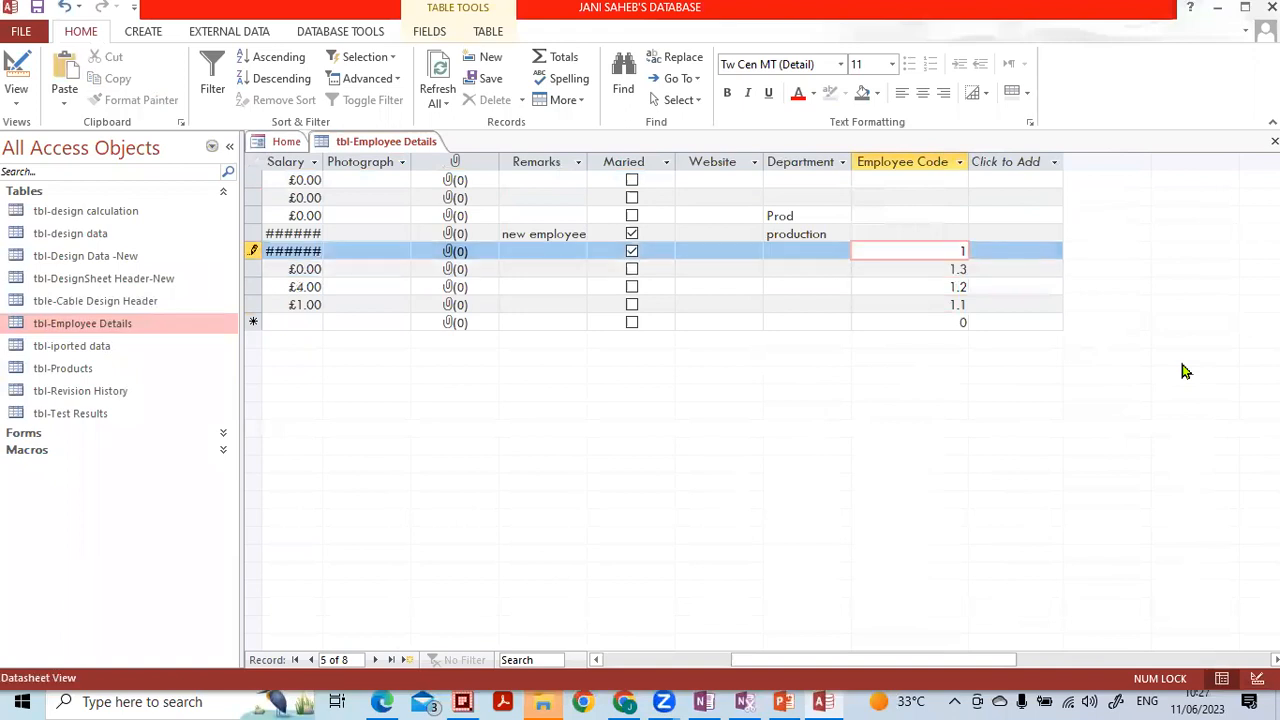
key(Up)
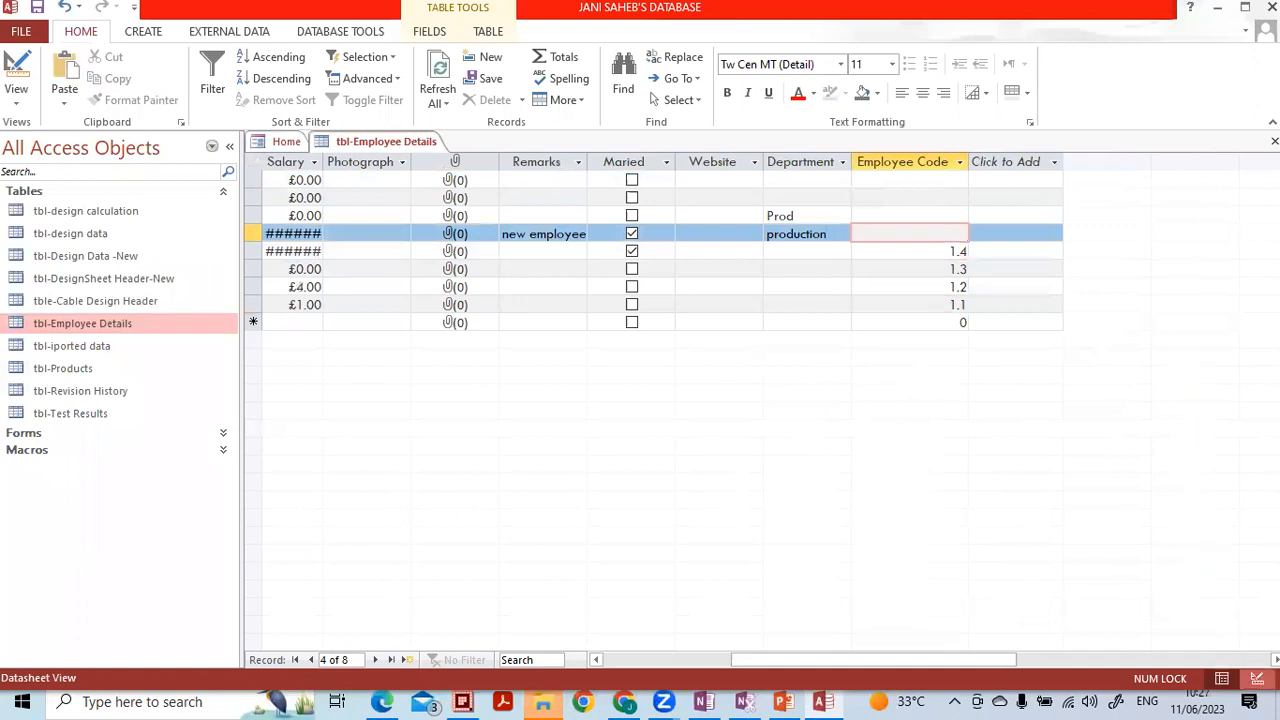
Step: Return to design view and review the display formats offered for the Employee Code field
click(1257, 679)
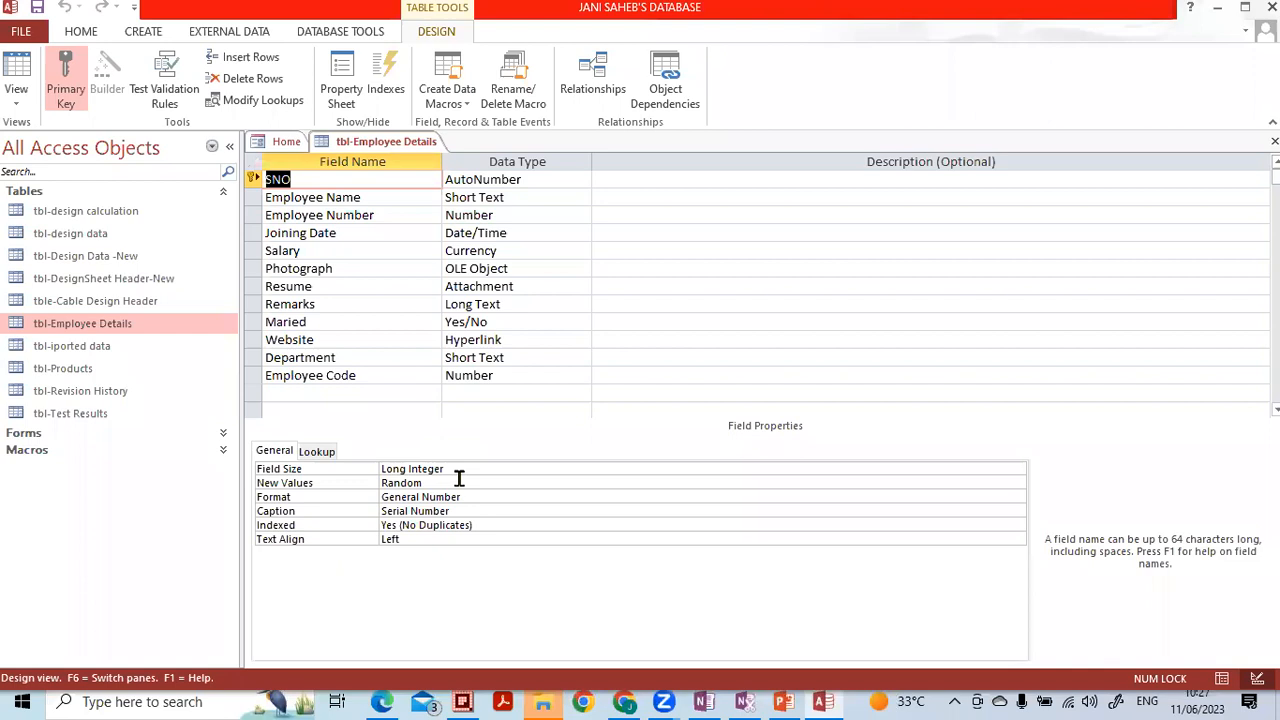
click(459, 481)
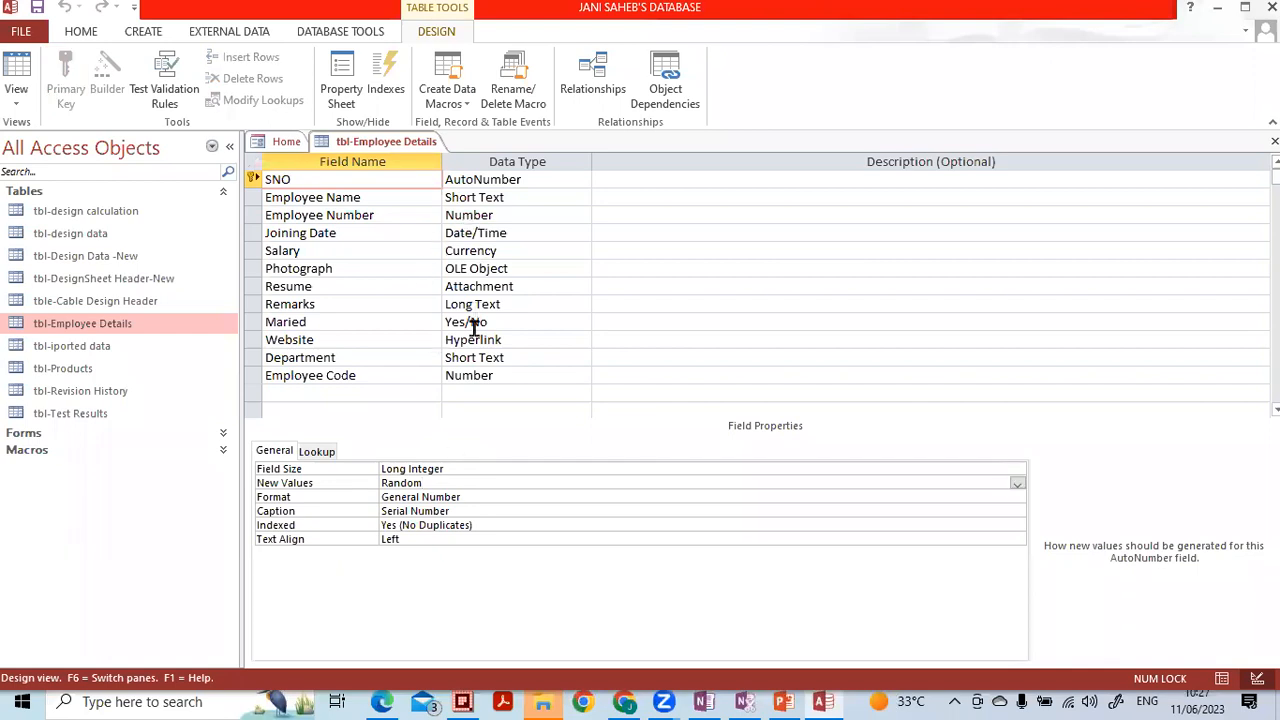
click(476, 377)
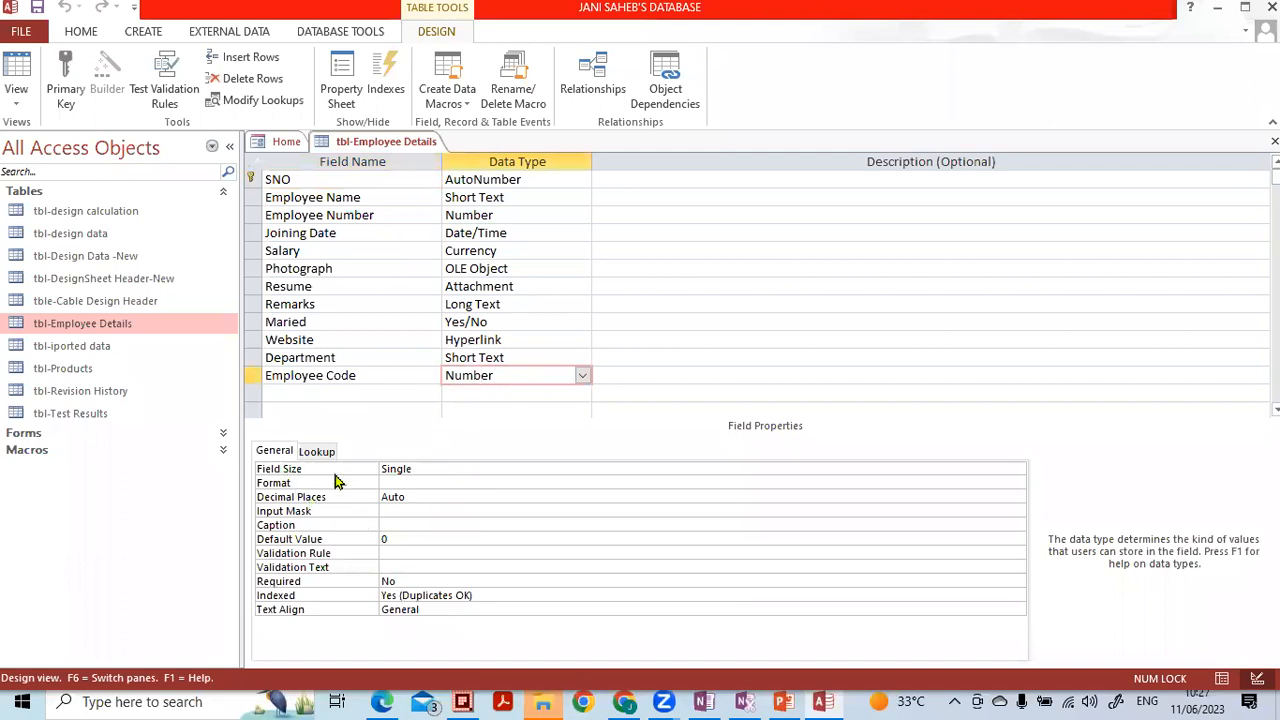
click(428, 468)
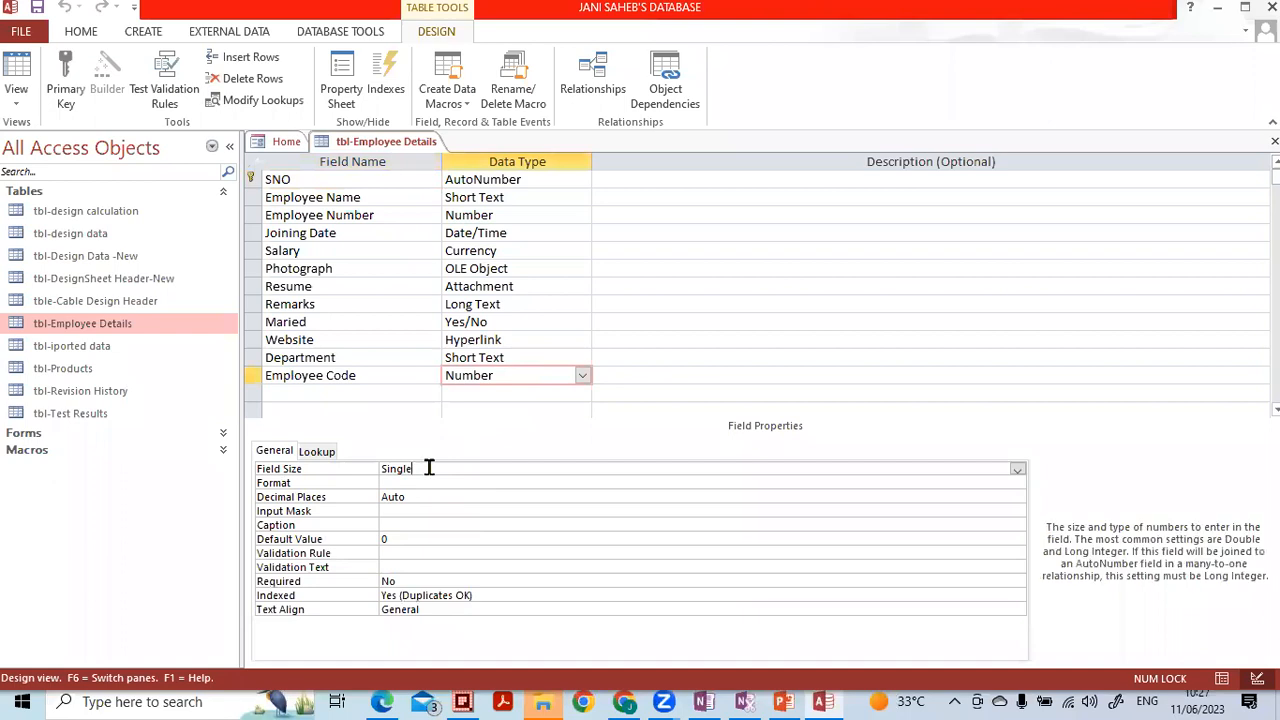
click(431, 482)
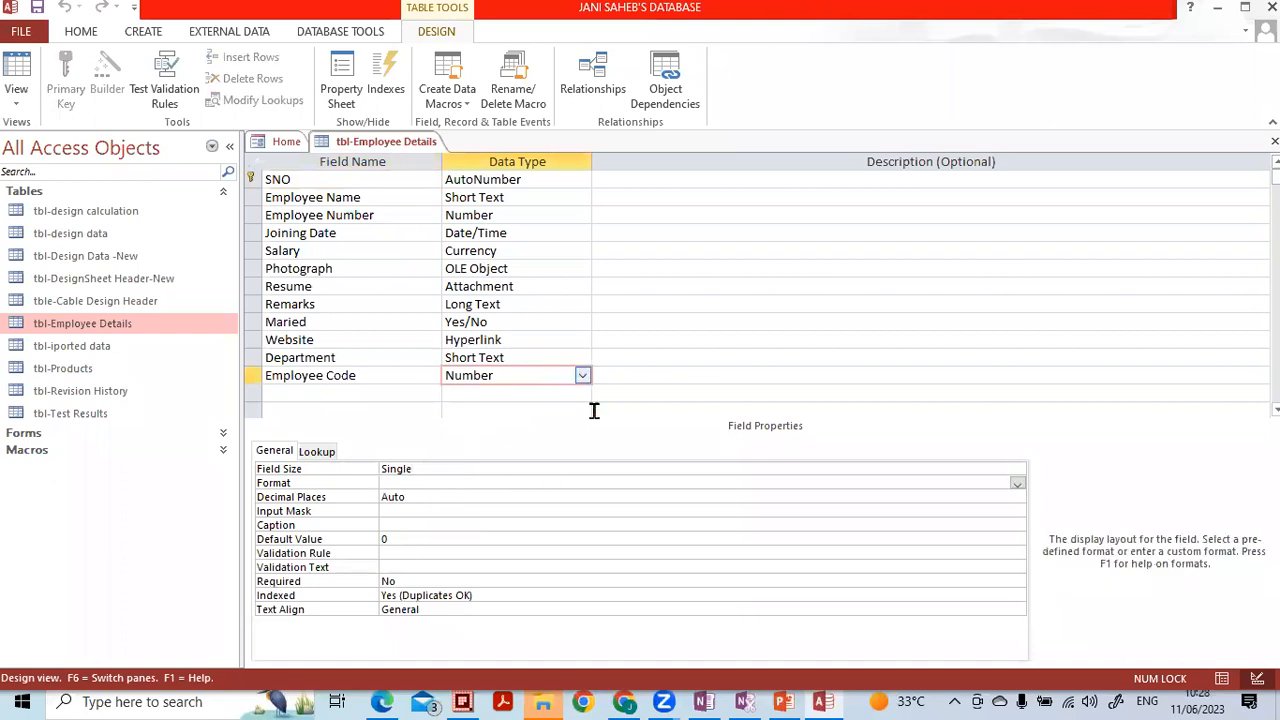
click(1017, 484)
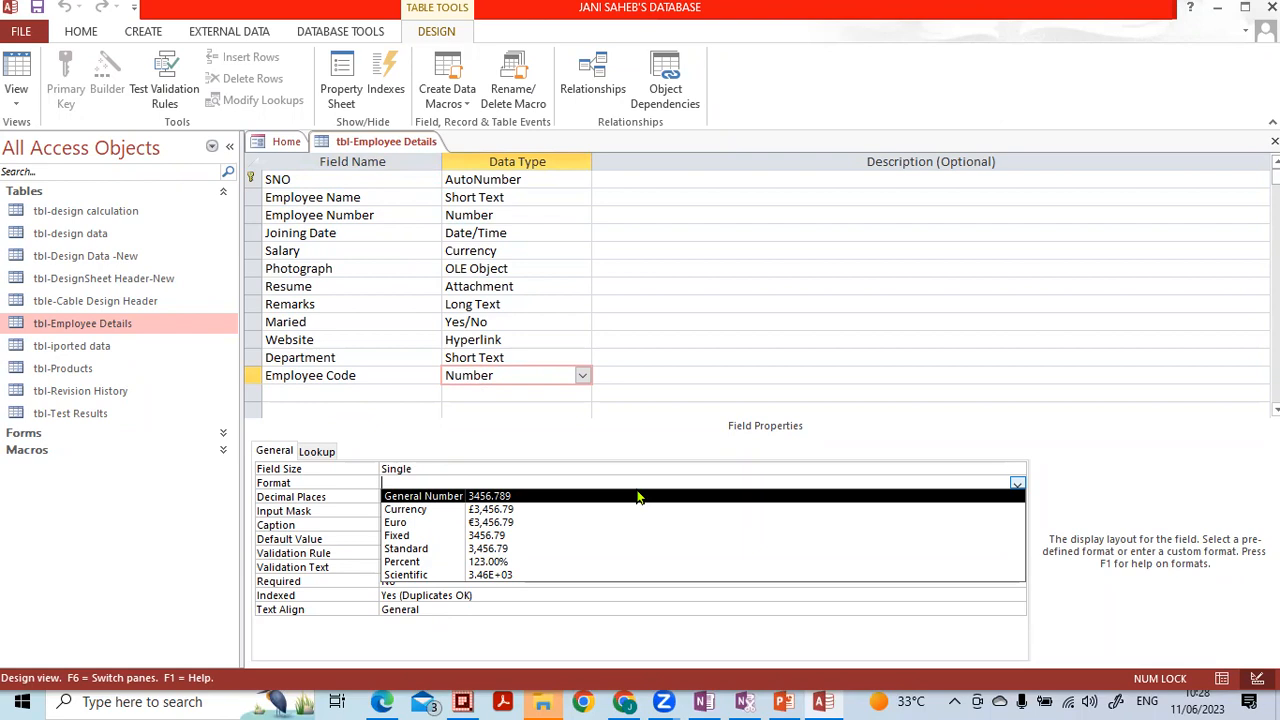
click(697, 409)
click(506, 357)
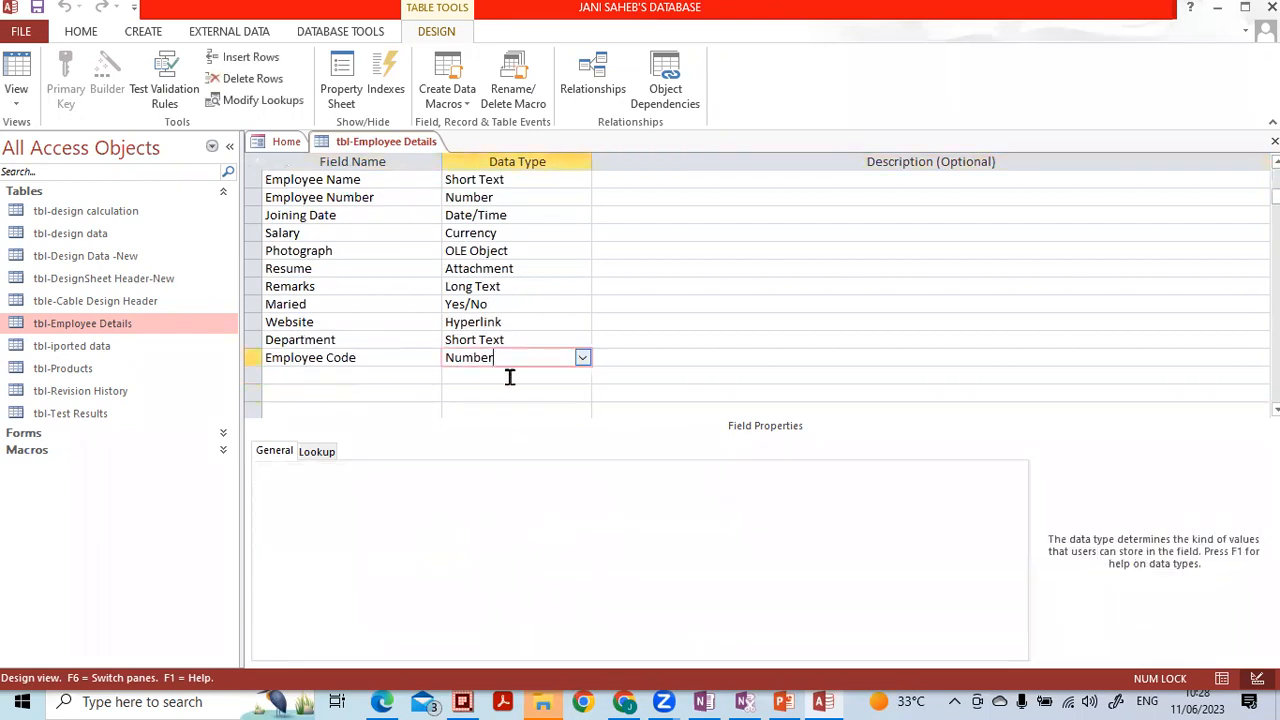
Step: Set the Employee Code field's Format to General Number
click(485, 483)
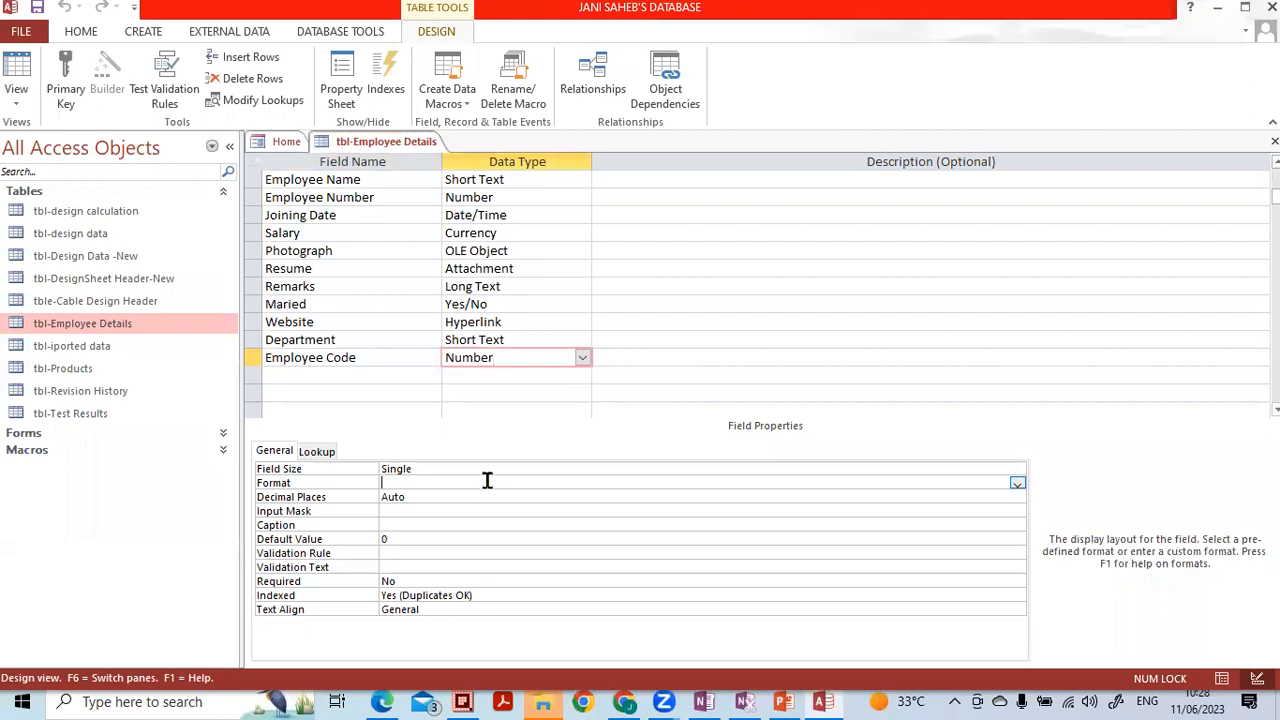
click(1016, 483)
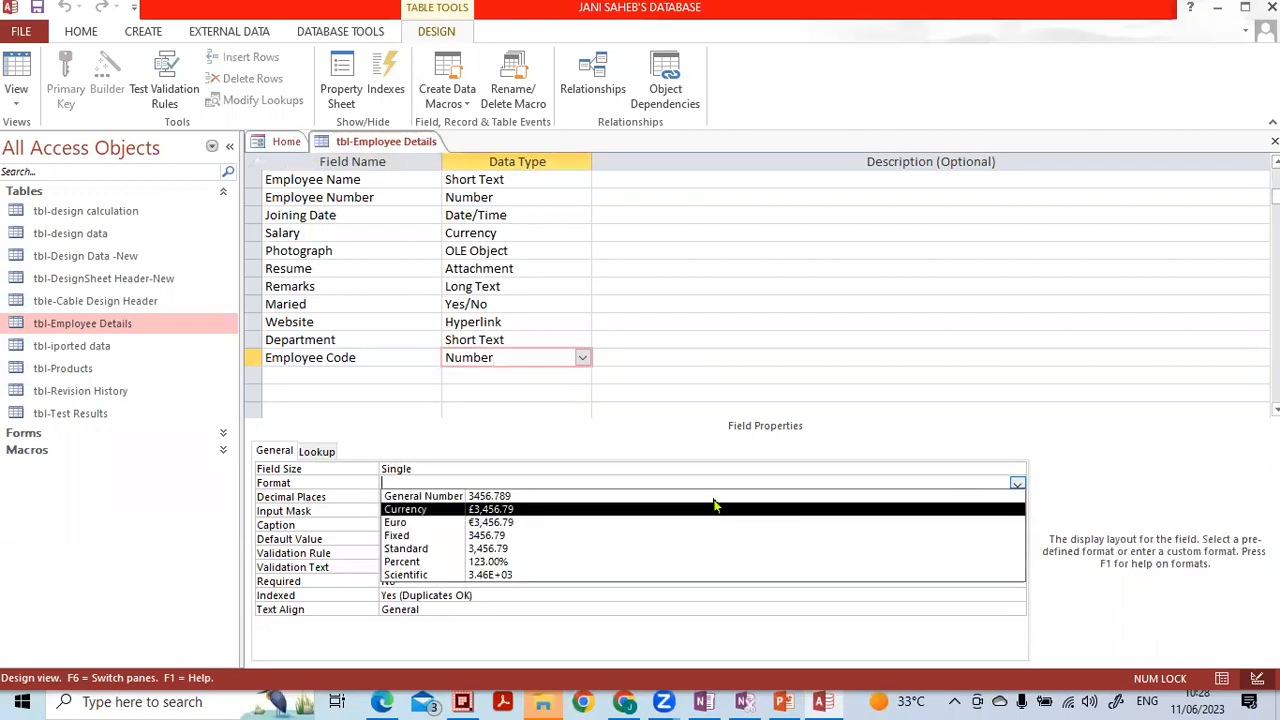
click(711, 497)
click(543, 506)
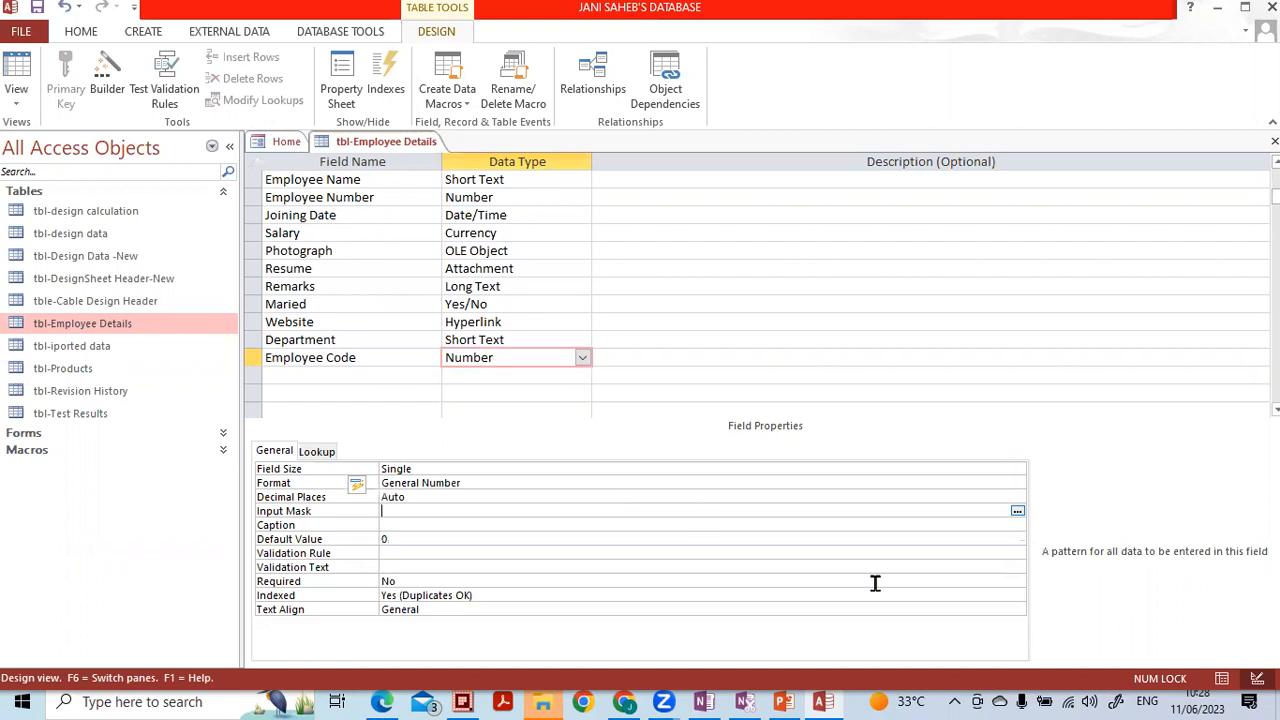
Step: Close the table saving its design changes, reopen tbl-Employee Details, and collapse the navigation pane
click(1274, 141)
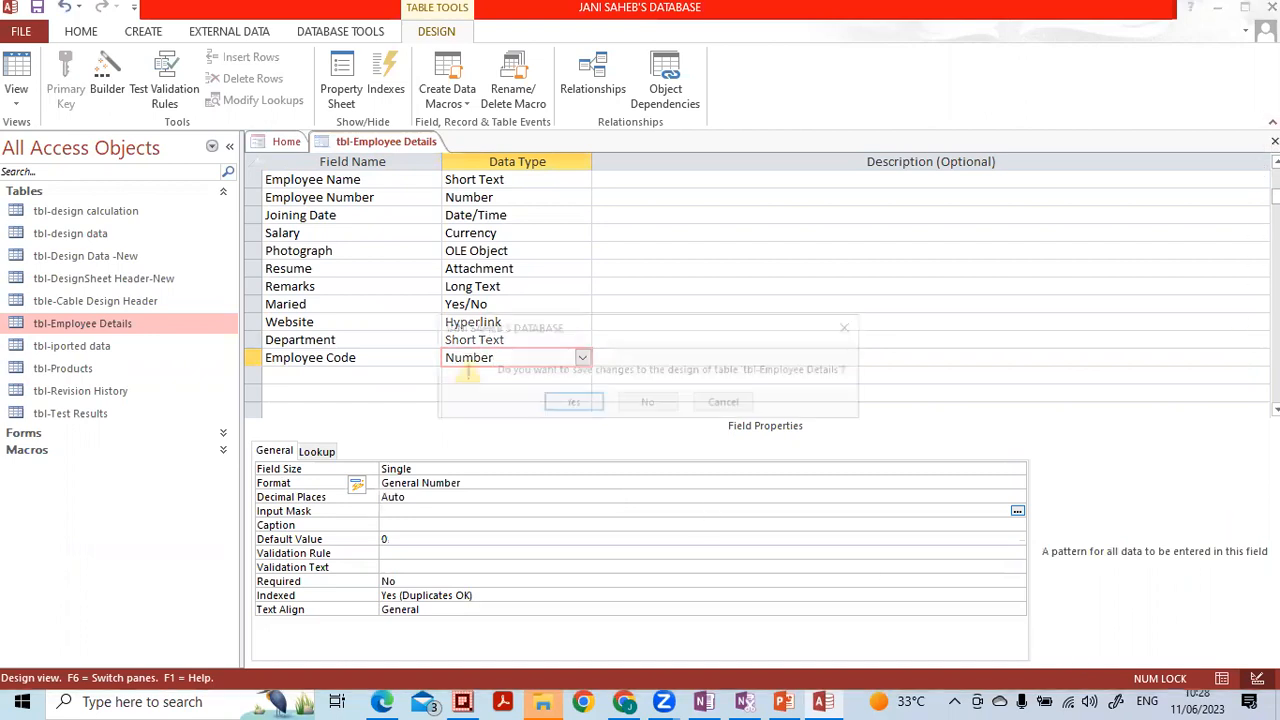
click(569, 404)
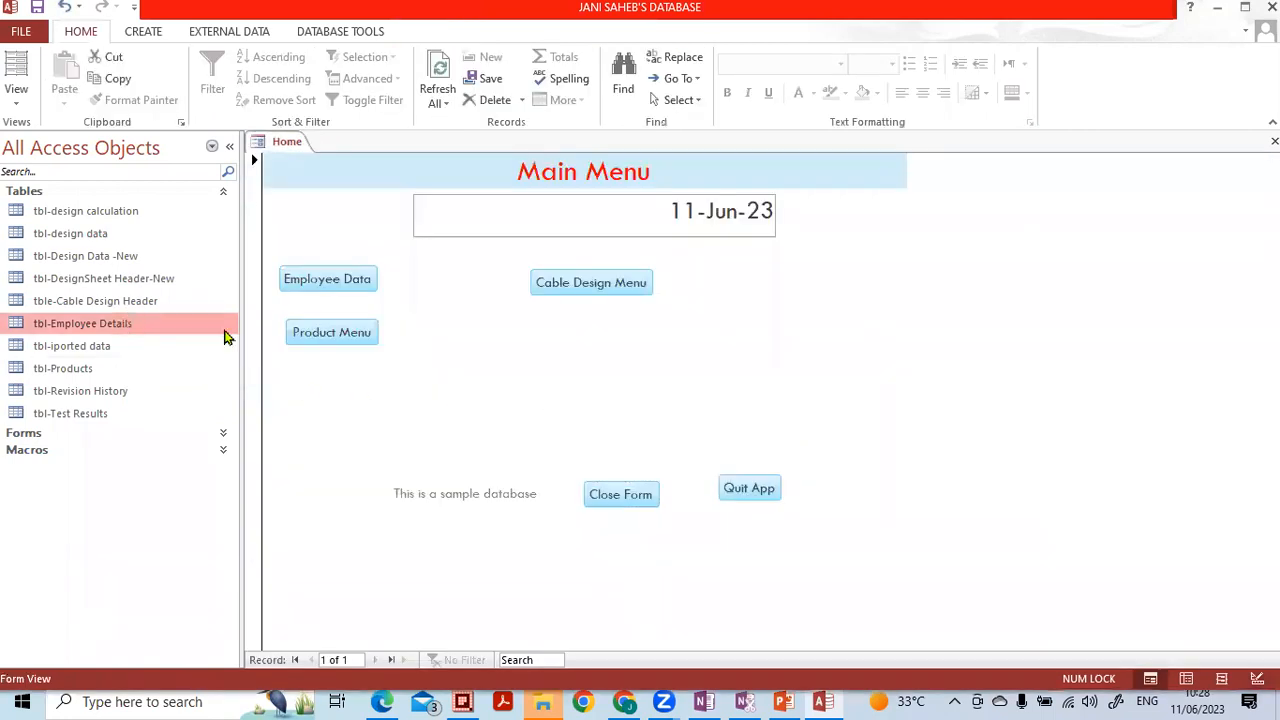
double_click(228, 335)
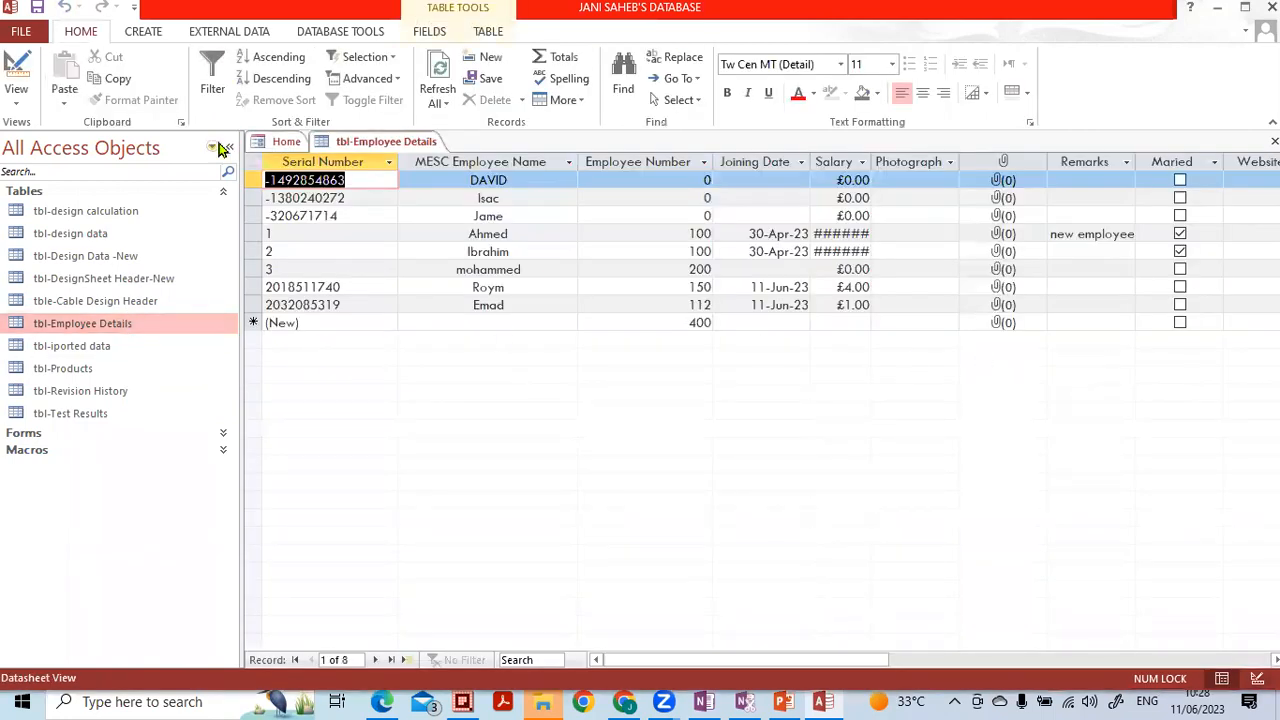
click(229, 146)
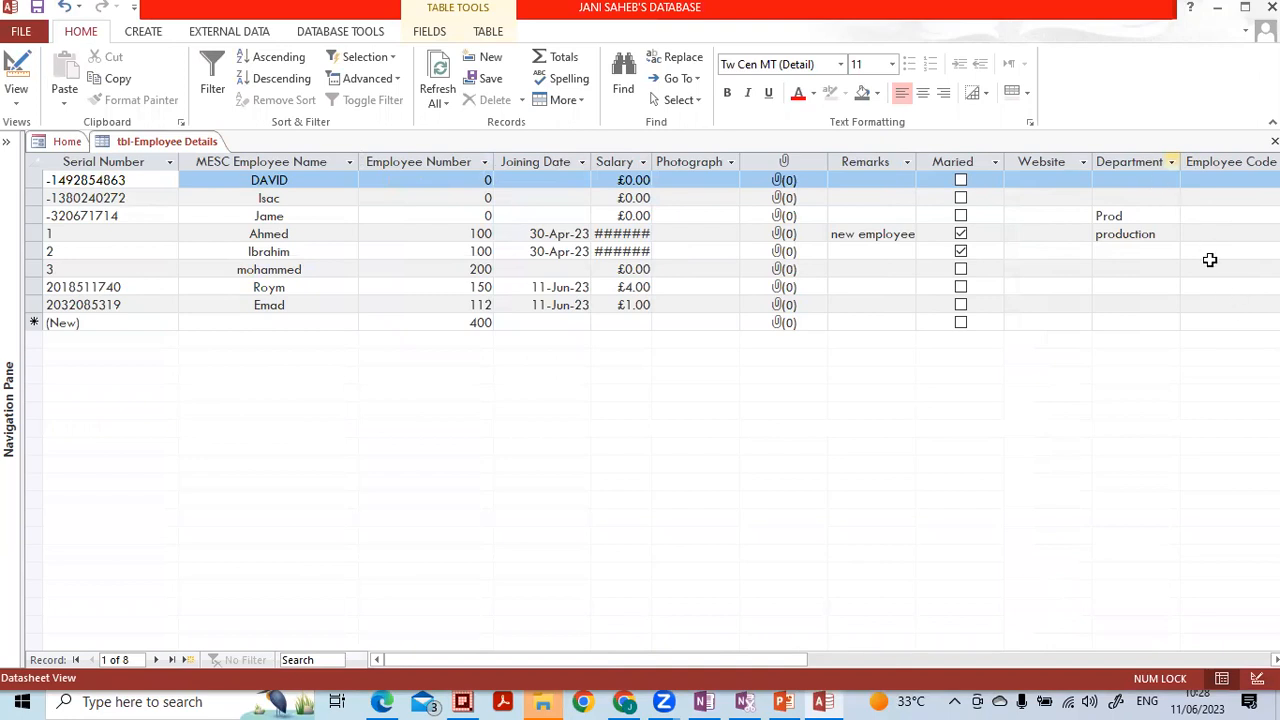
Step: Enter Employee Code values 20.2222222, 3.555555555 and a repeating 4.5555 decimal in the first three records to test Single precision
click(1224, 197)
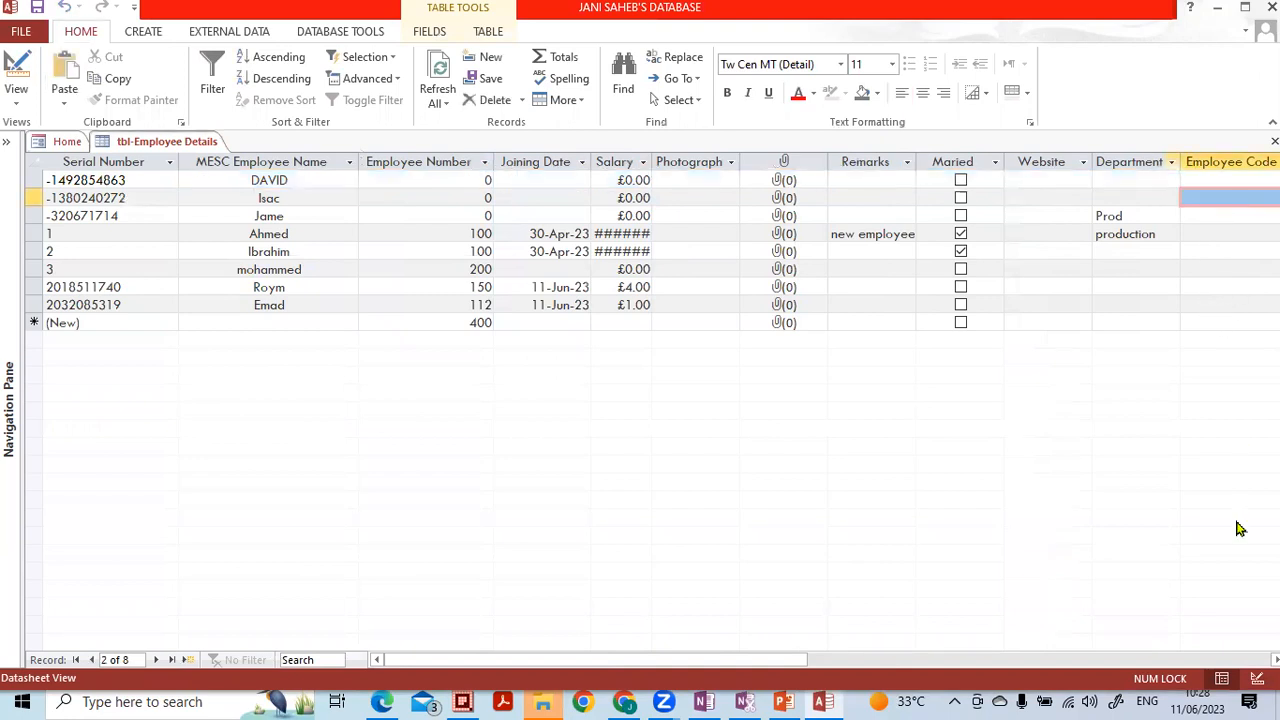
scroll(950, 400, right, 5)
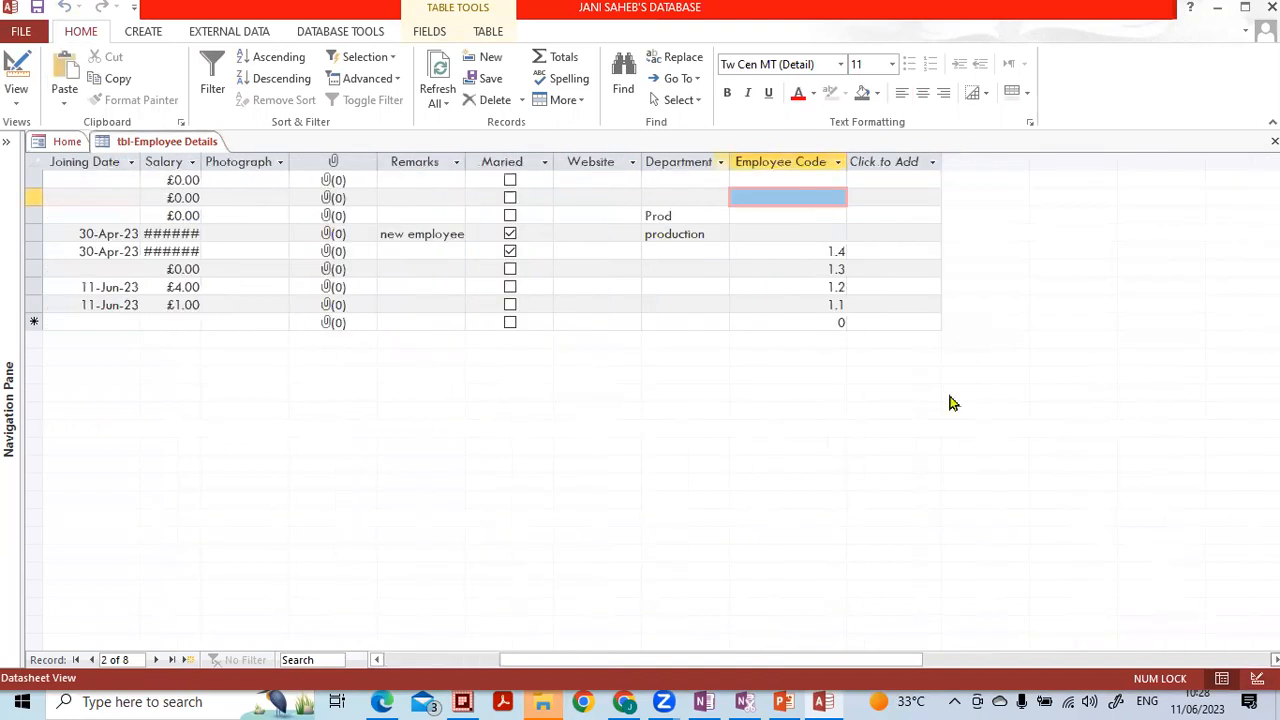
click(782, 180)
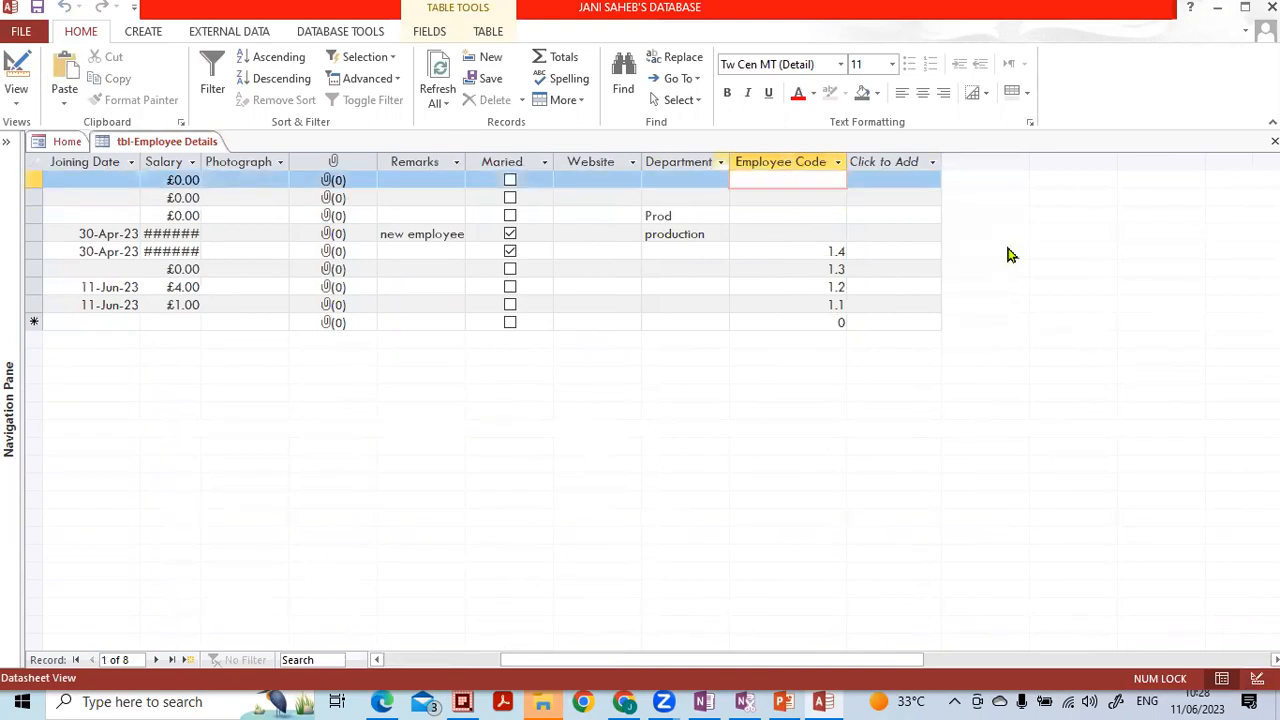
text(20.2222222)
key(Down)
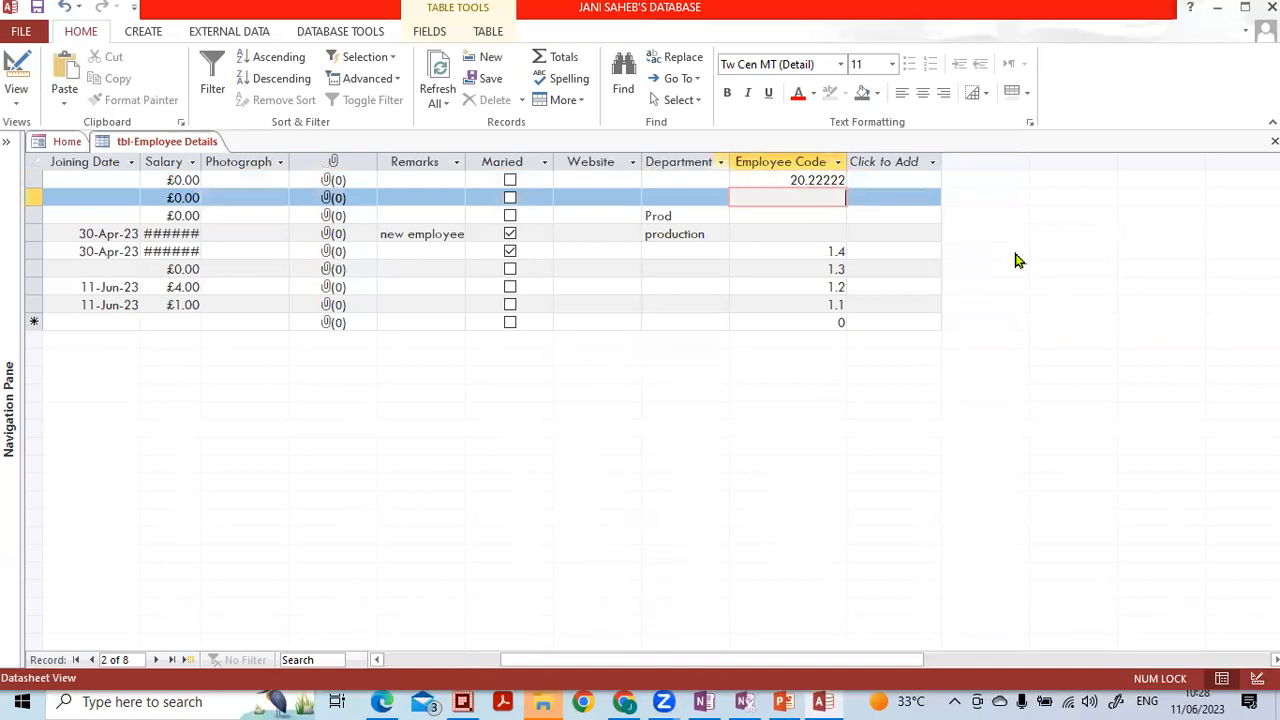
text(3.555555555)
key(Down)
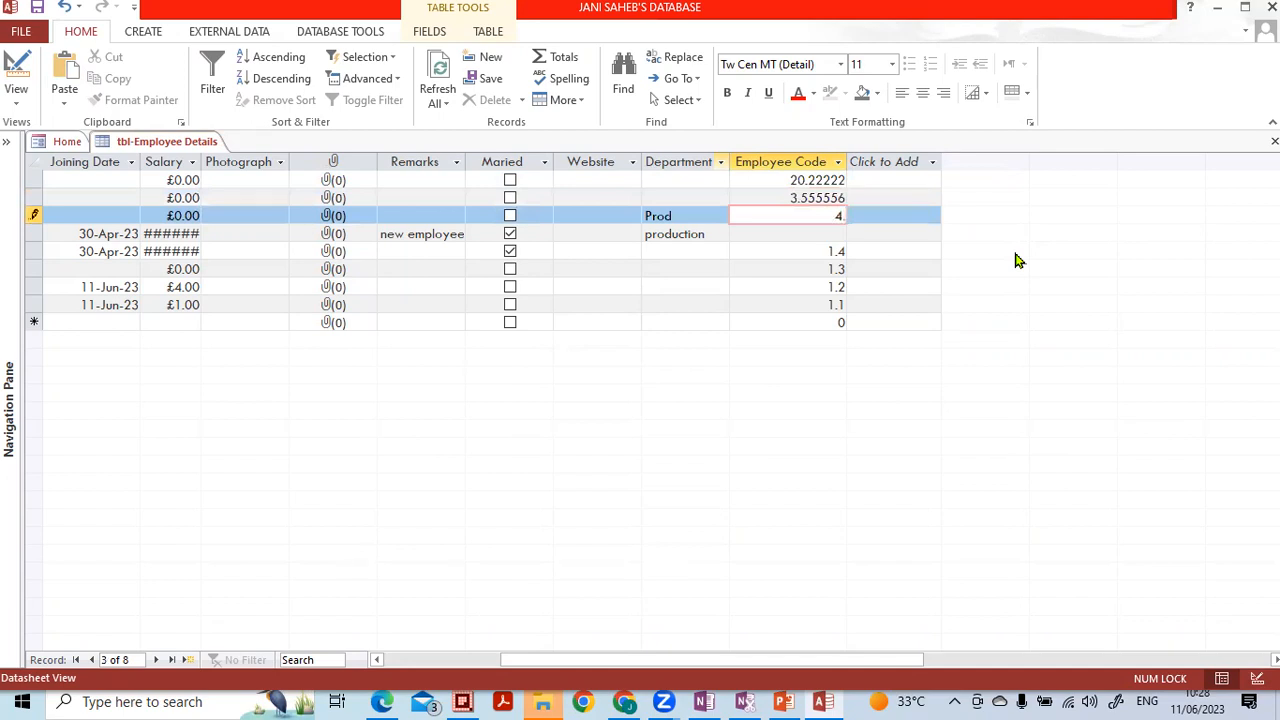
key(Tab)
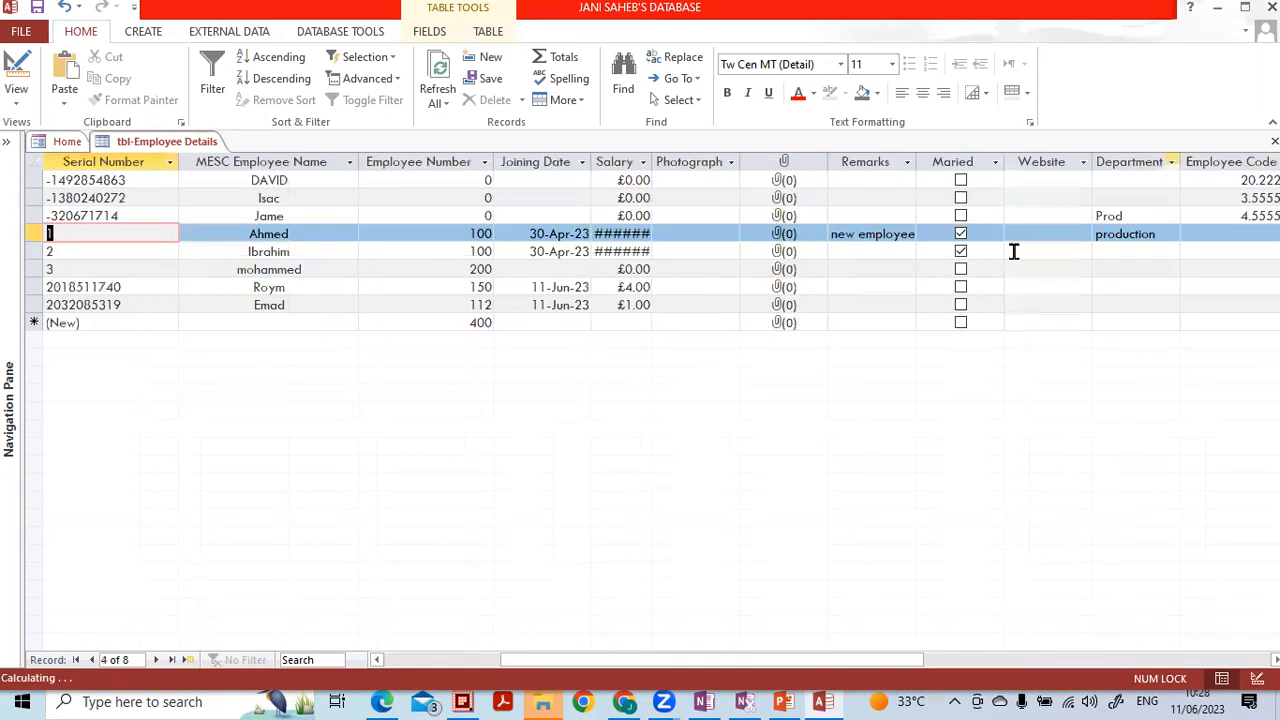
key(Tab)
key(Tab)
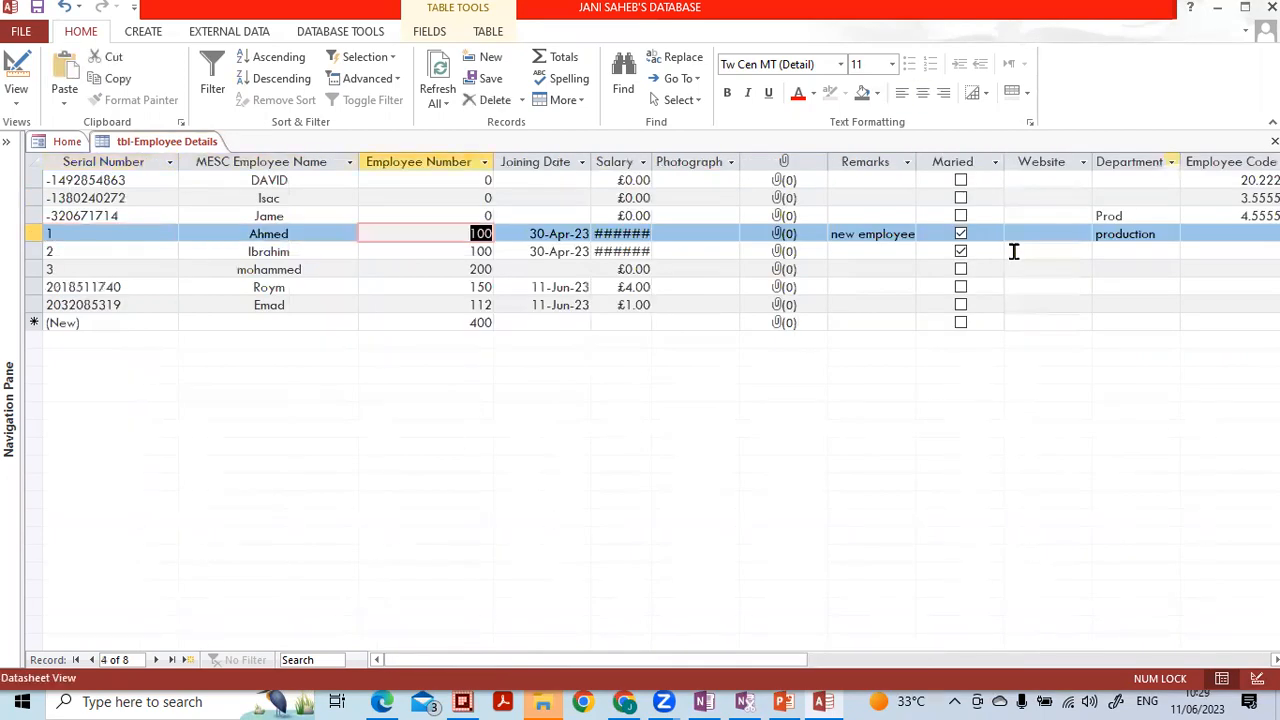
key(shift+Tab)
key(shift+Tab)
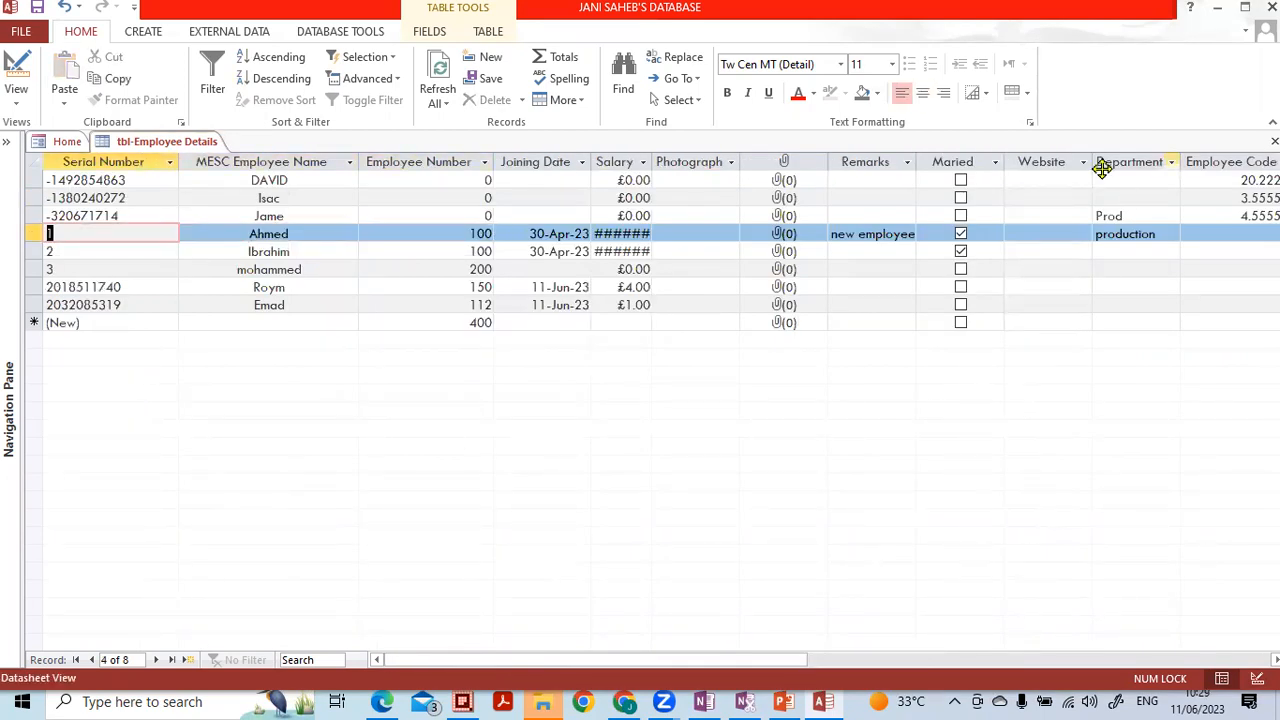
Step: Hide the Website field in the datasheet of tbl-Employee Details
click(1058, 166)
right_click(1058, 168)
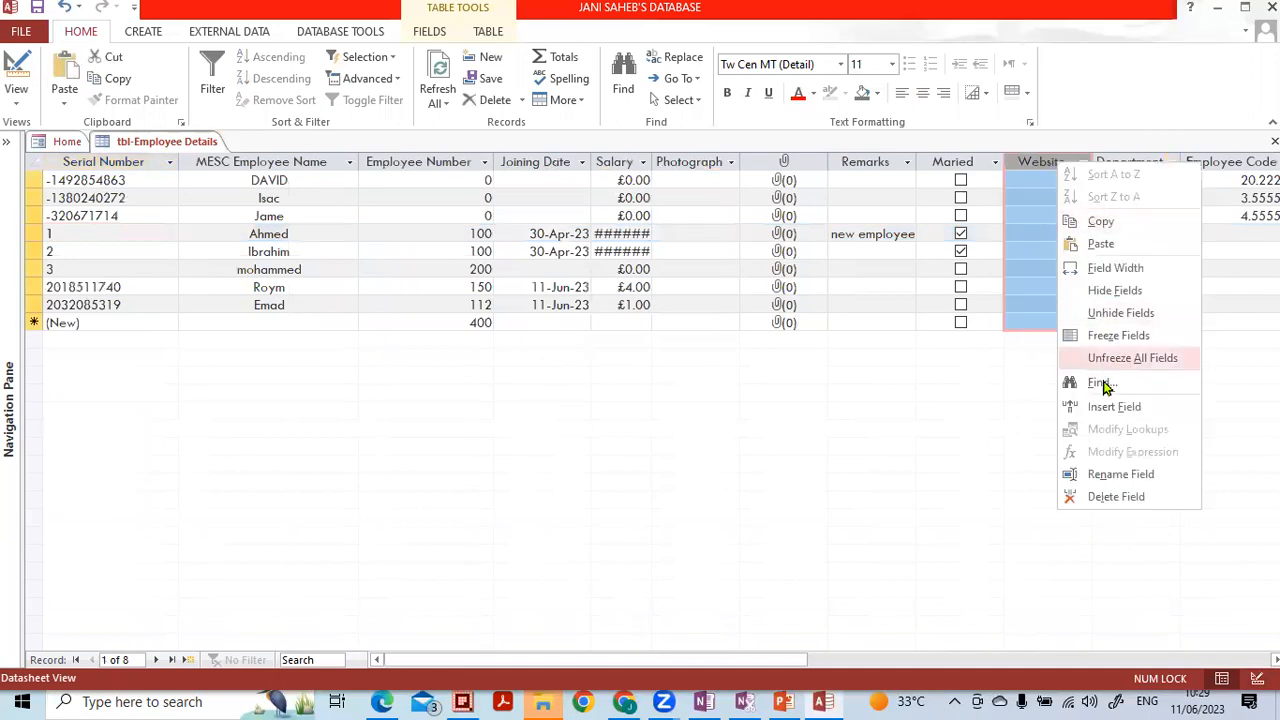
click(1128, 290)
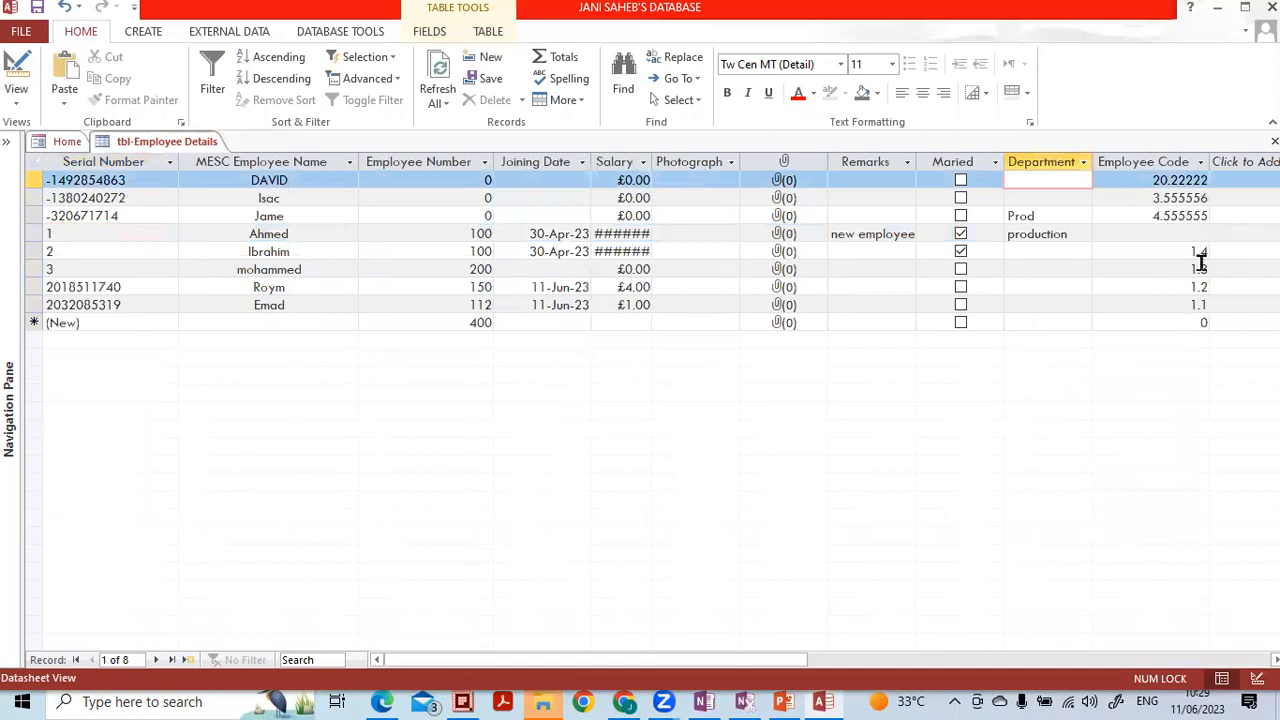
Step: Enter 3333333.333 as the Employee Code of the fourth record
click(1163, 234)
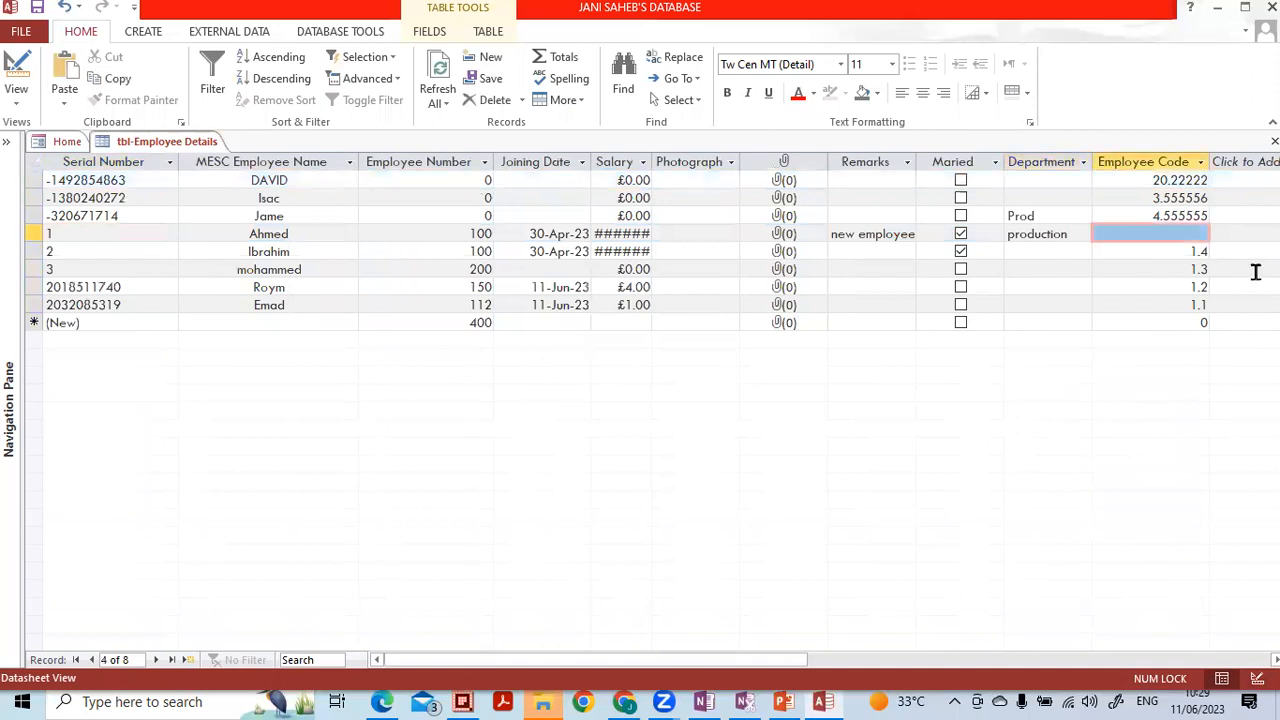
text(3333333,)
key(BackSpace)
text(.333)
key(Down)
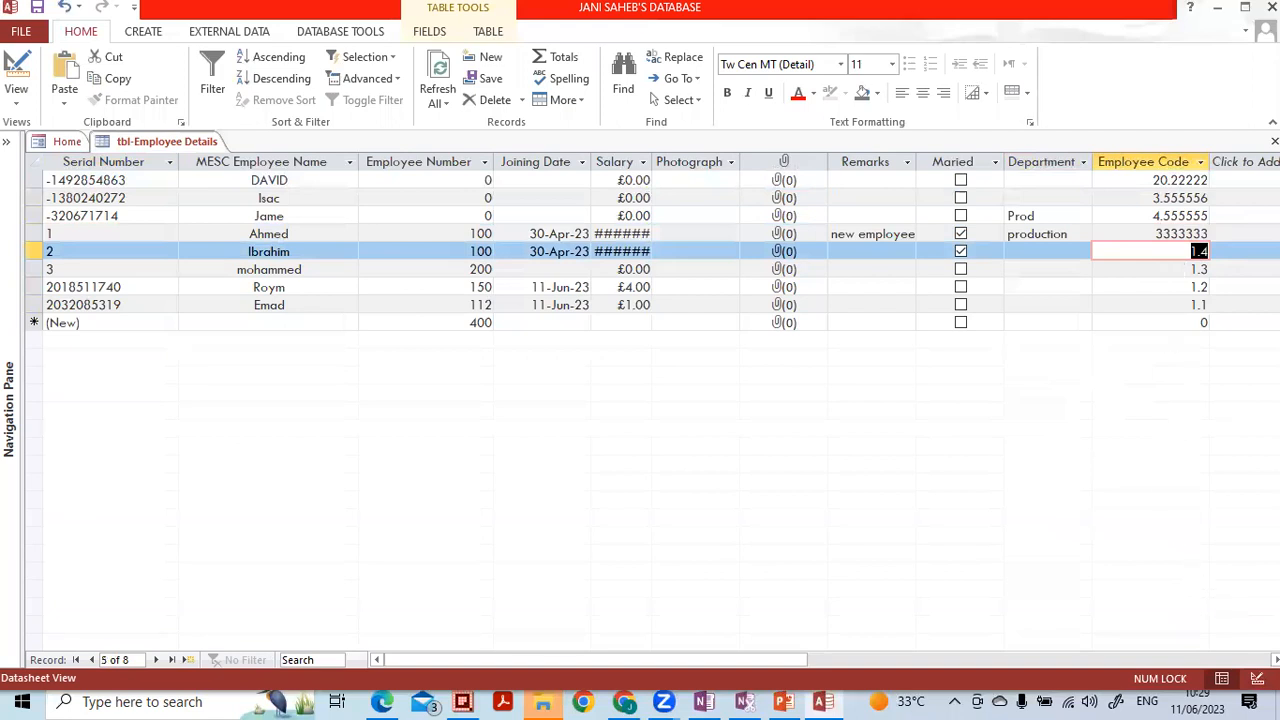
Step: Return to design view and set the Employee Code field's Format to Fixed
click(1257, 679)
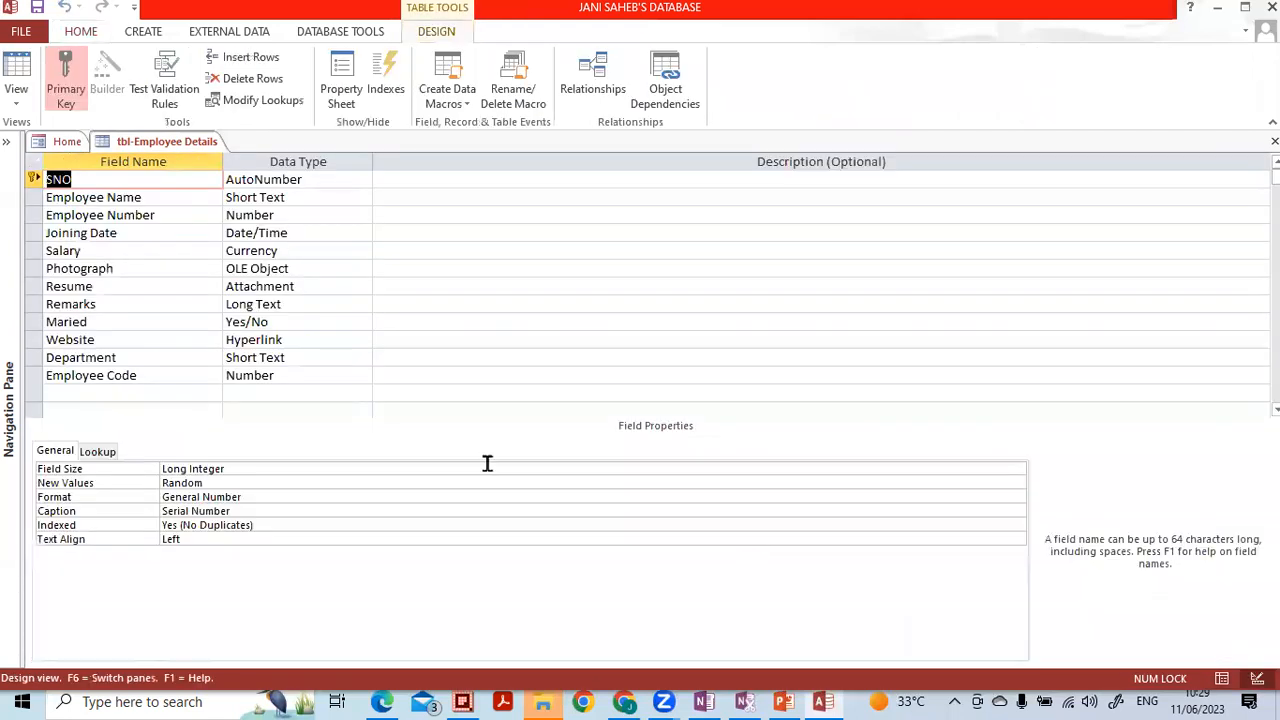
click(291, 373)
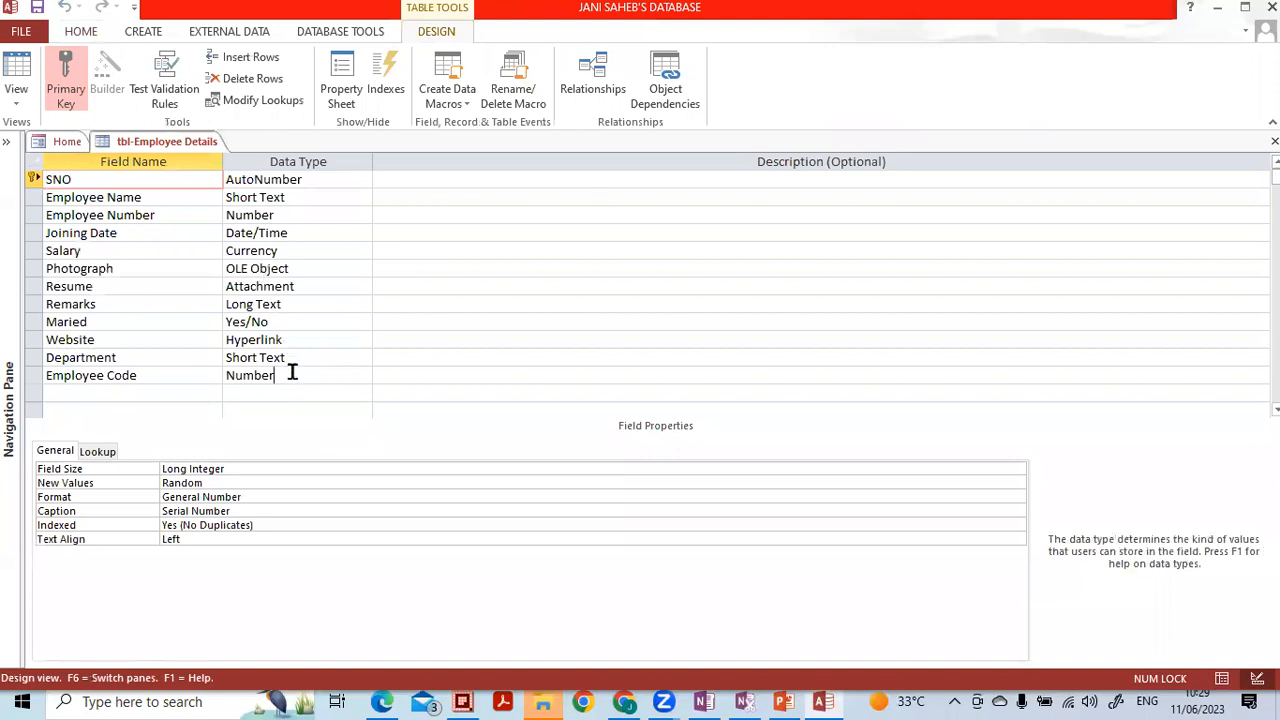
click(283, 469)
click(600, 481)
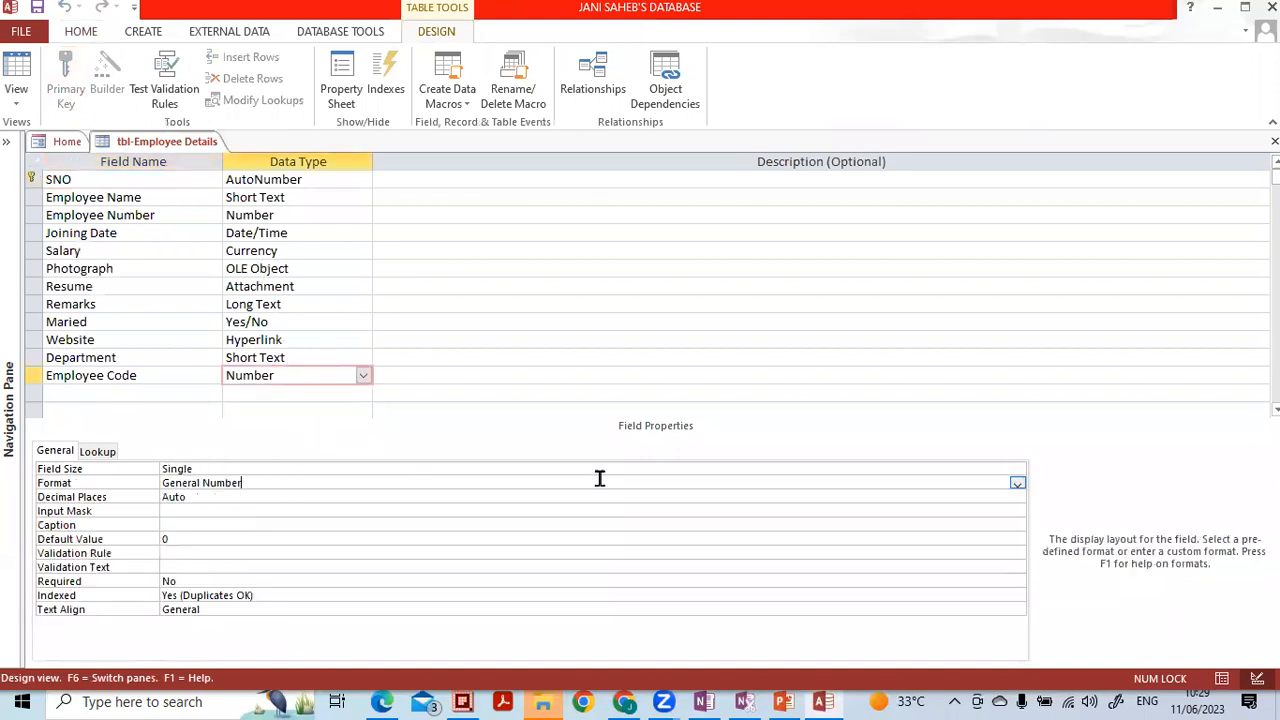
click(1017, 485)
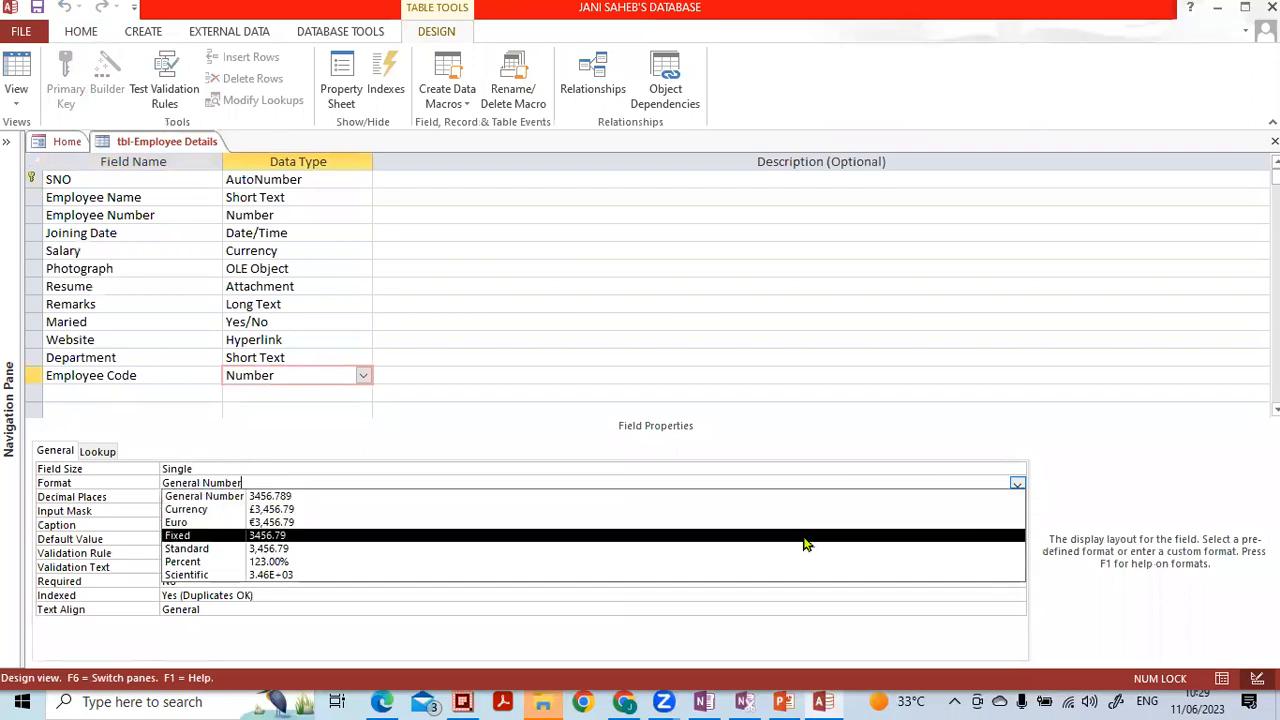
click(806, 544)
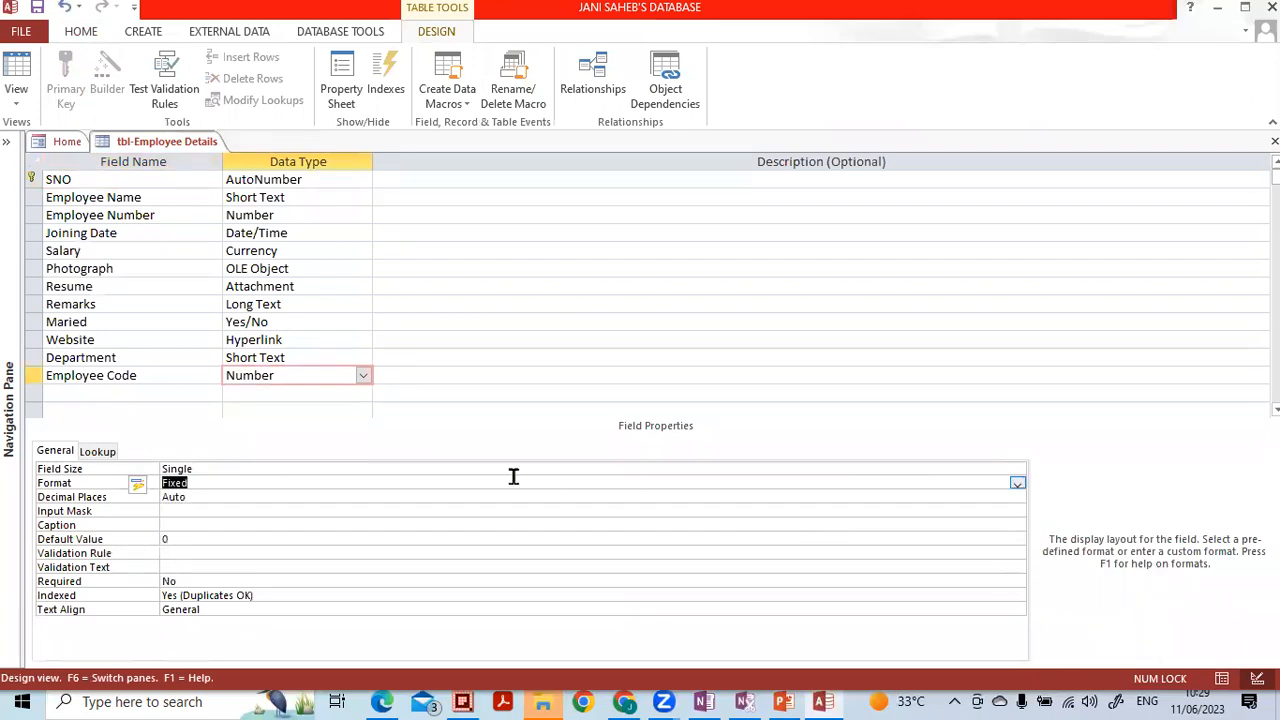
Step: Close the table saving its design changes, reopen tbl-Employee Details, and collapse the navigation pane
click(1274, 141)
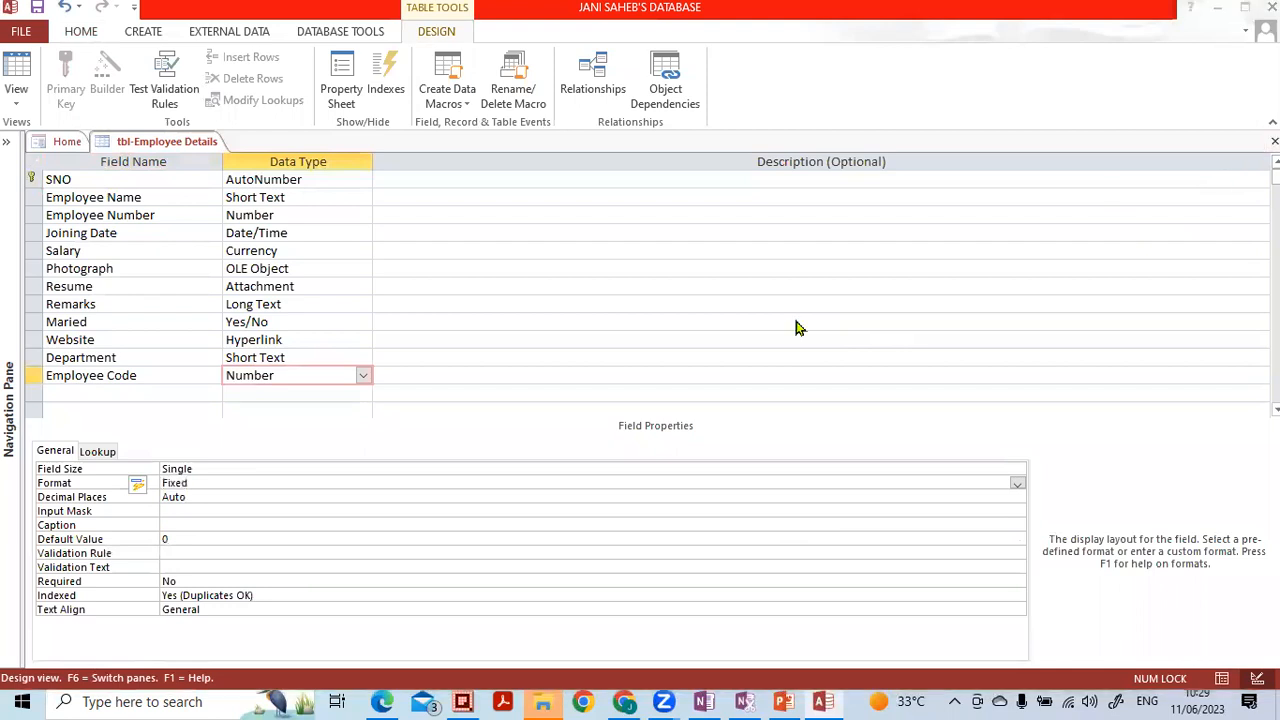
click(568, 404)
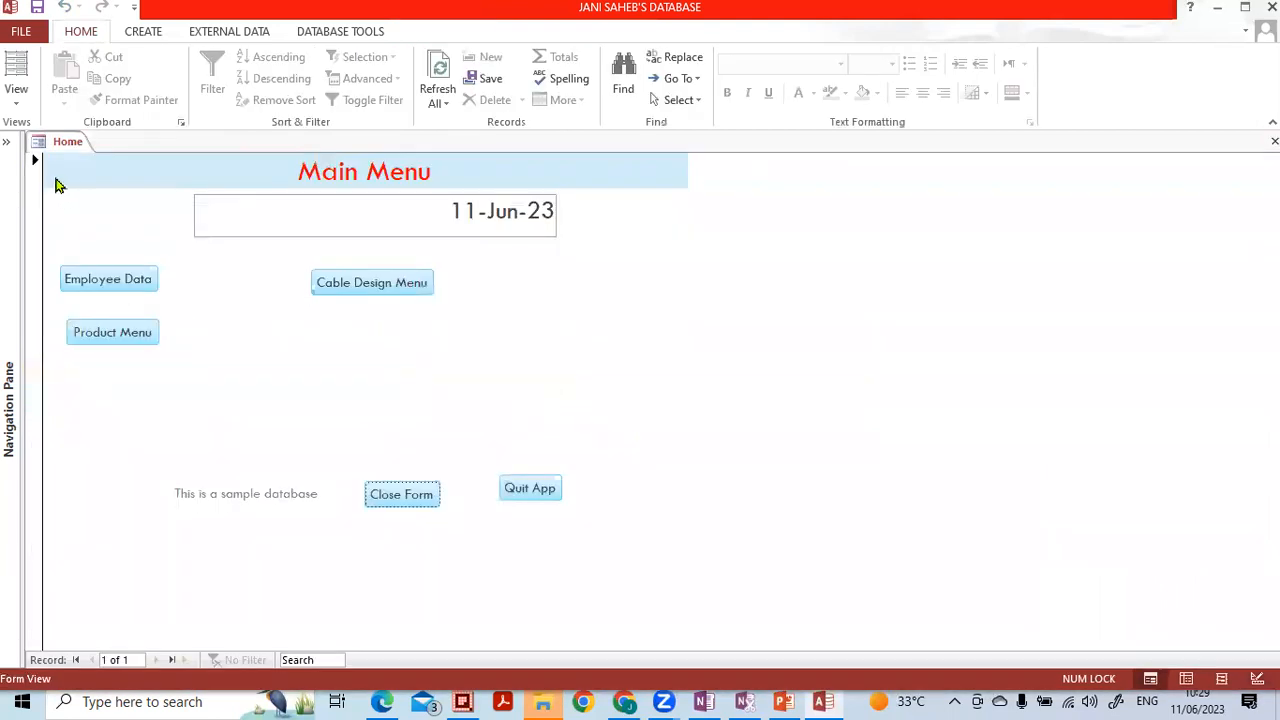
click(14, 158)
double_click(71, 323)
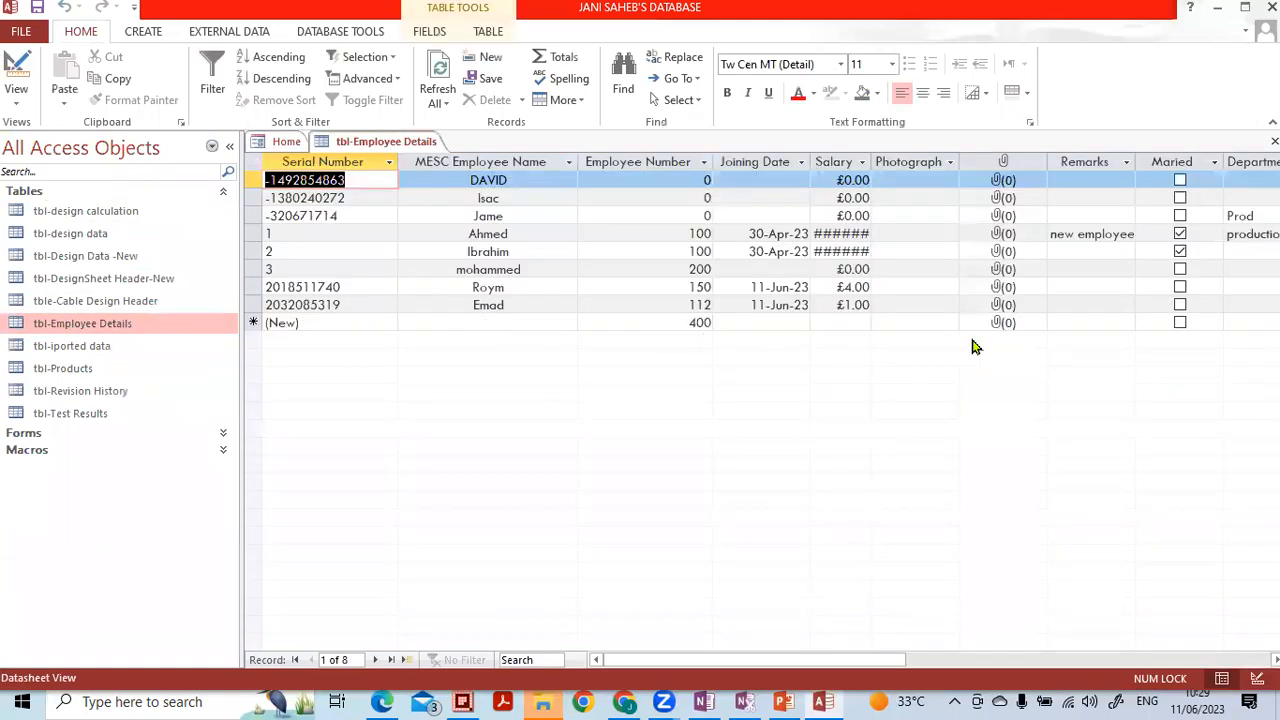
click(229, 146)
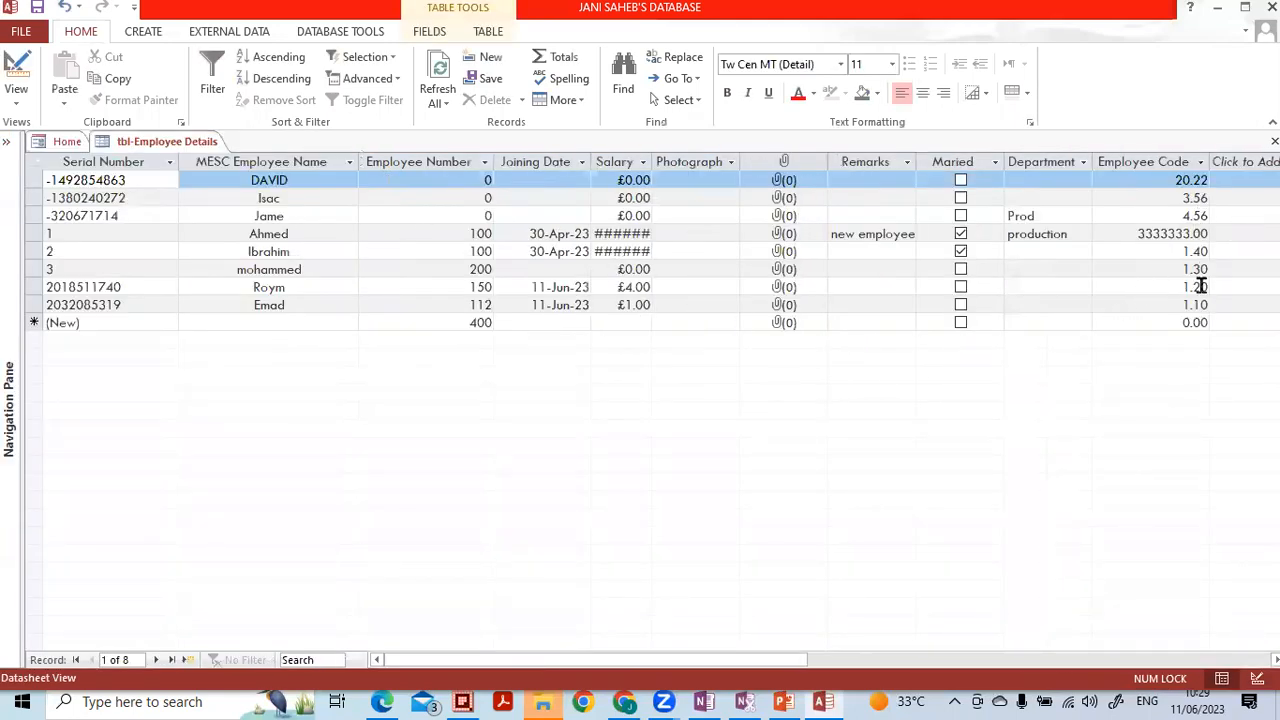
Step: Examine how the fourth record's Employee Code is displayed in Fixed format, checking its digit grouping
click(1166, 234)
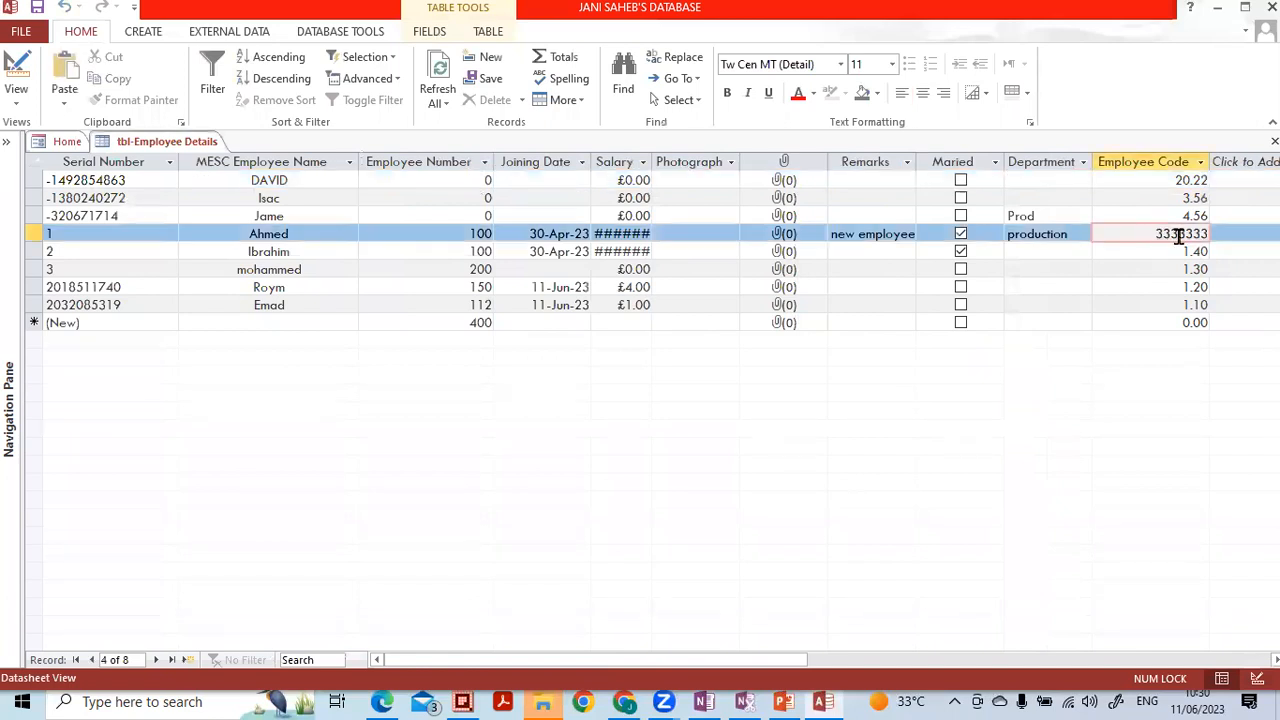
drag(1180, 235, 1145, 236)
click(1182, 236)
shift+click(1151, 236)
click(1140, 250)
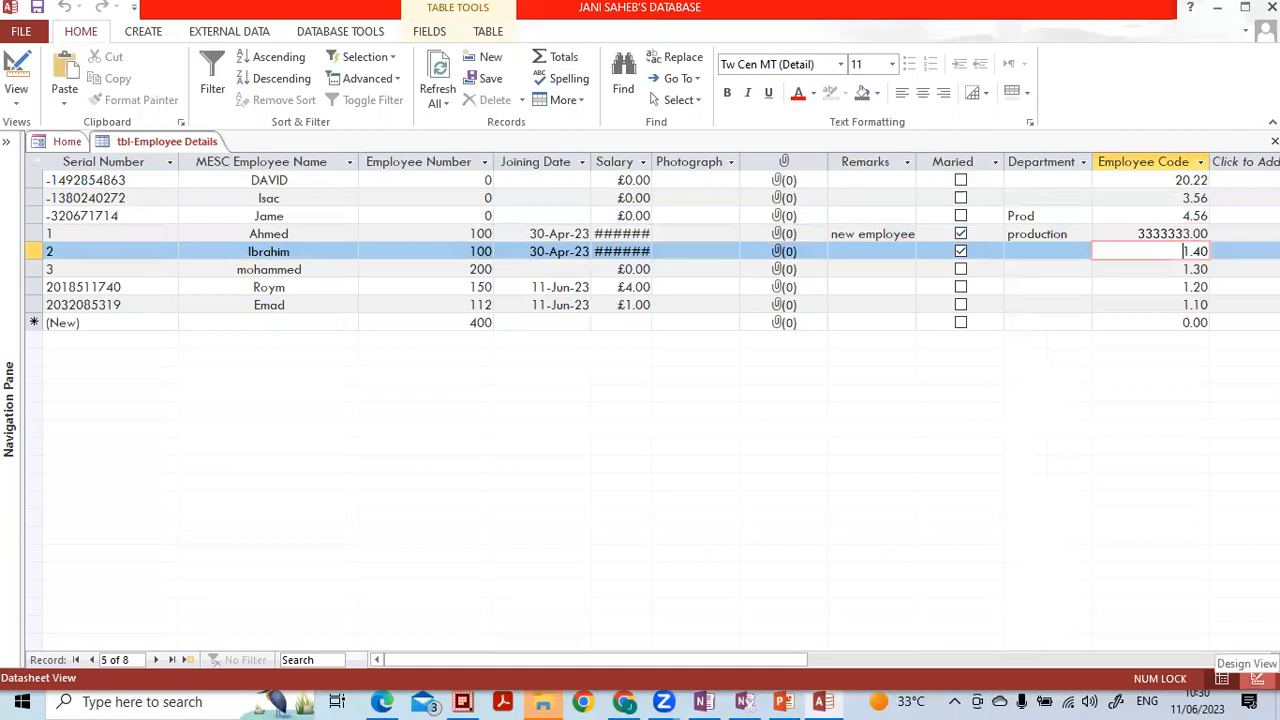
Step: Go back to design view and set the Employee Code field's Format to Standard
click(1257, 679)
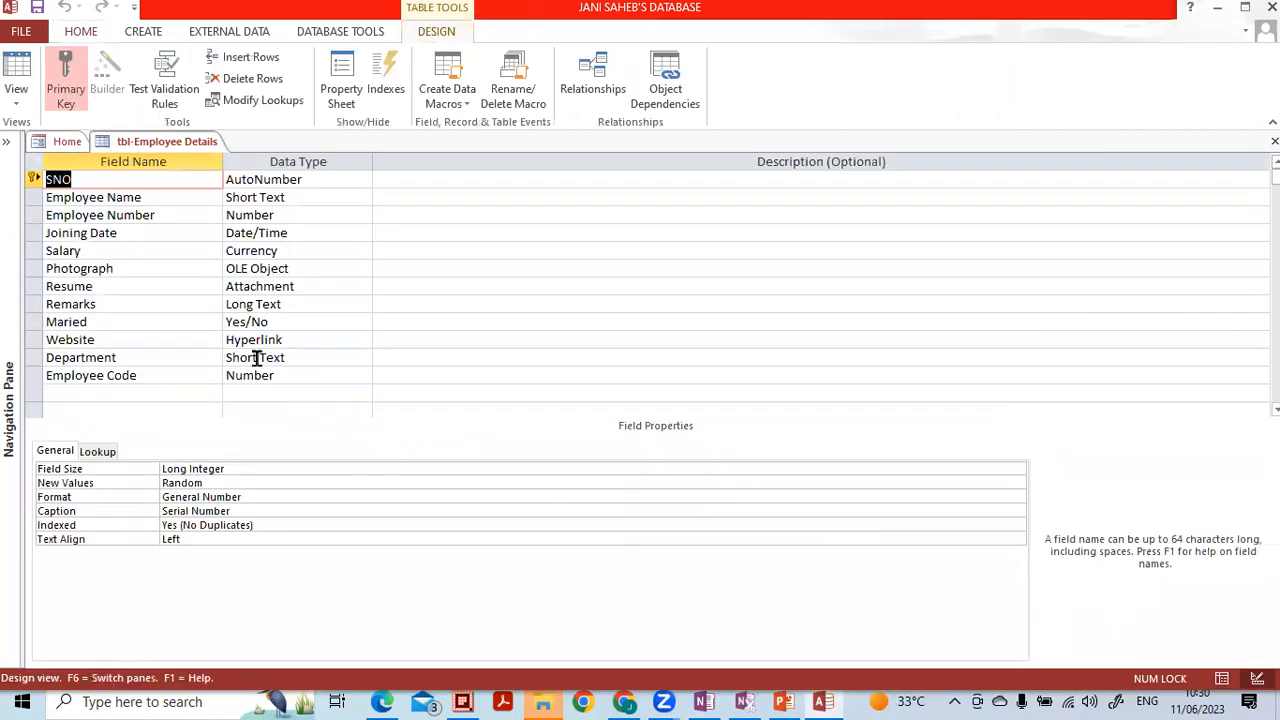
click(257, 375)
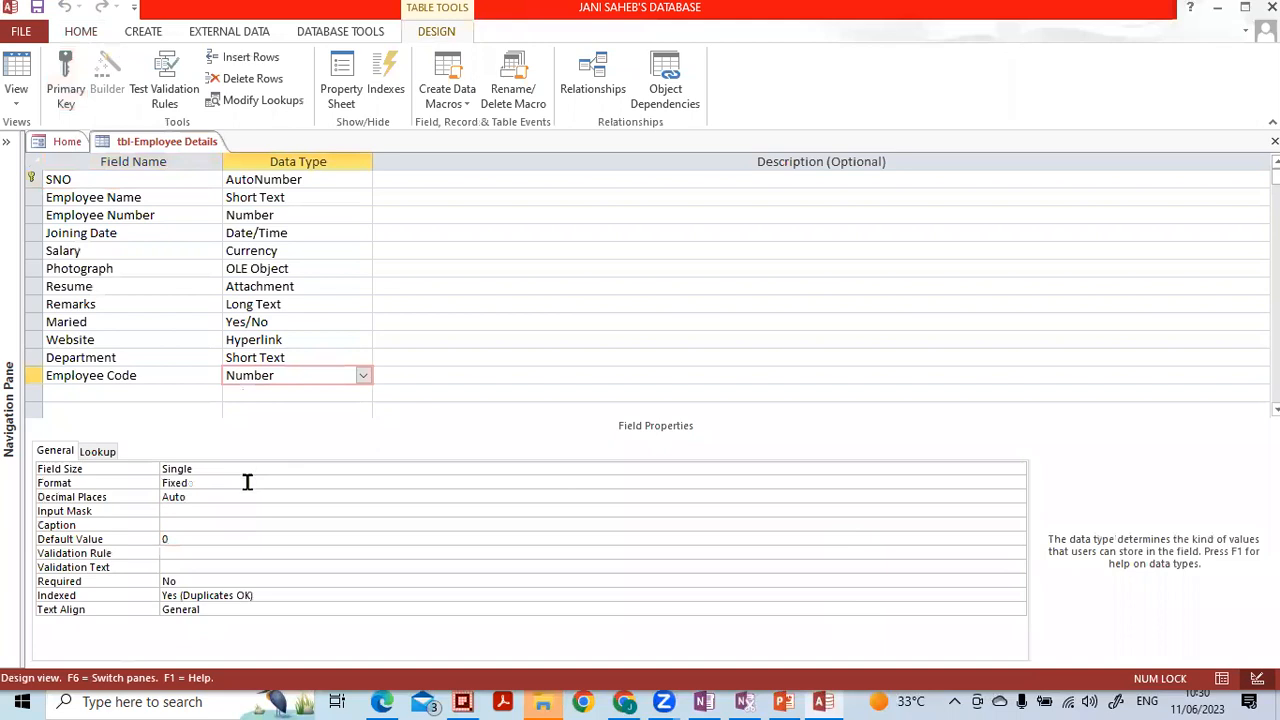
click(240, 480)
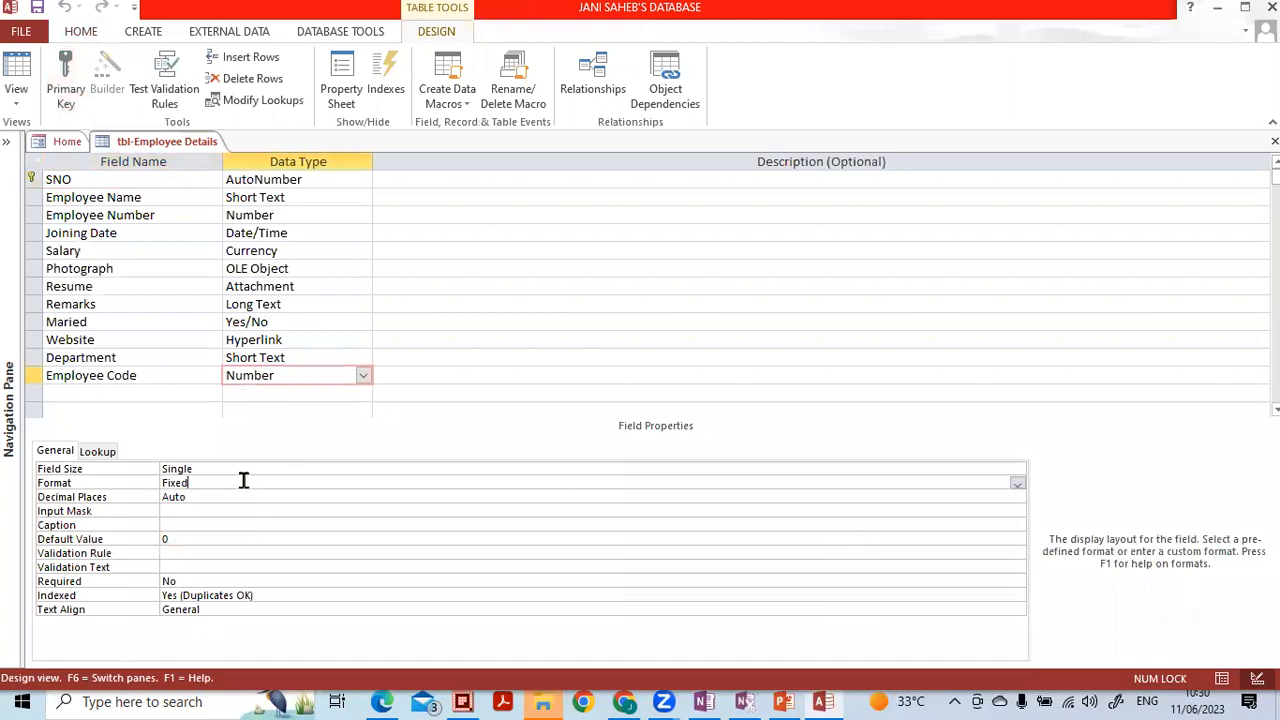
click(1017, 483)
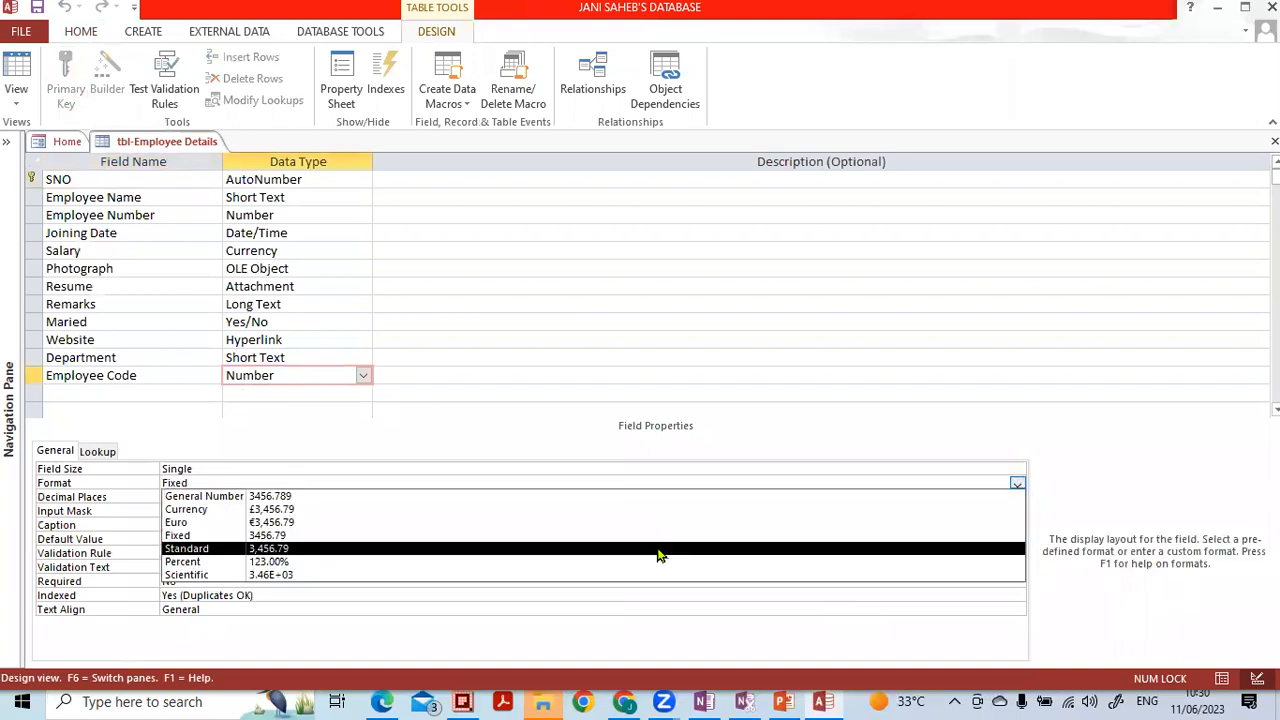
click(658, 555)
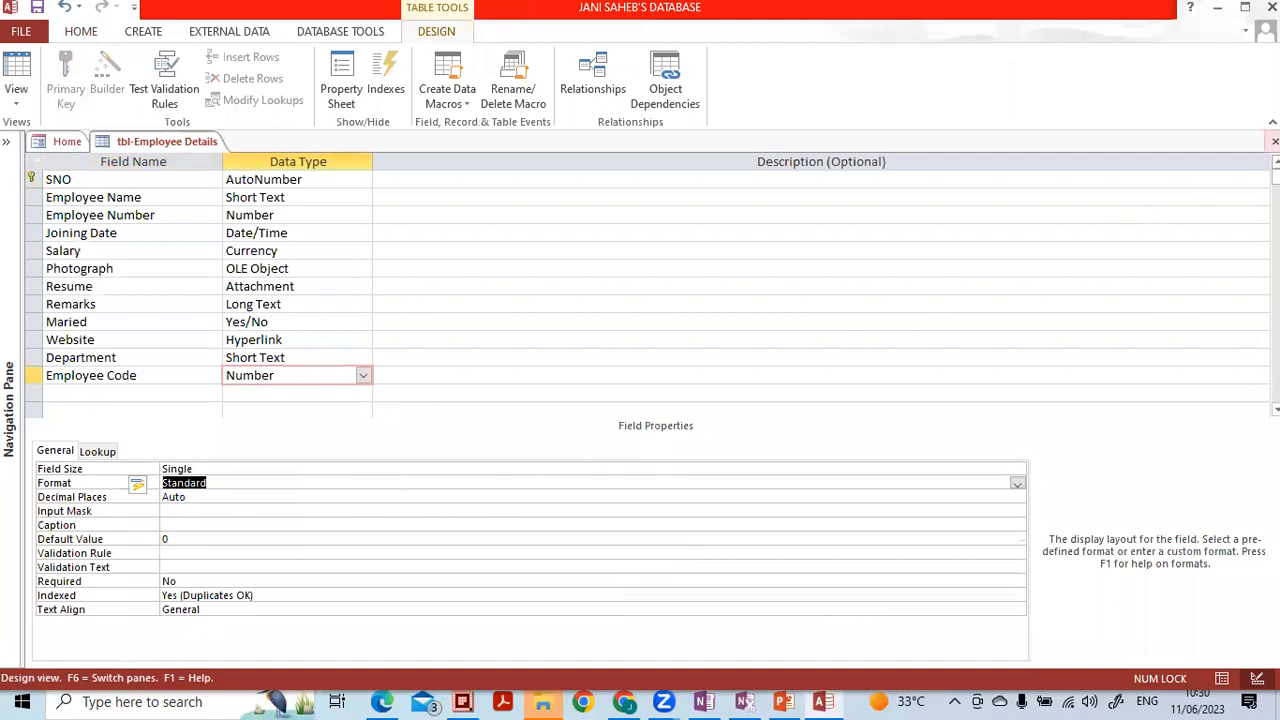
Step: Save and close the table design, then reopen tbl-Employee Details to check the Employee Code values in Standard format
click(1274, 141)
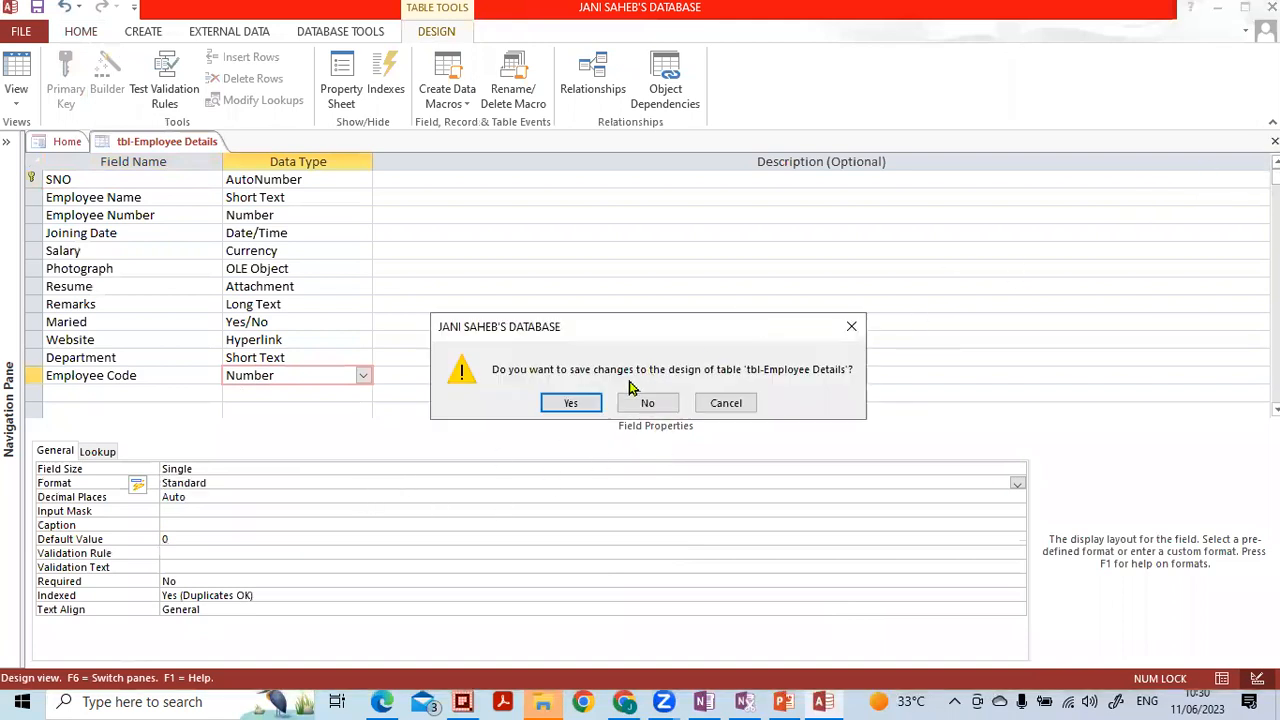
click(571, 402)
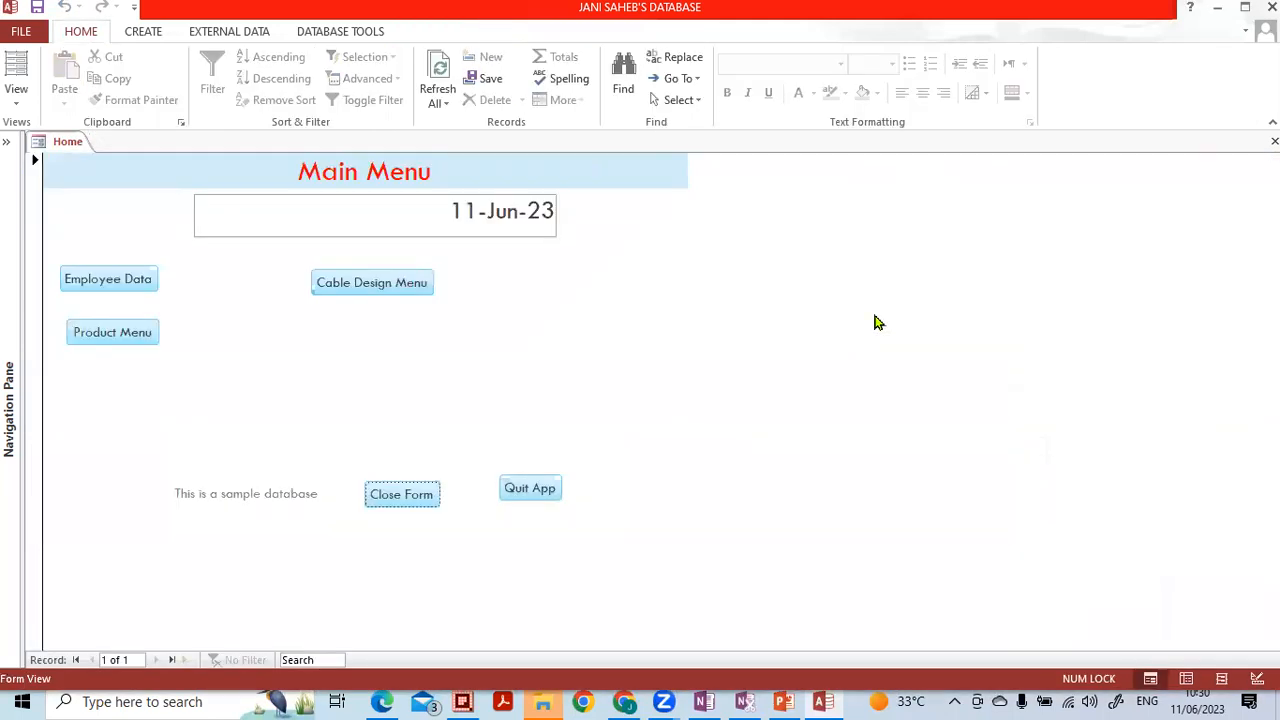
click(6, 141)
double_click(70, 332)
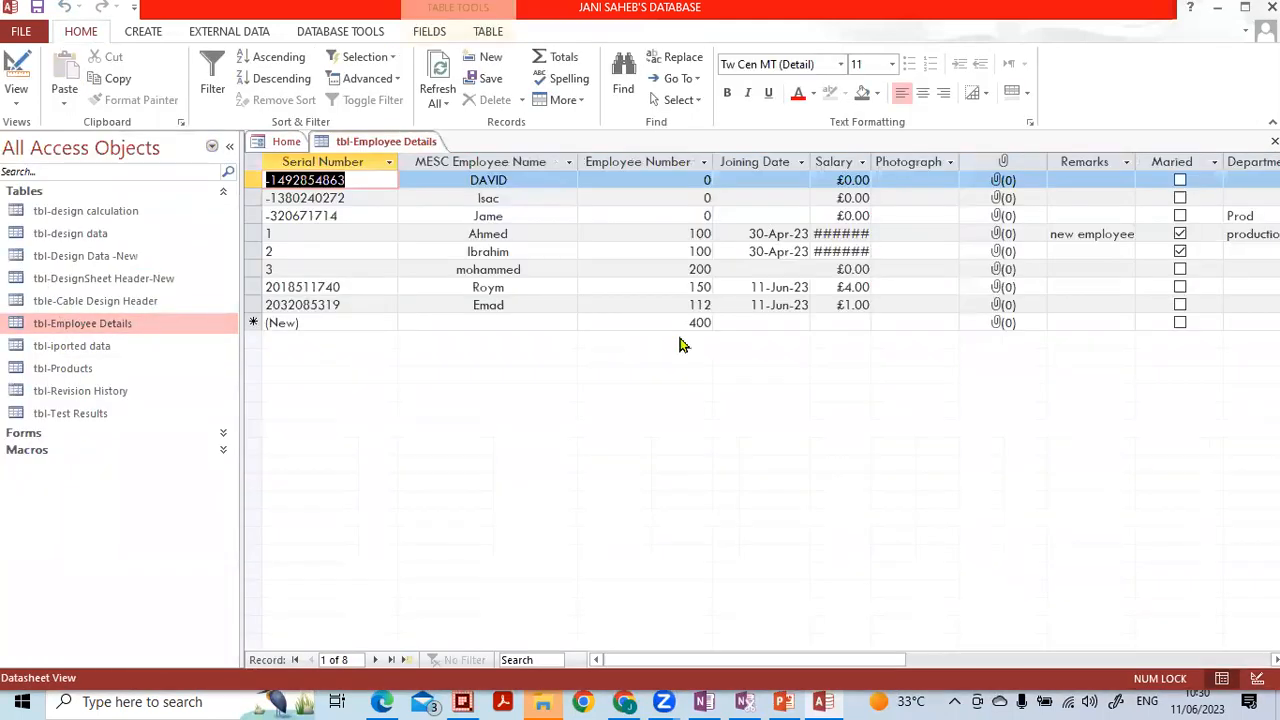
drag(846, 660, 944, 657)
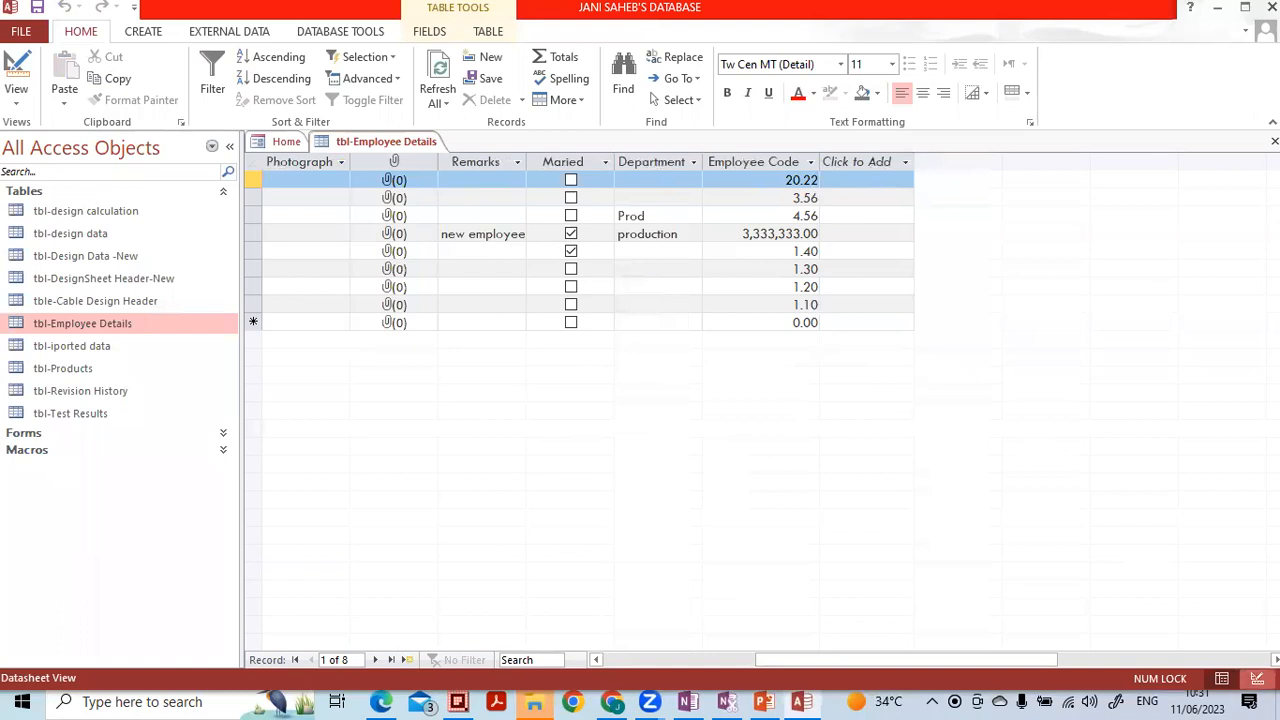
Step: In design view, set the Employee Code field's Decimal Places to 3
click(1258, 676)
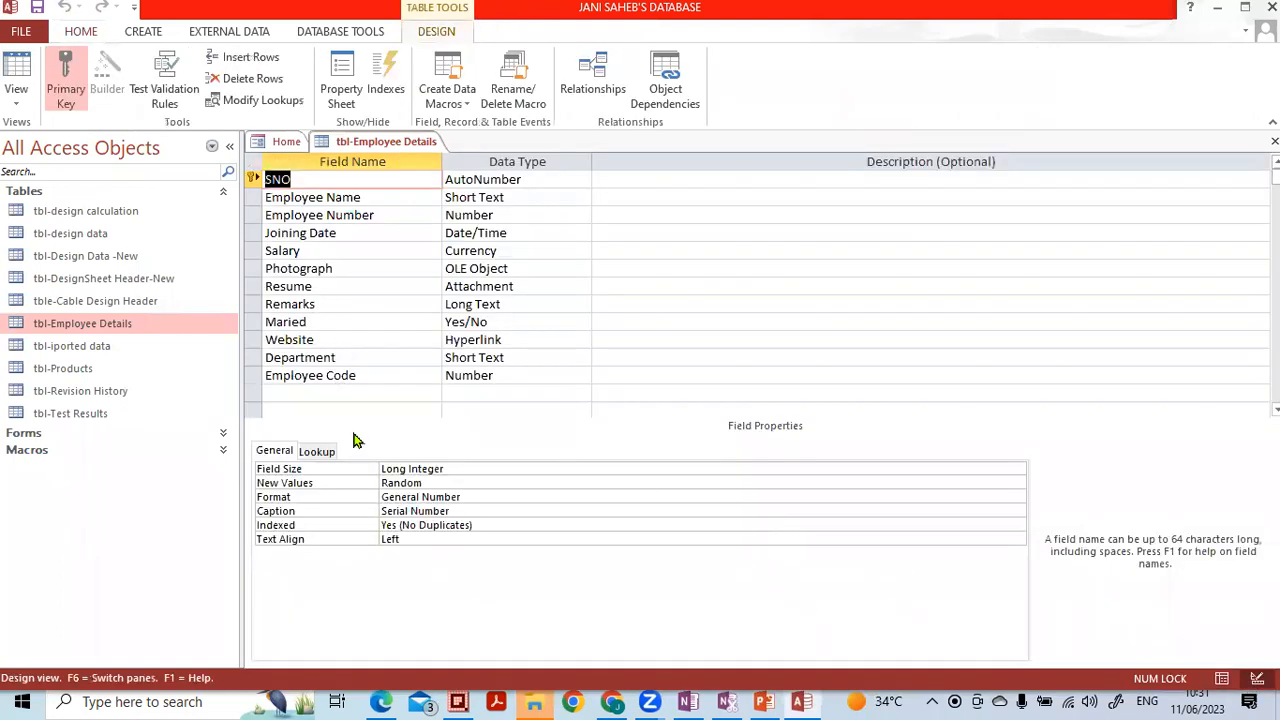
click(487, 378)
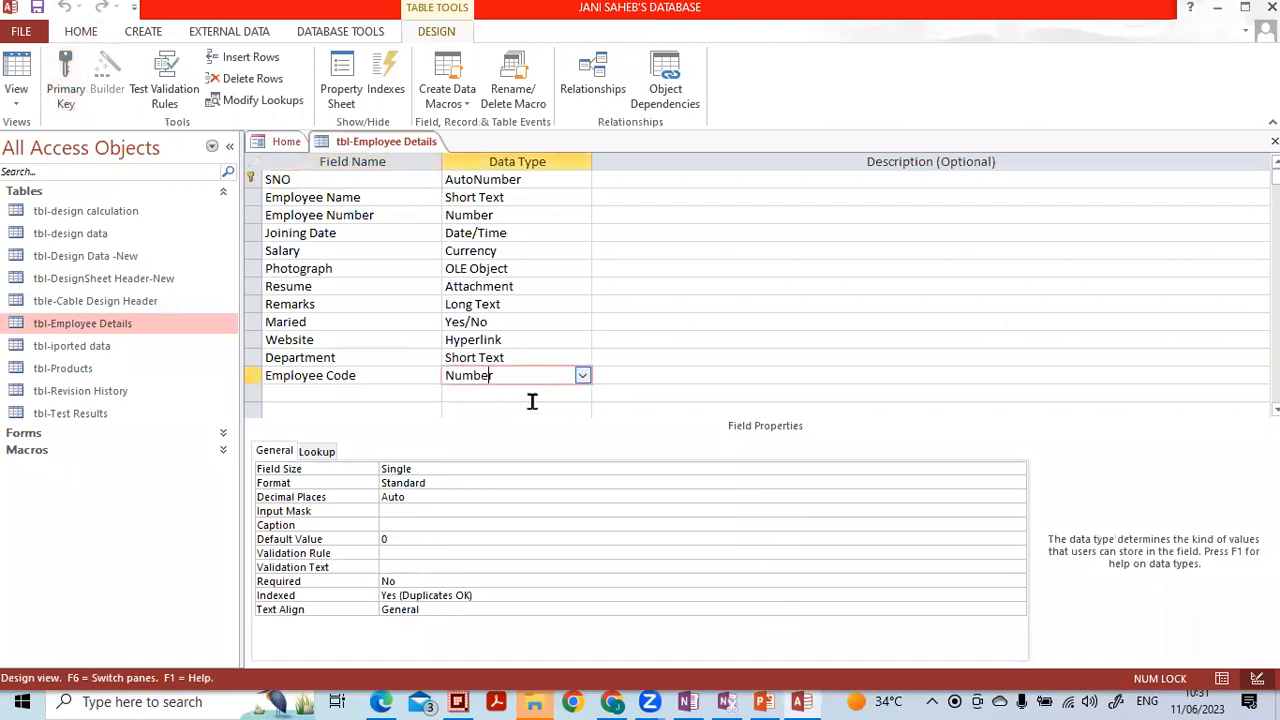
click(410, 497)
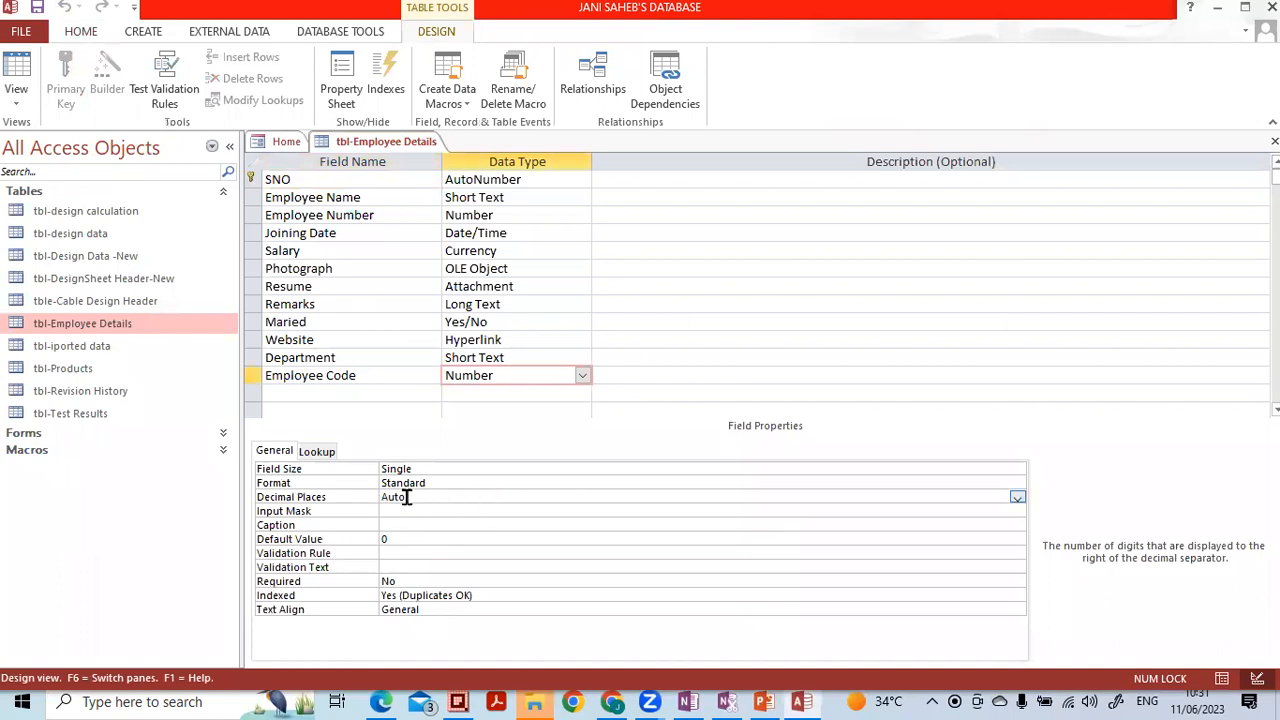
click(1016, 497)
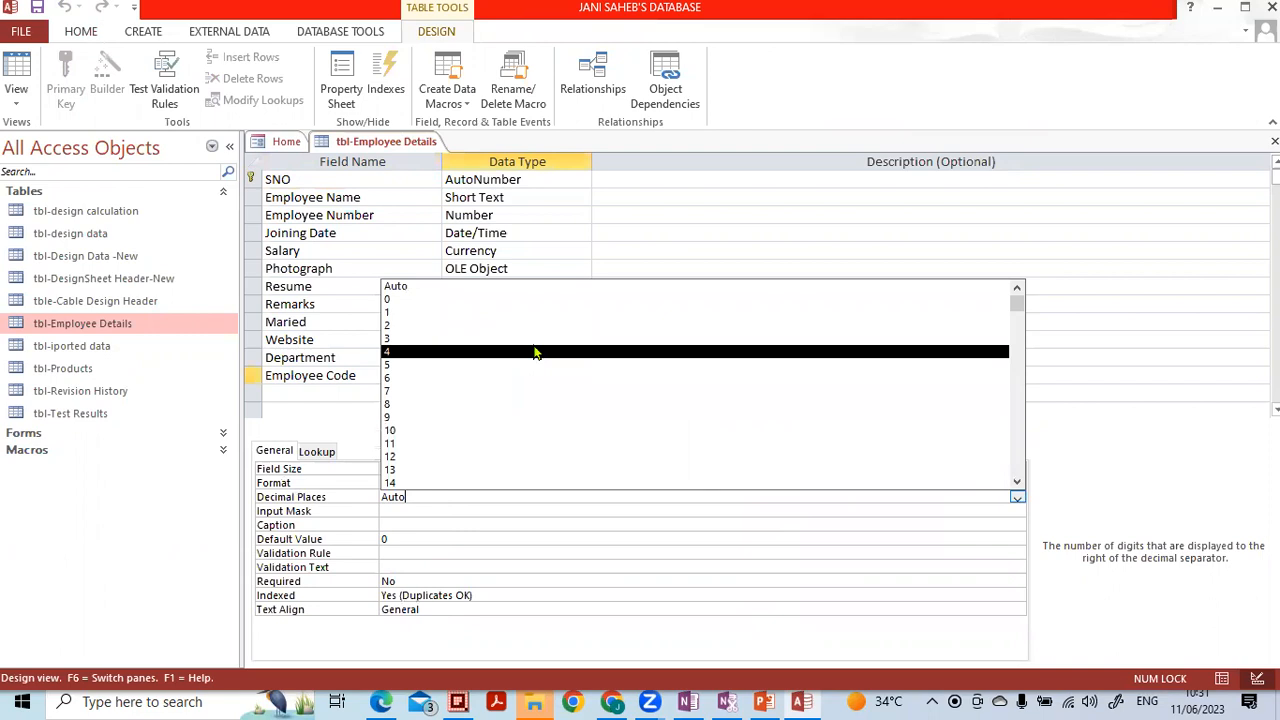
click(533, 340)
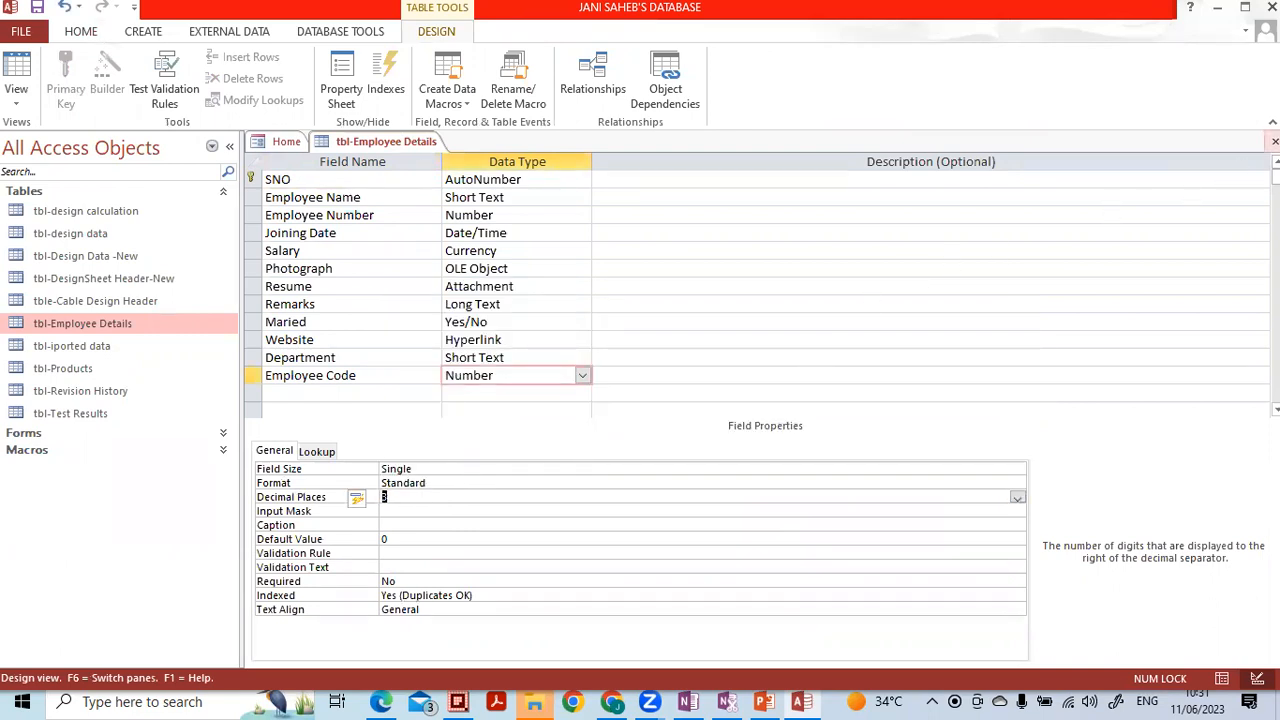
Step: Close the table saving the decimal places change and reopen tbl-Employee Details to check the Employee Code column
click(1274, 141)
click(568, 405)
double_click(143, 322)
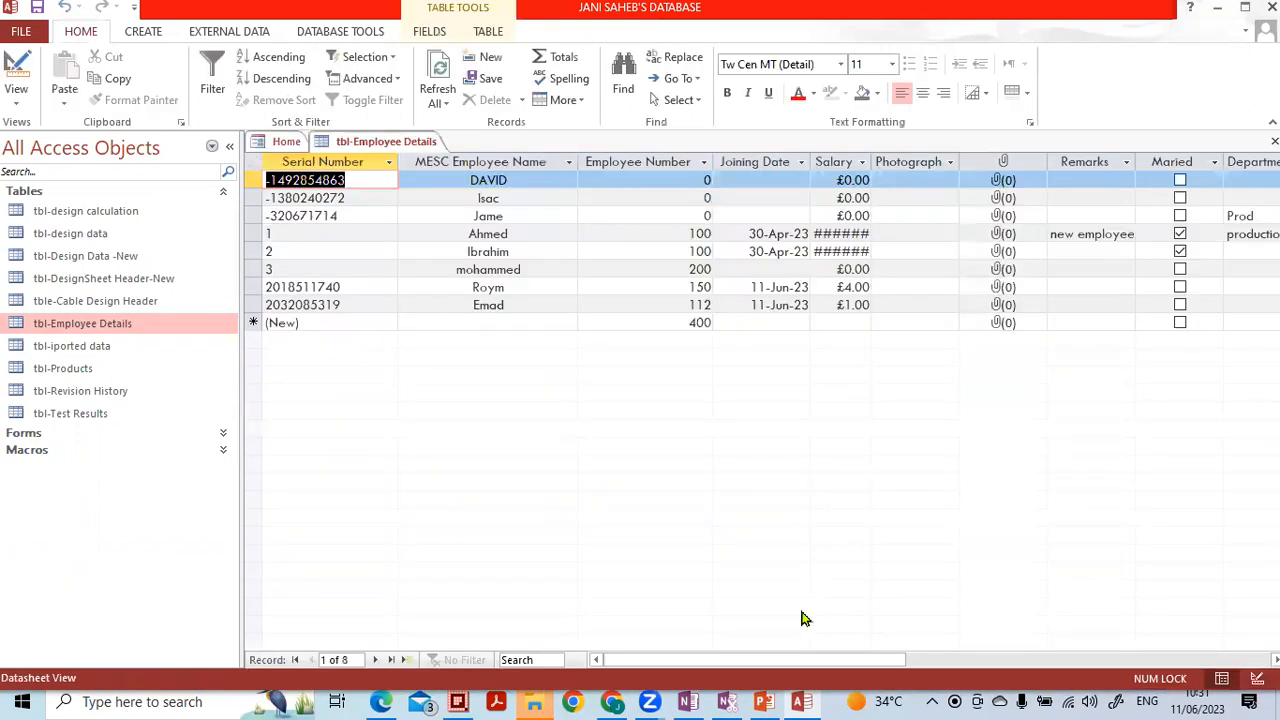
drag(820, 660, 934, 586)
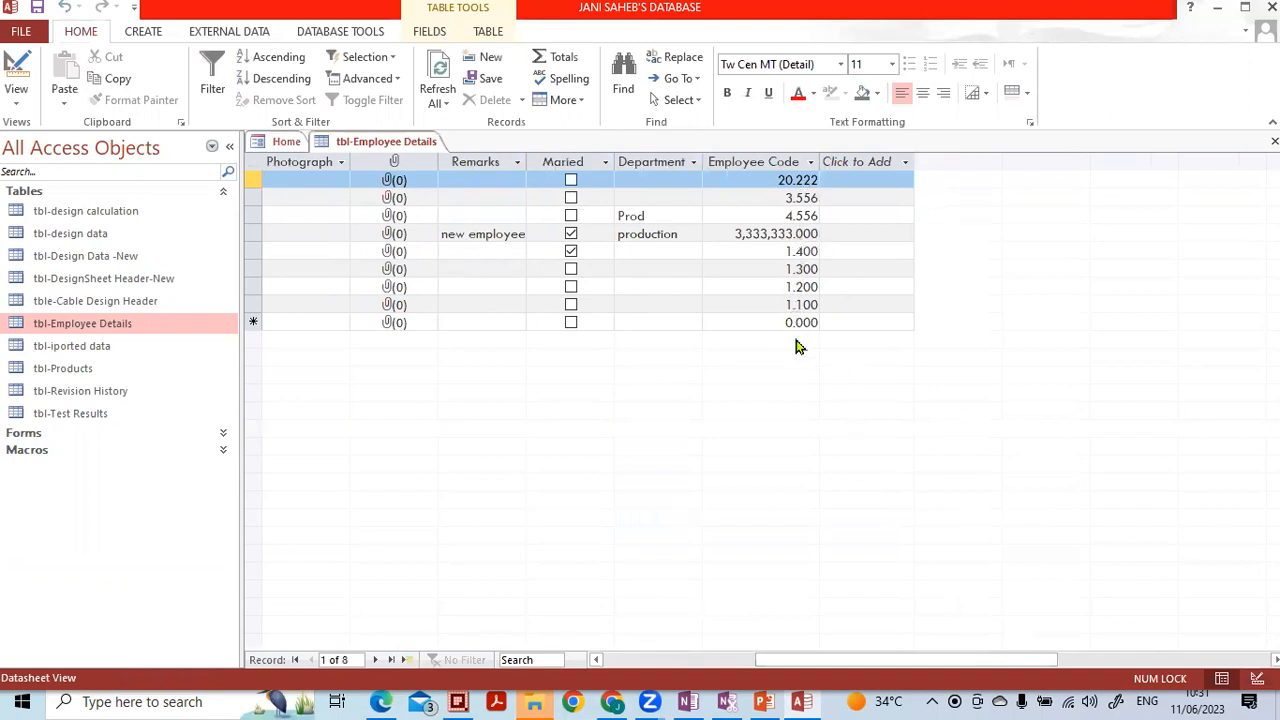
Step: Replace the last existing record's Employee Code with 222.2222222 to test the three-decimal display
drag(744, 305, 848, 304)
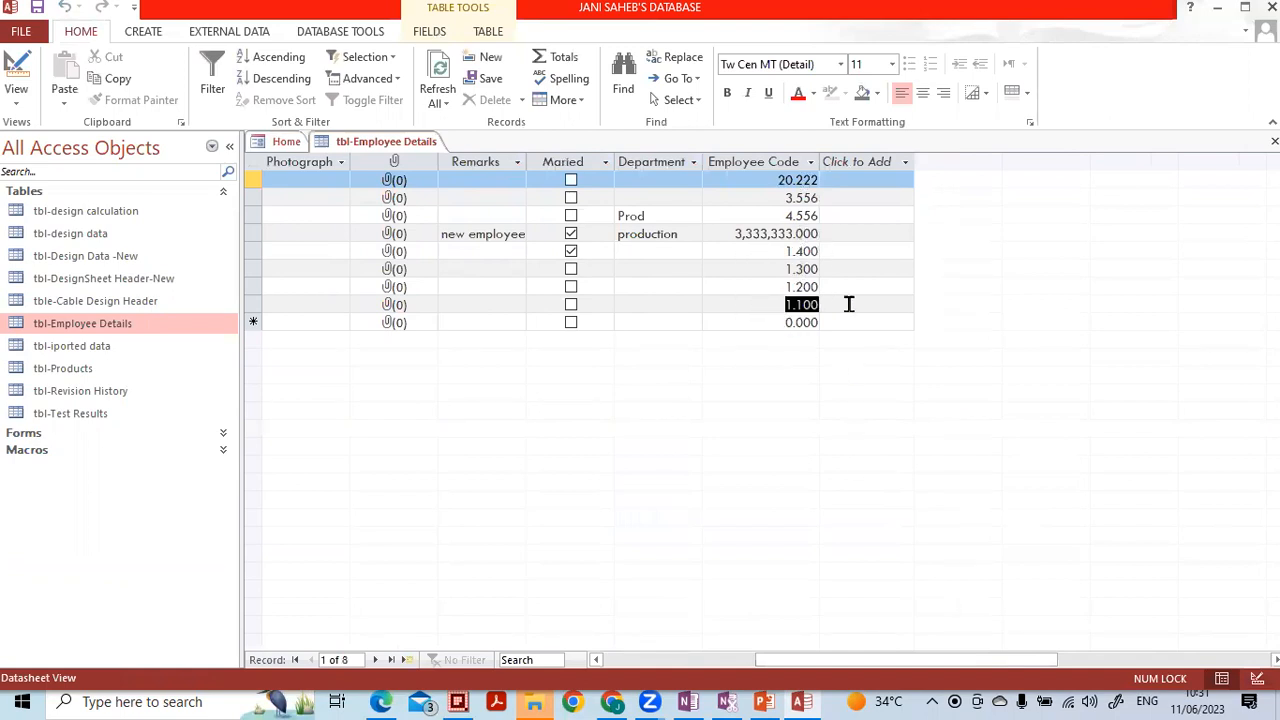
text(333)
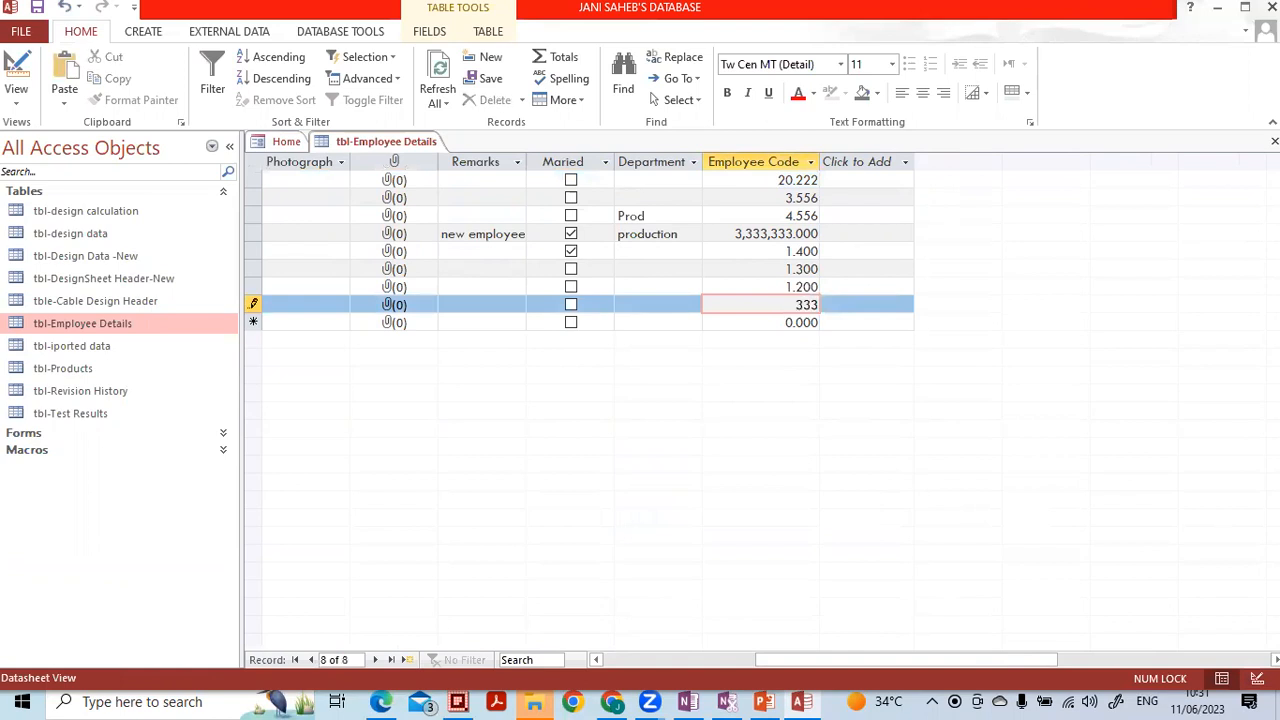
key(BackSpace)
text(222.2222222)
key(Down)
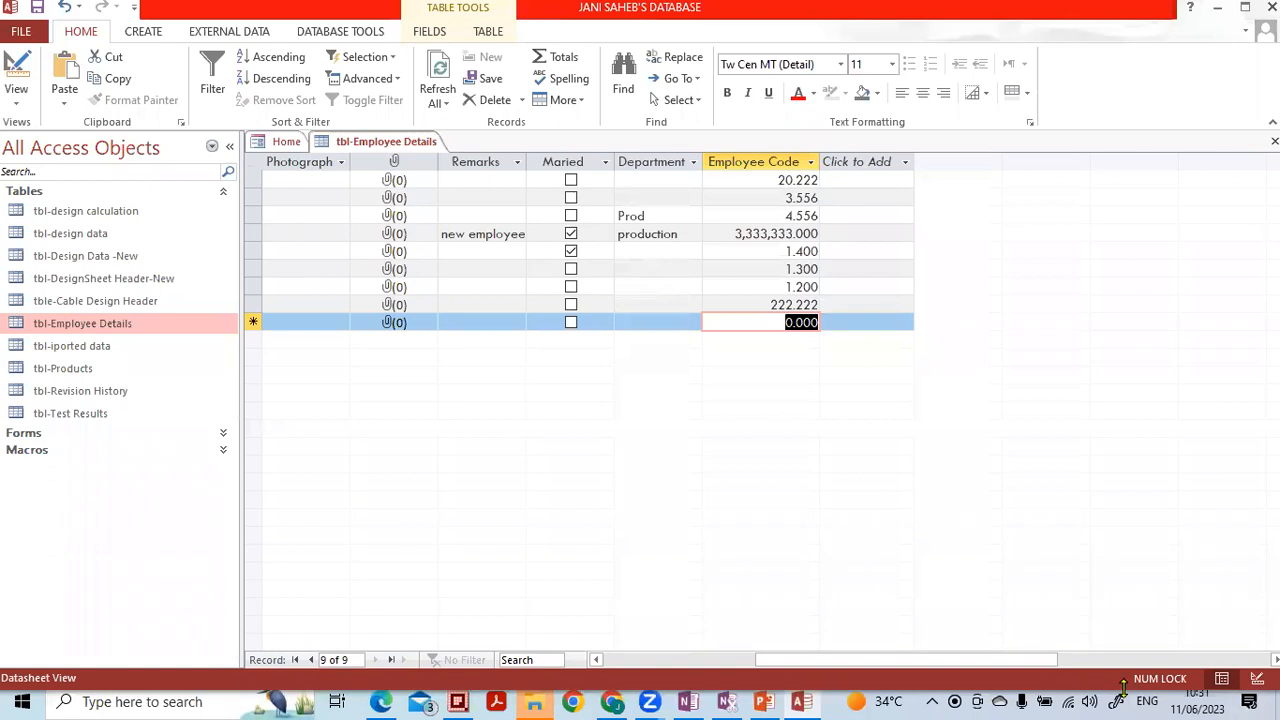
Step: Switch tbl-Employee Details to design view and review the Employee Code field's Field Size, Format and Decimal Places properties
click(1257, 678)
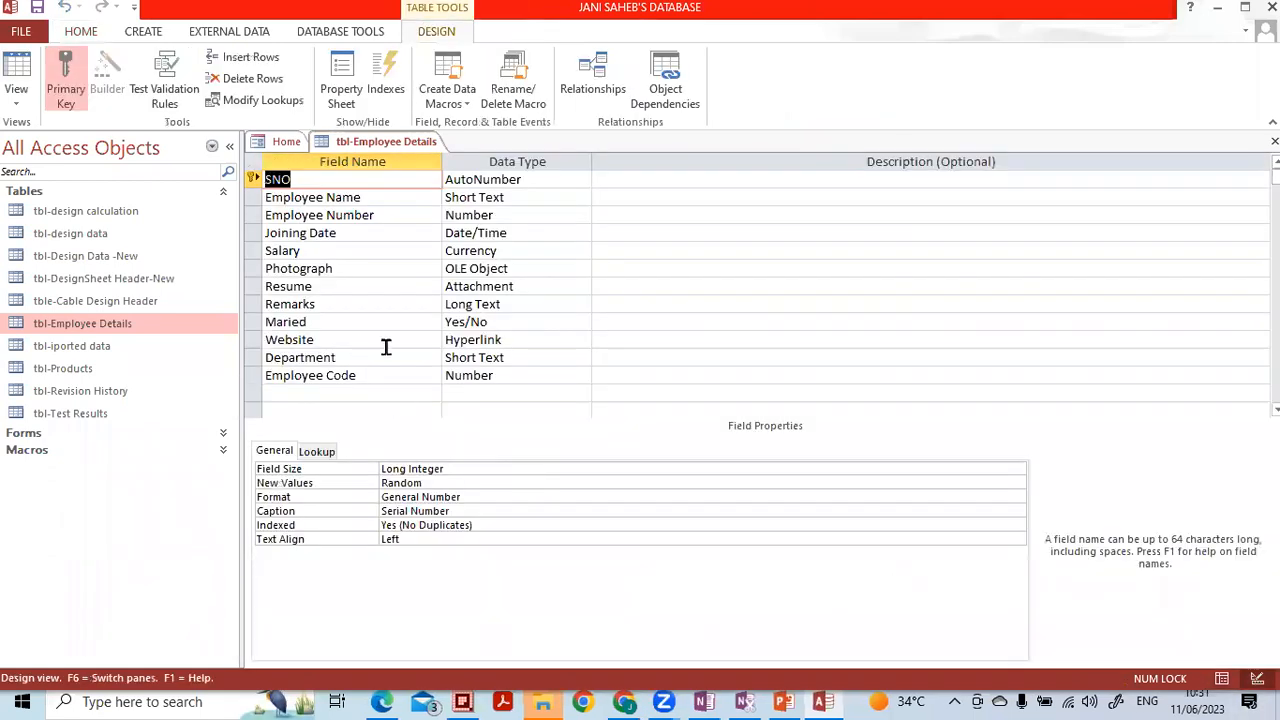
click(460, 375)
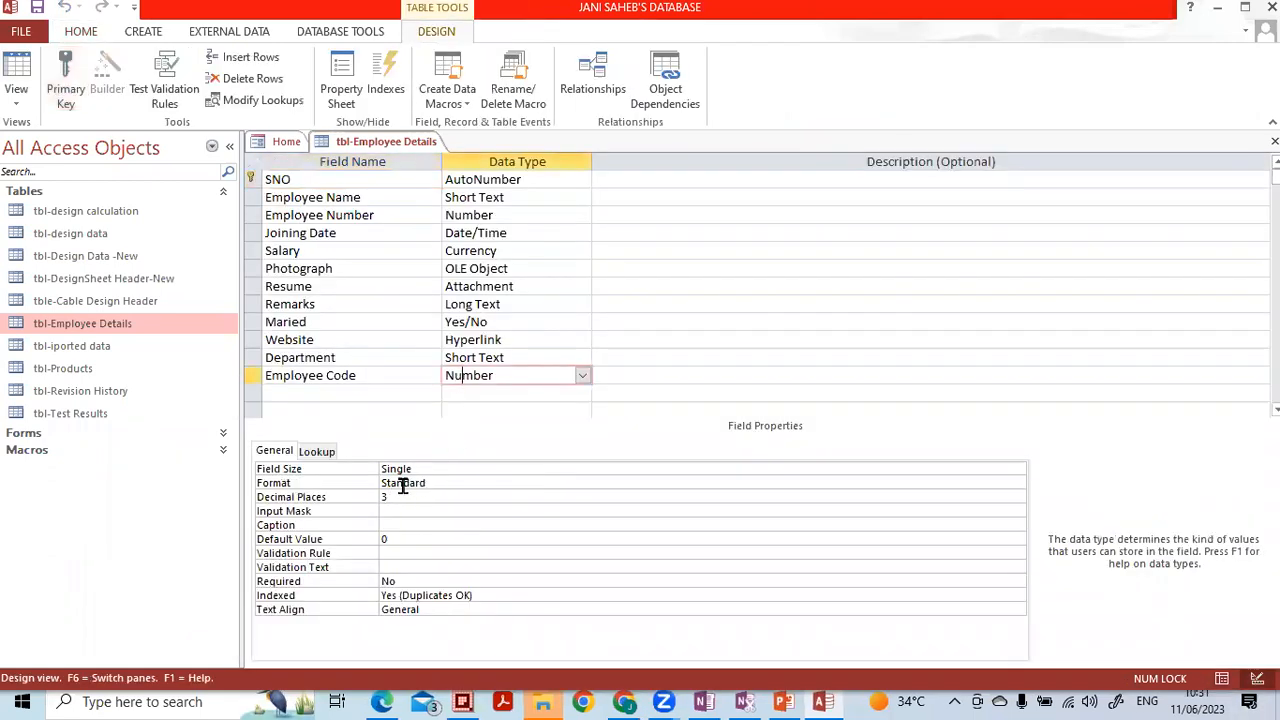
click(421, 470)
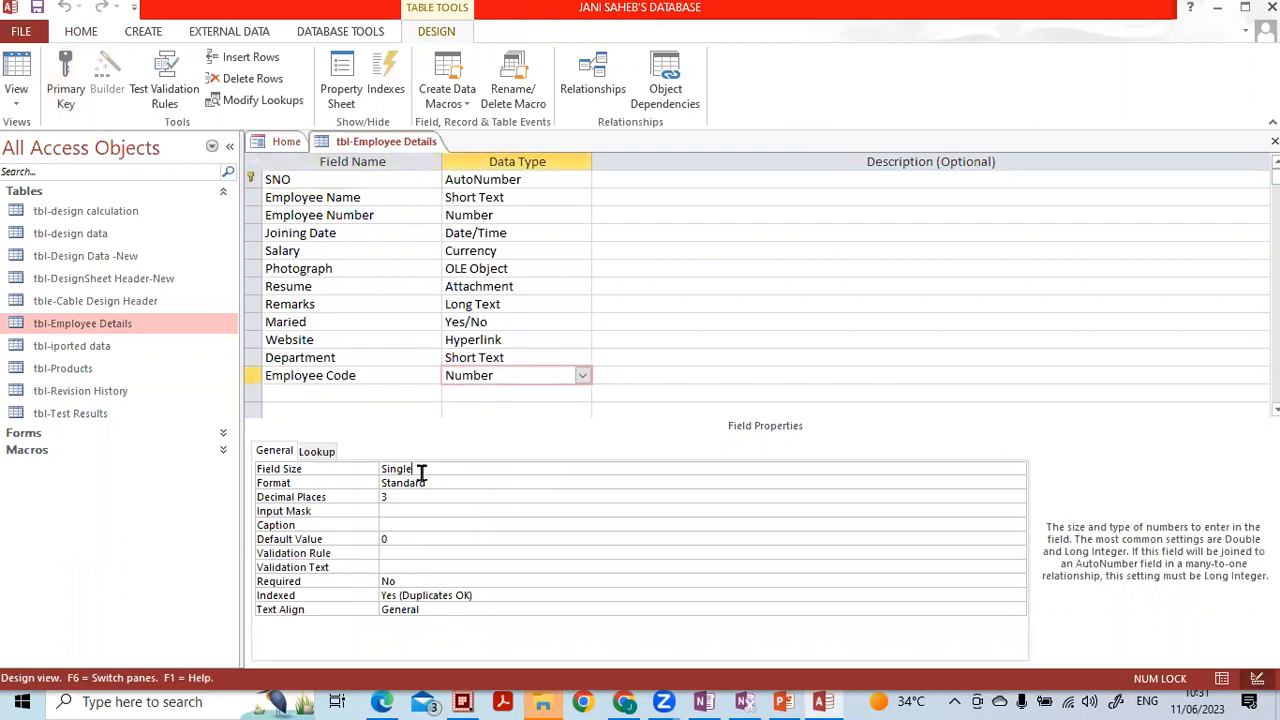
click(429, 480)
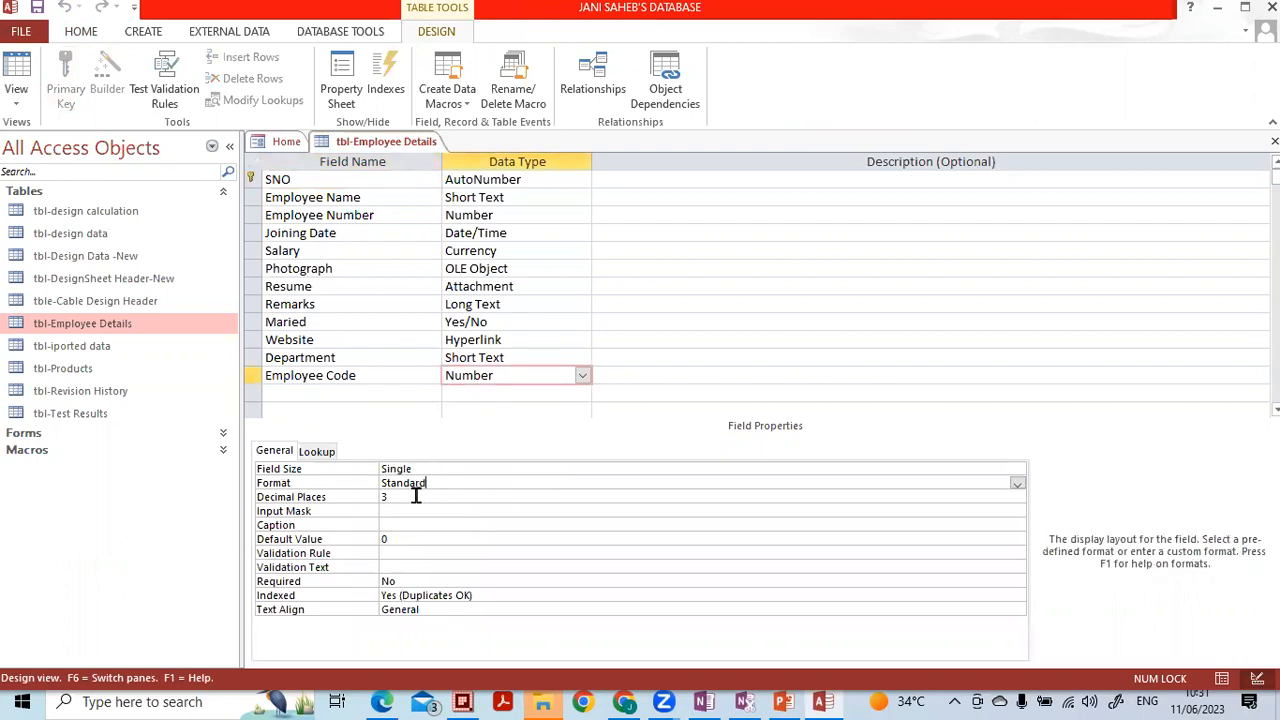
click(398, 496)
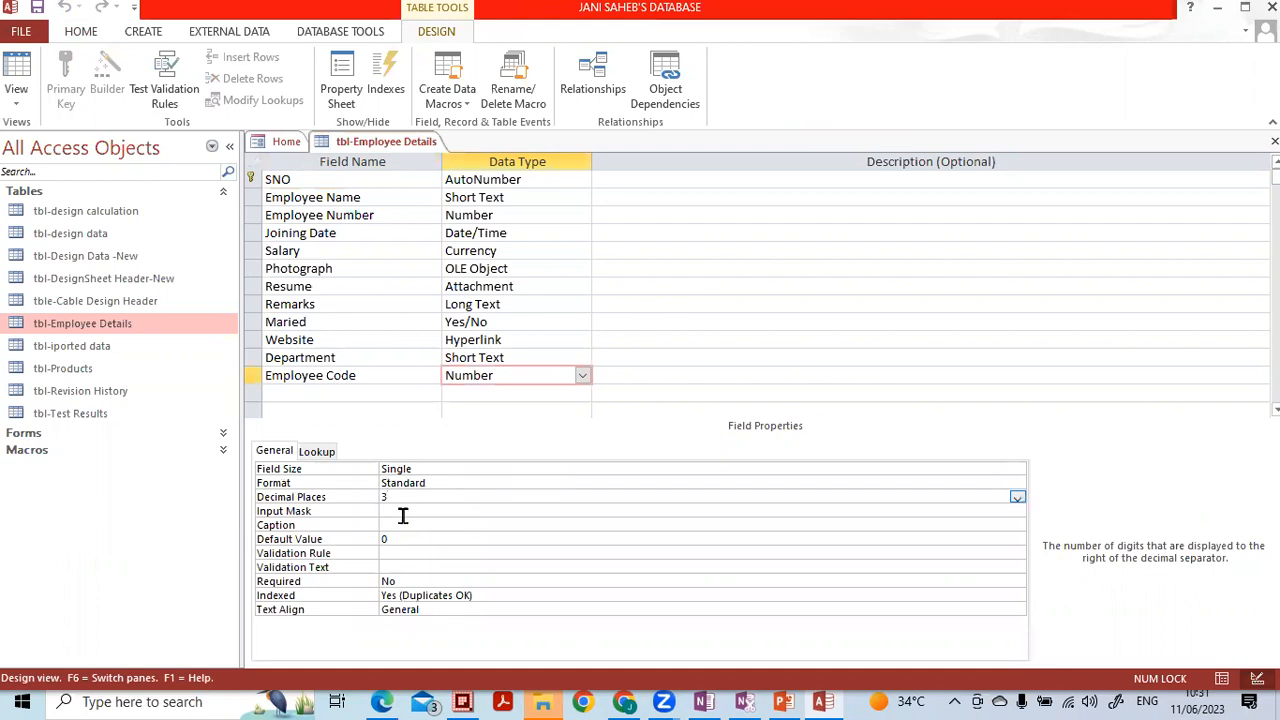
Step: Try to start the Input Mask Wizard for the Employee Code field
click(412, 513)
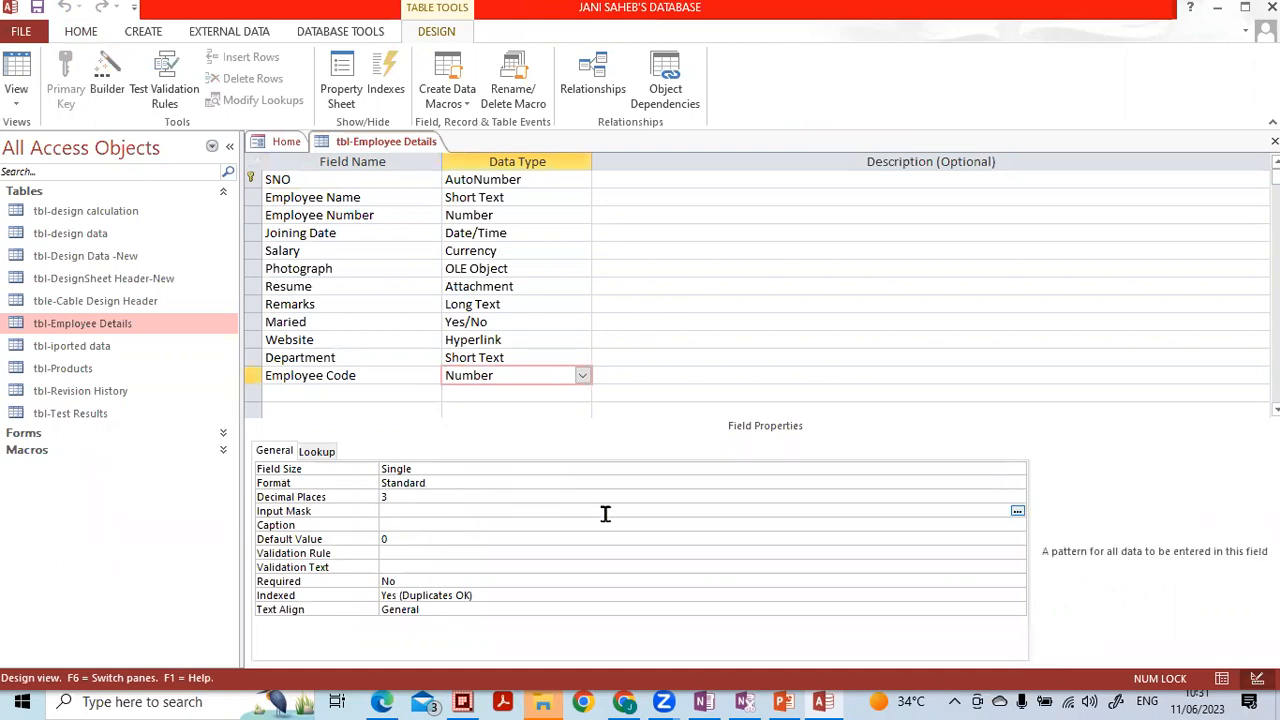
click(1017, 512)
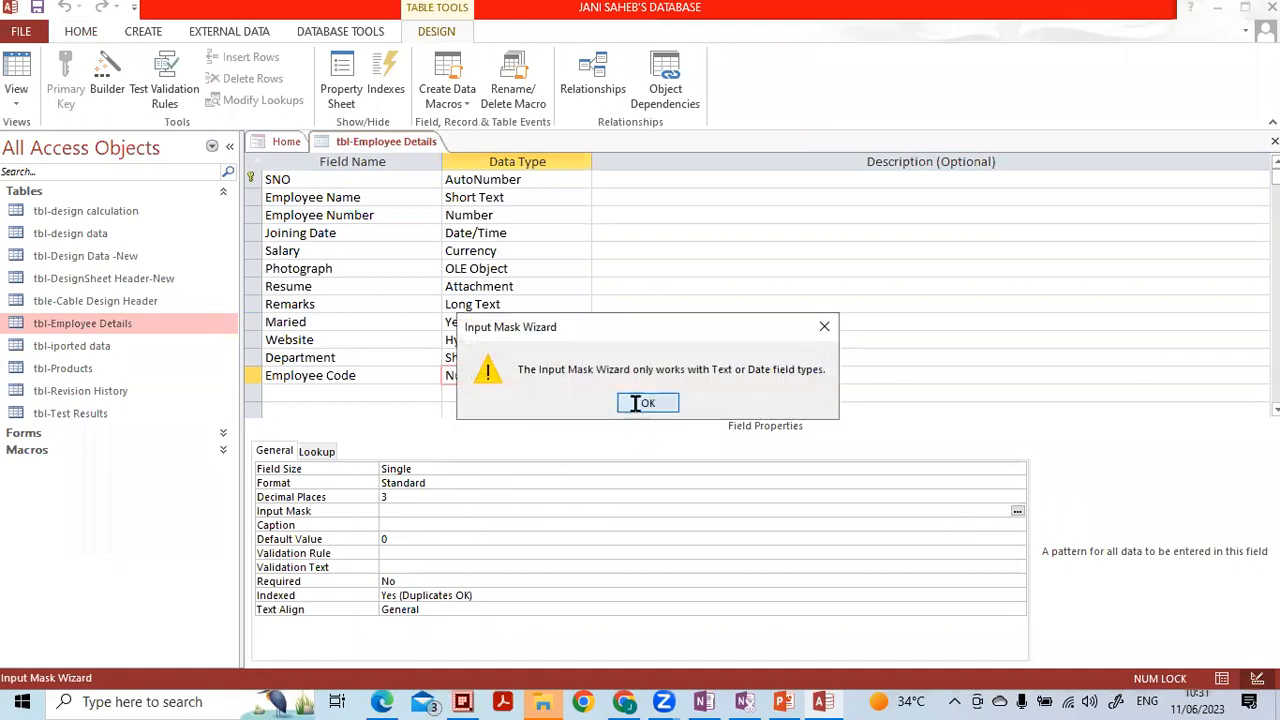
click(647, 403)
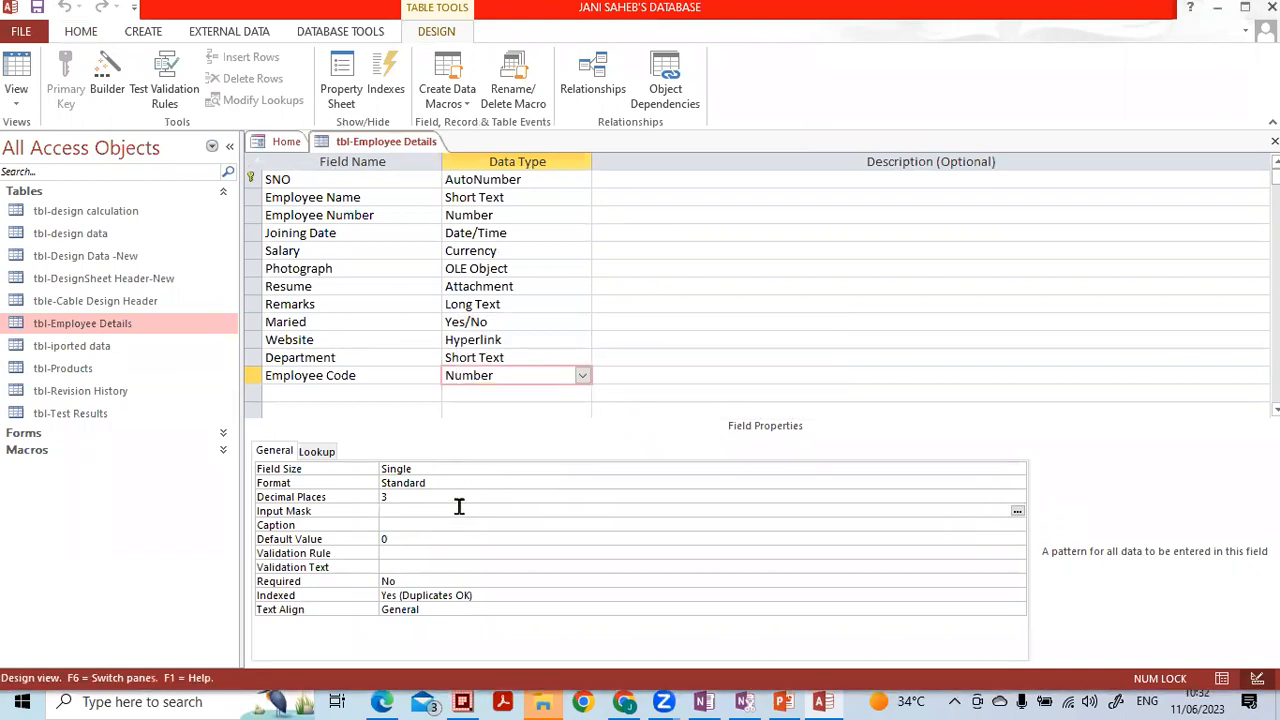
click(1017, 512)
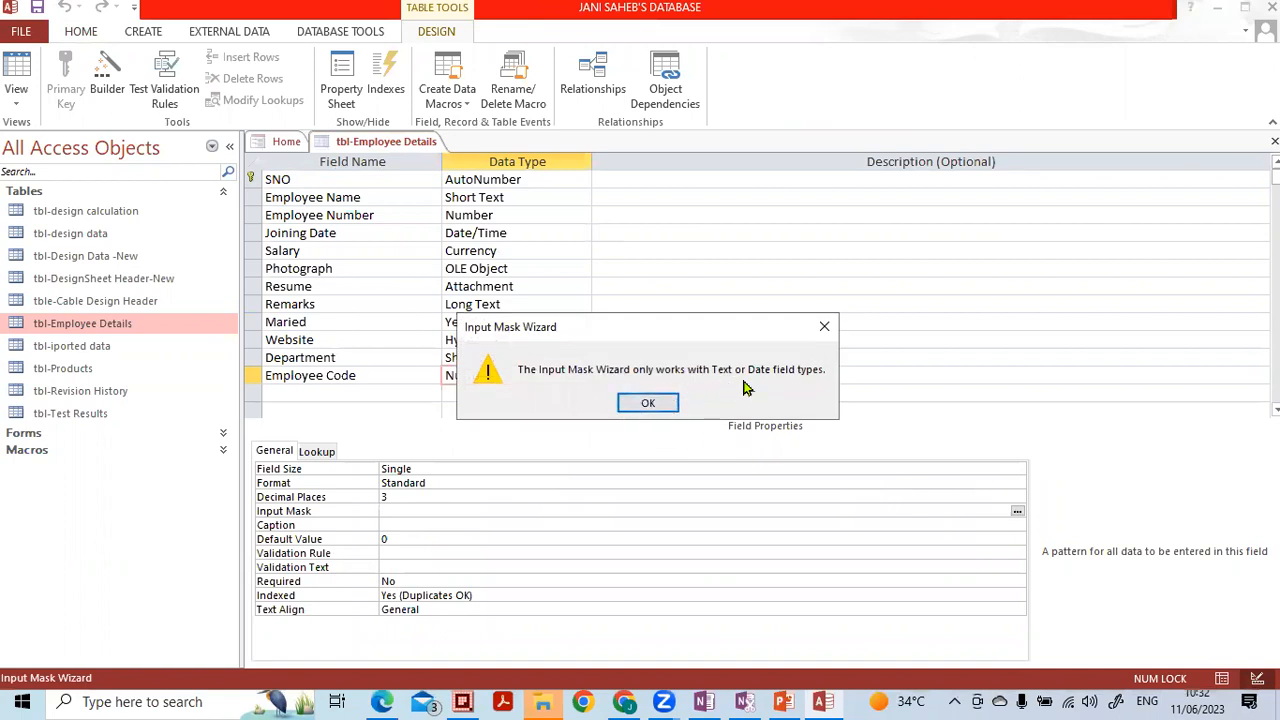
click(638, 404)
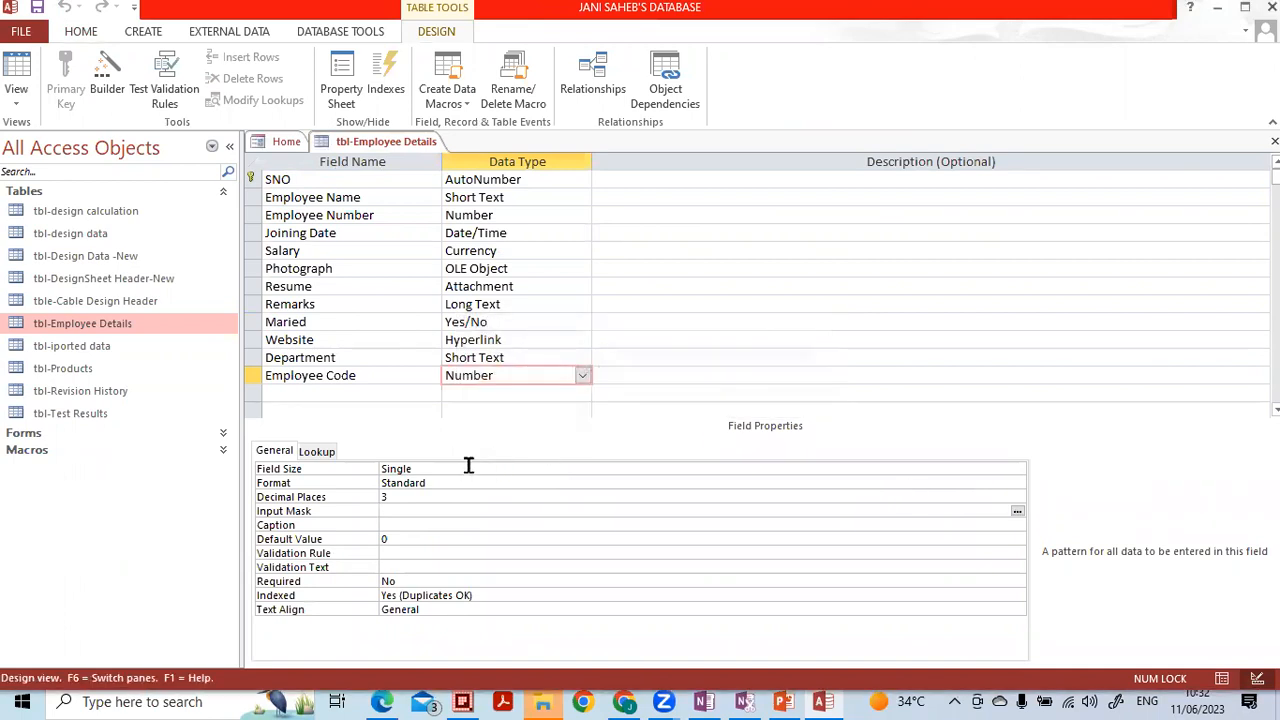
Step: Set the Employee Code field's Default Value to 10 and its Validation Text to >-1
click(461, 519)
click(453, 540)
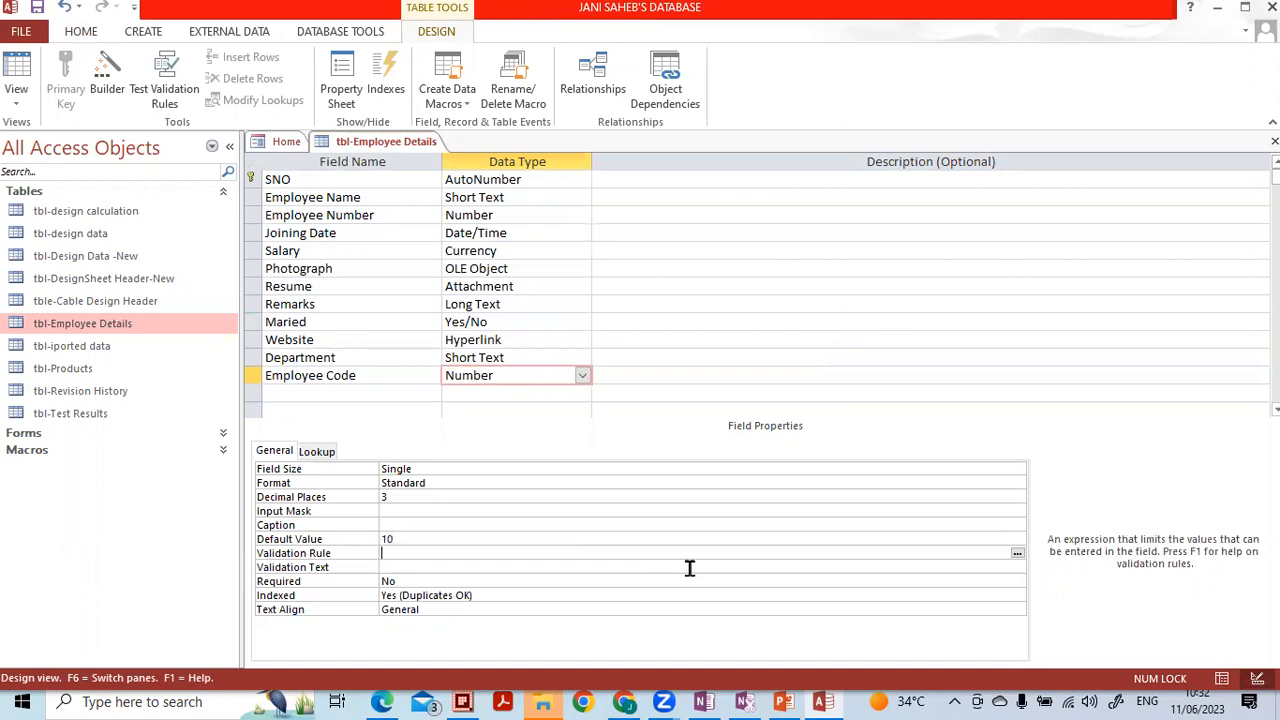
click(530, 562)
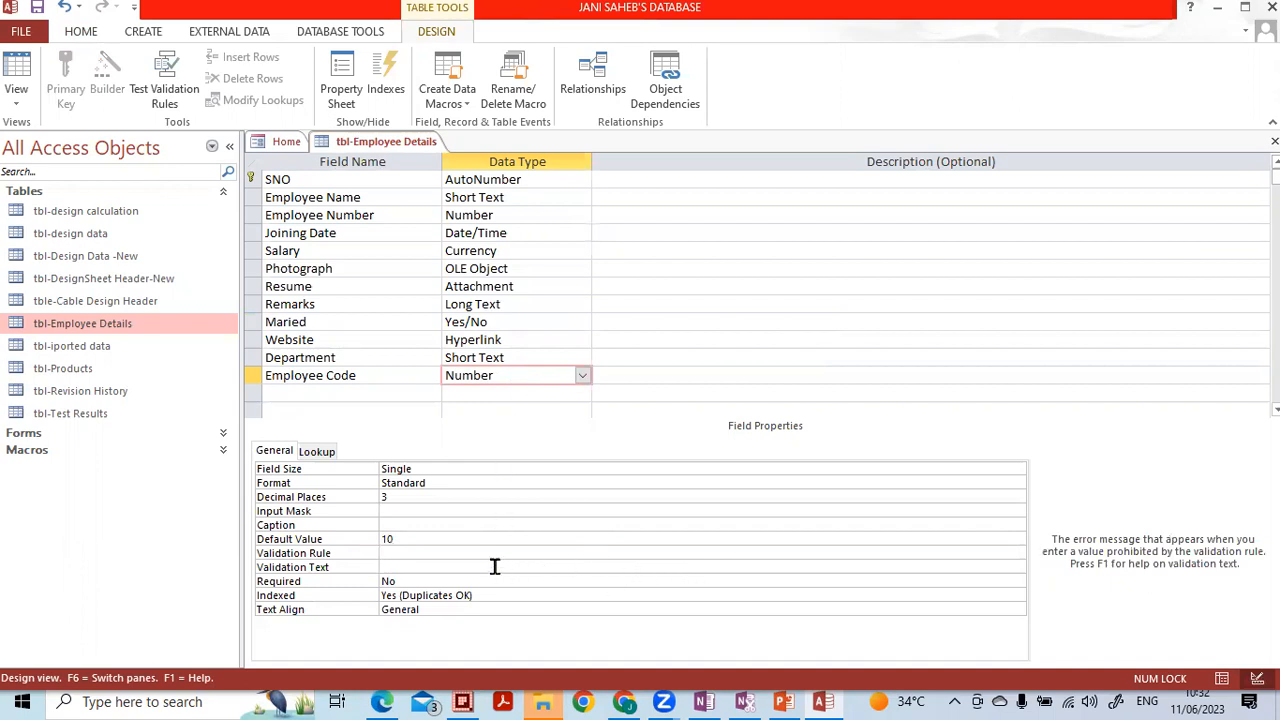
text(>-1)
key(Return)
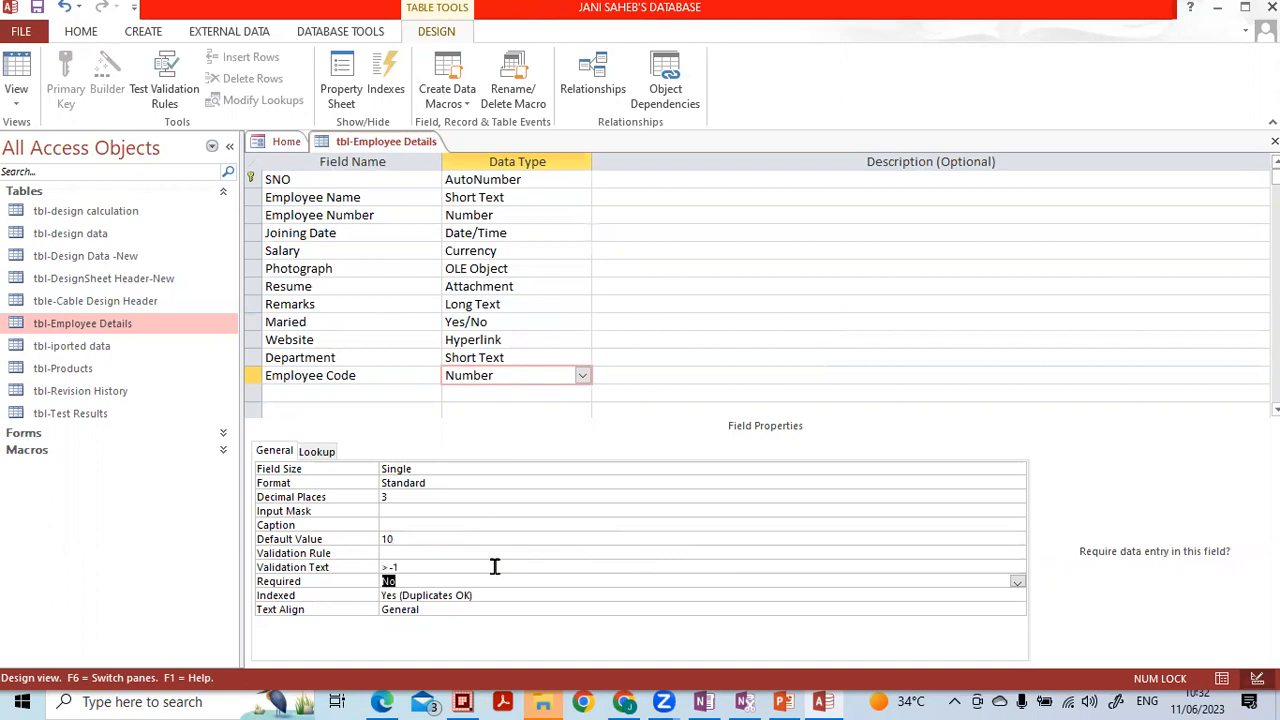
Step: Set the Employee Code field's Text Align property to Left
click(425, 611)
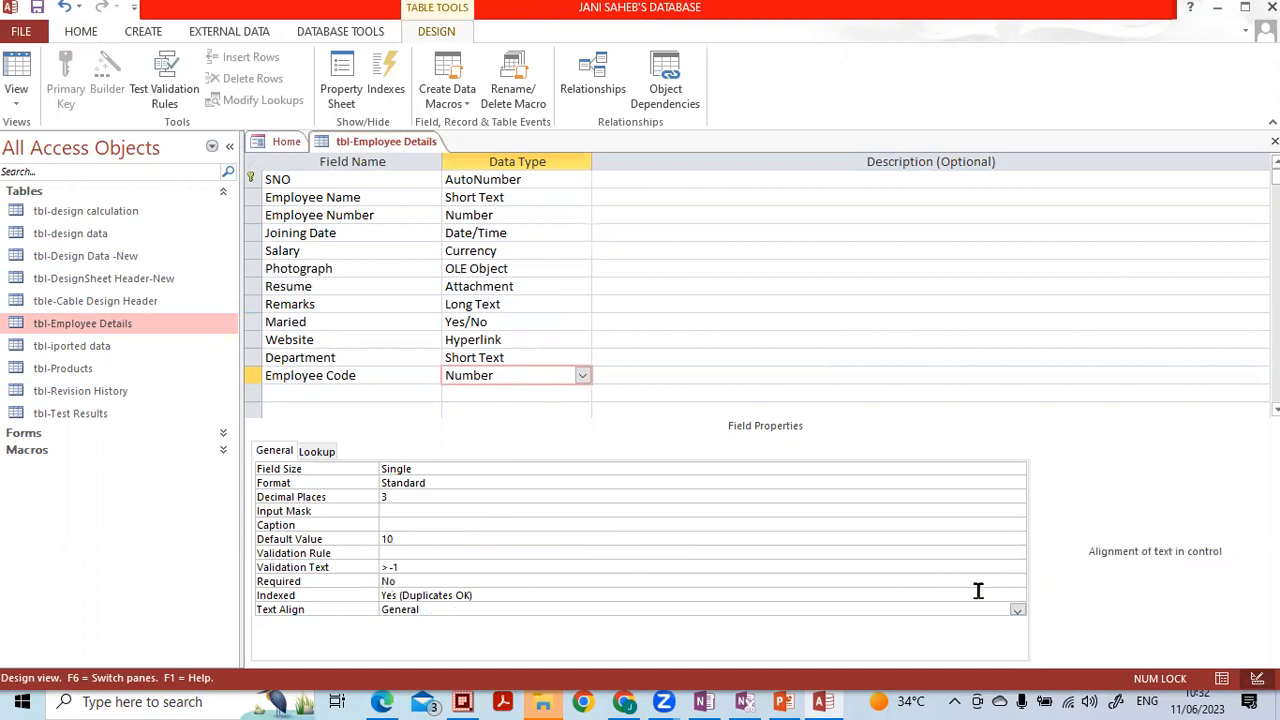
click(1017, 613)
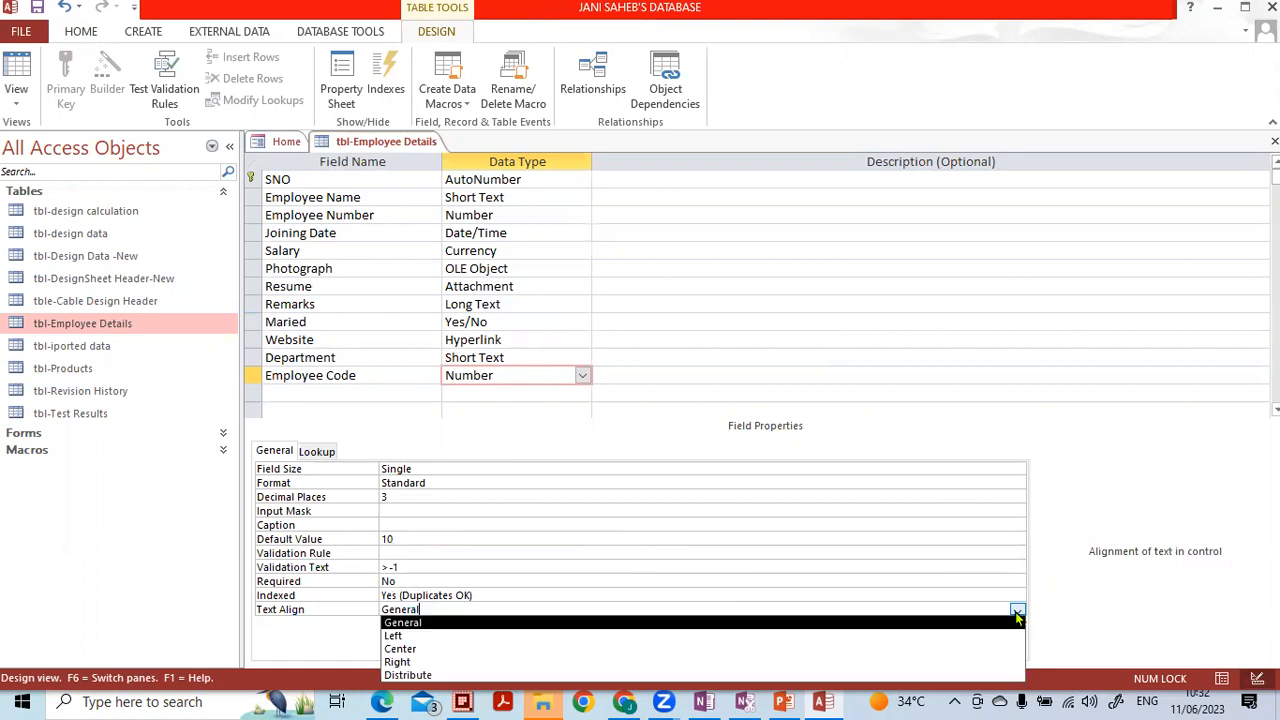
click(594, 640)
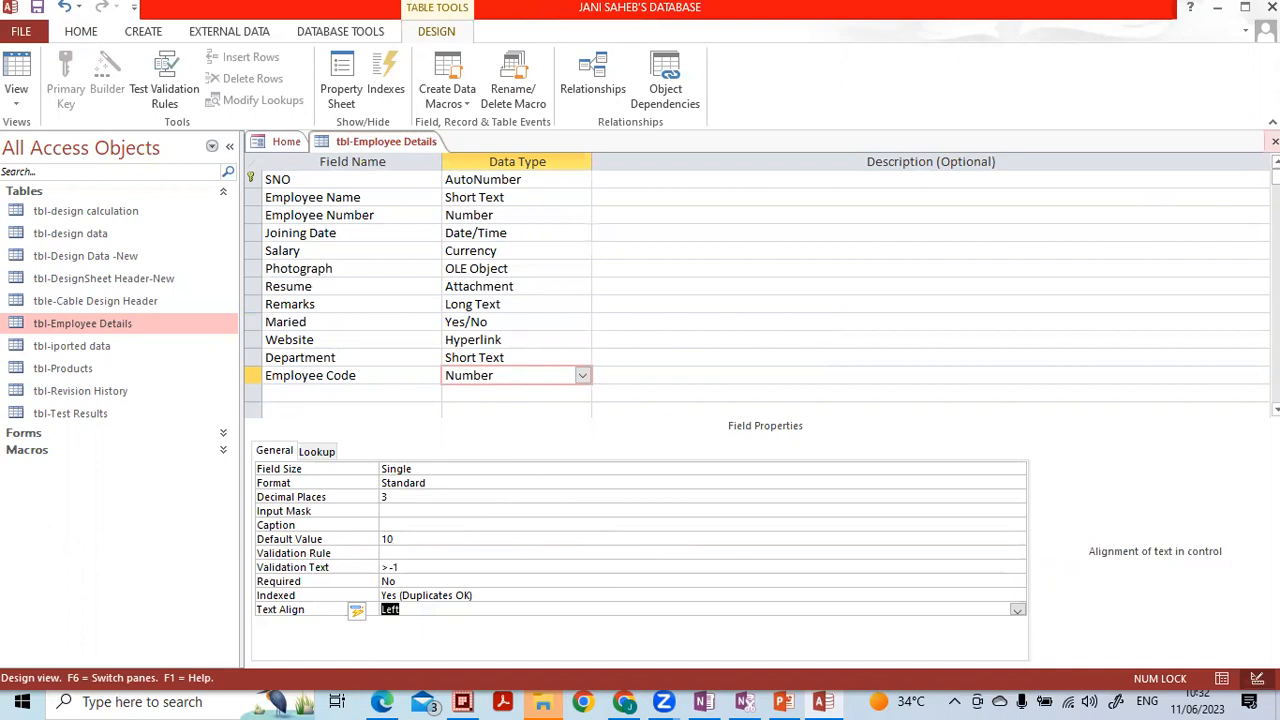
Step: Close the design of tbl-Employee Details without saving the changes
click(1274, 141)
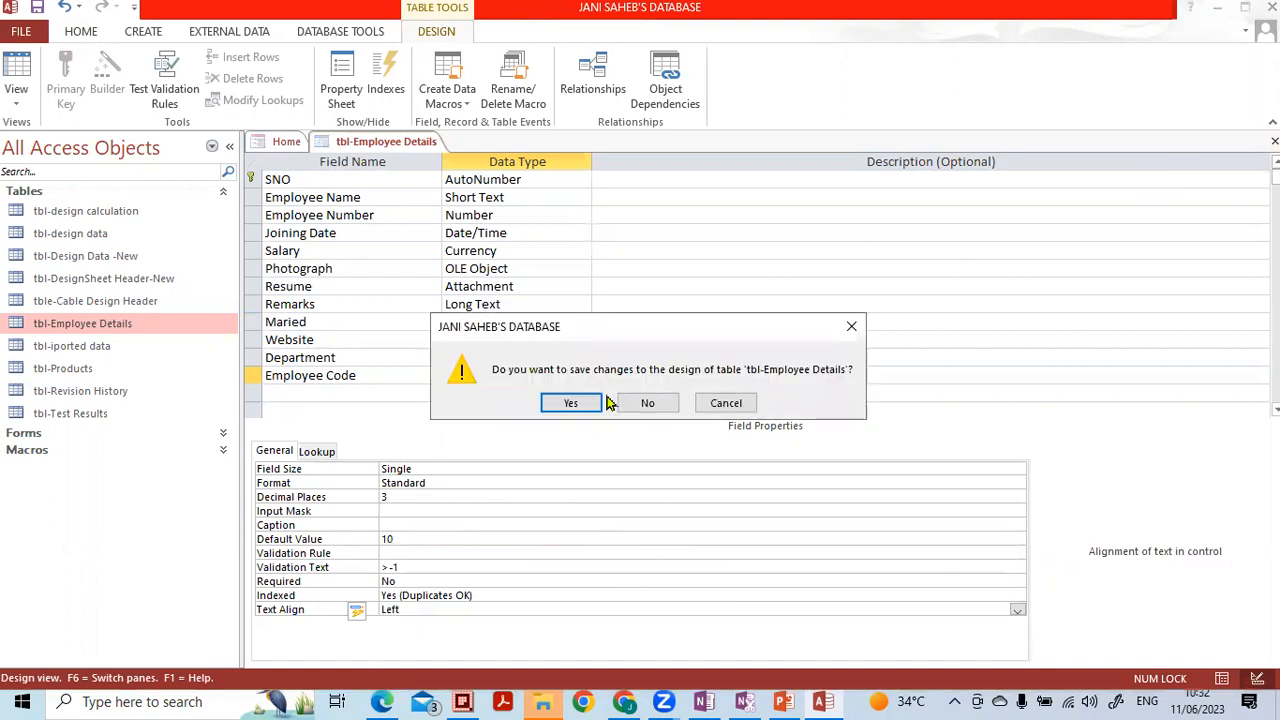
click(722, 404)
click(476, 537)
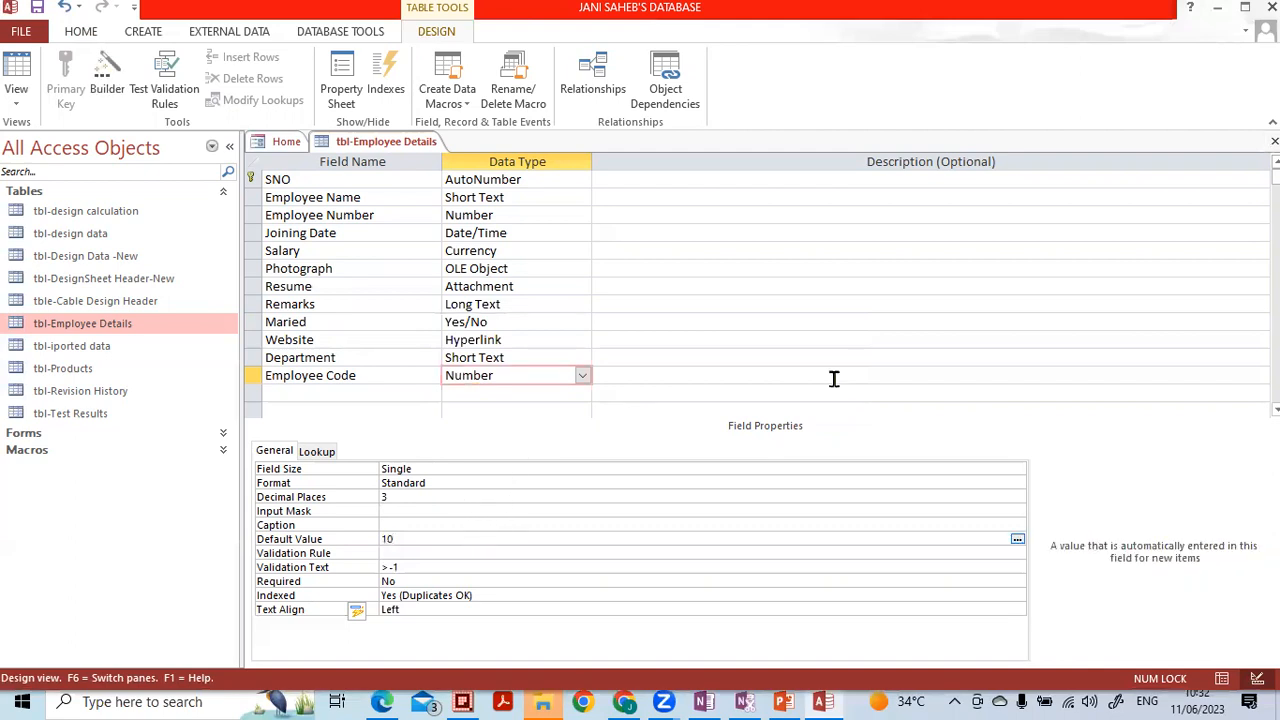
click(1274, 141)
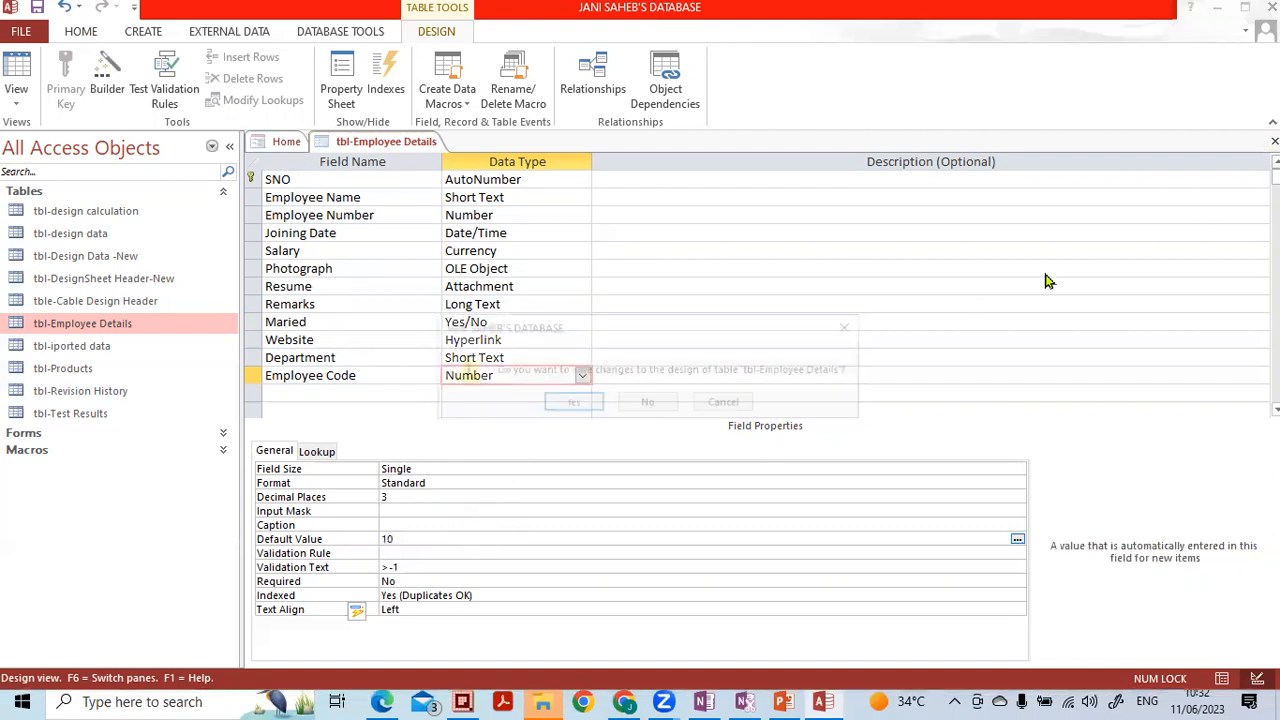
click(648, 403)
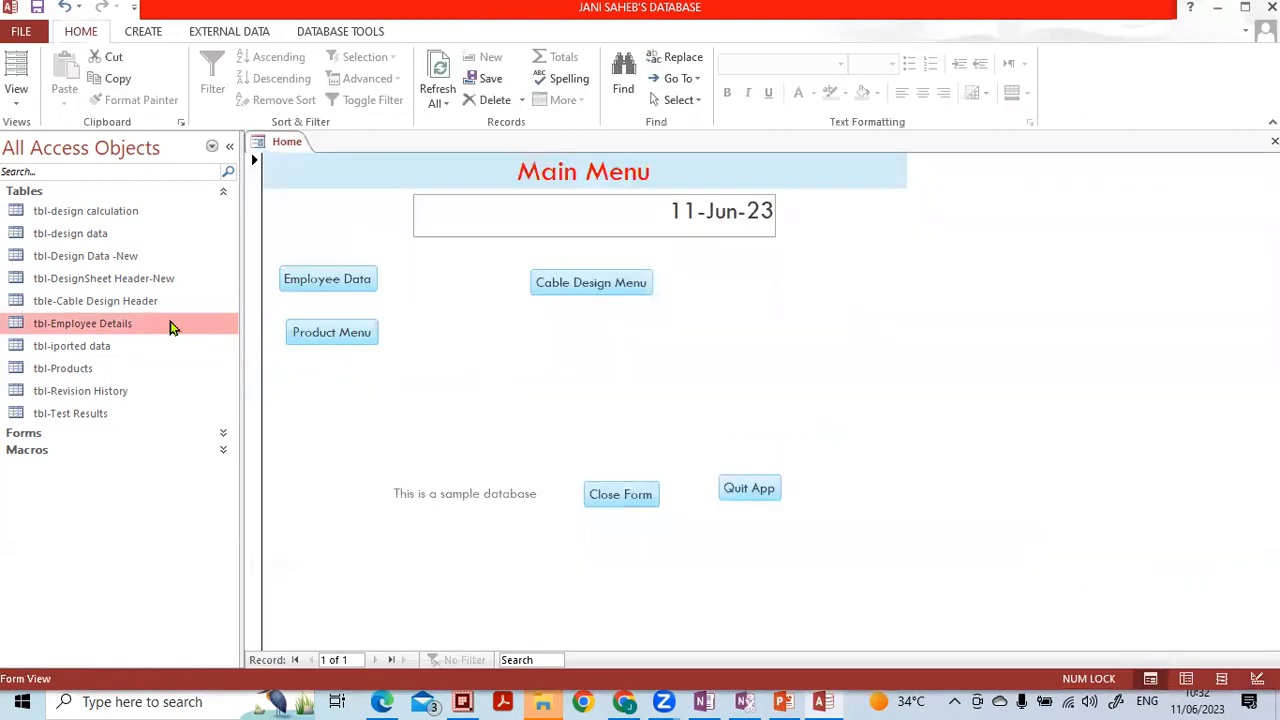
Step: Reopen tbl-Employee Details in datasheet view and widen the Salary column to fit its contents
double_click(170, 322)
click(630, 268)
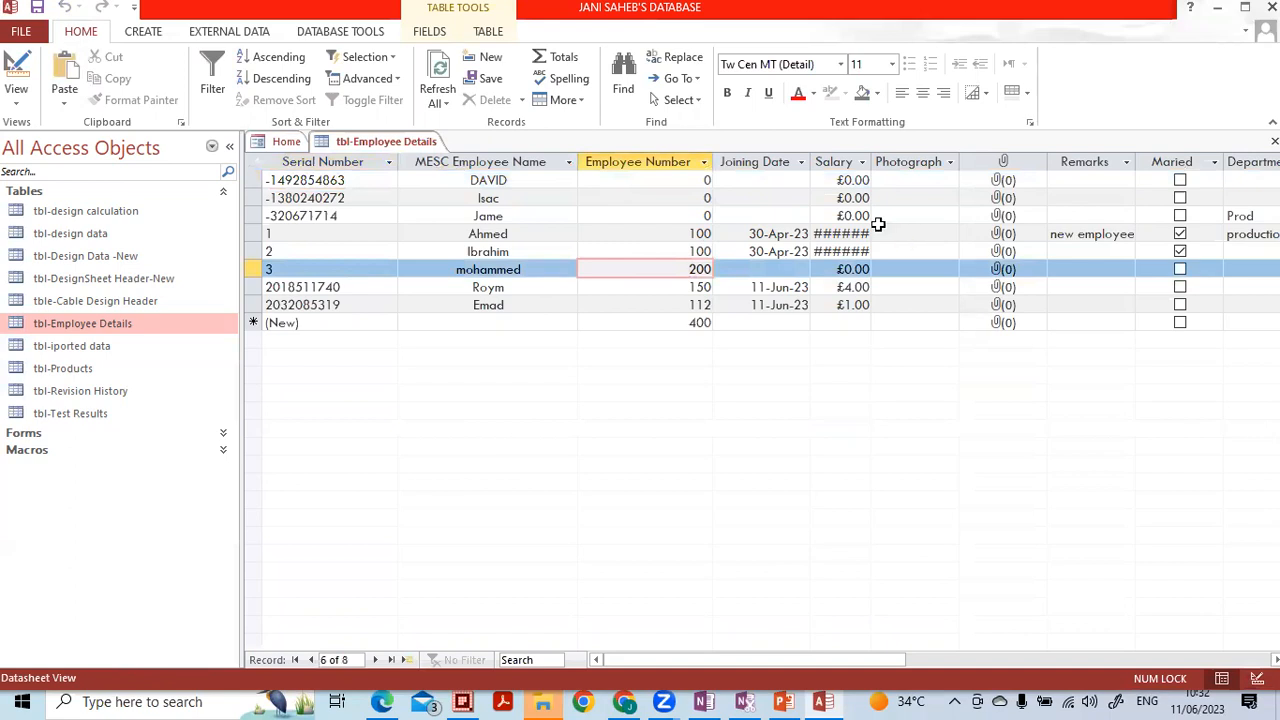
click(852, 304)
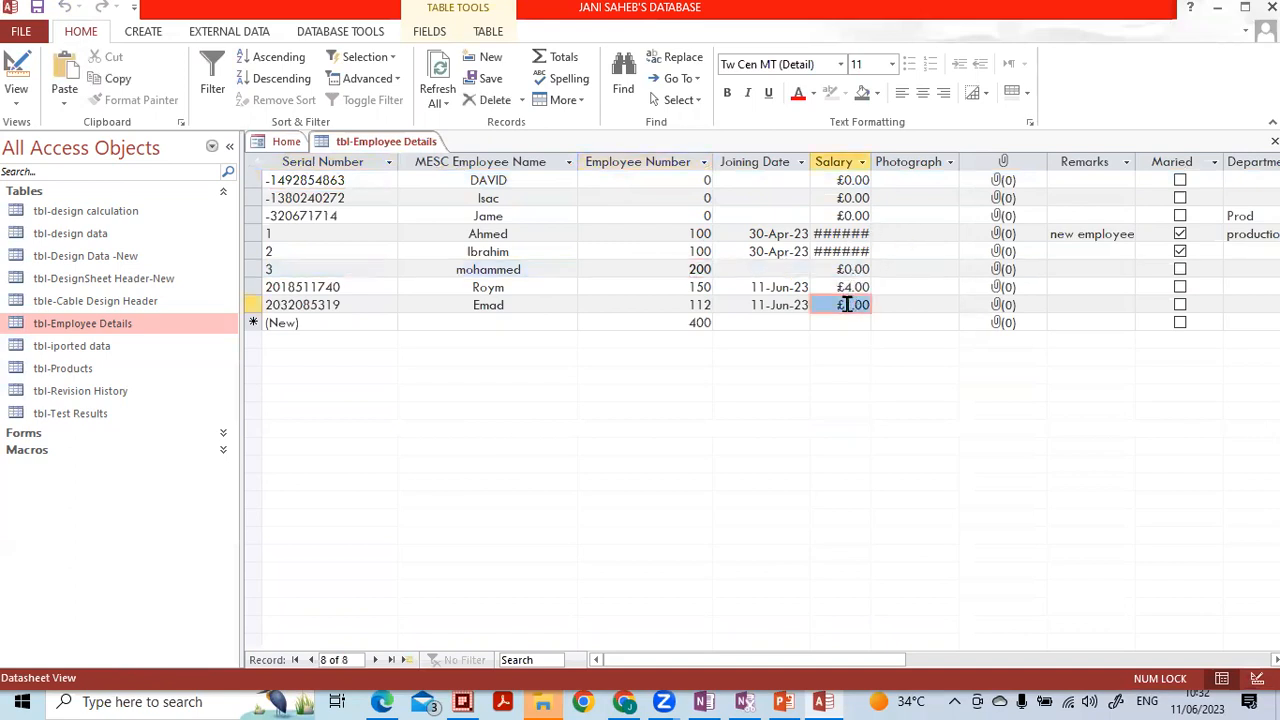
double_click(875, 161)
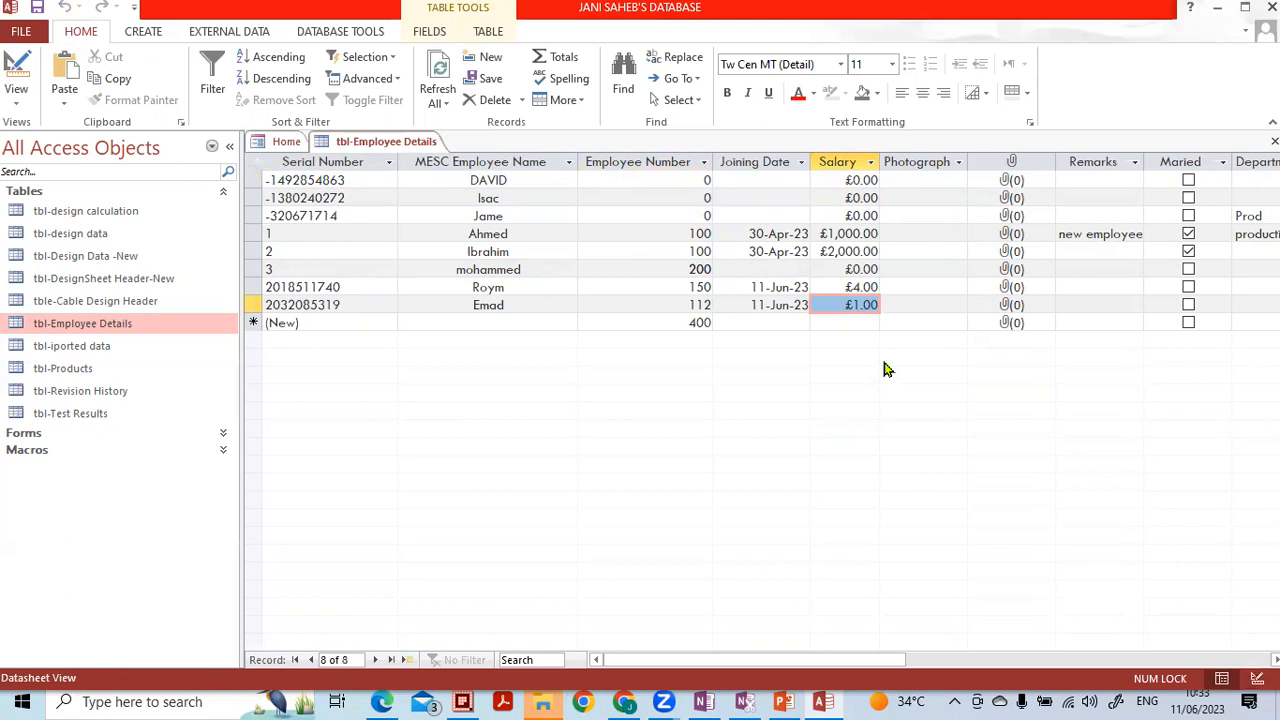
Step: Add a new record with Abcd as the MESC Employee Name
click(468, 322)
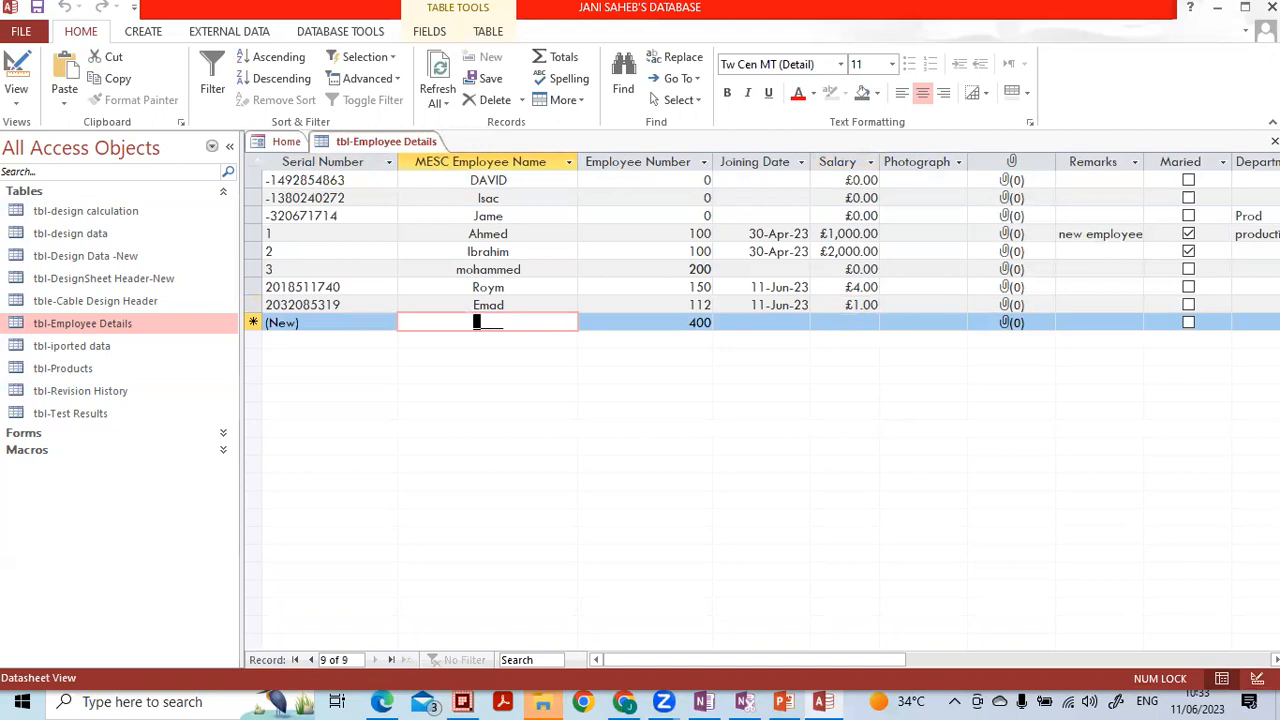
text(Abcd)
click(488, 340)
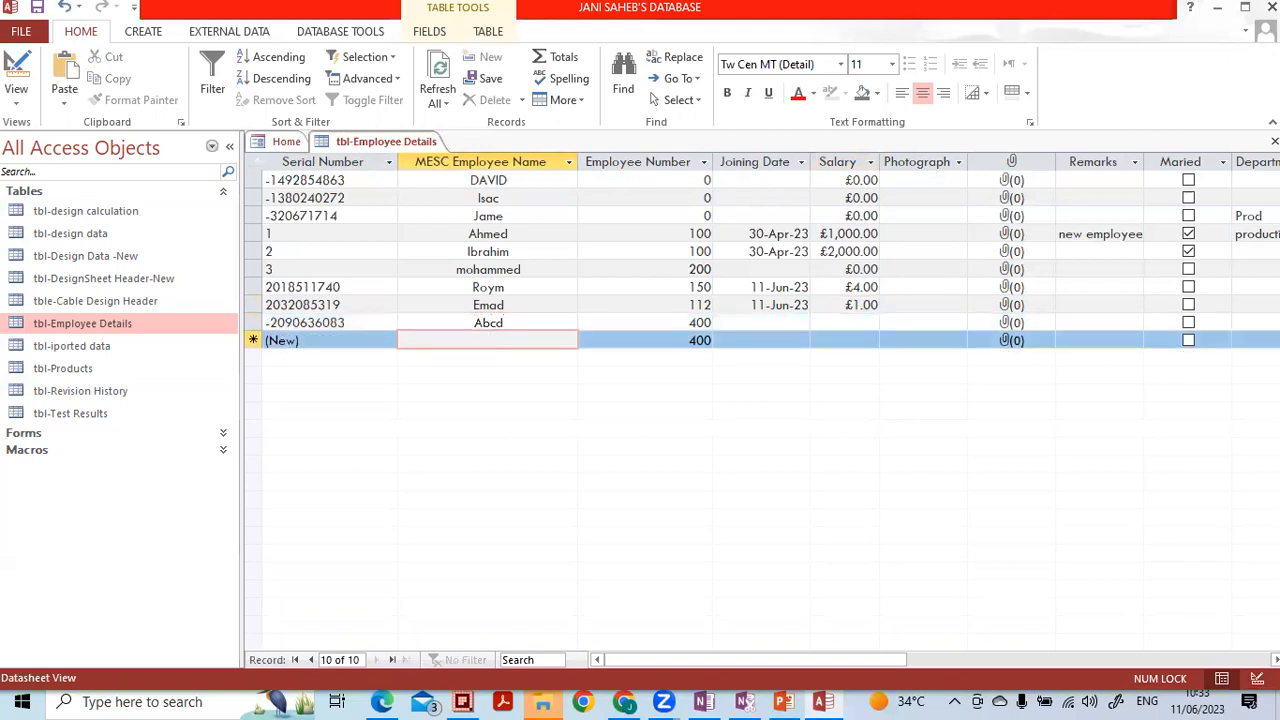
Step: Examine the Employee Number, Joining Date and Salary cells of the new record and the Employee Number values of the records above it
key(Up)
key(Right)
key(Right)
key(Right)
key(Left)
key(Right)
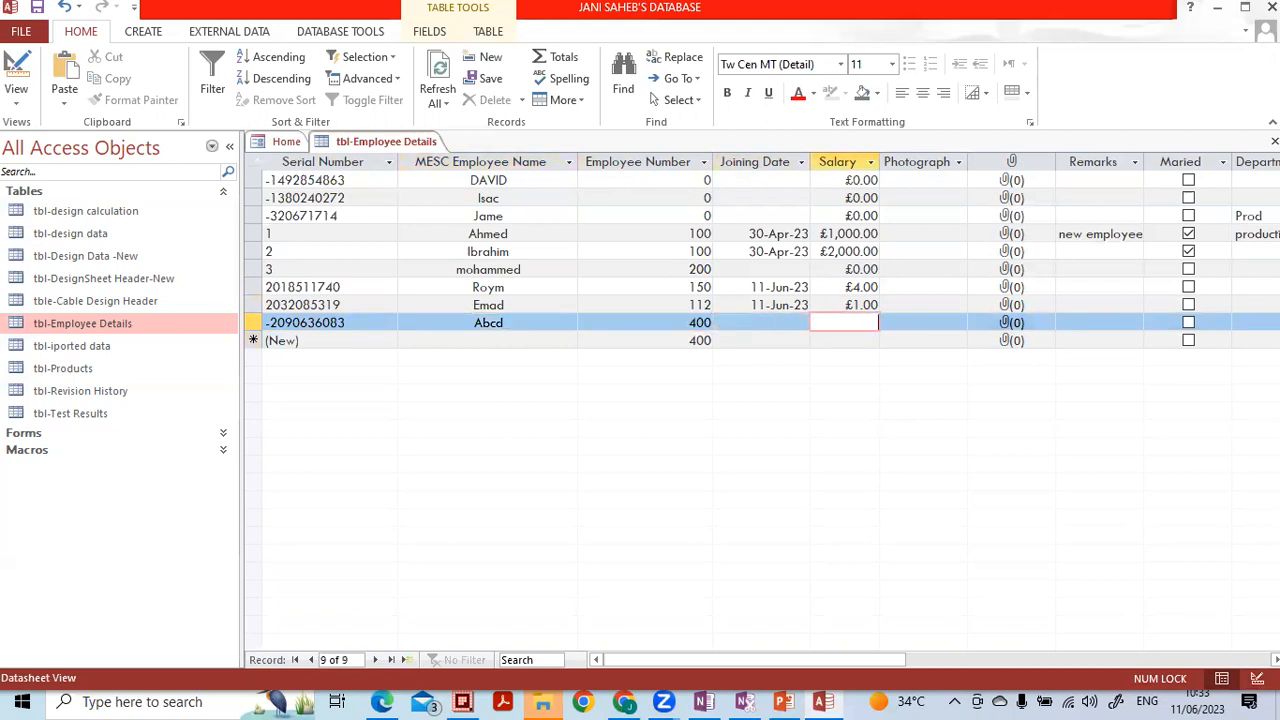
key(Left)
key(Left)
key(Up)
key(Up)
key(Up)
key(Up)
key(Up)
key(Down)
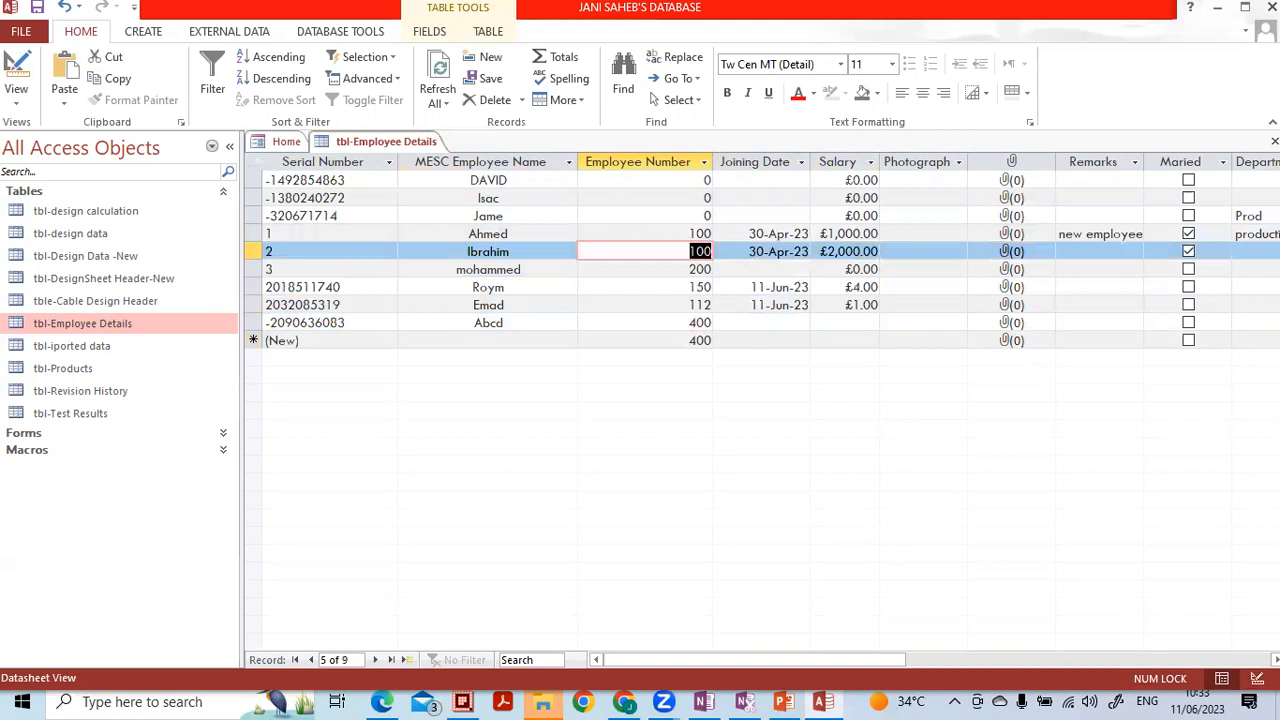
key(Down)
key(Down)
key(Down)
key(Down)
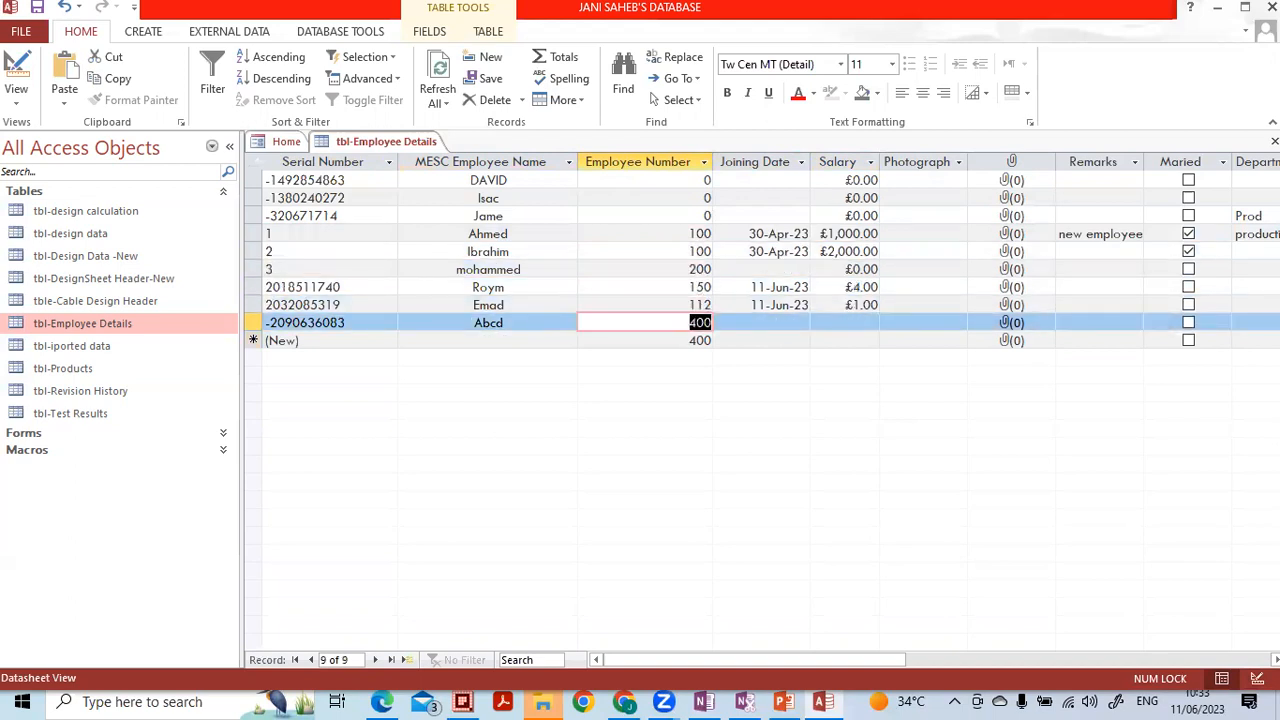
Step: Add another new record with Mbcd as the MESC Employee Name
key(Down)
key(Left)
key(Left)
key(Right)
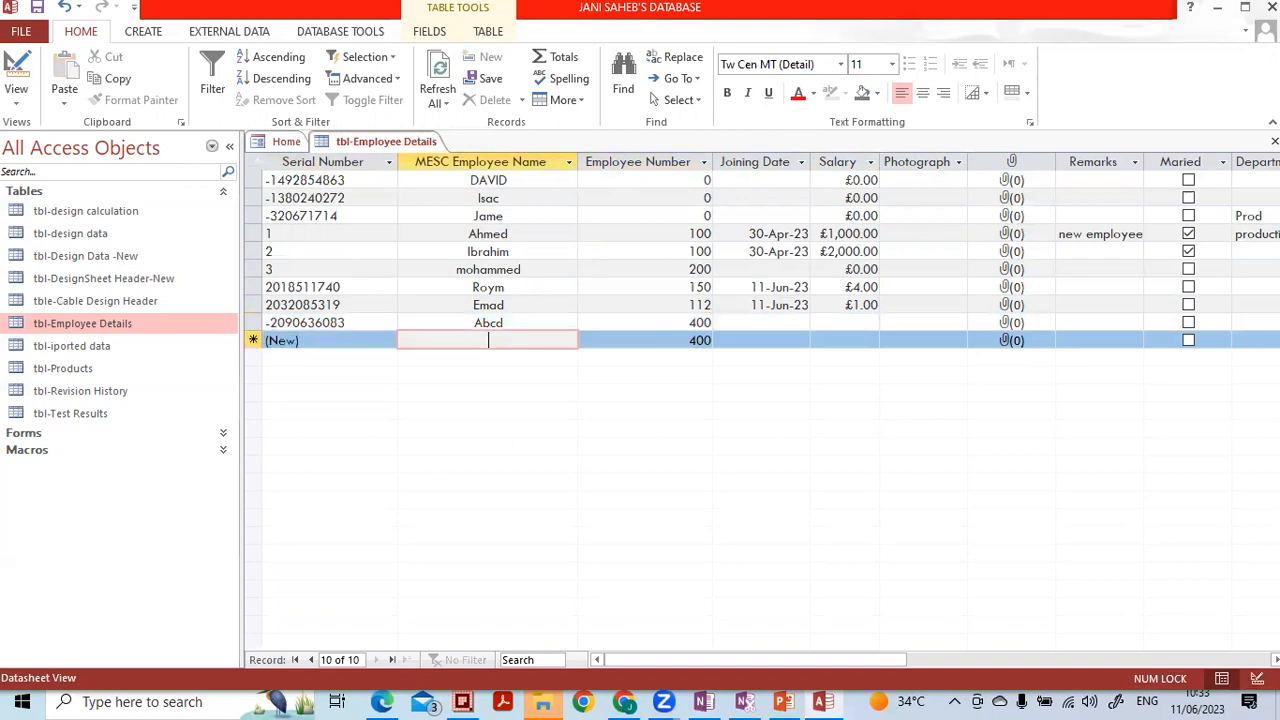
text(Mbcd)
key(Down)
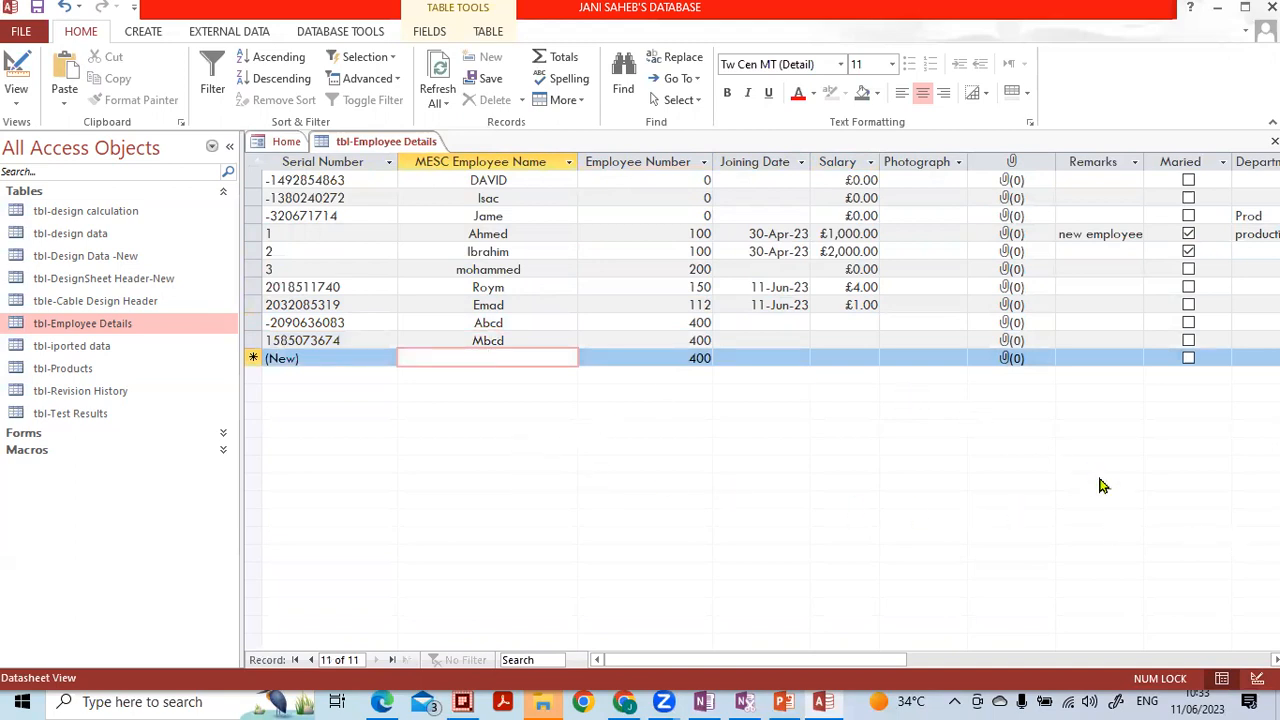
Step: In design view, set the Salary field's Default Value to 500
click(1257, 679)
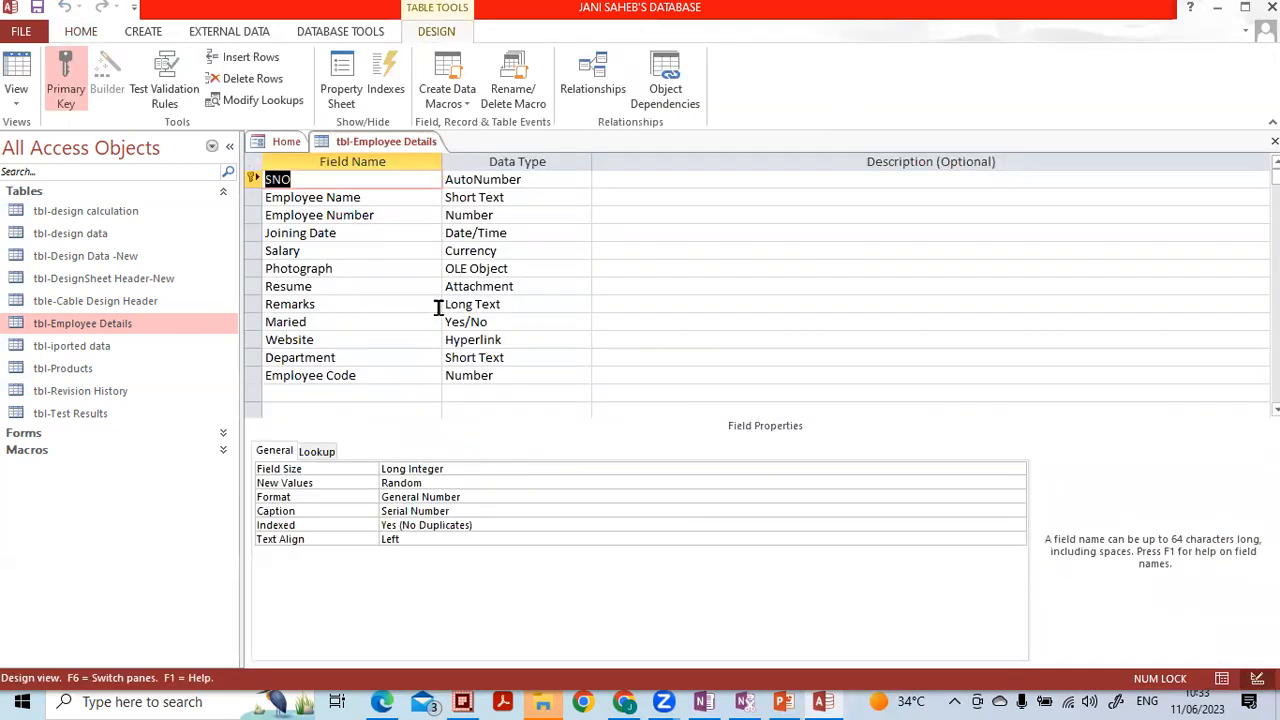
click(502, 252)
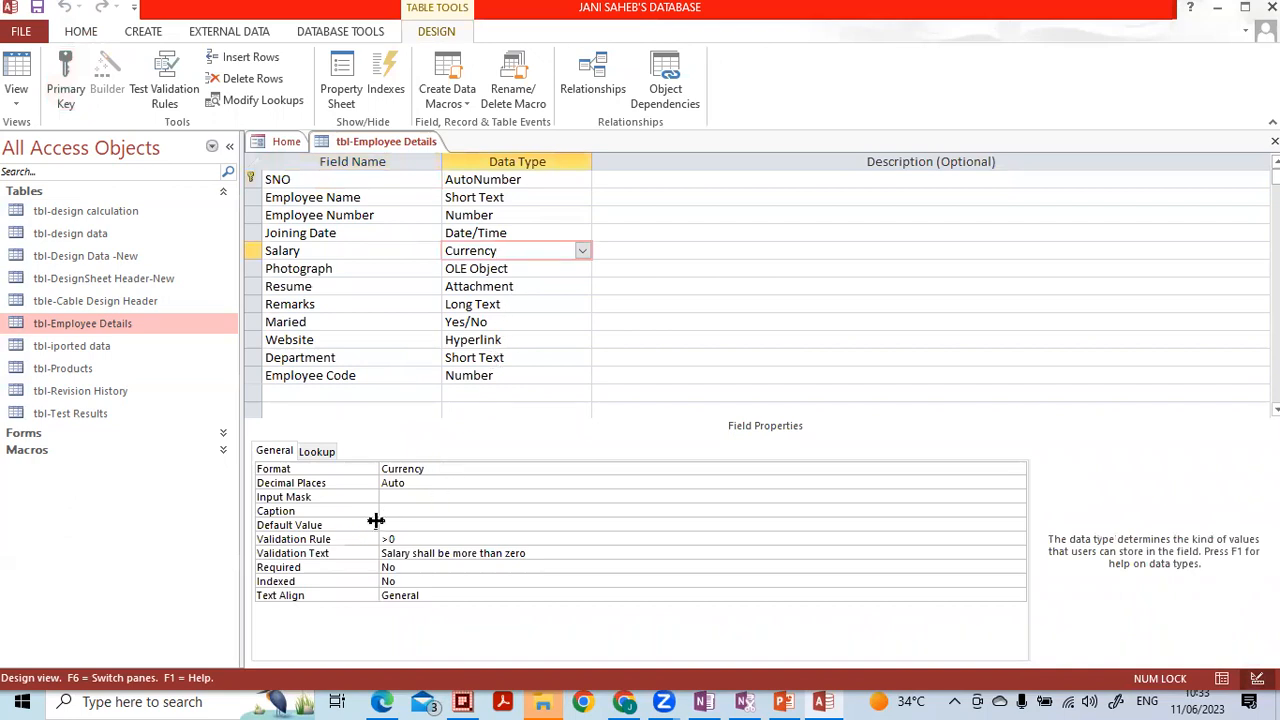
click(634, 525)
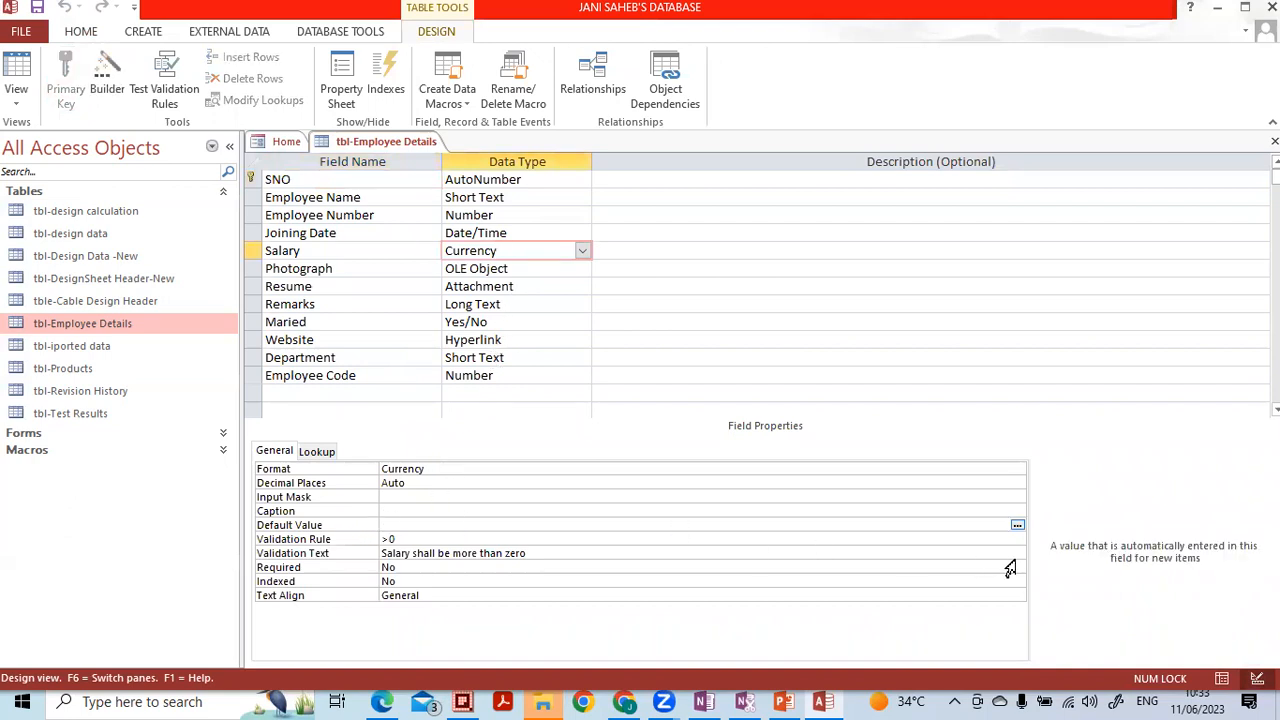
text(500)
key(Return)
key(Up)
Step: Add a new field named Nationality below Employee Code with the Short Text data type
click(371, 392)
key(Caps_Lock)
text(N)
key(Caps_Lock)
text(atio)
text(nala)
key(BackSpace)
text(al)
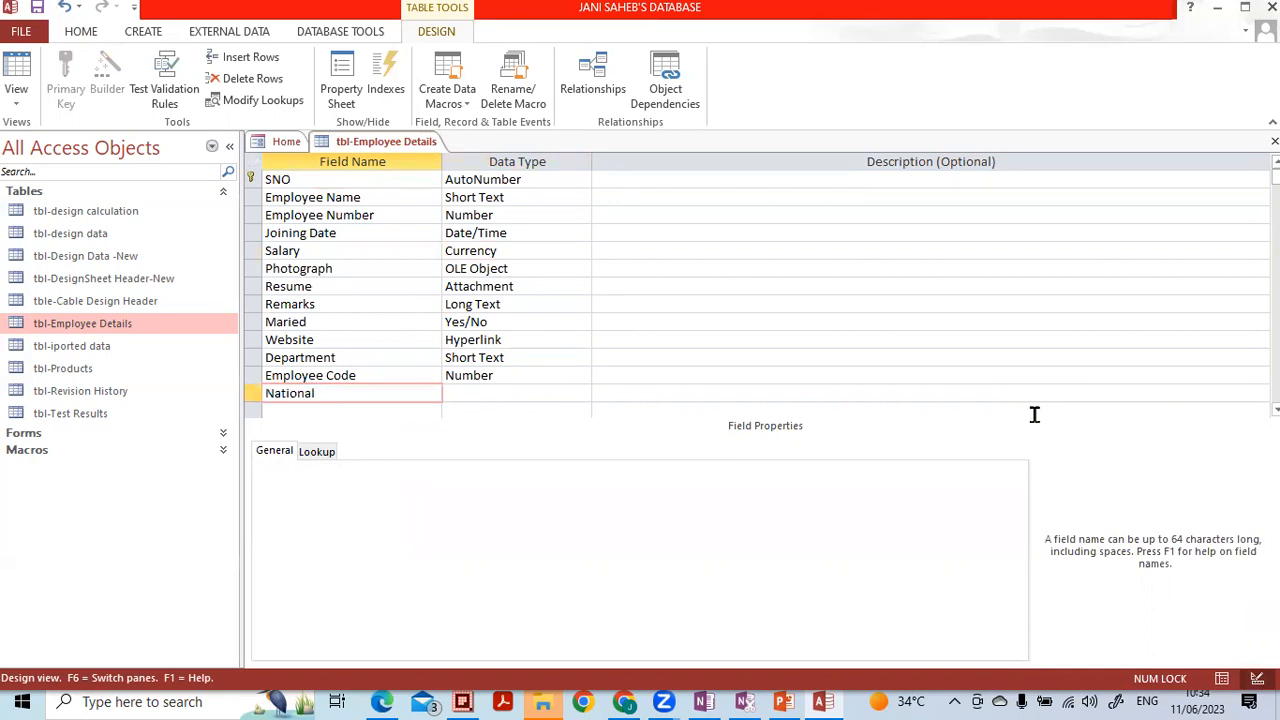
text(ity)
key(Tab)
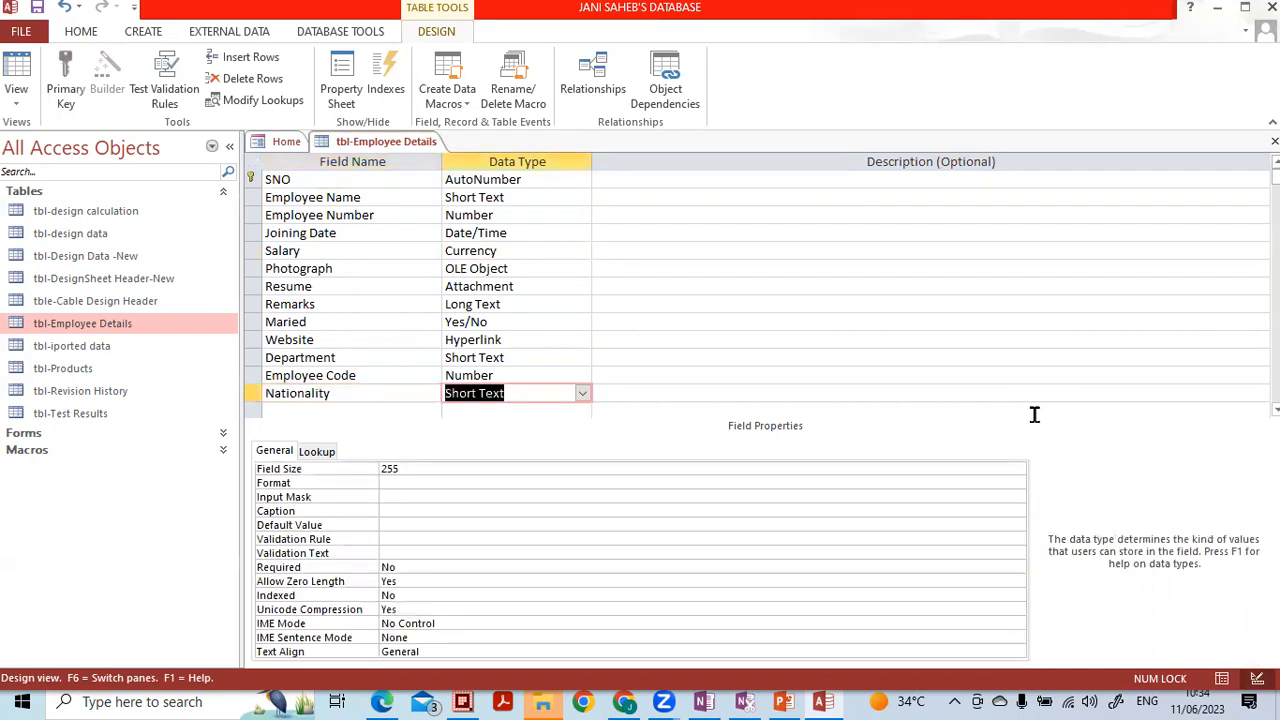
Step: Set the Nationality field's Default Value to Indian, then save the design changes and close the table
click(414, 525)
text(In)
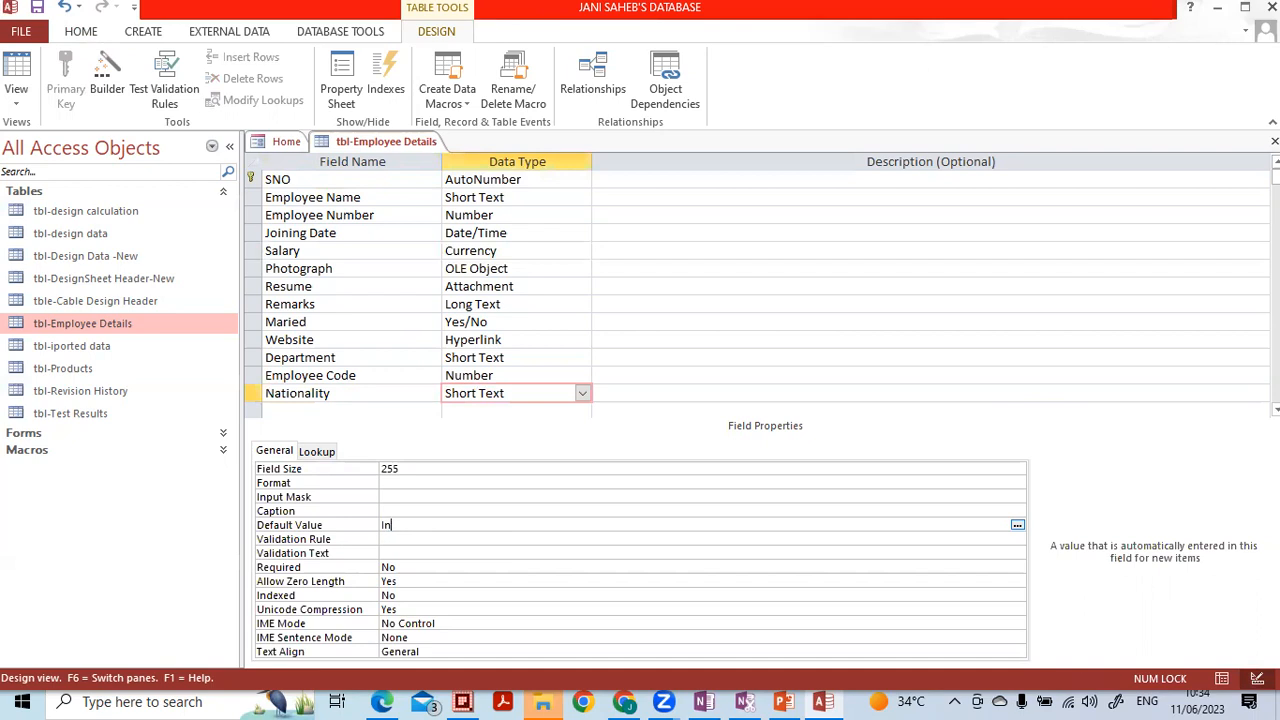
key(Return)
key(Up)
click(1274, 141)
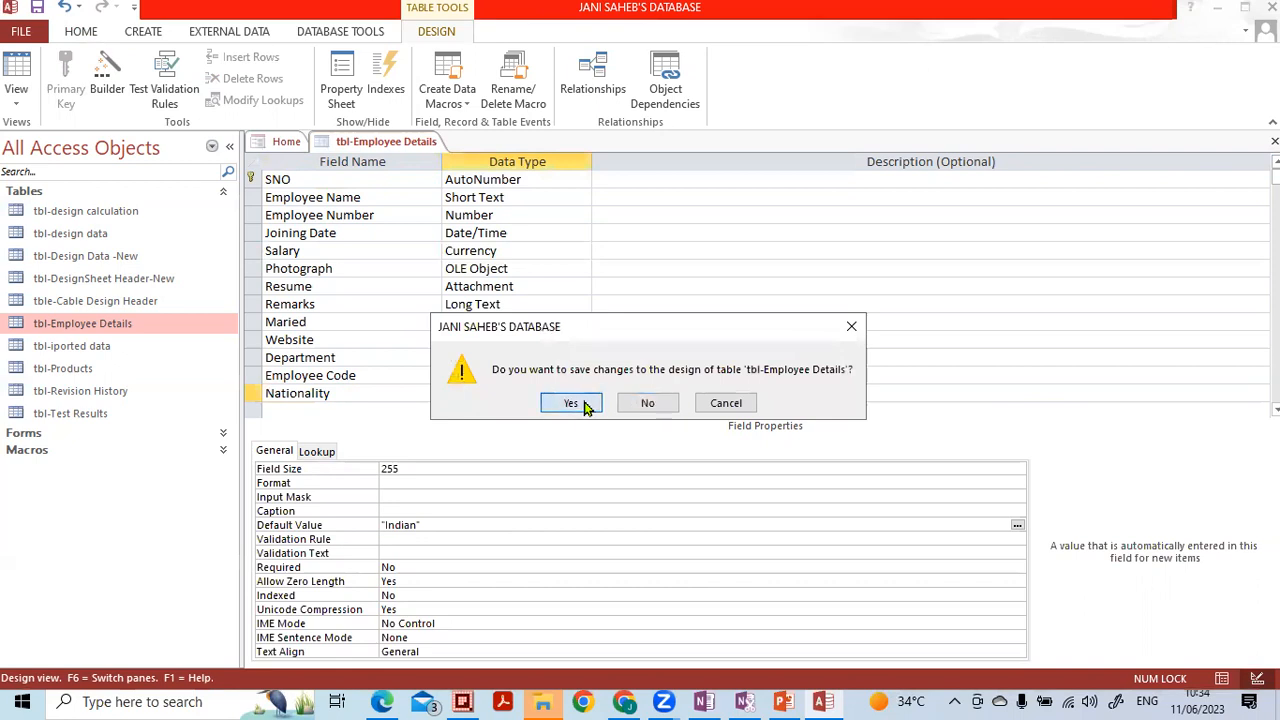
click(586, 404)
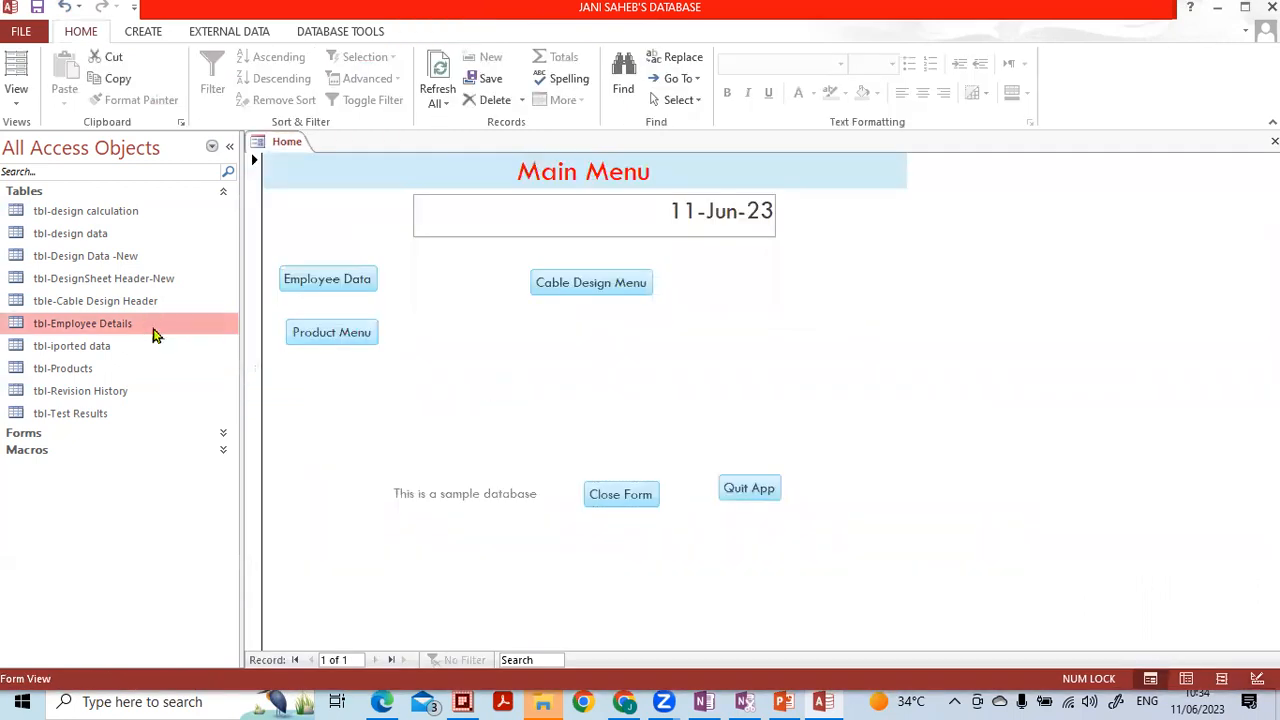
Step: Reopen the tbl-Employee Details table and add a new record with Xyxa as the MESC Employee Name
double_click(154, 326)
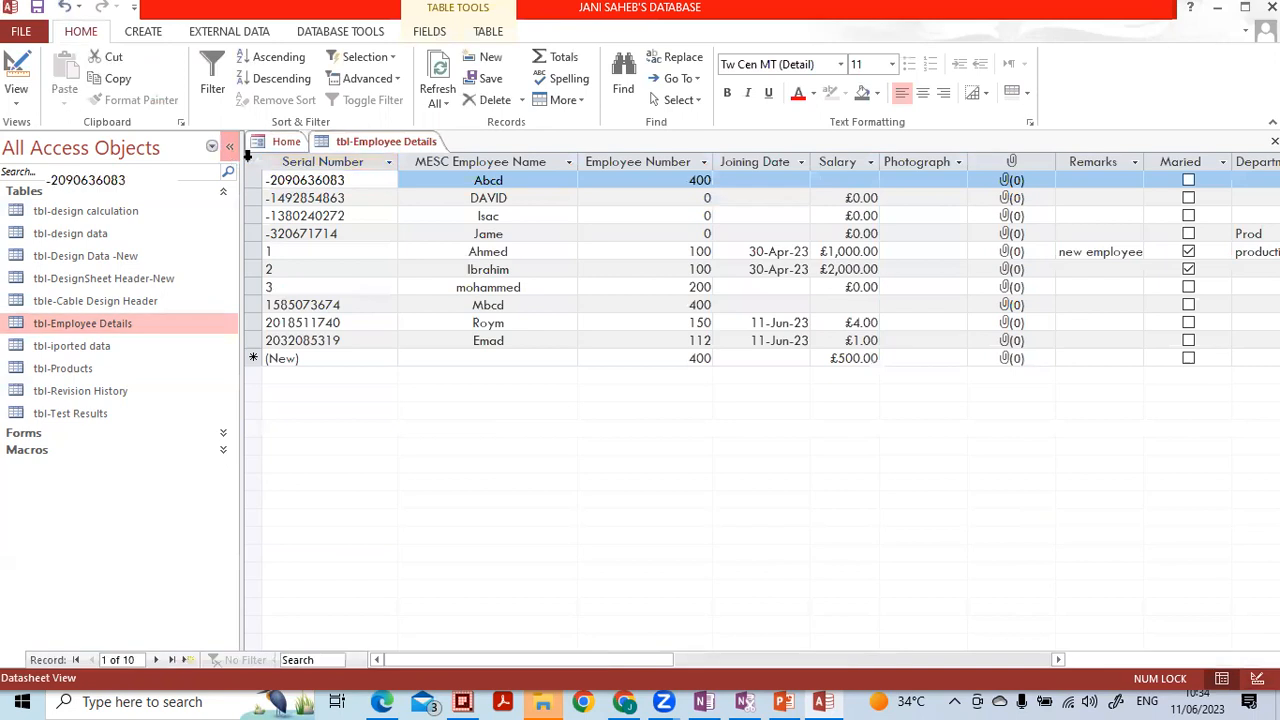
click(229, 146)
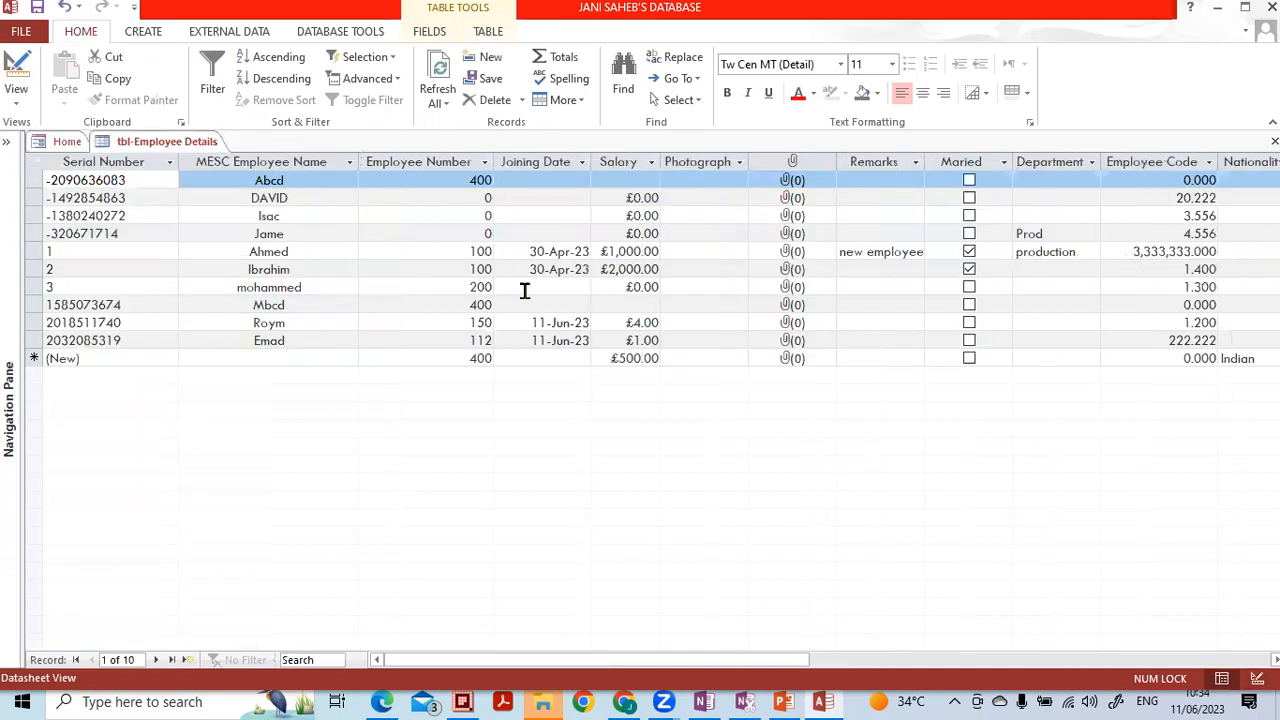
click(646, 356)
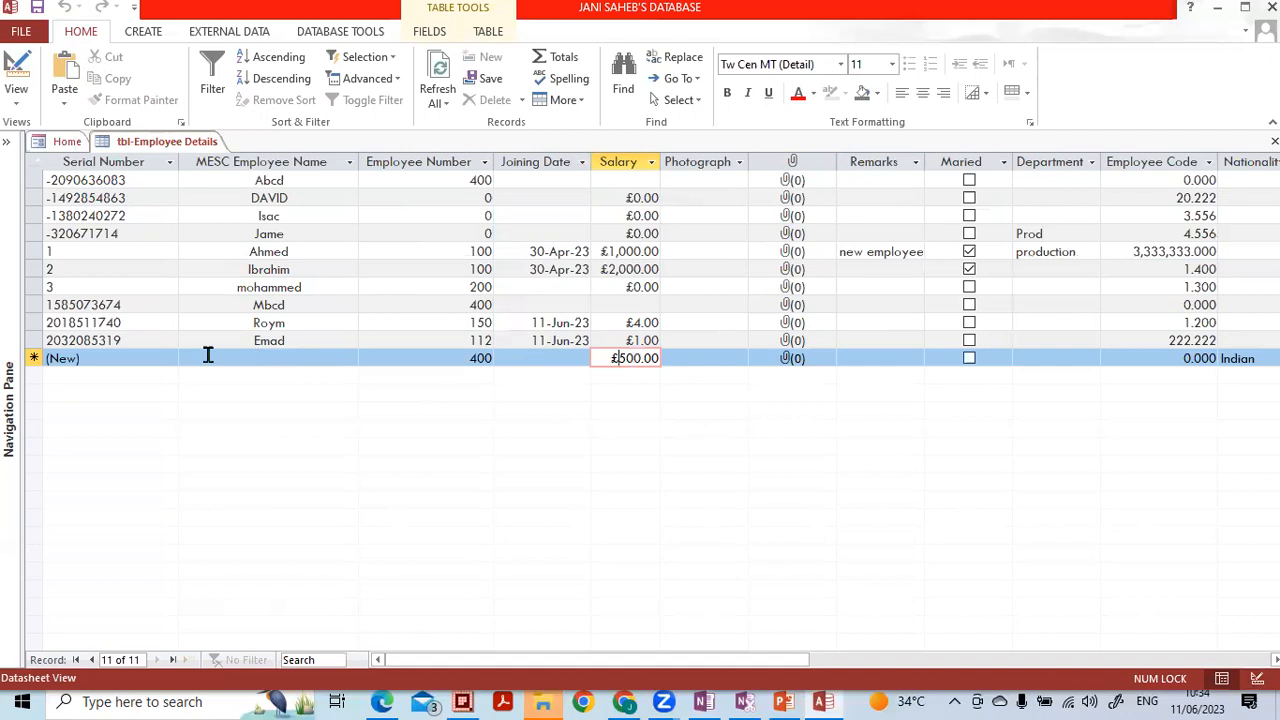
click(246, 357)
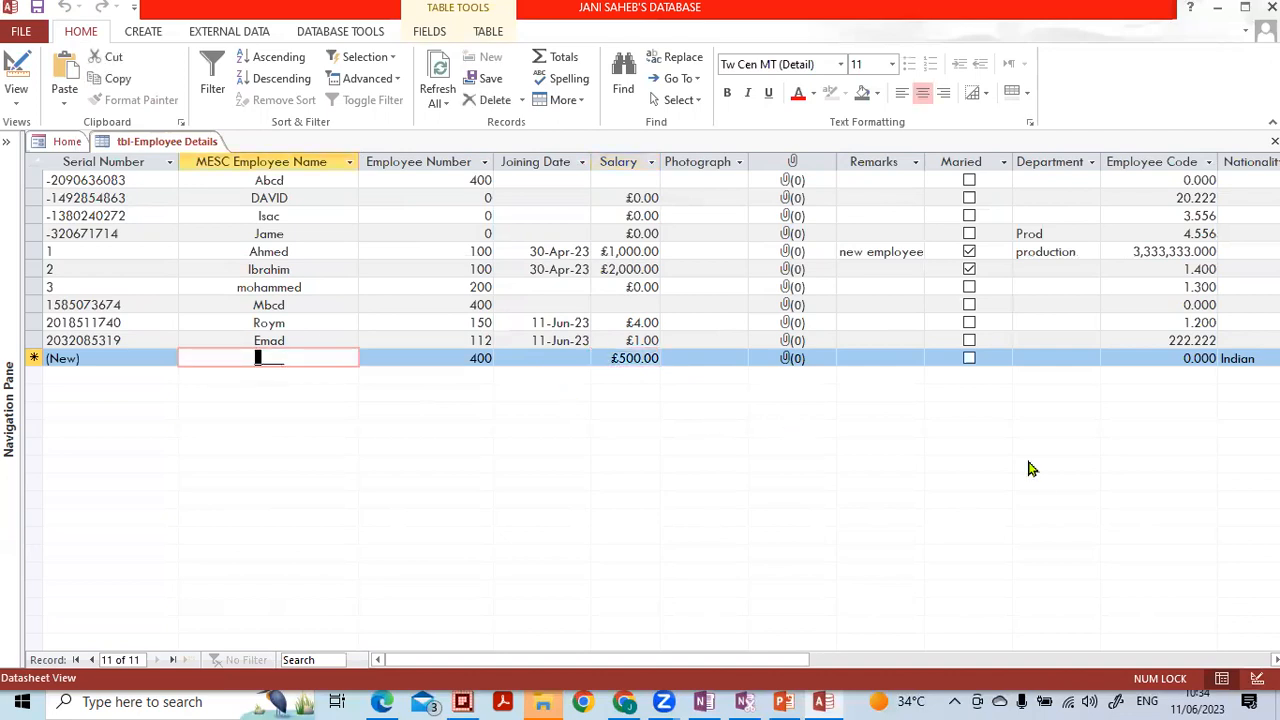
text(Xy)
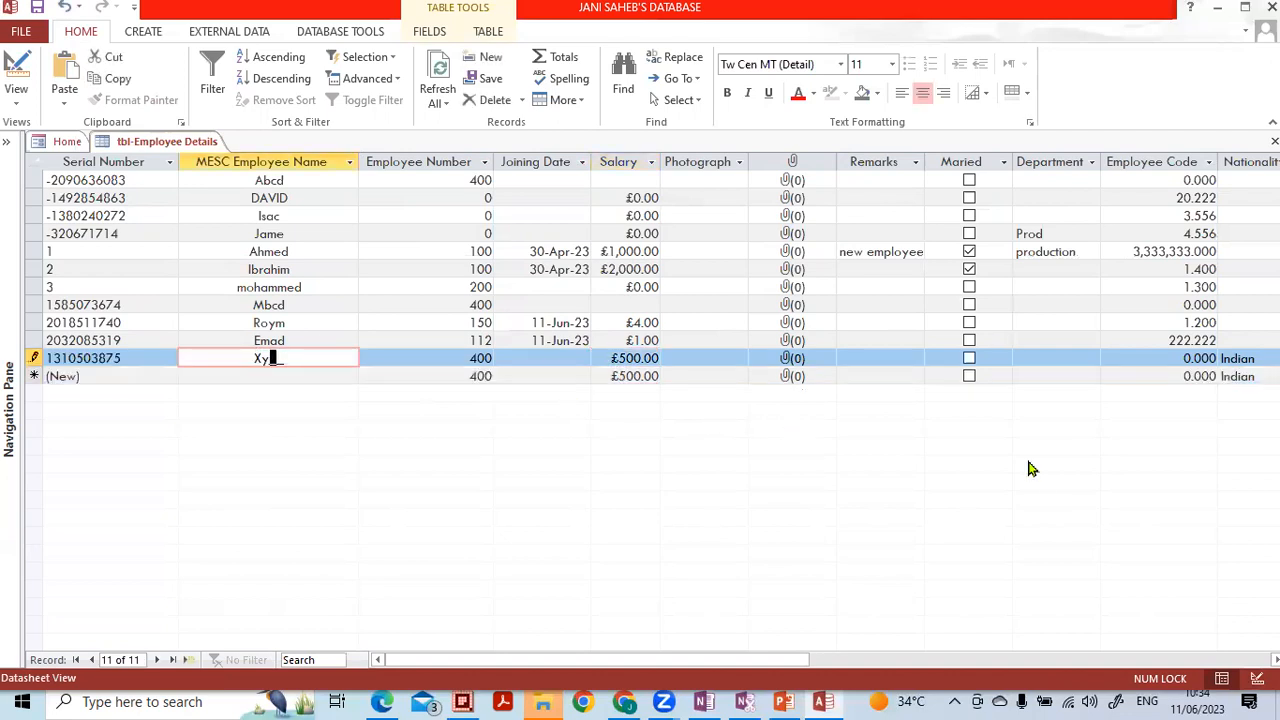
text(xa)
key(Down)
key(Up)
Step: Set the Salary of the Xyxa record to 1233
key(Tab)
key(Tab)
key(shift+Tab)
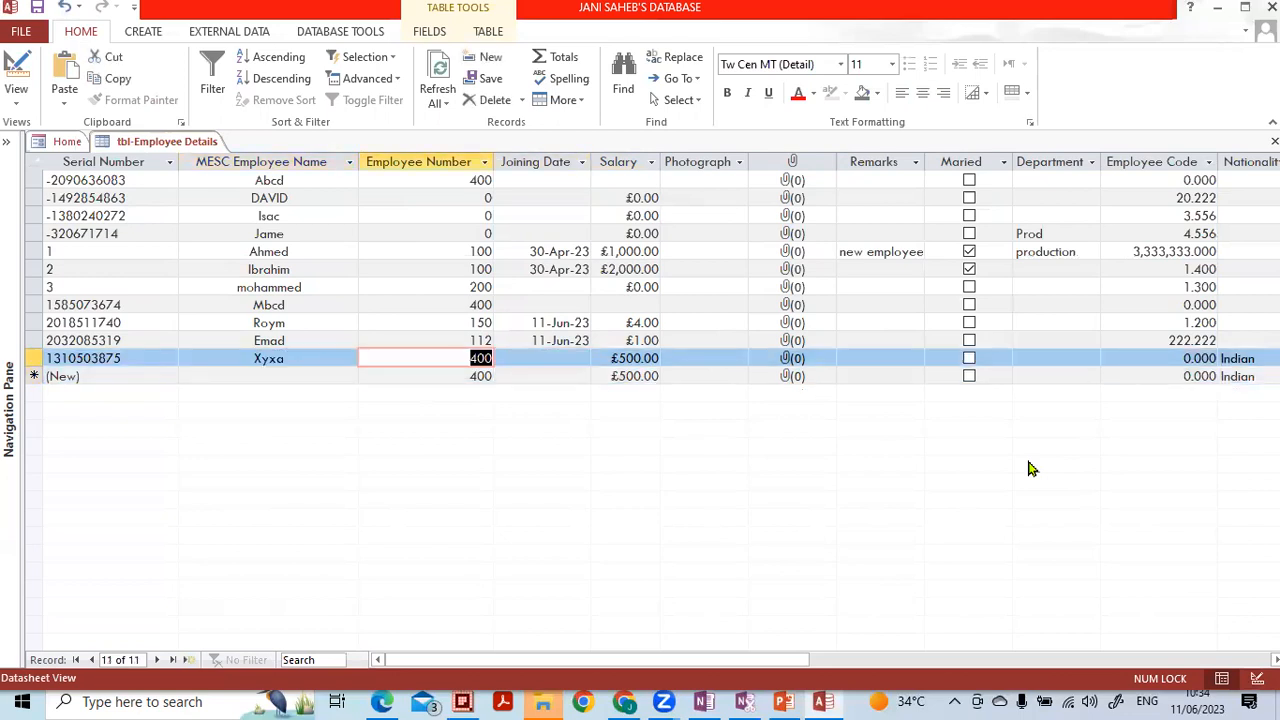
key(Tab)
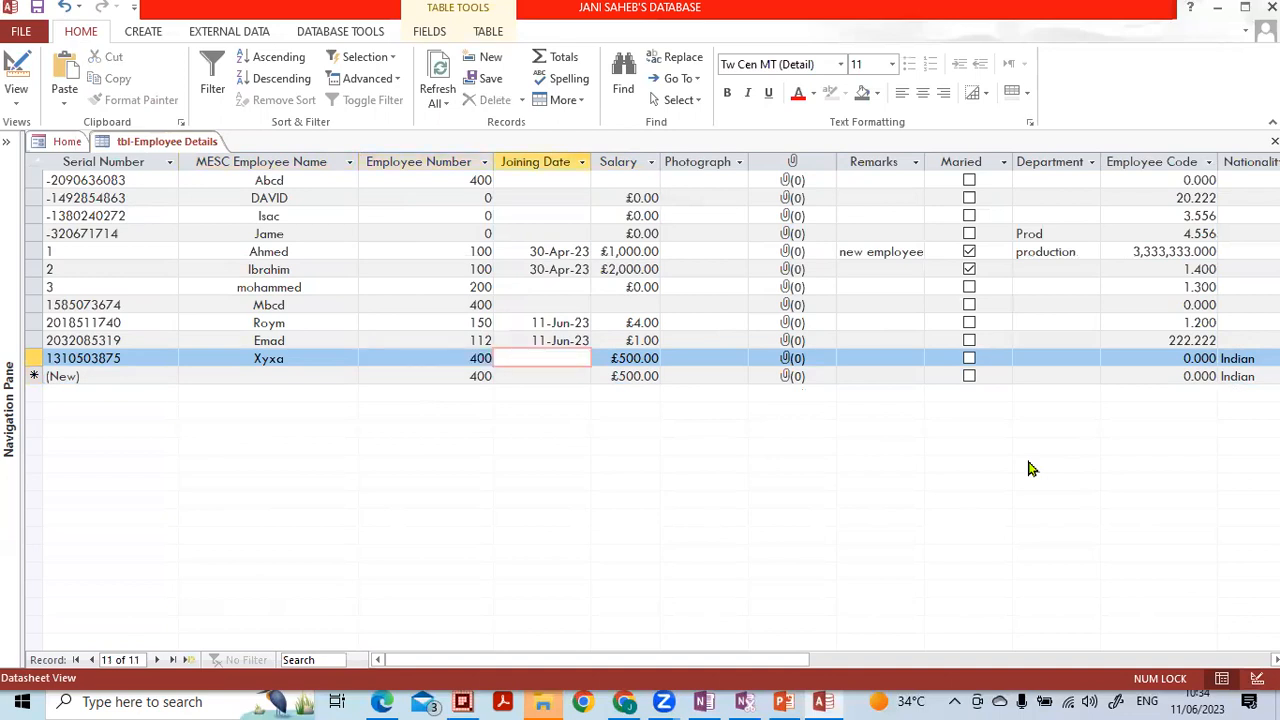
key(Tab)
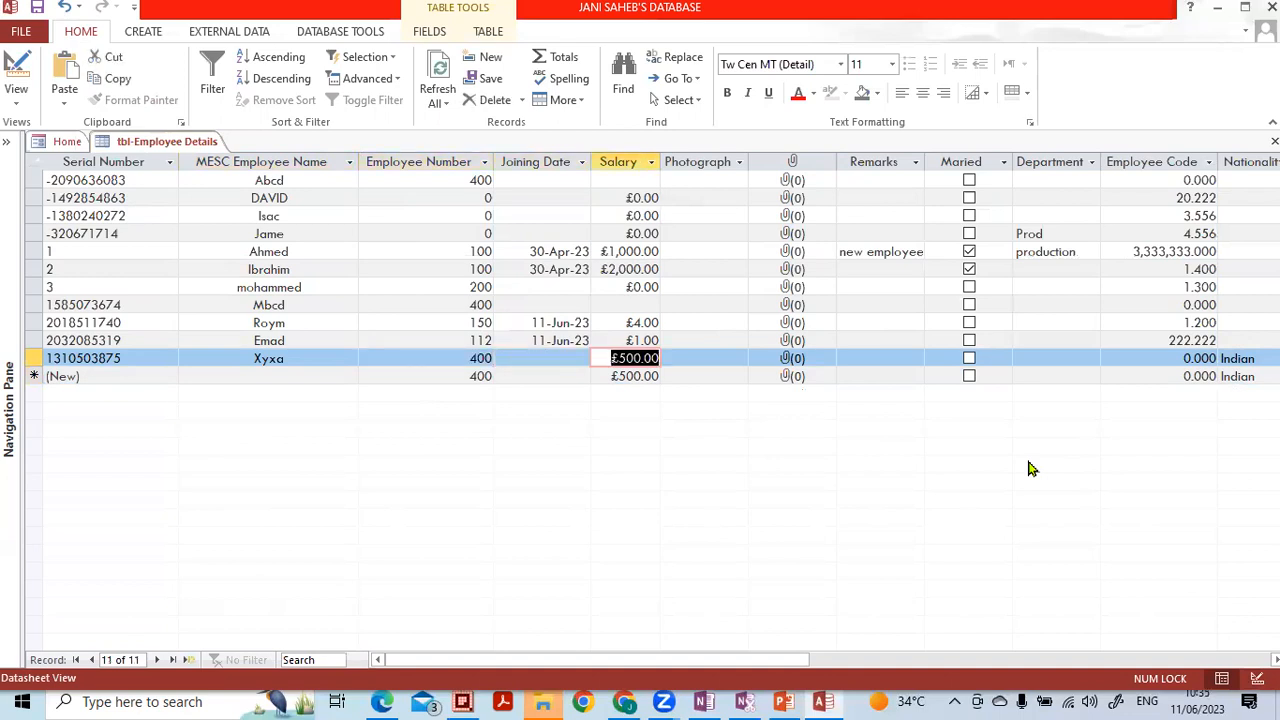
text(1233)
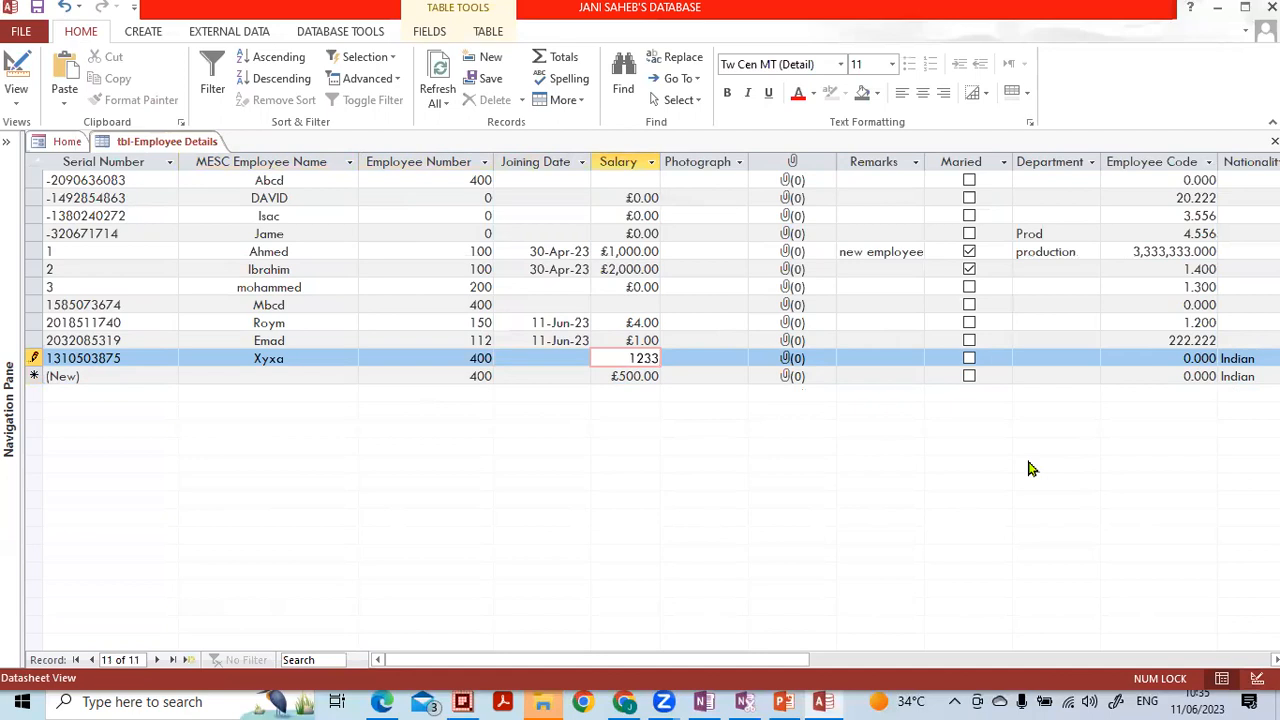
key(Down)
Step: Try to add a new record with only a Salary of 123231 and no employee name, and discard it
text(123231)
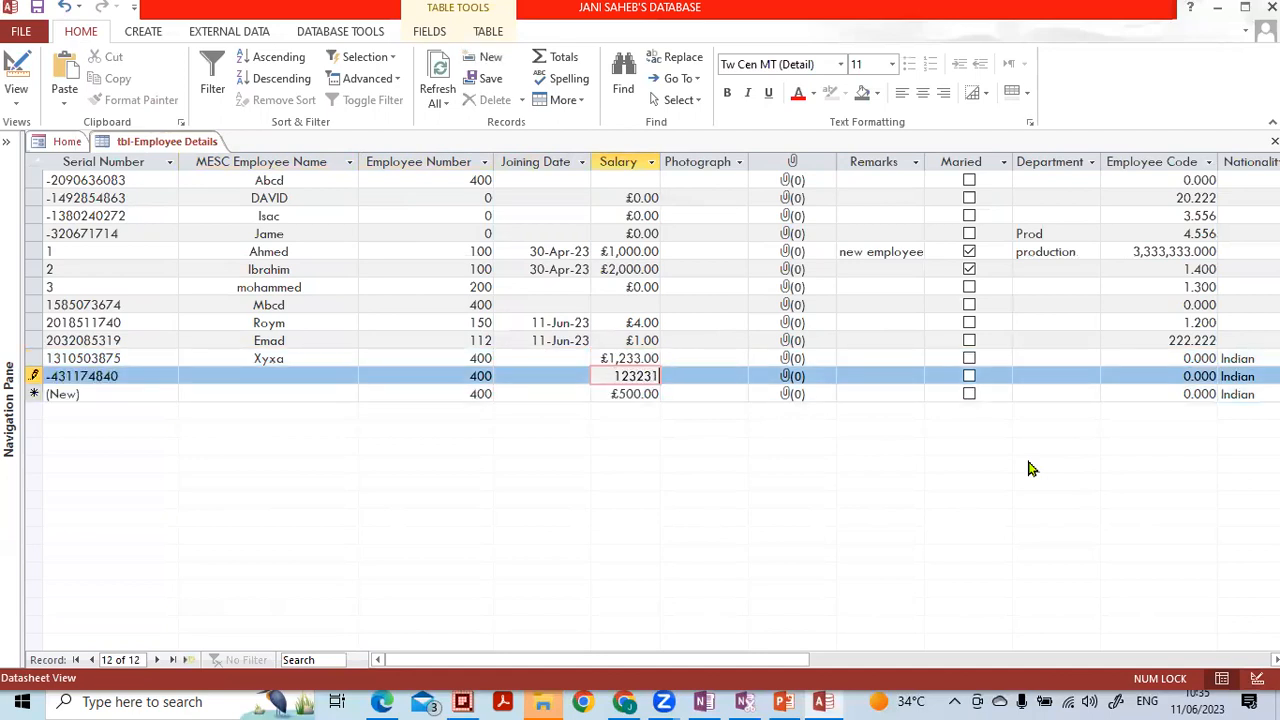
key(Down)
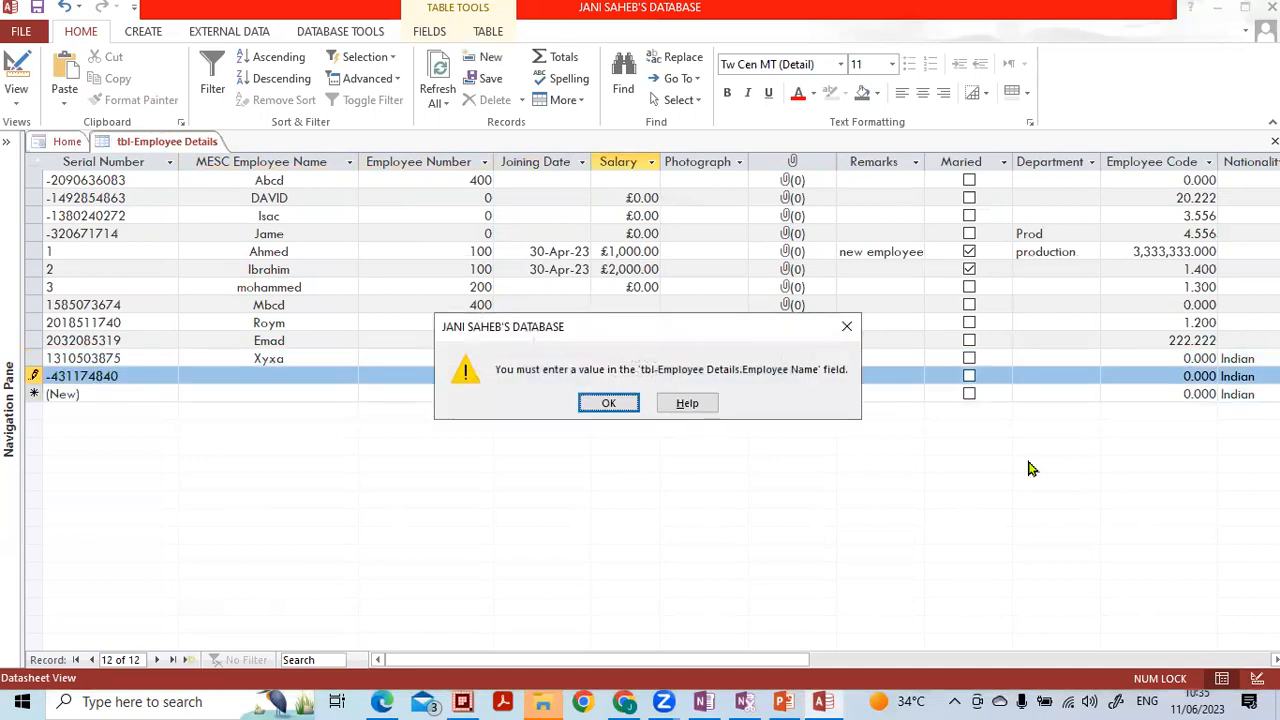
key(Return)
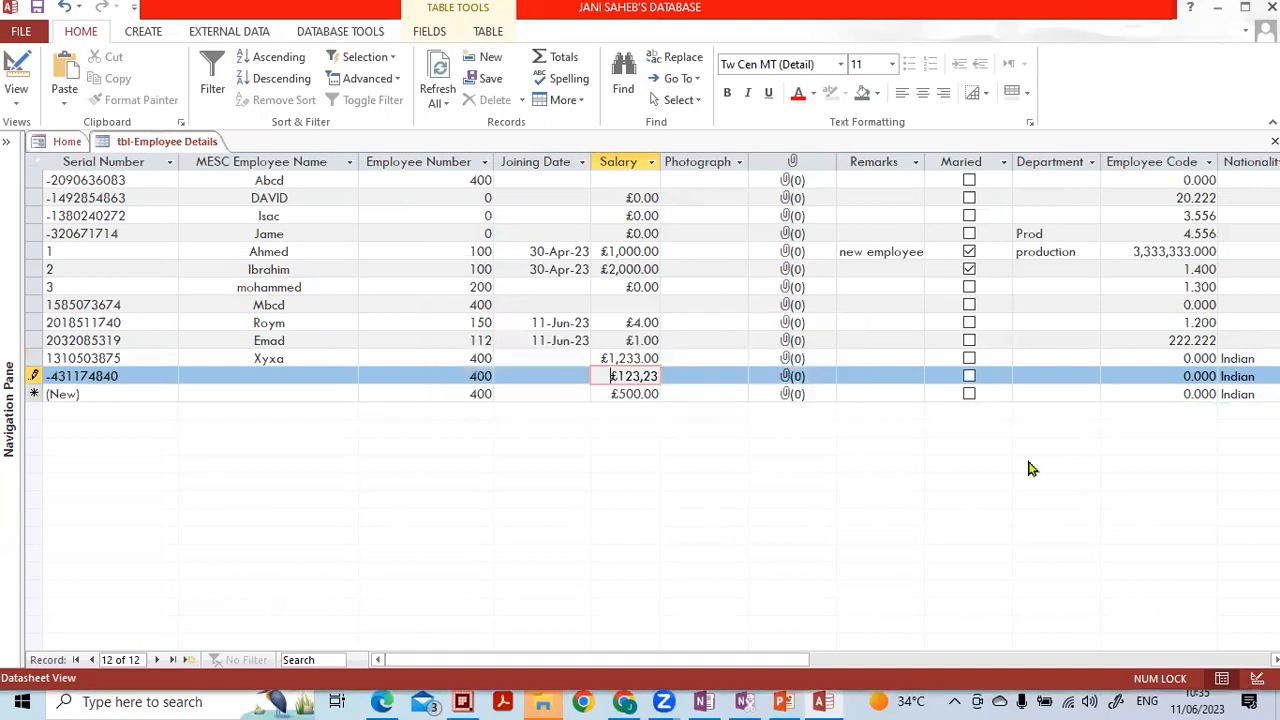
key(Escape)
Step: Add a new record with Ssfd as the MESC Employee Name and check the Nationality column
key(Left)
key(Left)
key(Left)
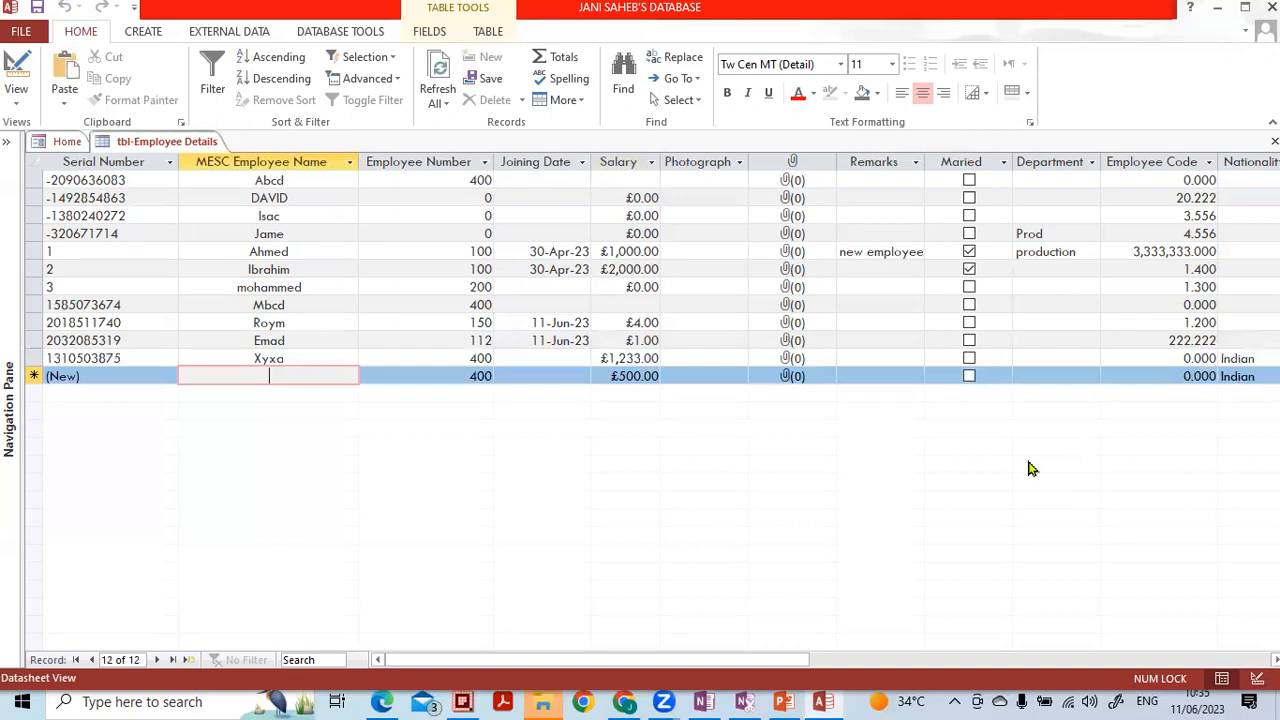
key(ctrl+apostrophe)
text(Ssfd)
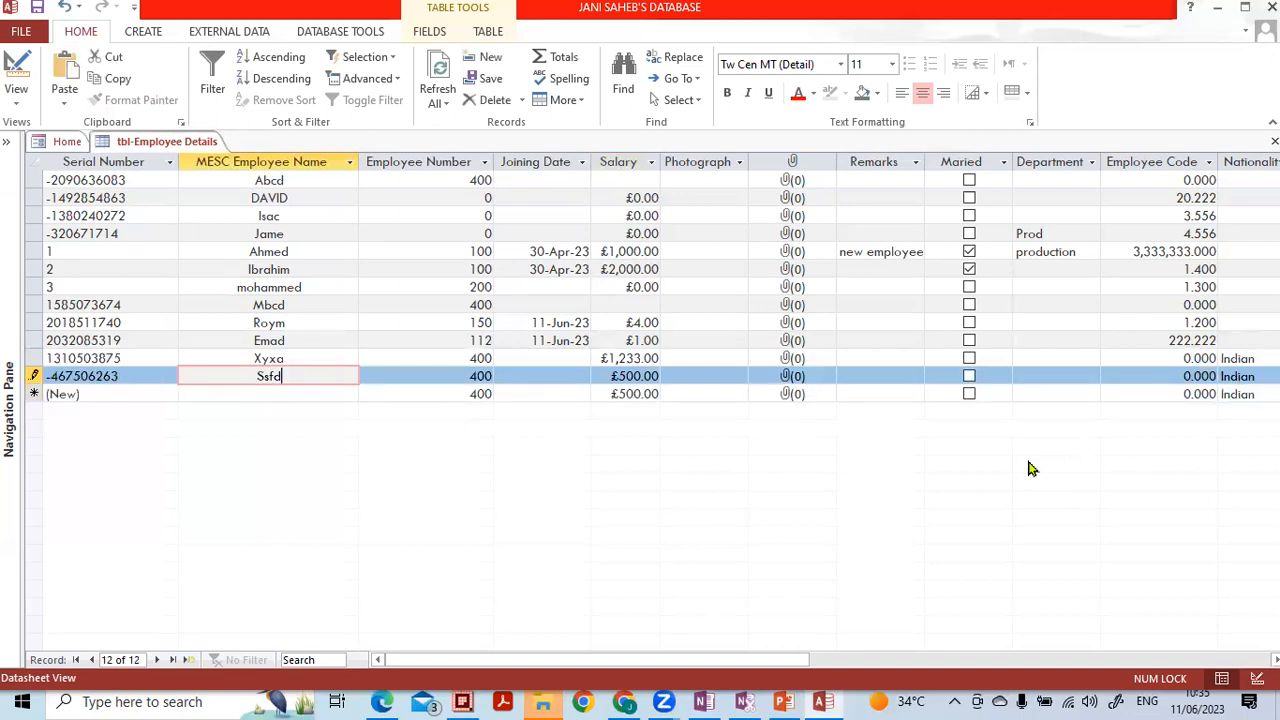
key(Down)
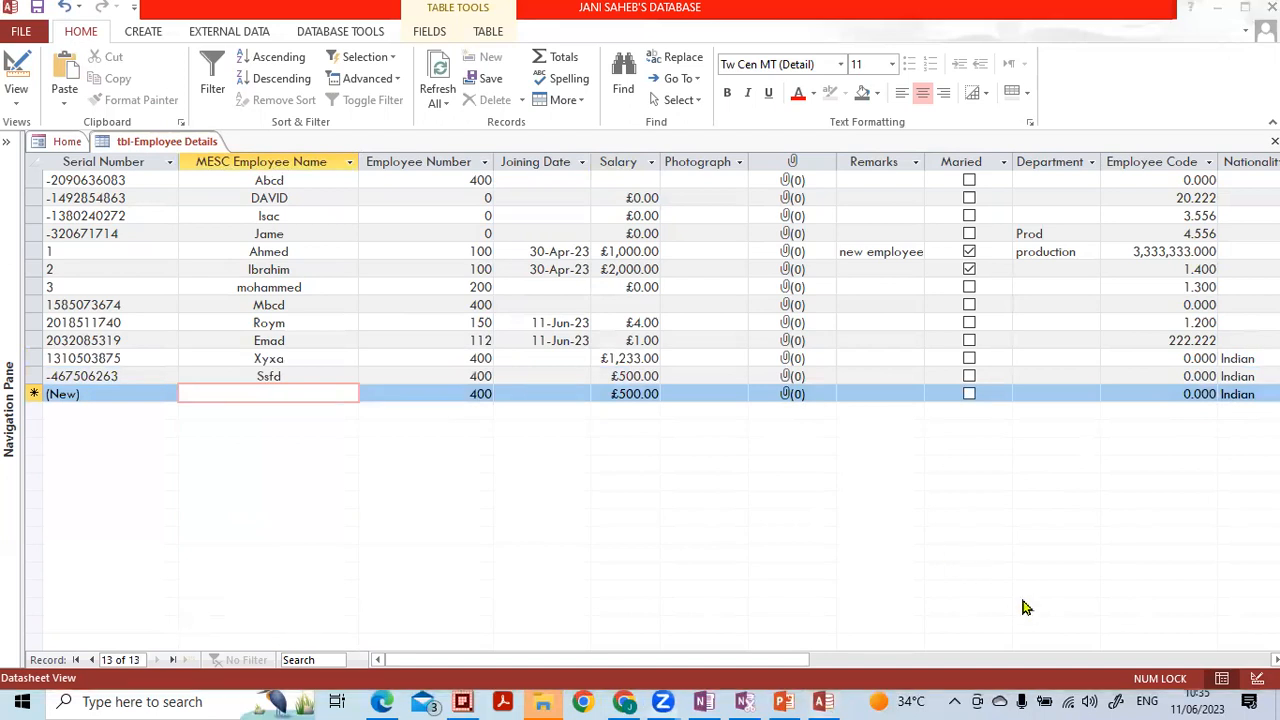
drag(800, 660, 985, 666)
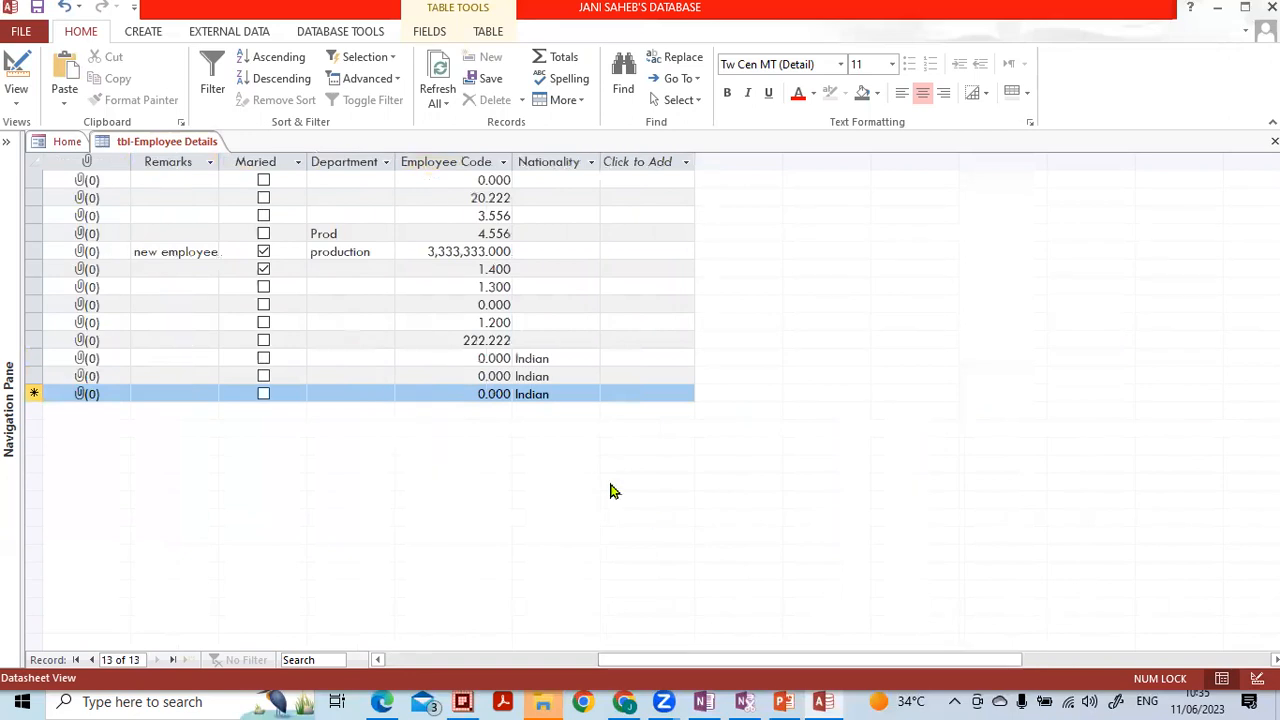
click(564, 394)
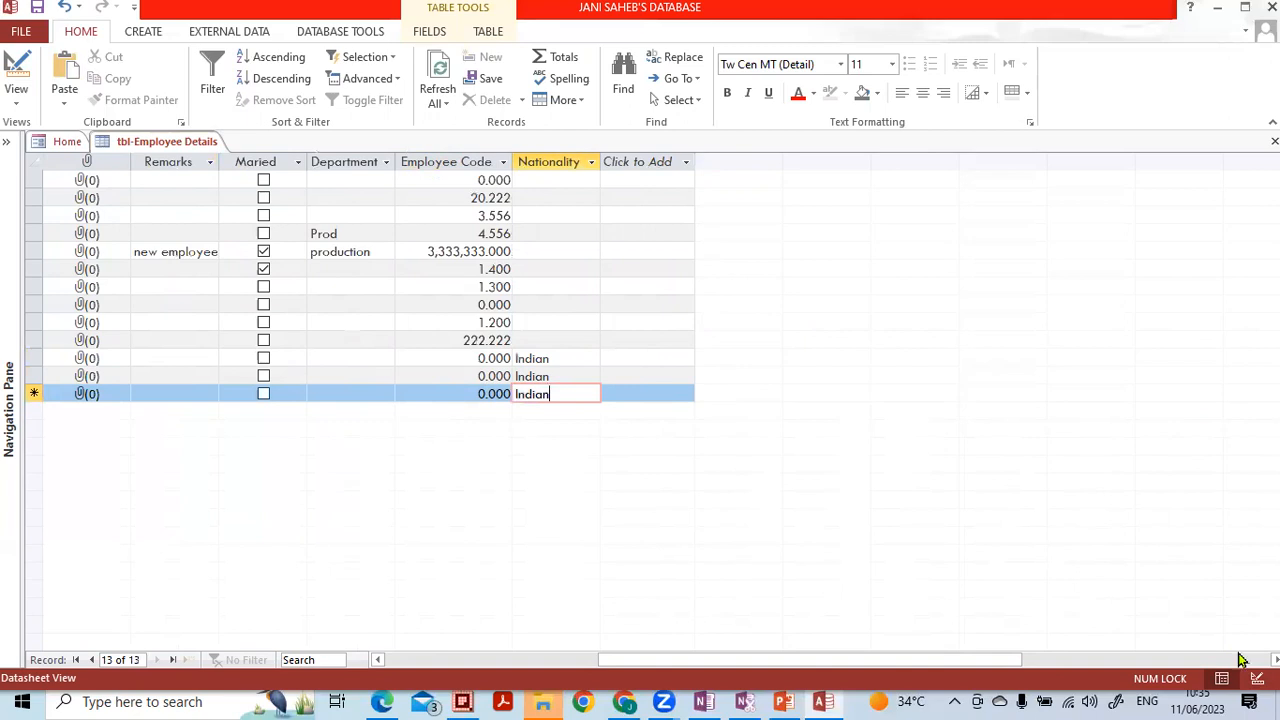
Step: In design view, set the Nationality field's lookup Display Control to Combo Box and its Row Source Type to Value List
click(1257, 678)
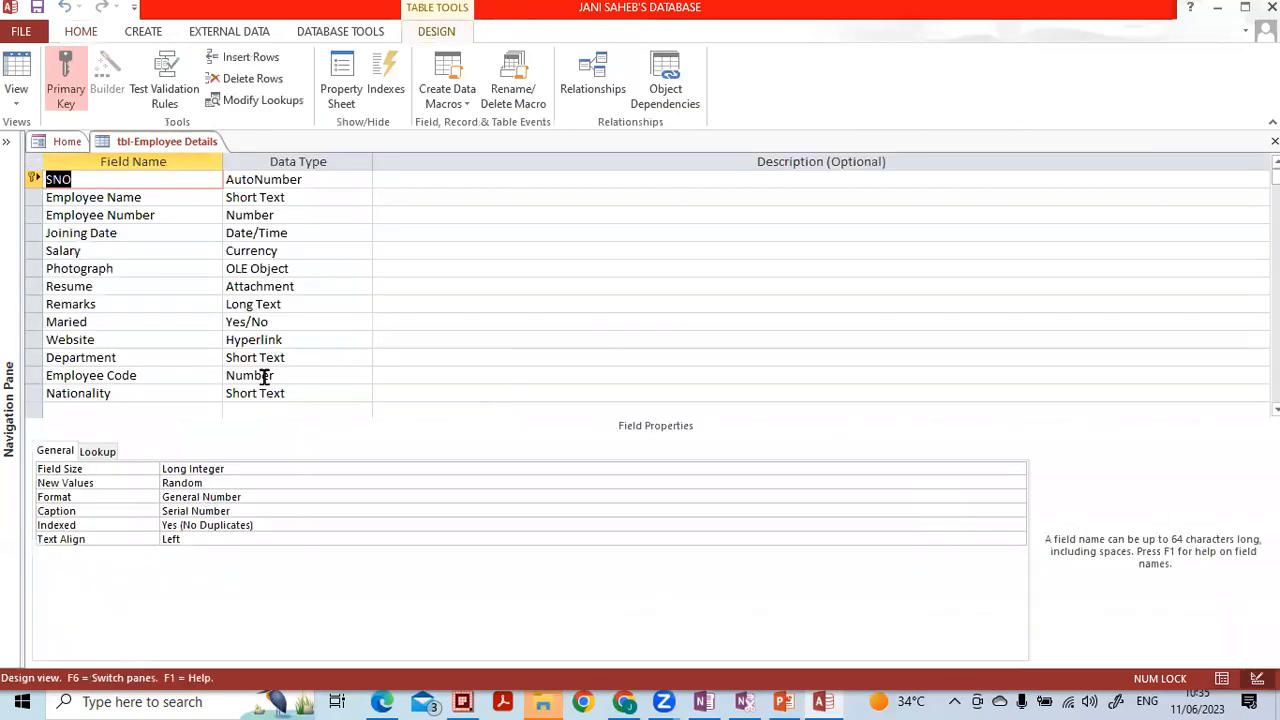
click(300, 392)
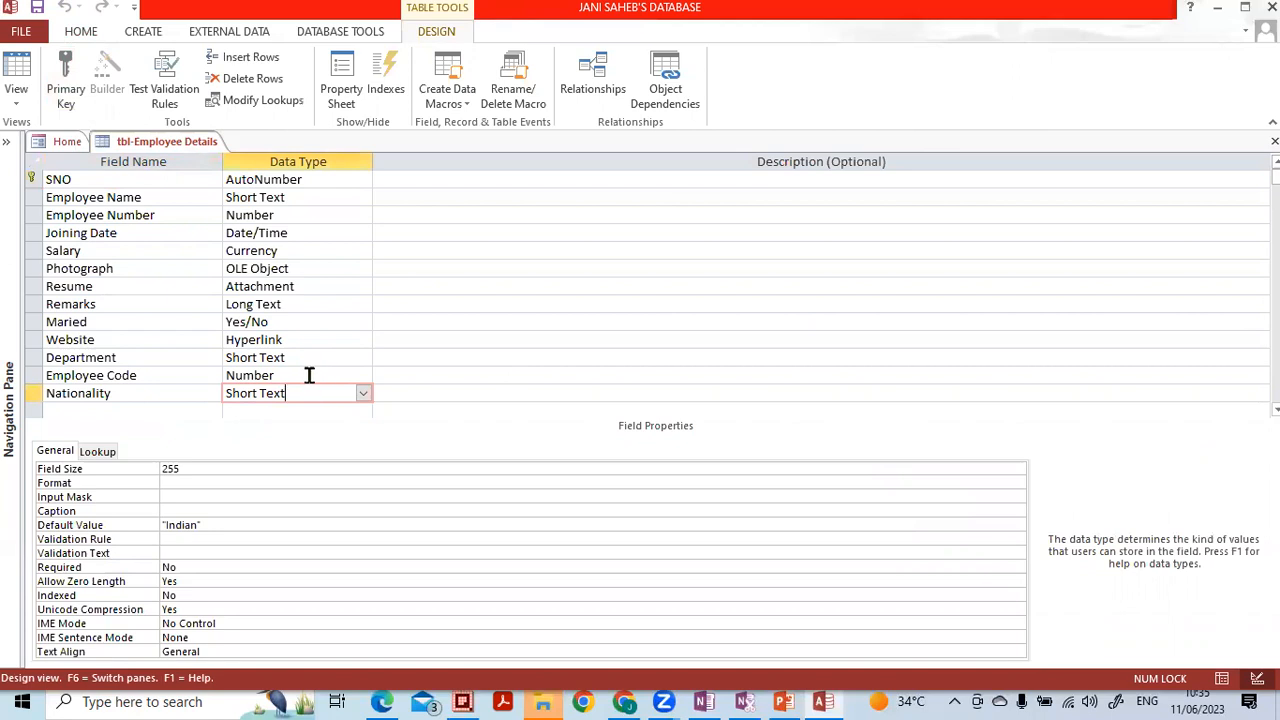
click(98, 451)
click(229, 465)
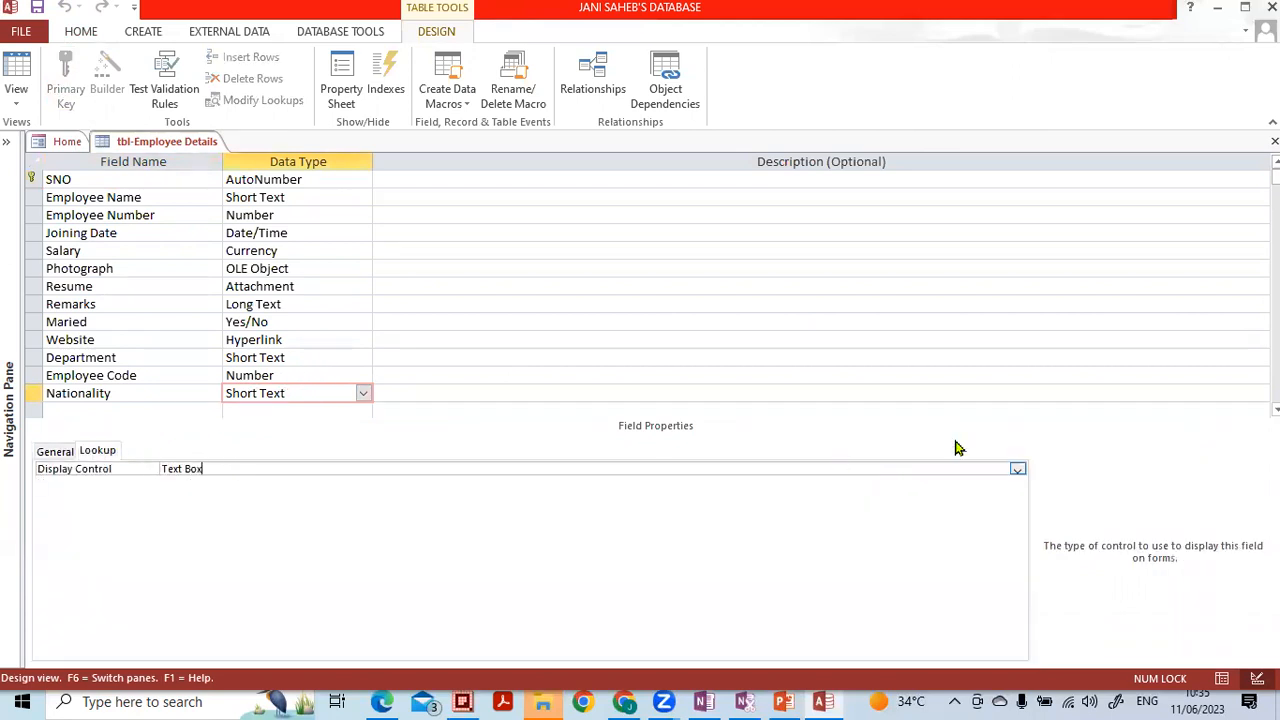
click(1017, 470)
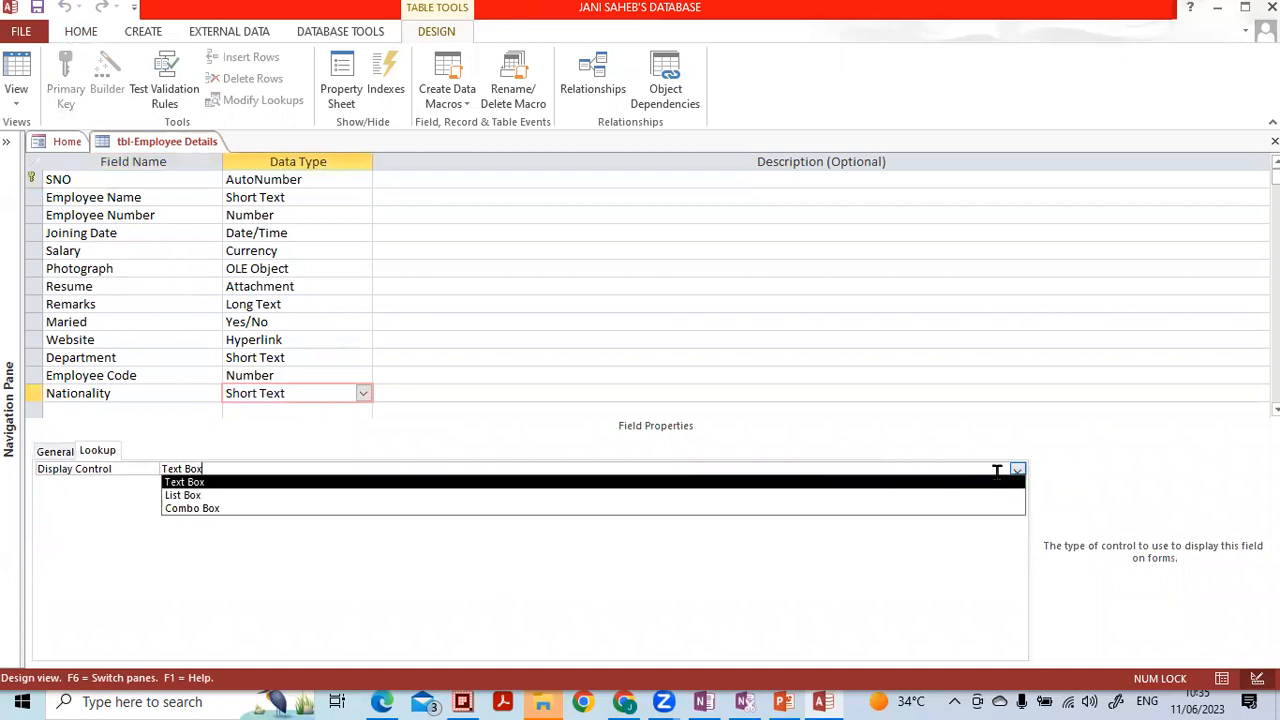
click(972, 512)
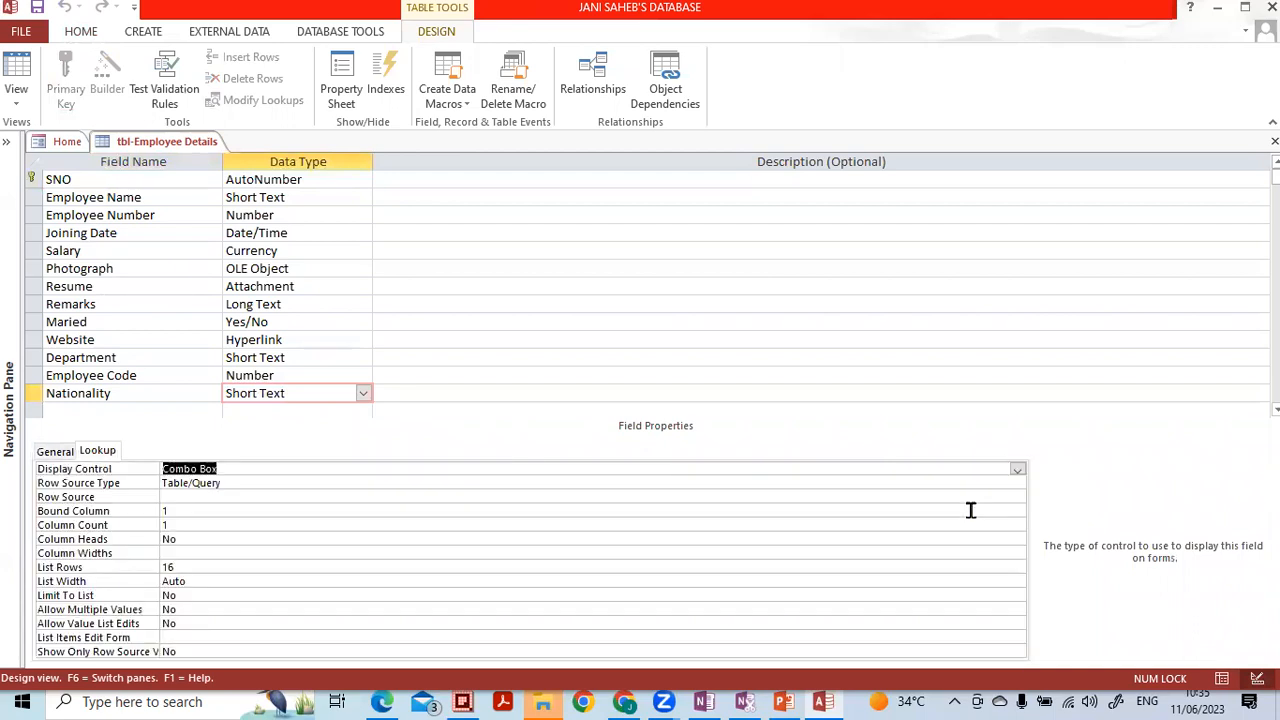
click(660, 483)
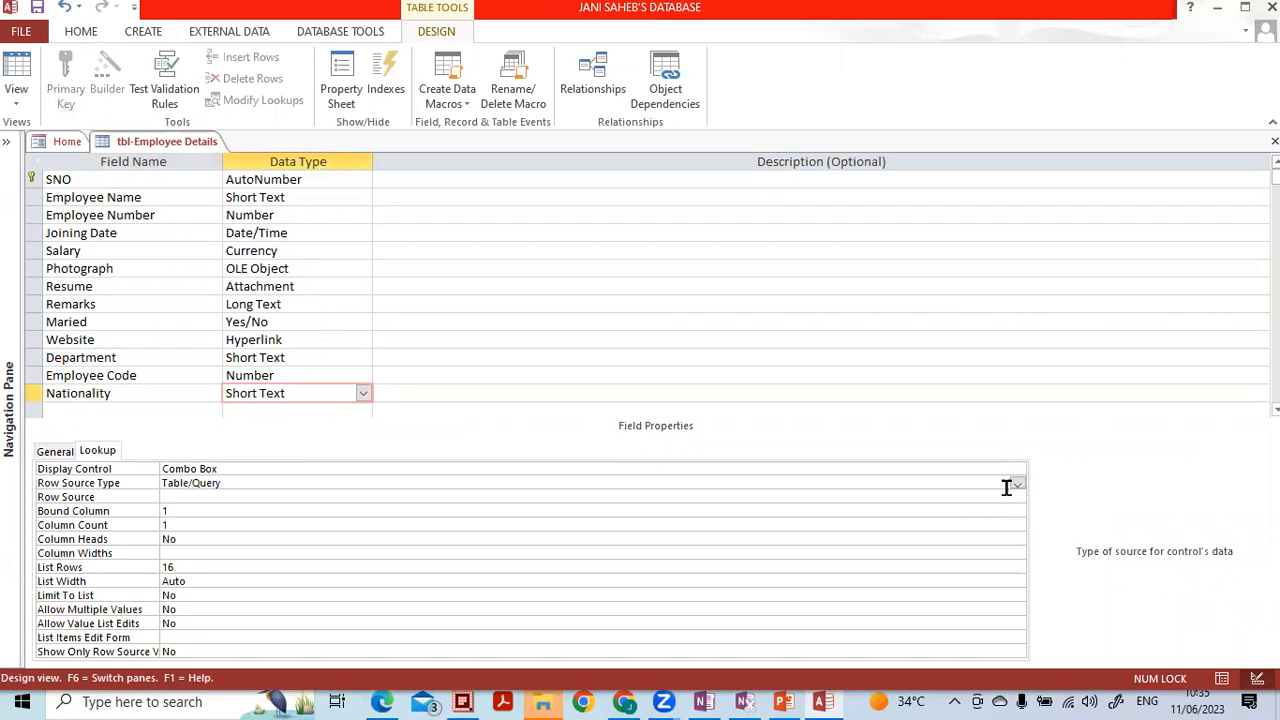
click(1016, 484)
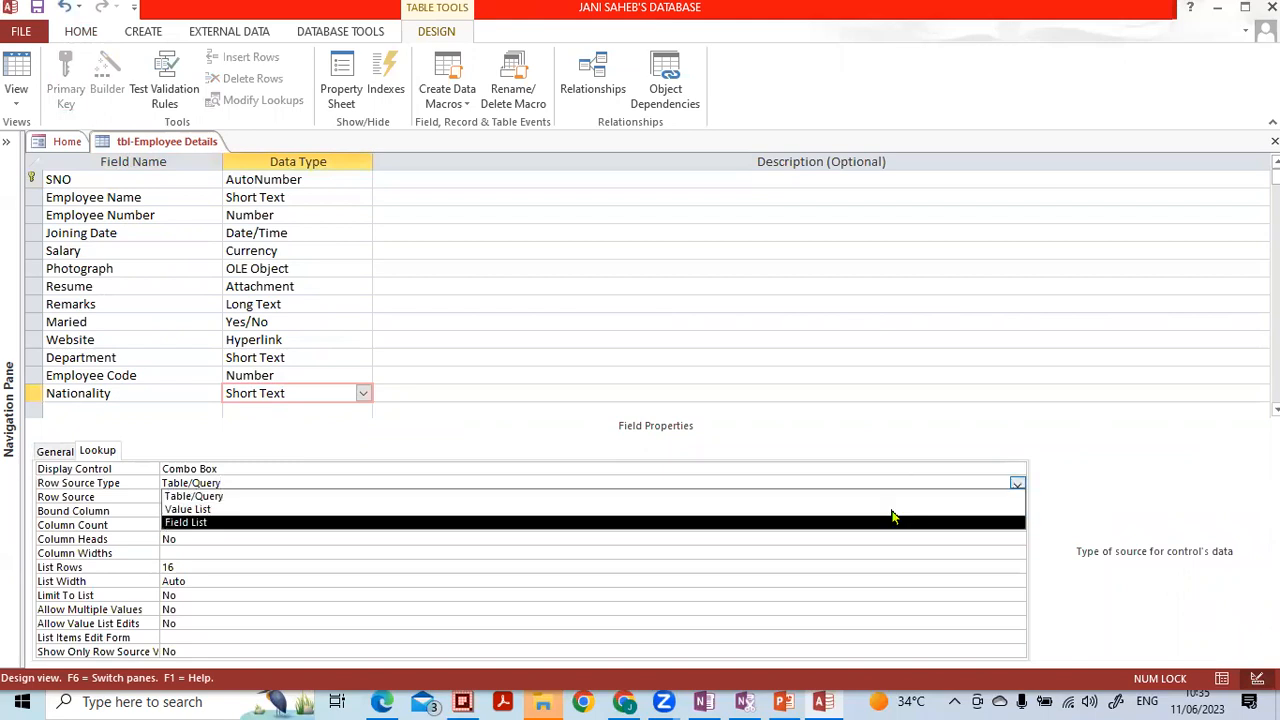
click(873, 512)
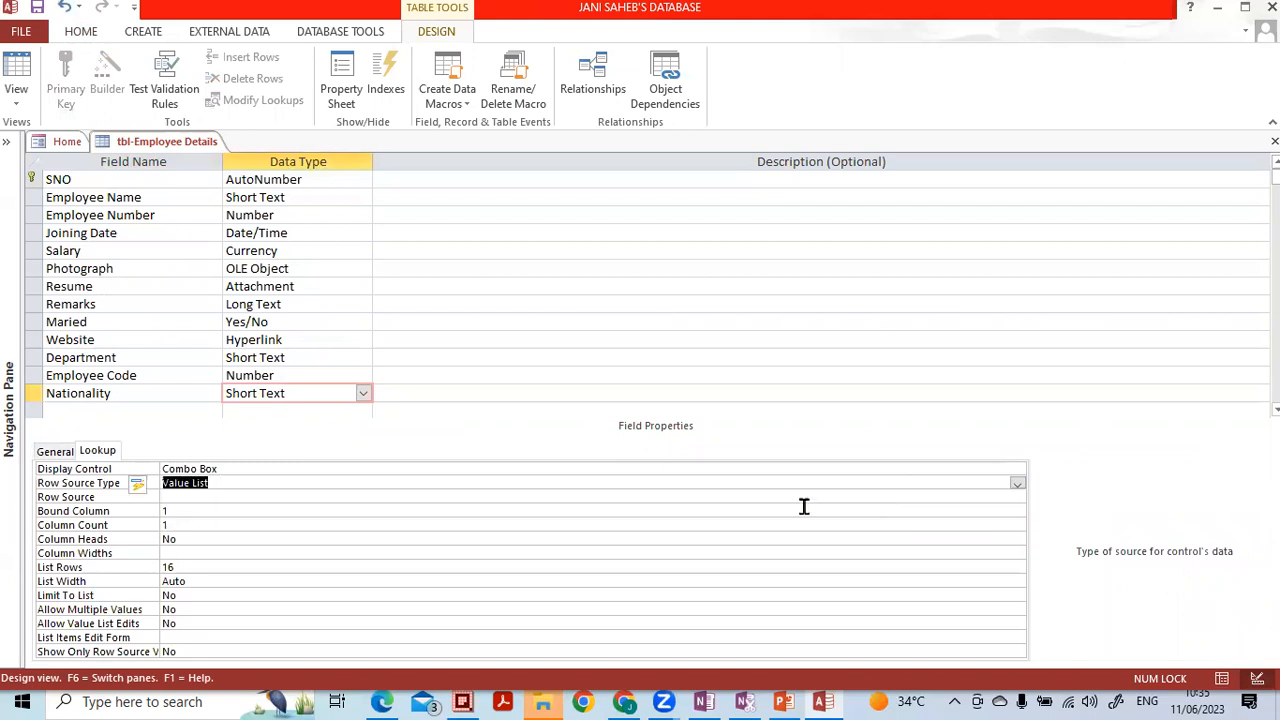
Step: Enter Indian, Bangladesh, Srilanka and UAE as the Row Source values of the Nationality field
click(322, 500)
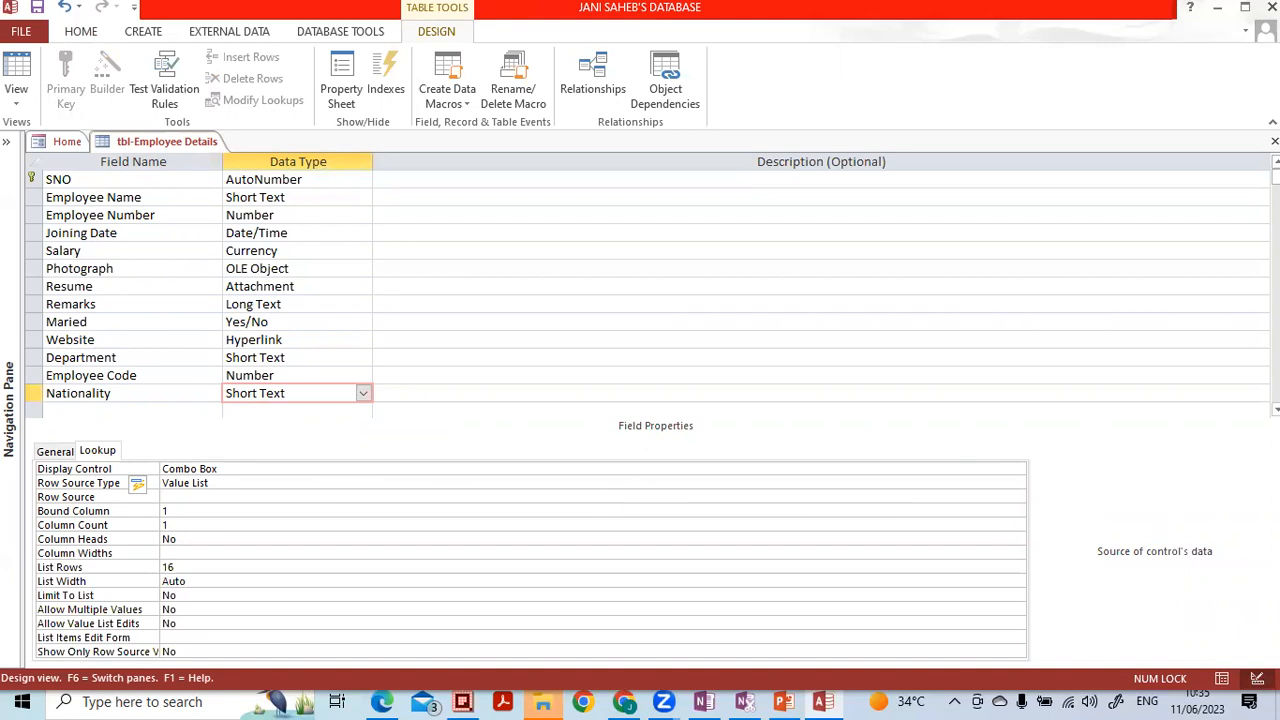
key(Caps_Lock)
text(I)
key(Caps_Lock)
text(ndian,)
key(Caps_Lock)
text(B)
key(Caps_Lock)
text(anglas)
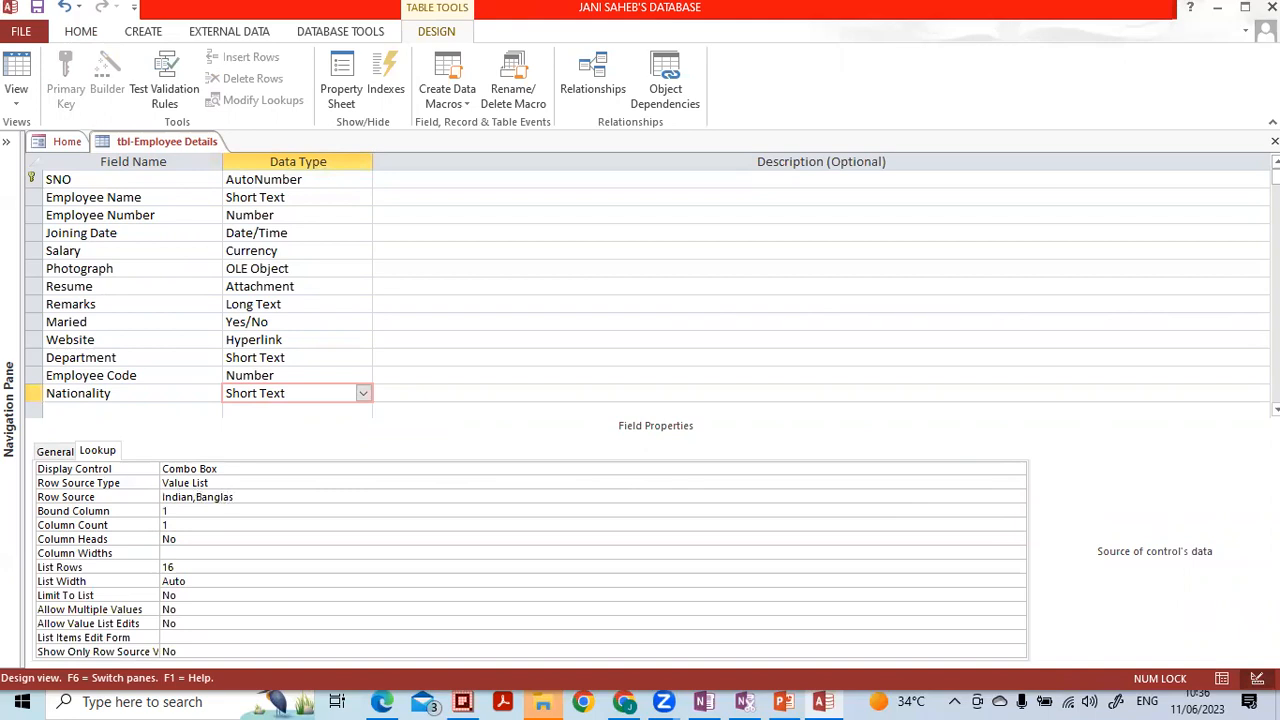
text(desh)
text(,)
key(Caps_Lock)
key(BackSpace)
text(S)
key(Caps_Lock)
text(r)
text(ilanka)
text(,)
key(Caps_Lock)
text(UAE)
key(Return)
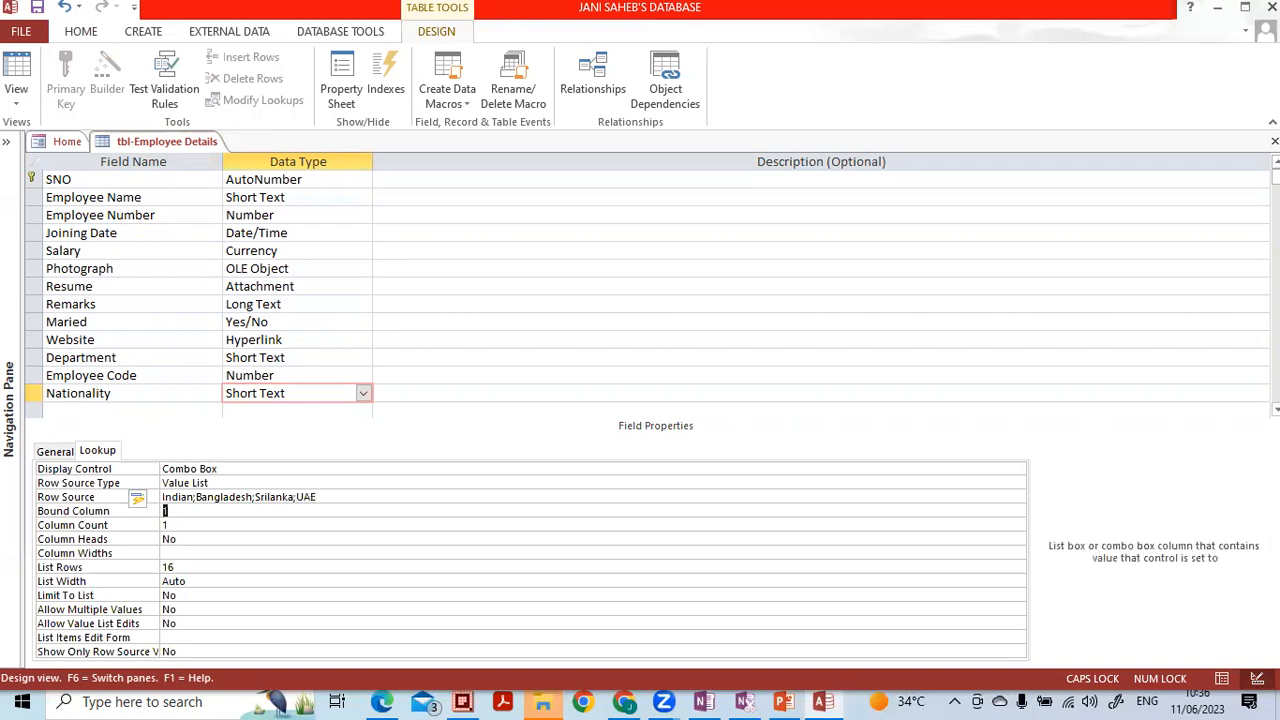
key(Up)
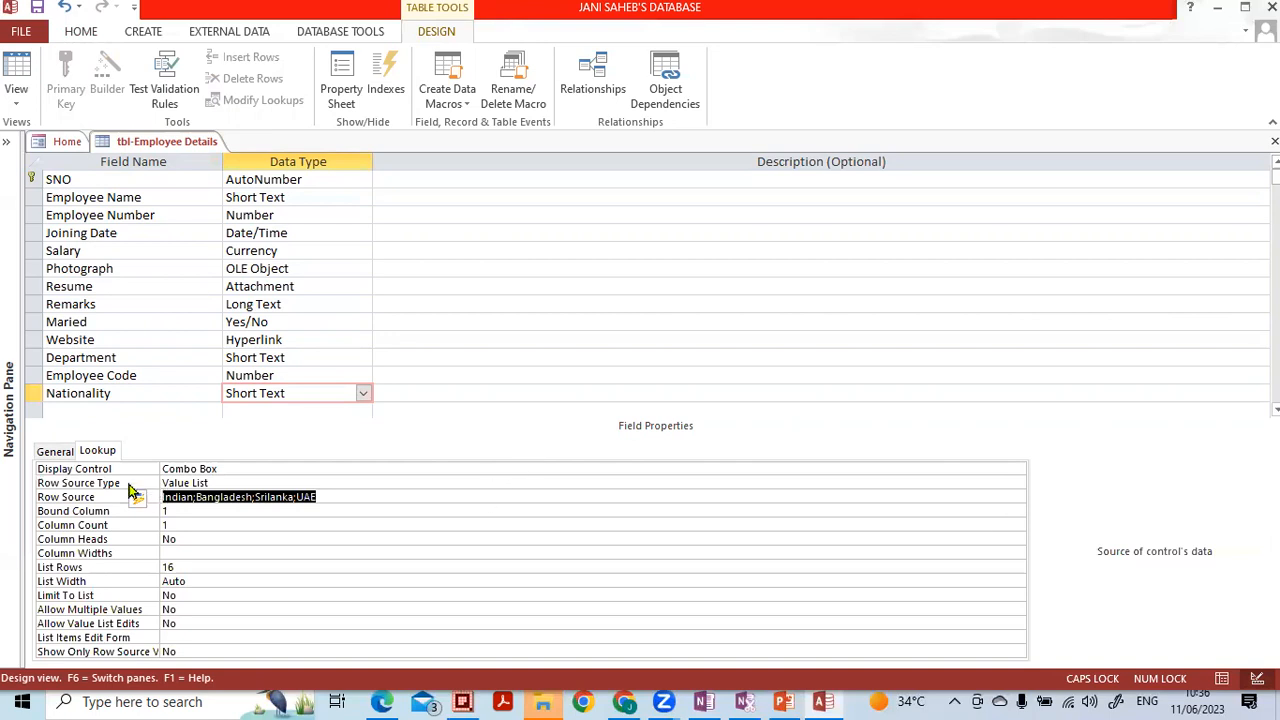
Step: Re-enter Indian as the Default Value in the Nationality field's general properties
click(56, 452)
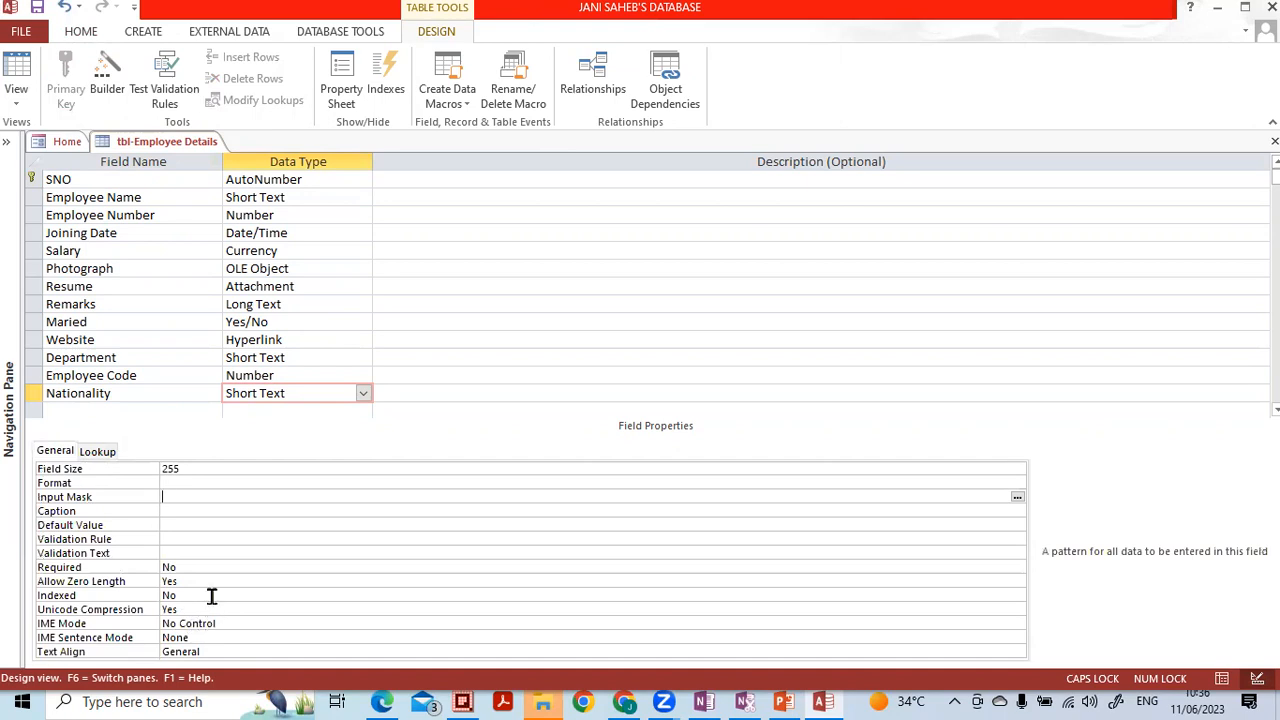
key(Down)
key(Down)
key(Down)
key(Up)
key(Caps_Lock)
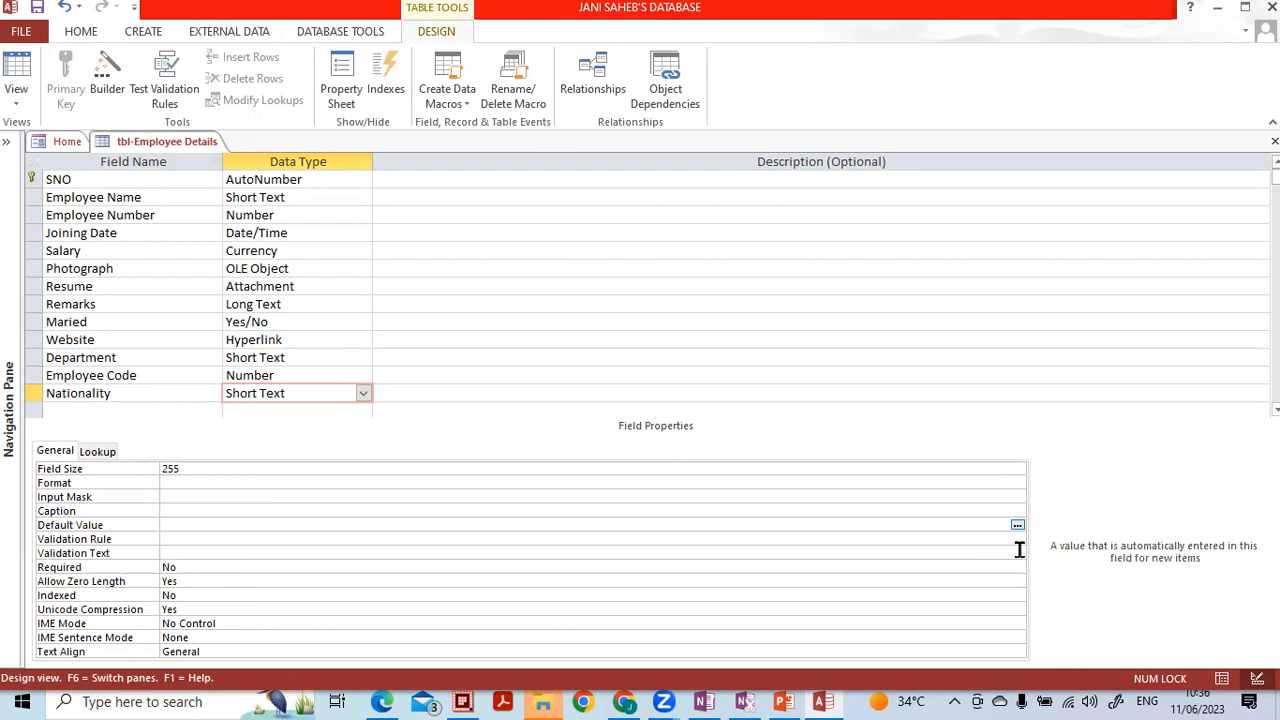
text(i)
key(Caps_Lock)
text(ND)
key(BackSpace)
key(BackSpace)
key(Caps_Lock)
text(ndian)
key(Return)
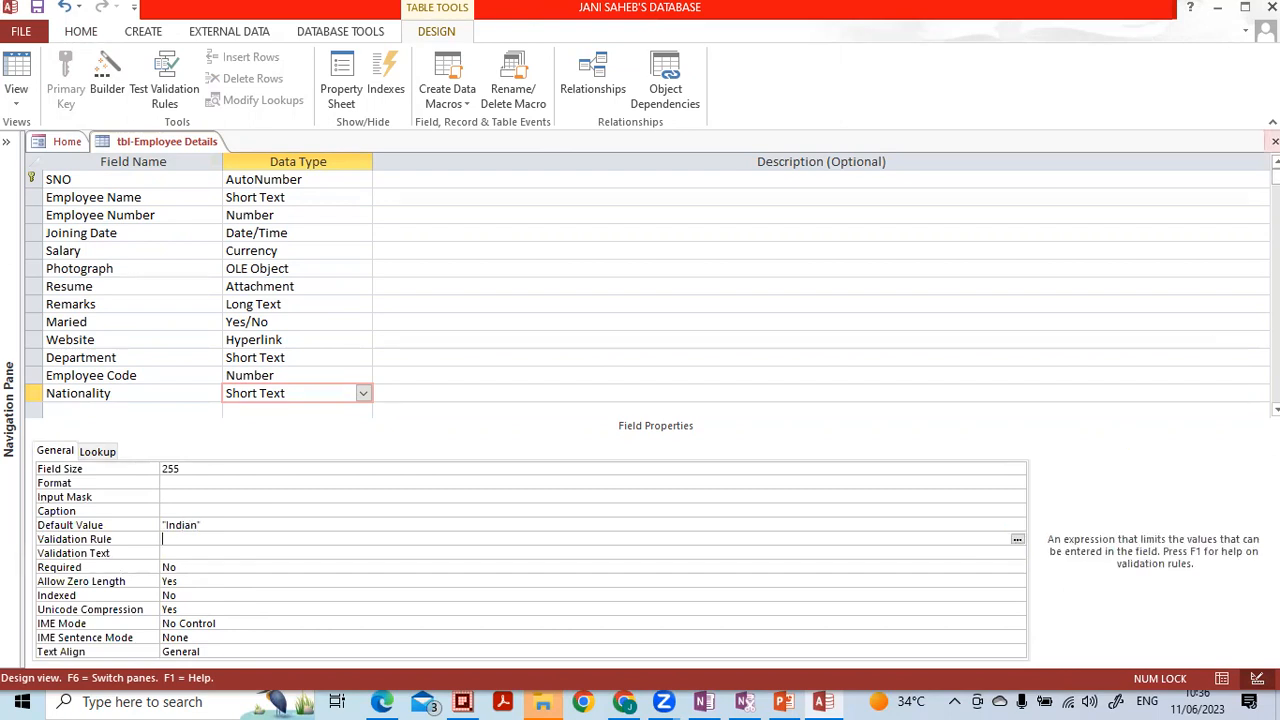
Step: Save the table design, then reopen tbl-Employee Details and check the Nationality choices offered in the new record row
click(1274, 141)
click(571, 403)
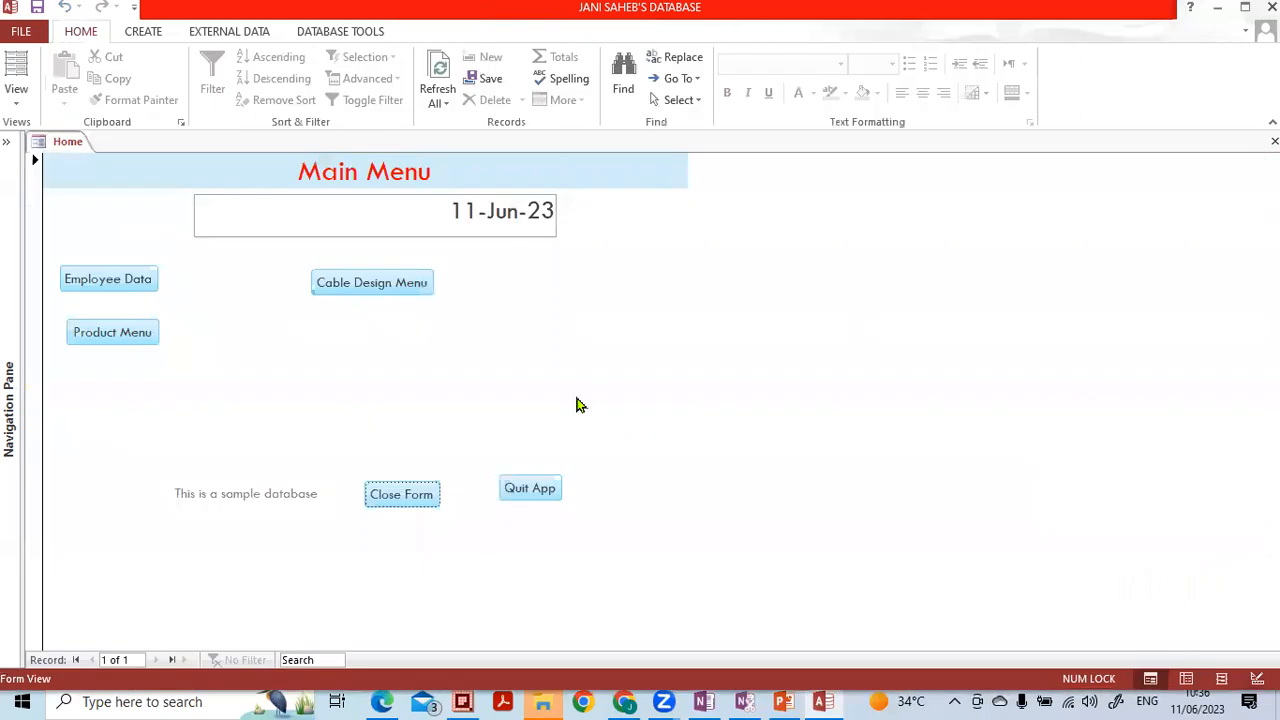
click(10, 145)
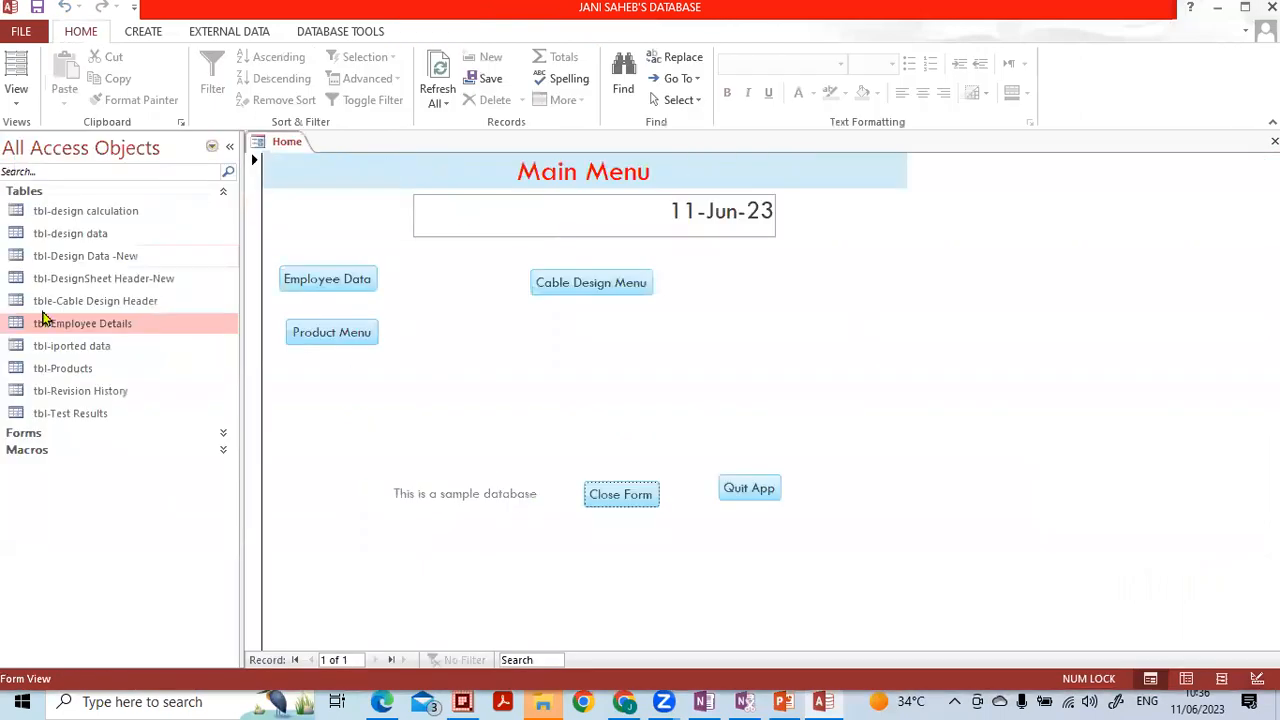
double_click(50, 323)
click(229, 146)
drag(751, 657, 975, 658)
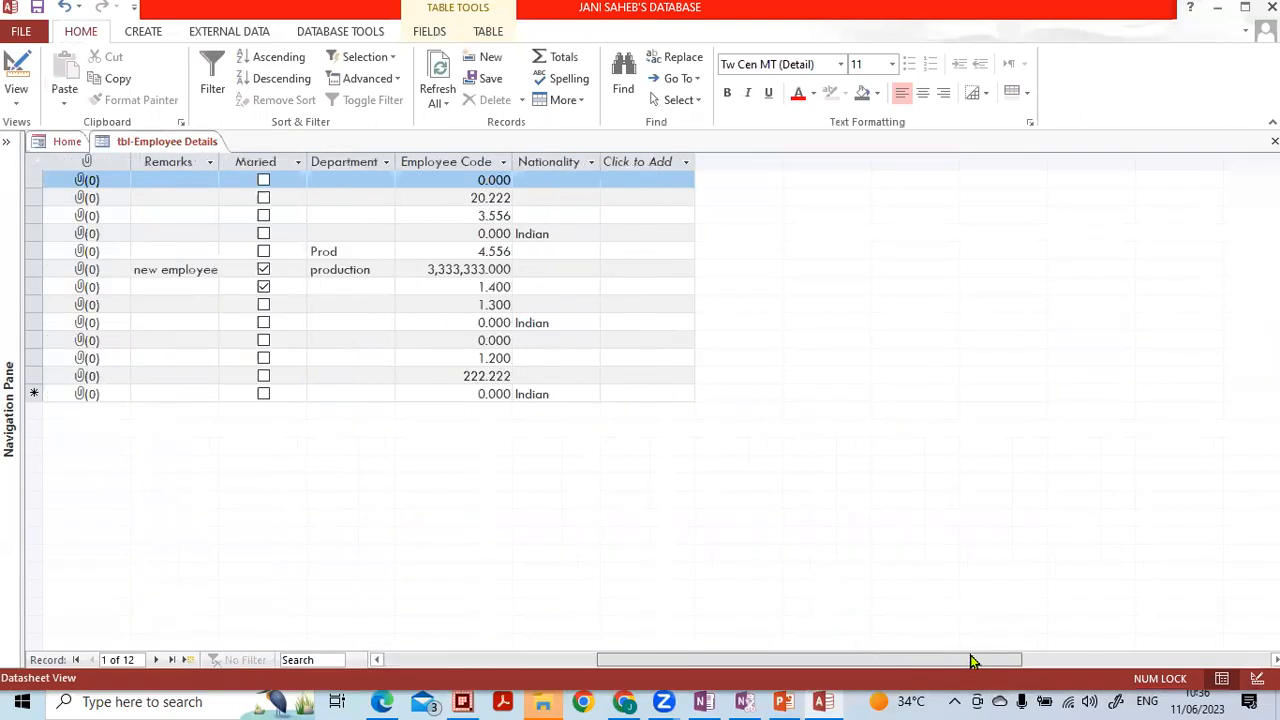
click(590, 395)
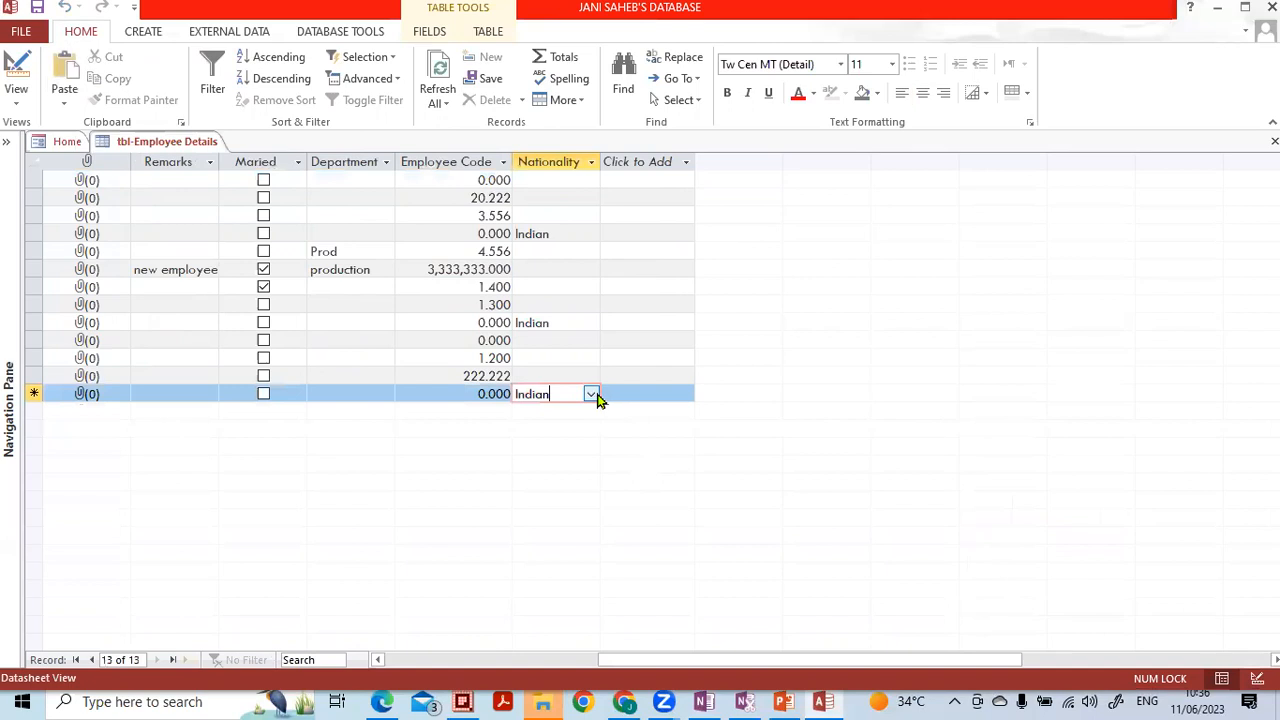
click(593, 394)
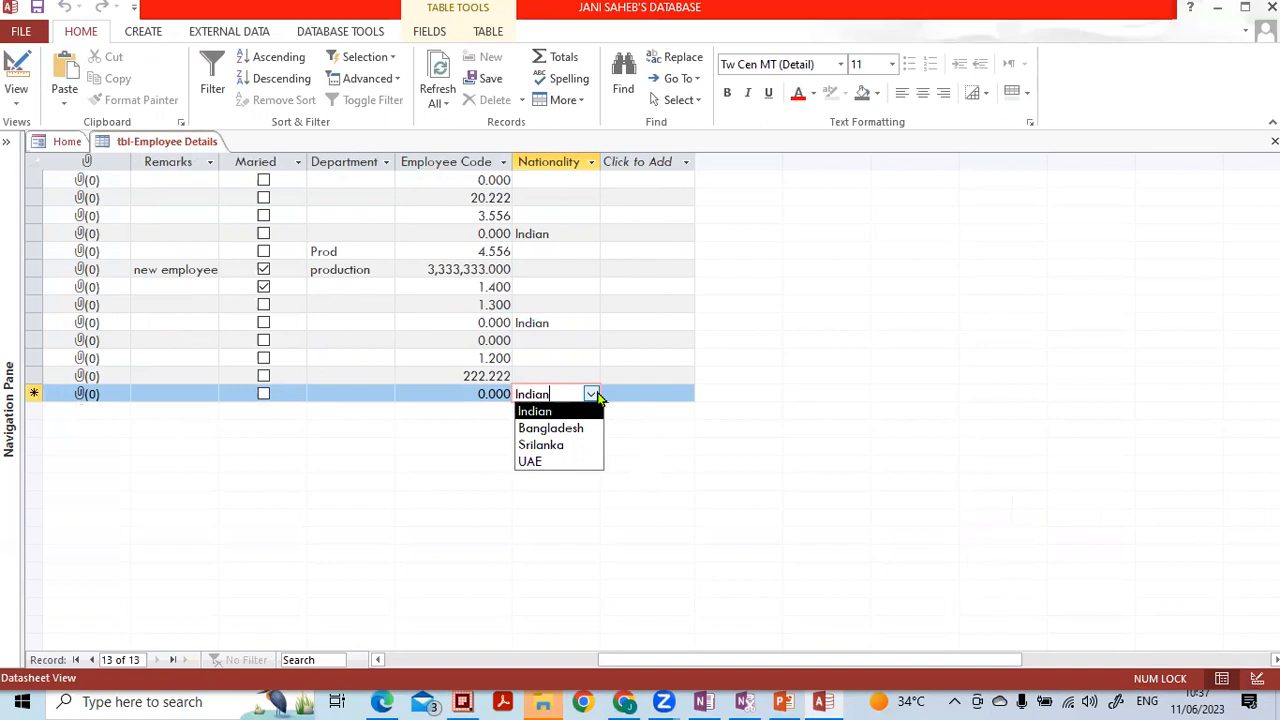
click(634, 393)
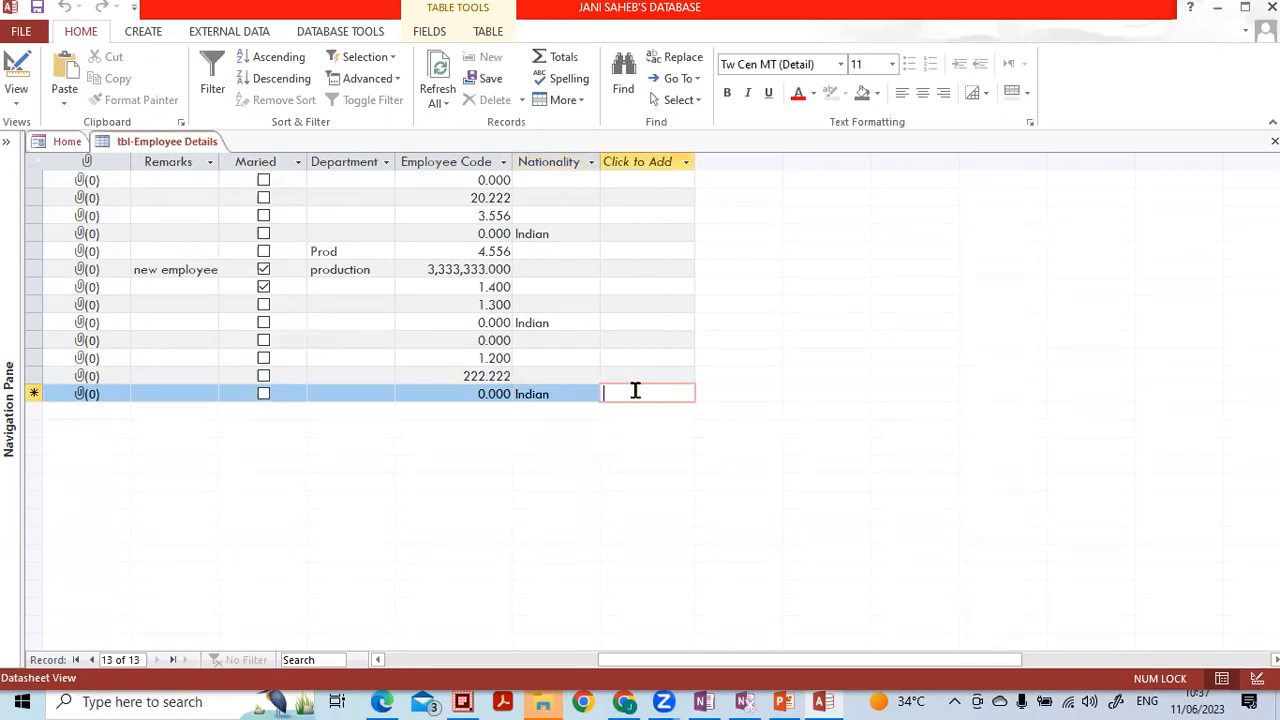
Step: In design view, set the Nationality field's Default Value to "UAE" and save the table design
click(1257, 678)
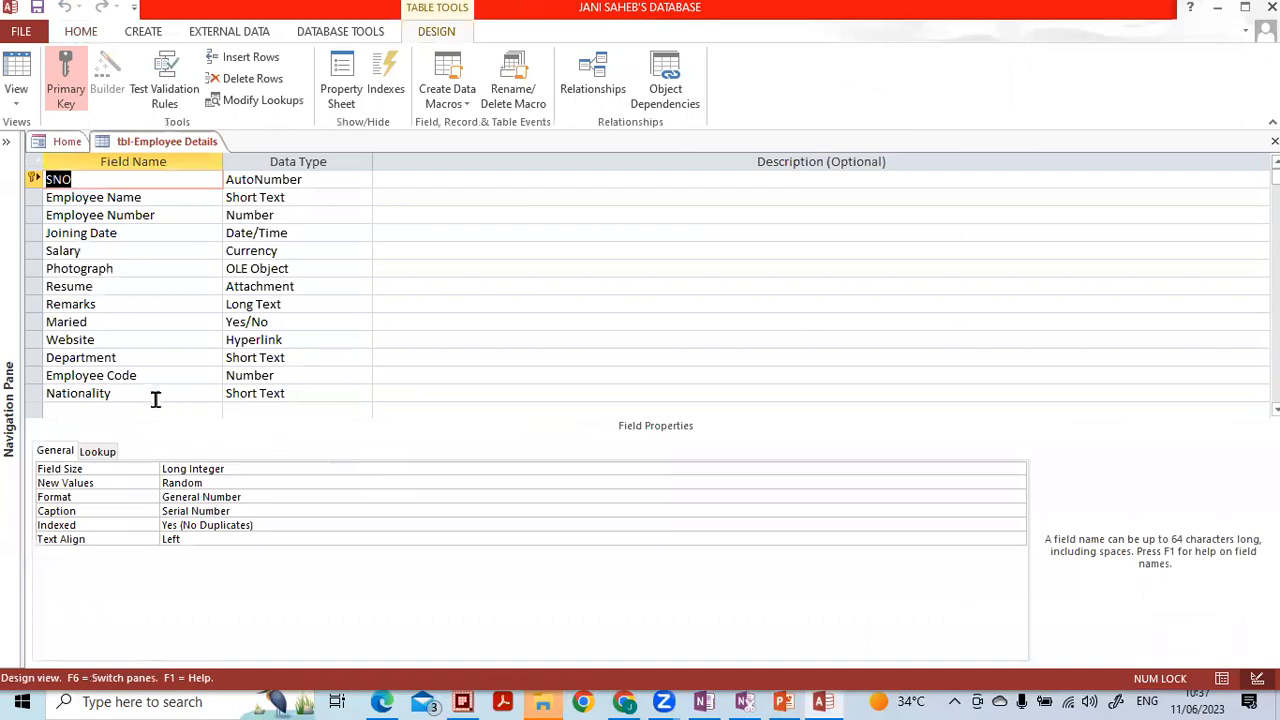
click(303, 395)
click(92, 515)
key(Caps_Lock)
text("U)
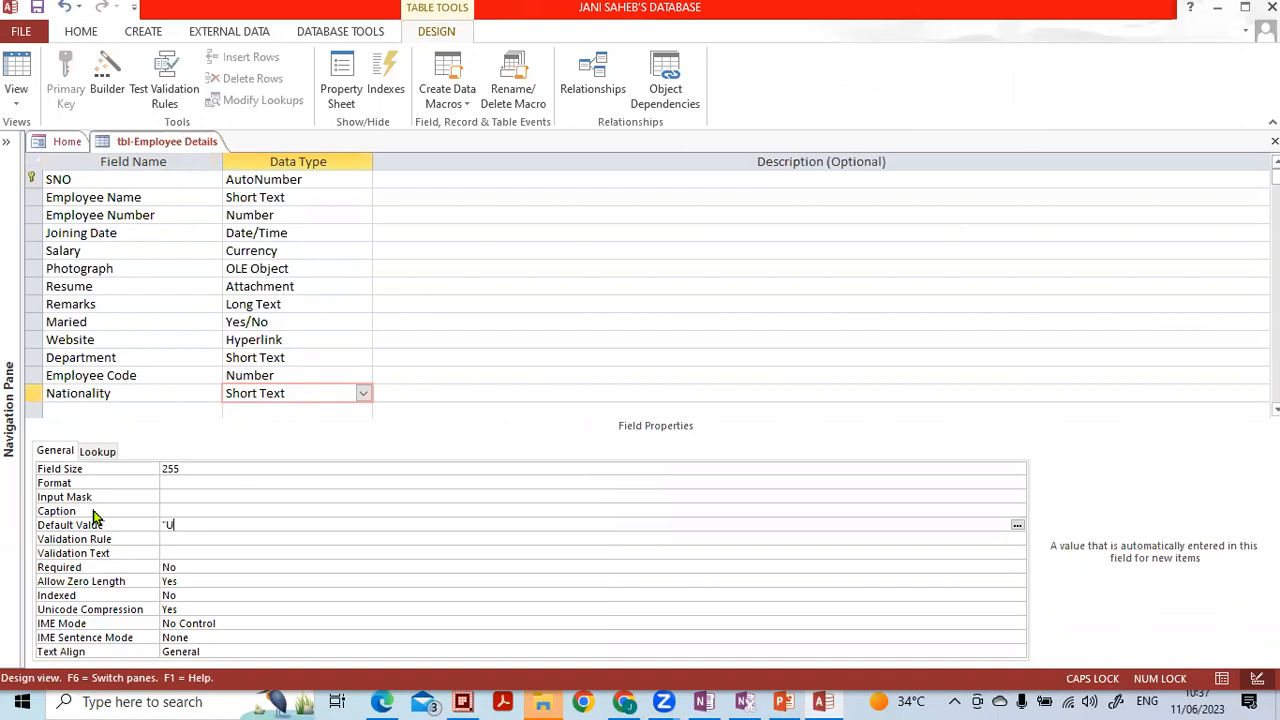
text(AE")
key(Return)
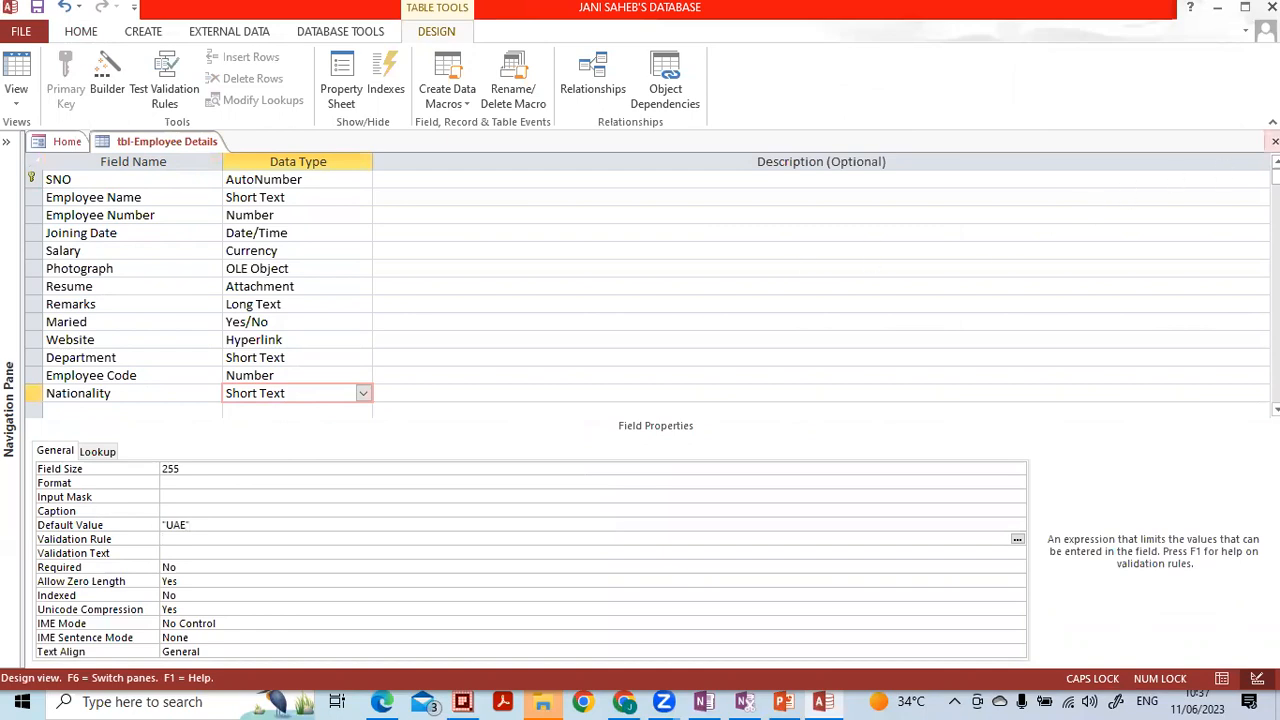
click(1274, 141)
click(568, 398)
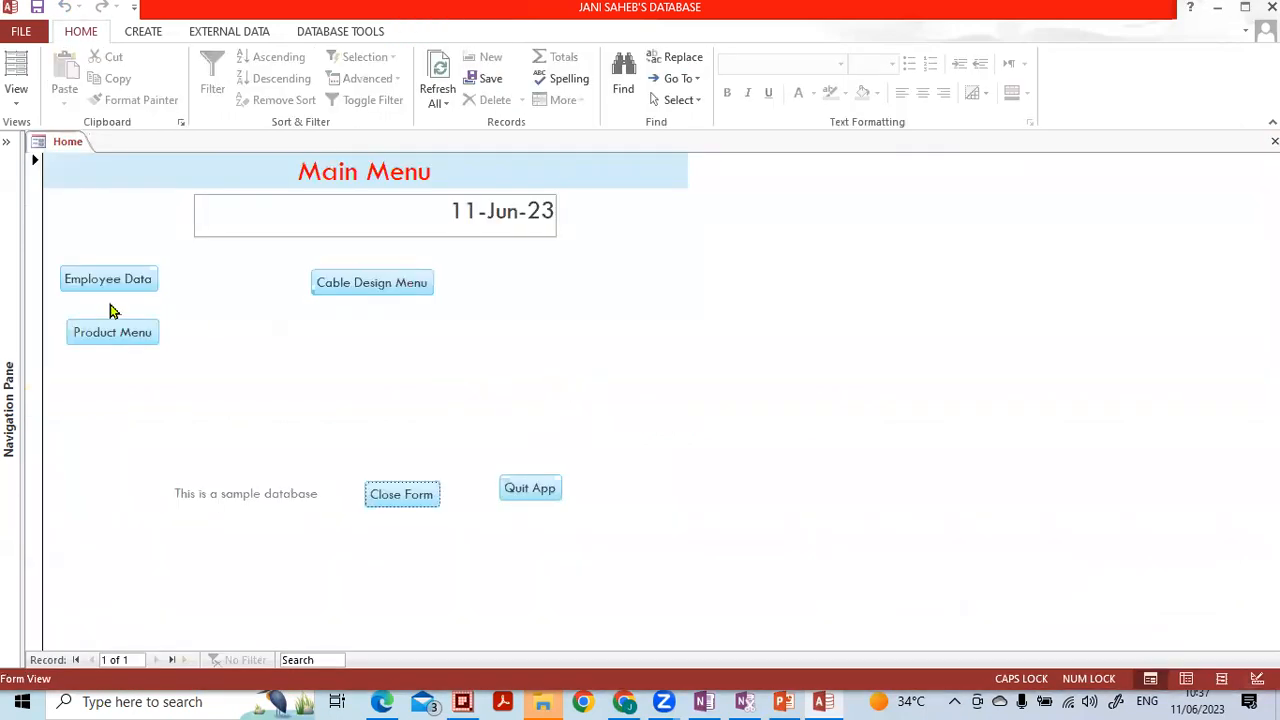
Step: Reopen tbl-Employee Details and compare the Nationality values of the new record row and the existing records
click(6, 141)
double_click(78, 325)
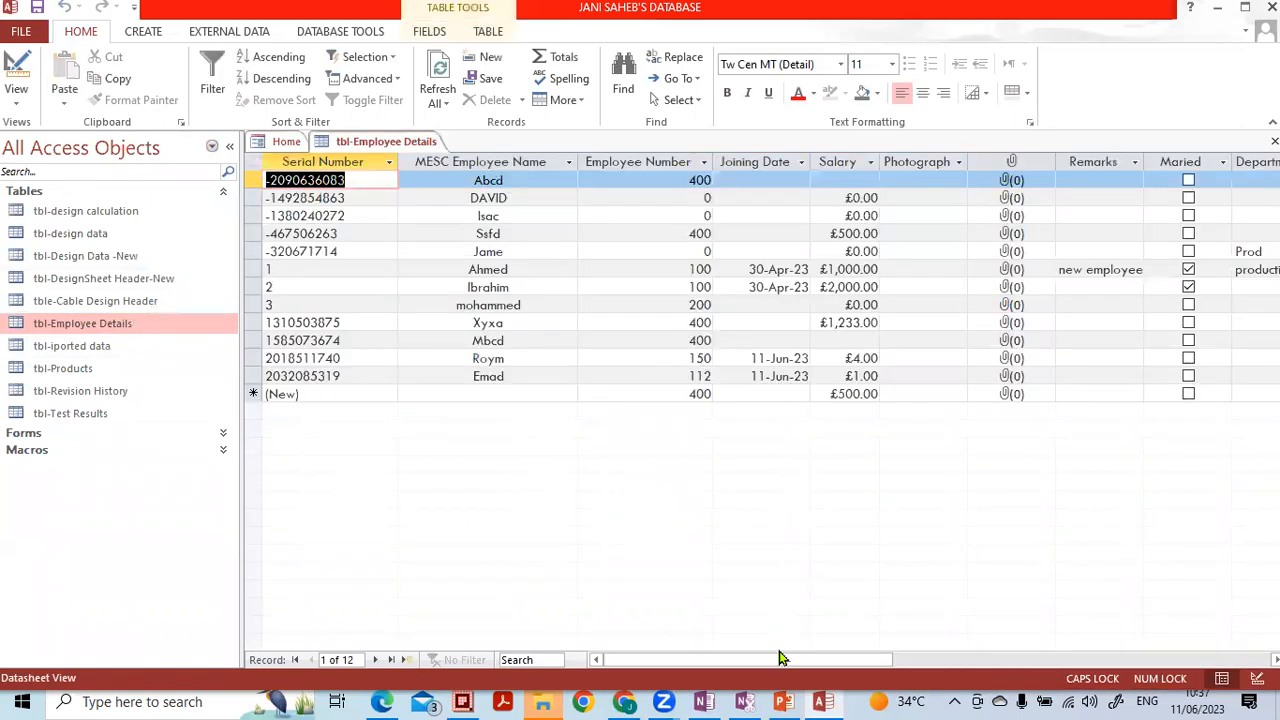
drag(798, 659, 963, 659)
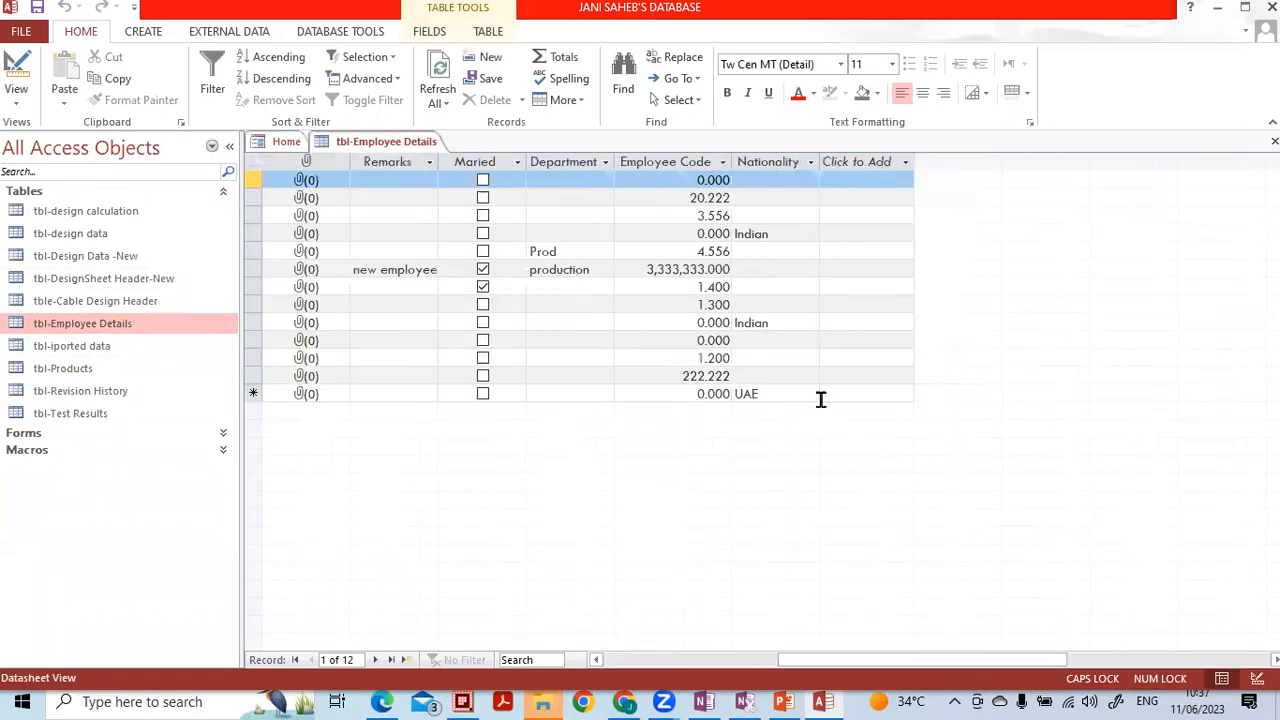
click(798, 373)
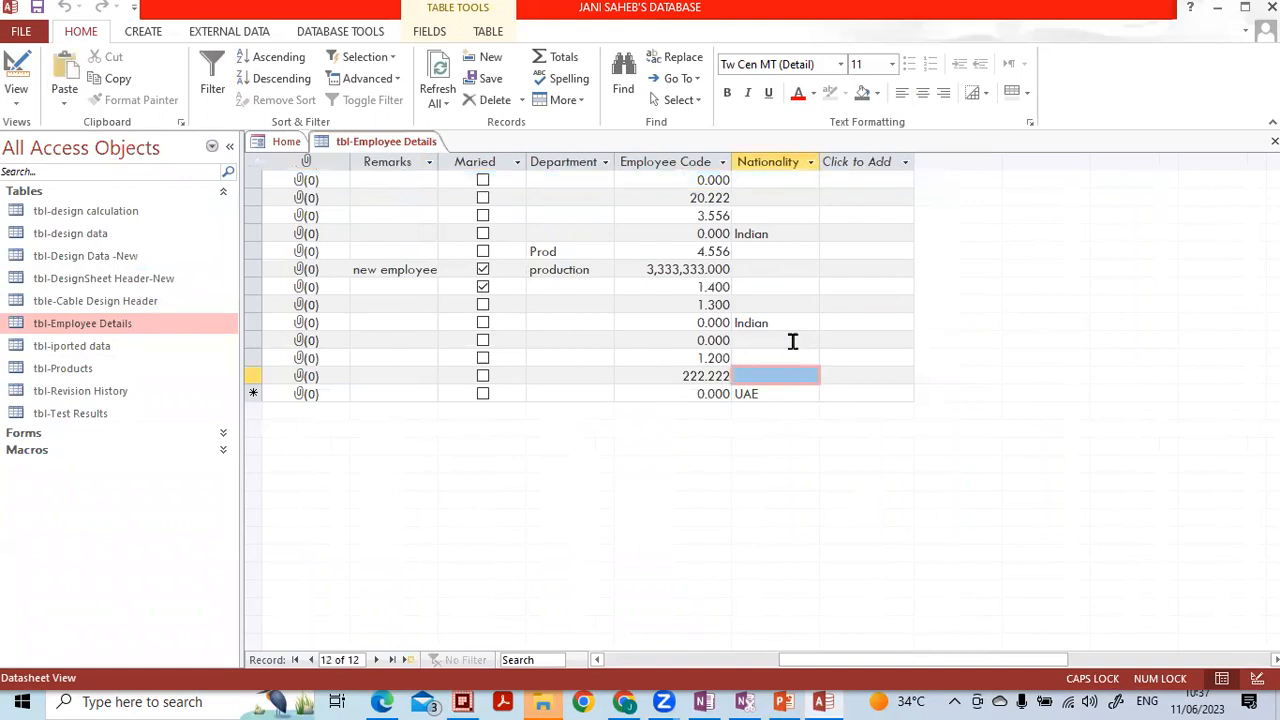
click(792, 341)
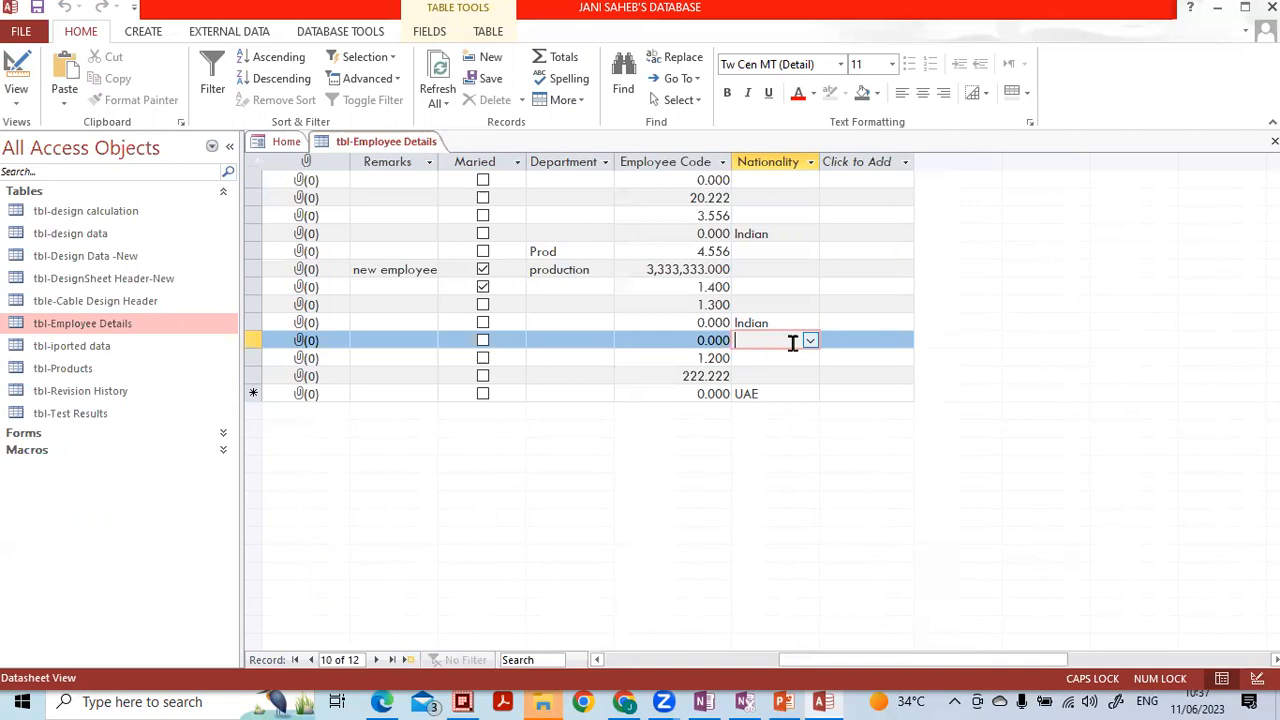
Step: Review the general properties of the Employee Name, Employee Number and Joining Date fields in design view, then close the table
click(1257, 675)
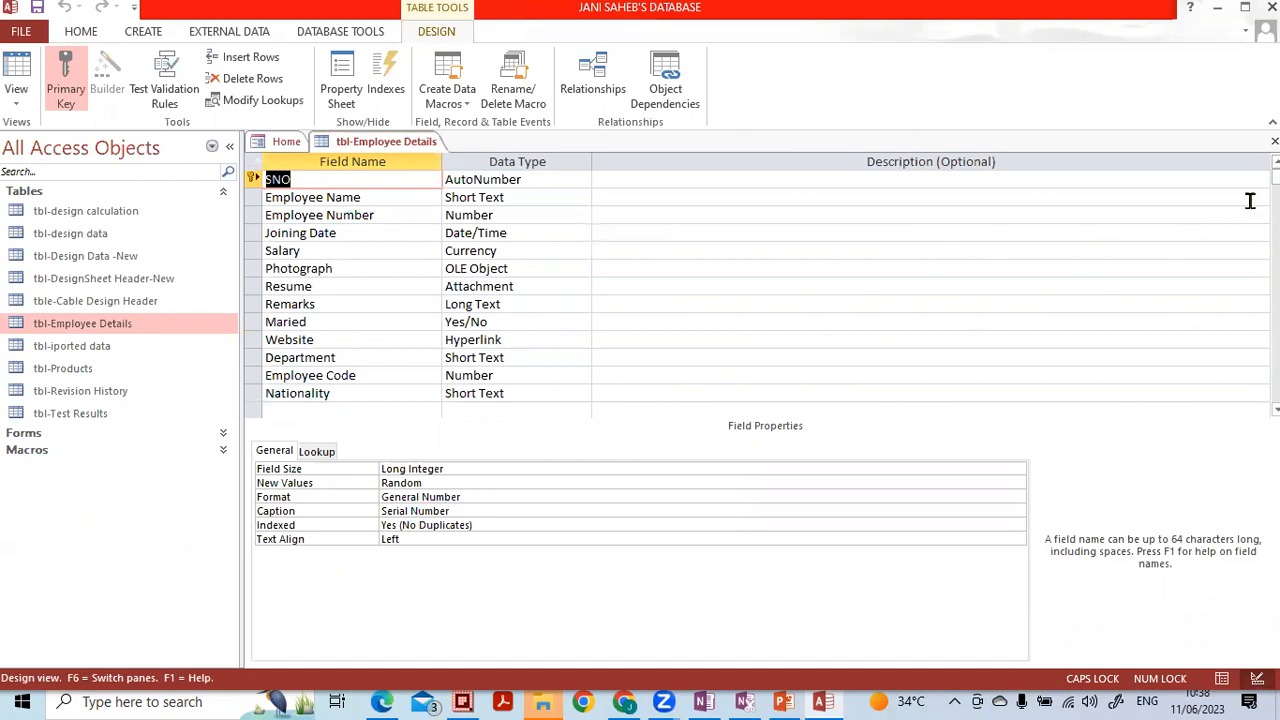
click(529, 199)
click(532, 216)
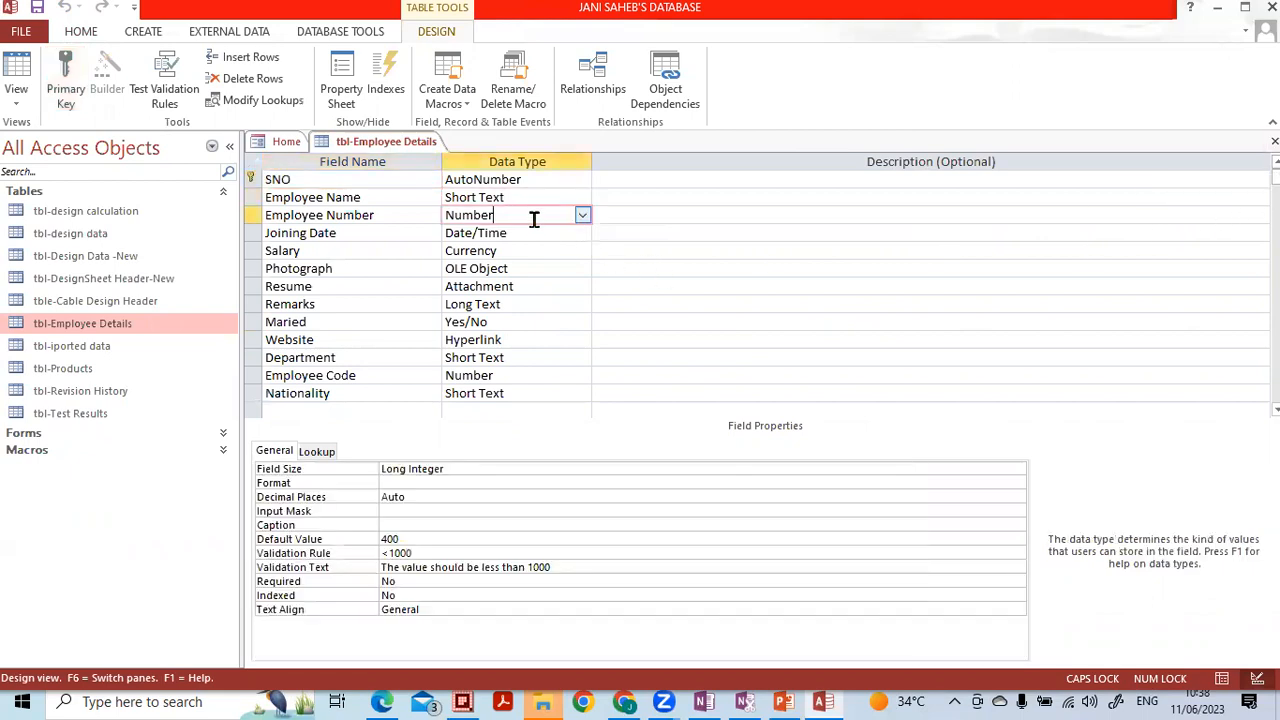
click(531, 231)
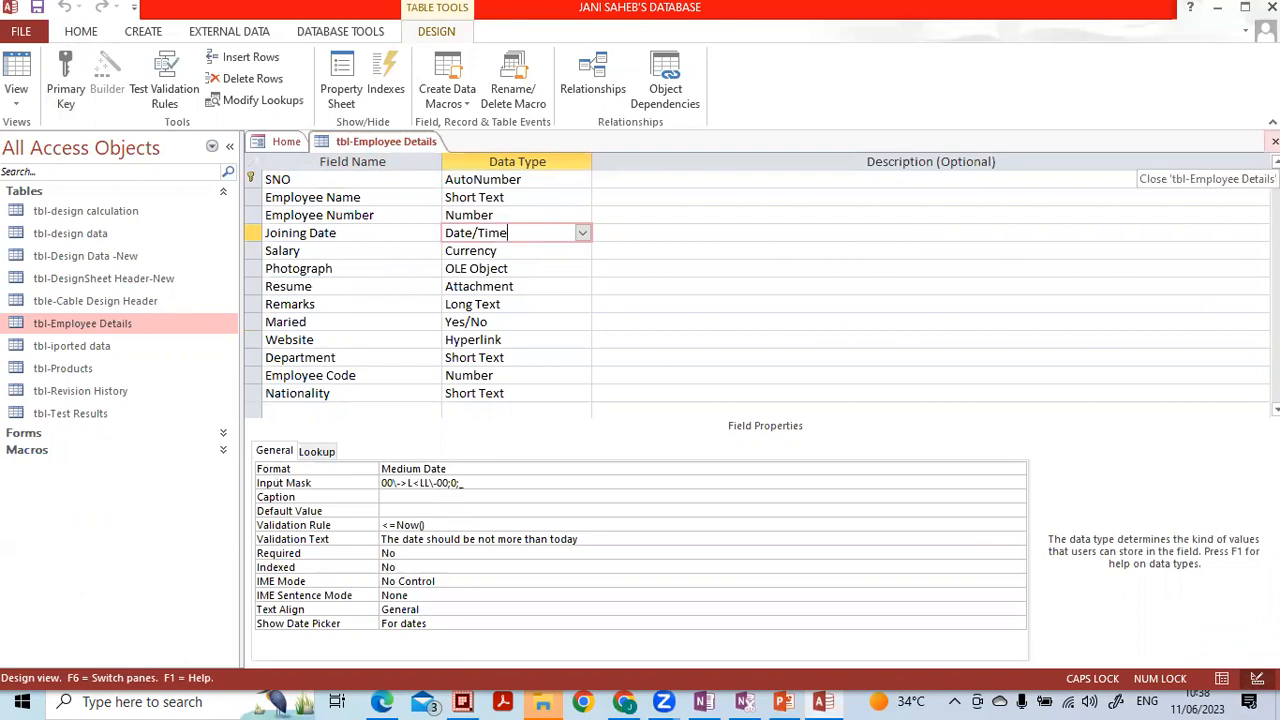
click(1274, 141)
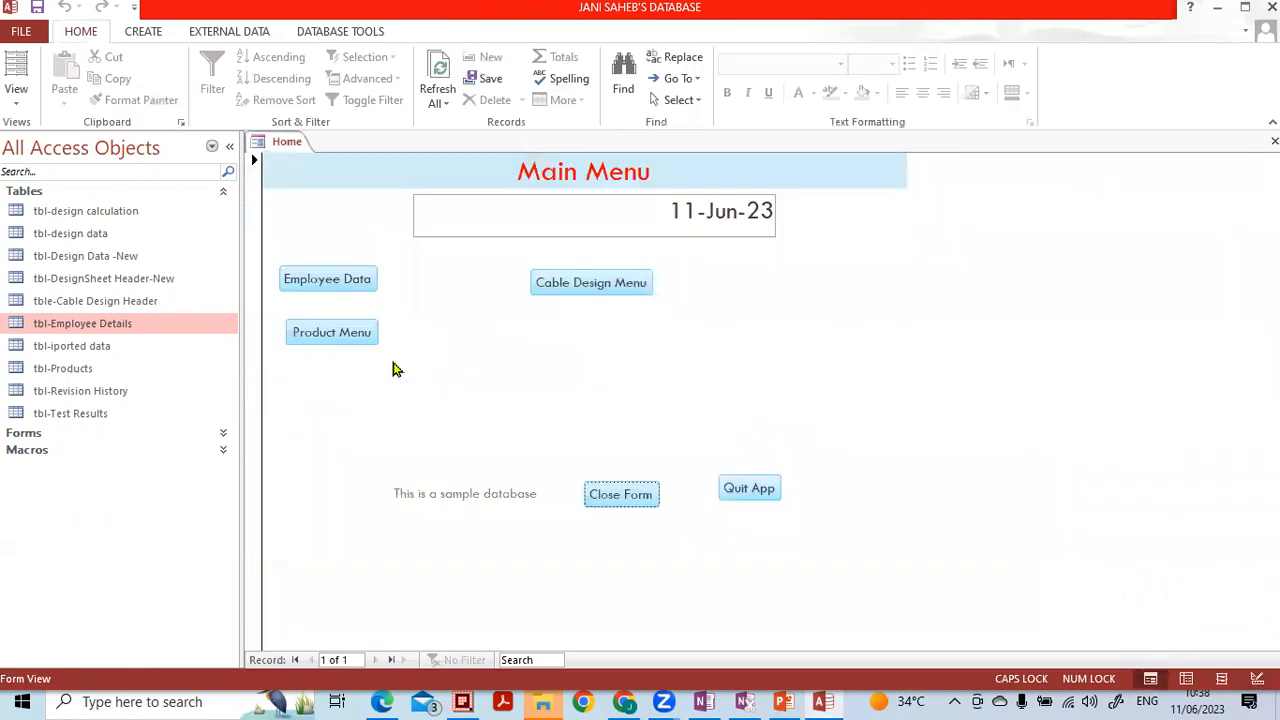
Step: Reopen tbl-Employee Details and examine how the Joining Date cell of the new record row accepts a date
double_click(170, 331)
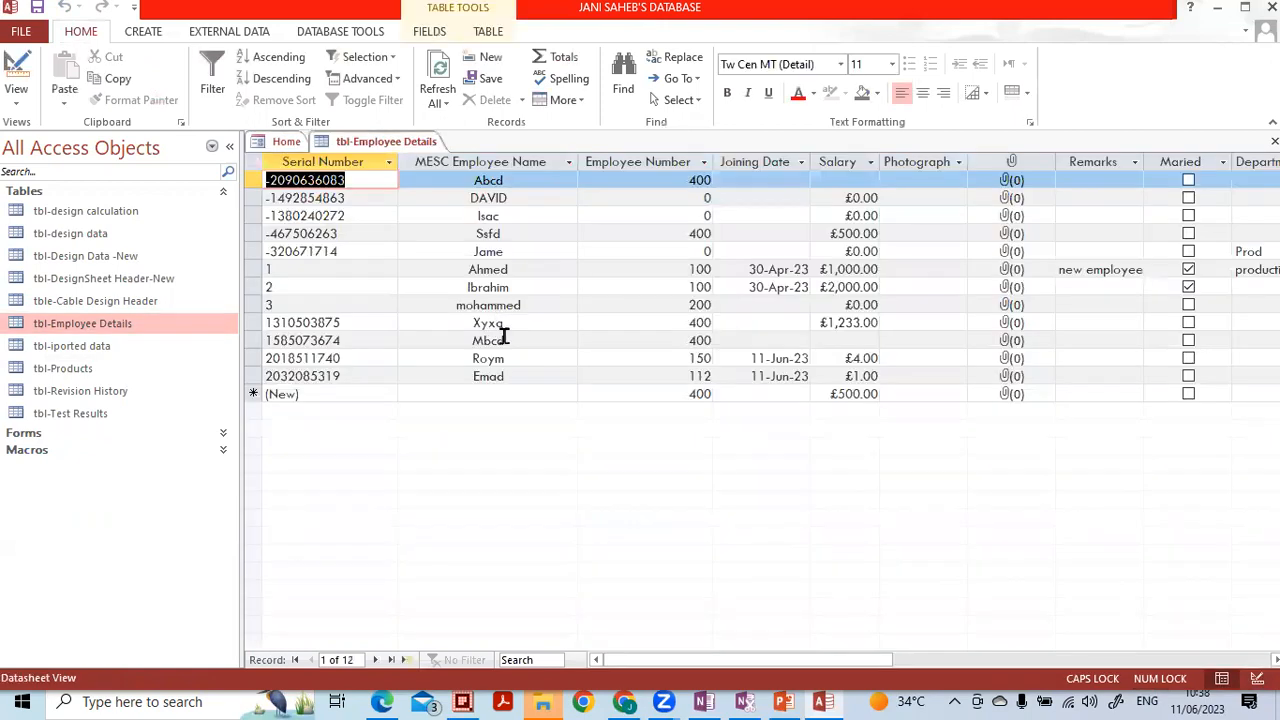
click(782, 376)
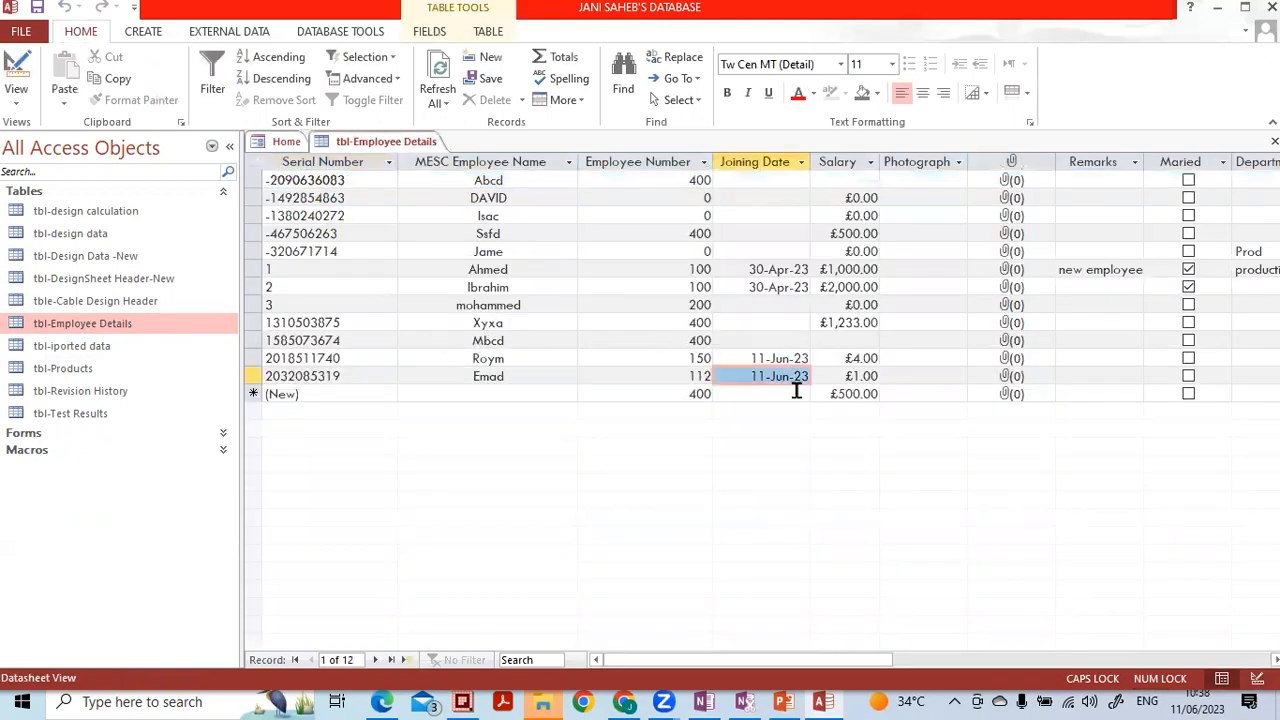
click(790, 394)
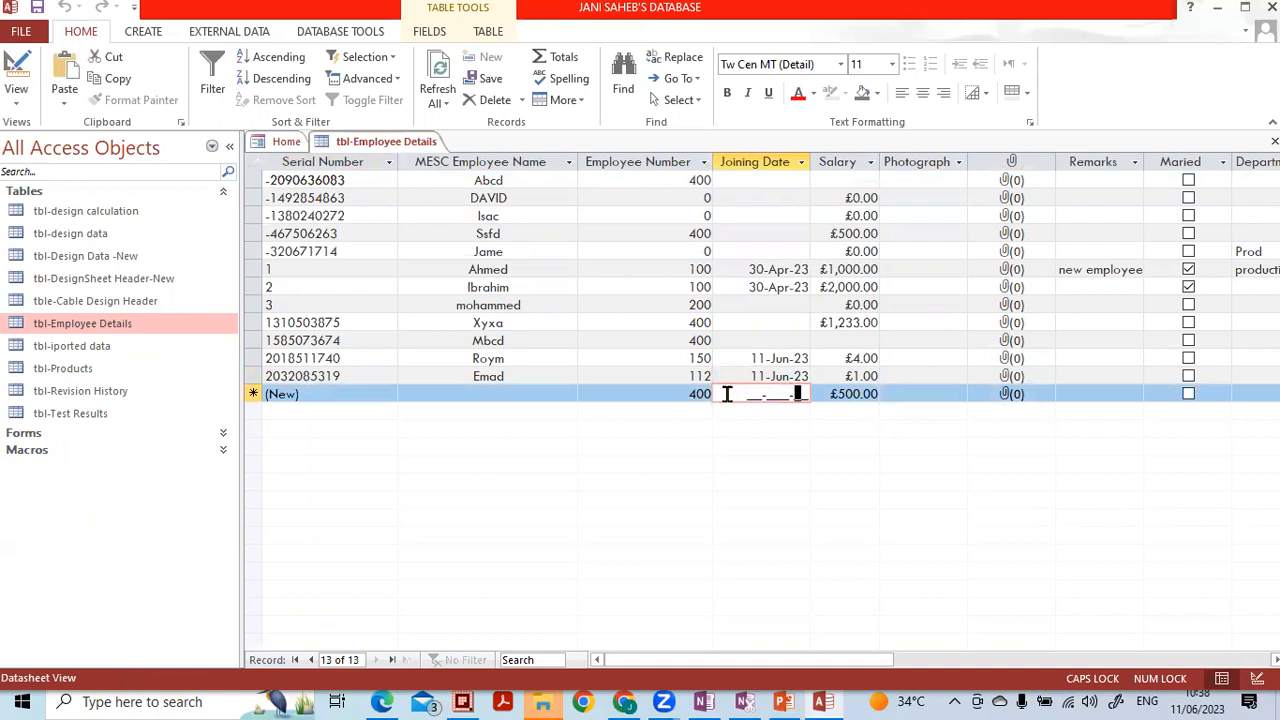
drag(750, 394, 805, 394)
click(766, 394)
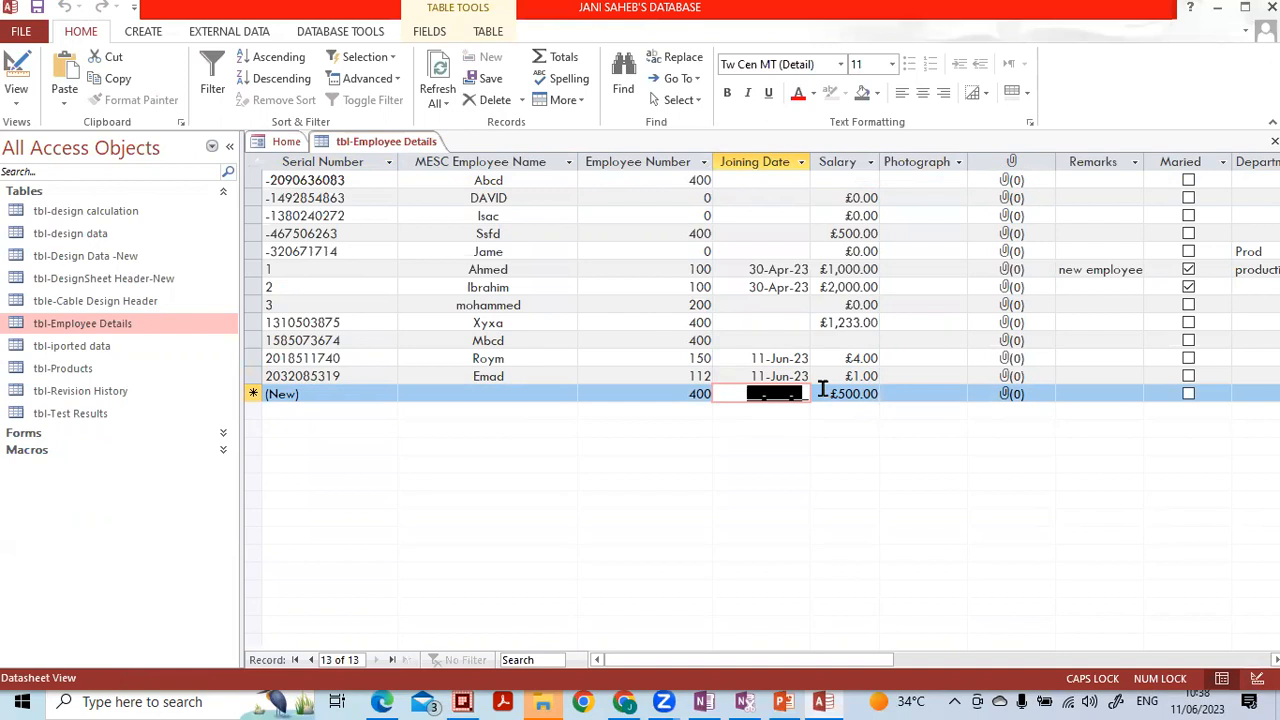
click(780, 377)
click(755, 393)
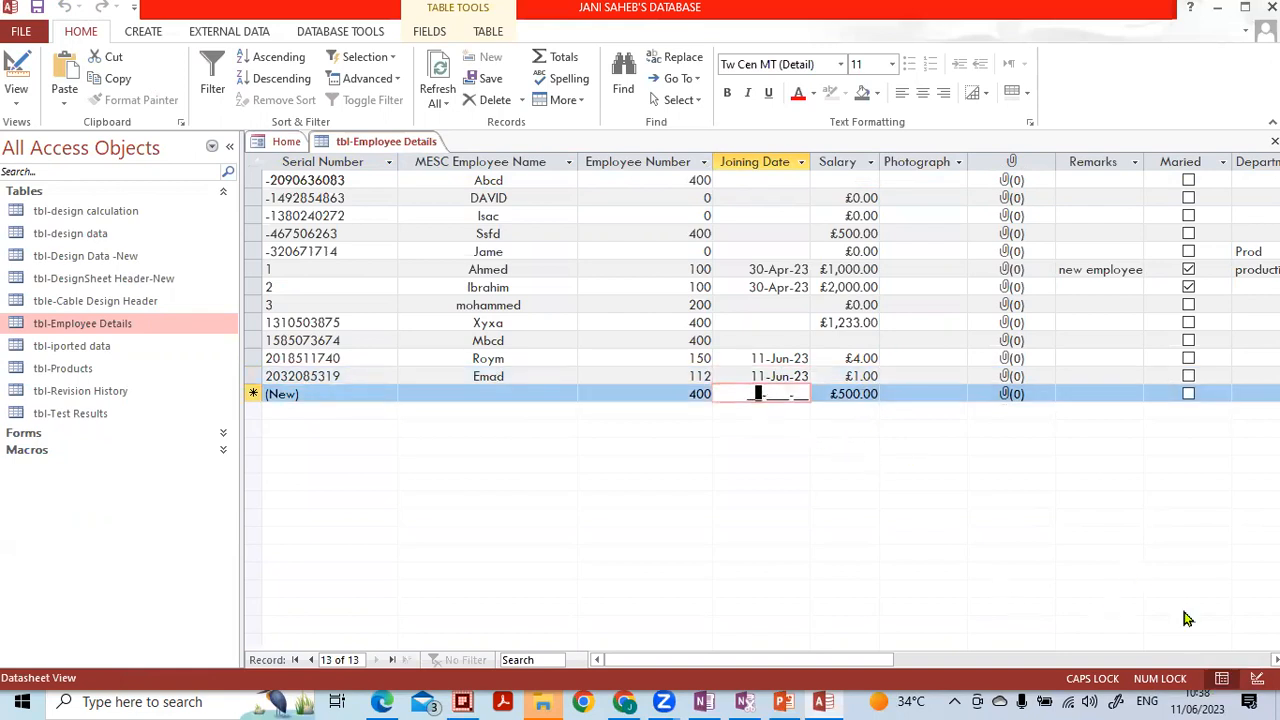
Step: In design view, remove the Joining Date field's Input Mask, point out its Show Date Picker property and save the table design
click(1257, 678)
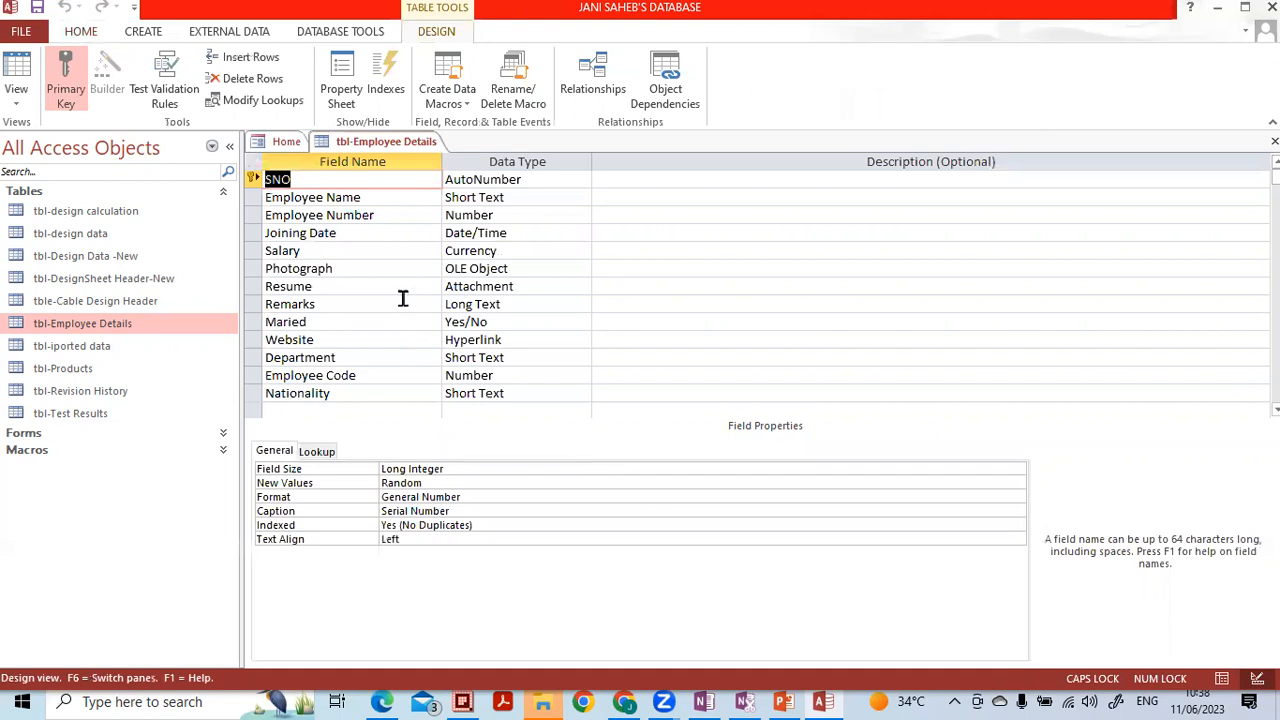
click(478, 233)
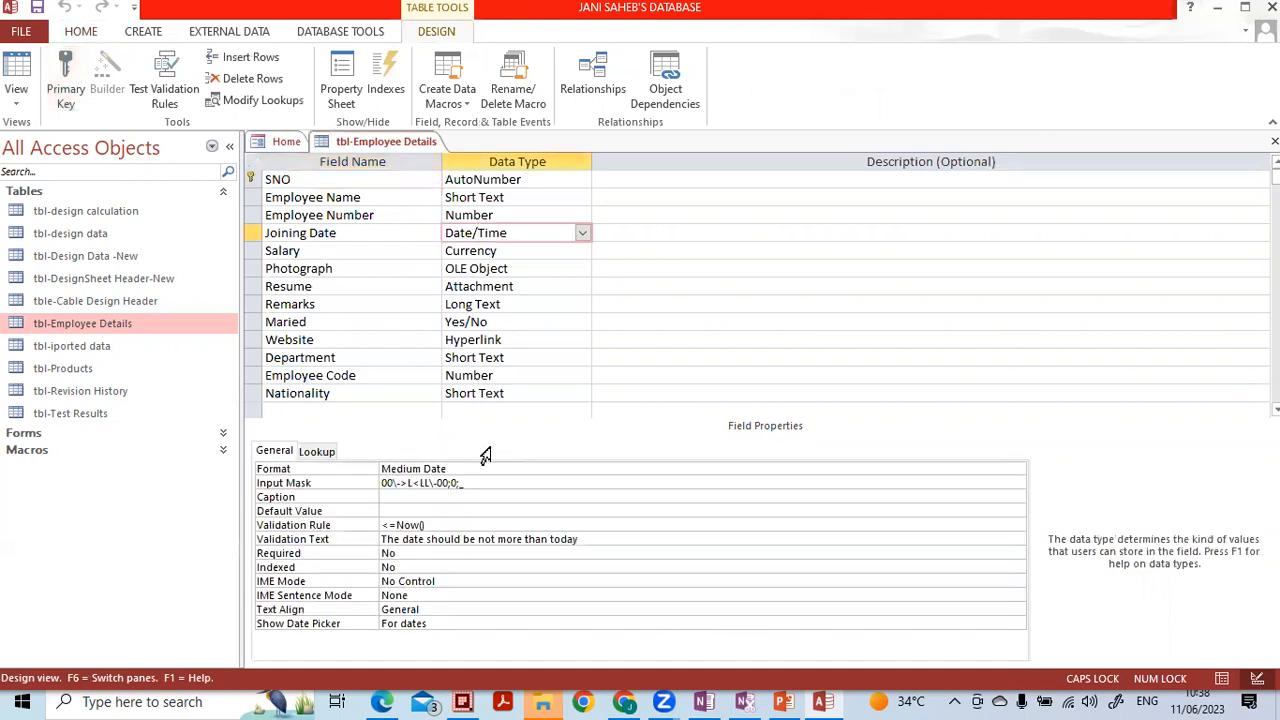
drag(476, 483, 366, 488)
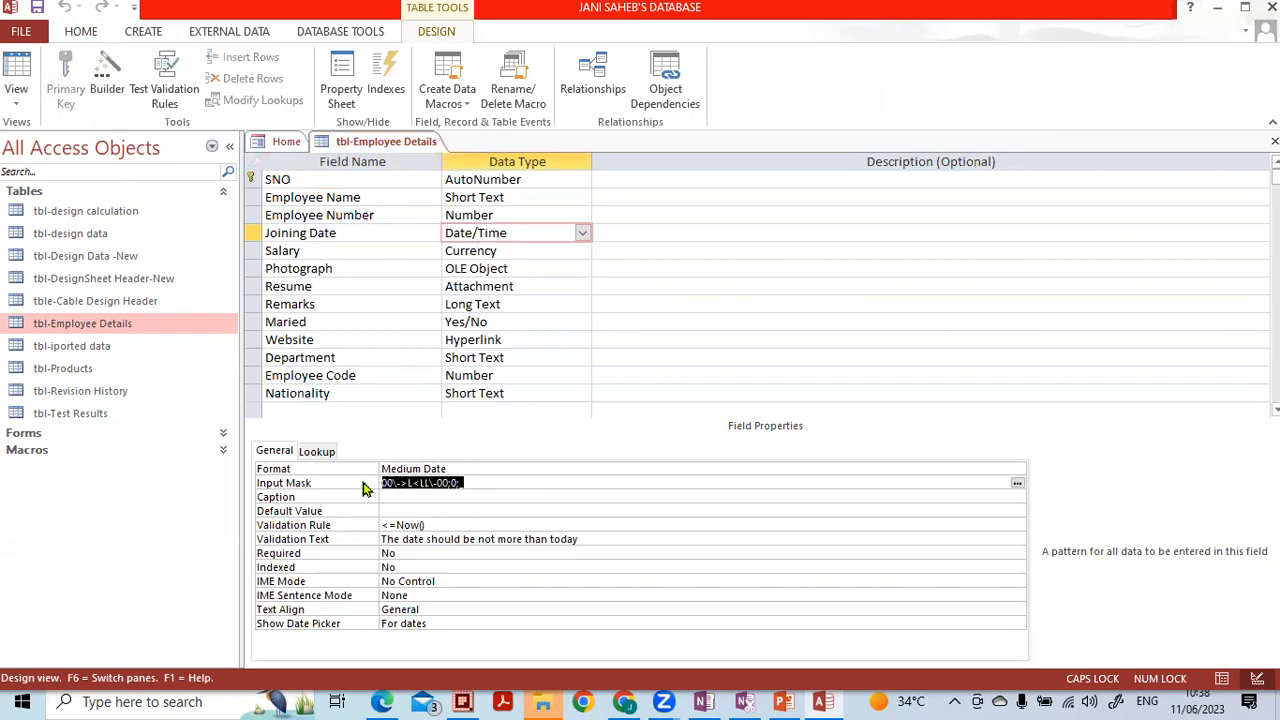
key(Delete)
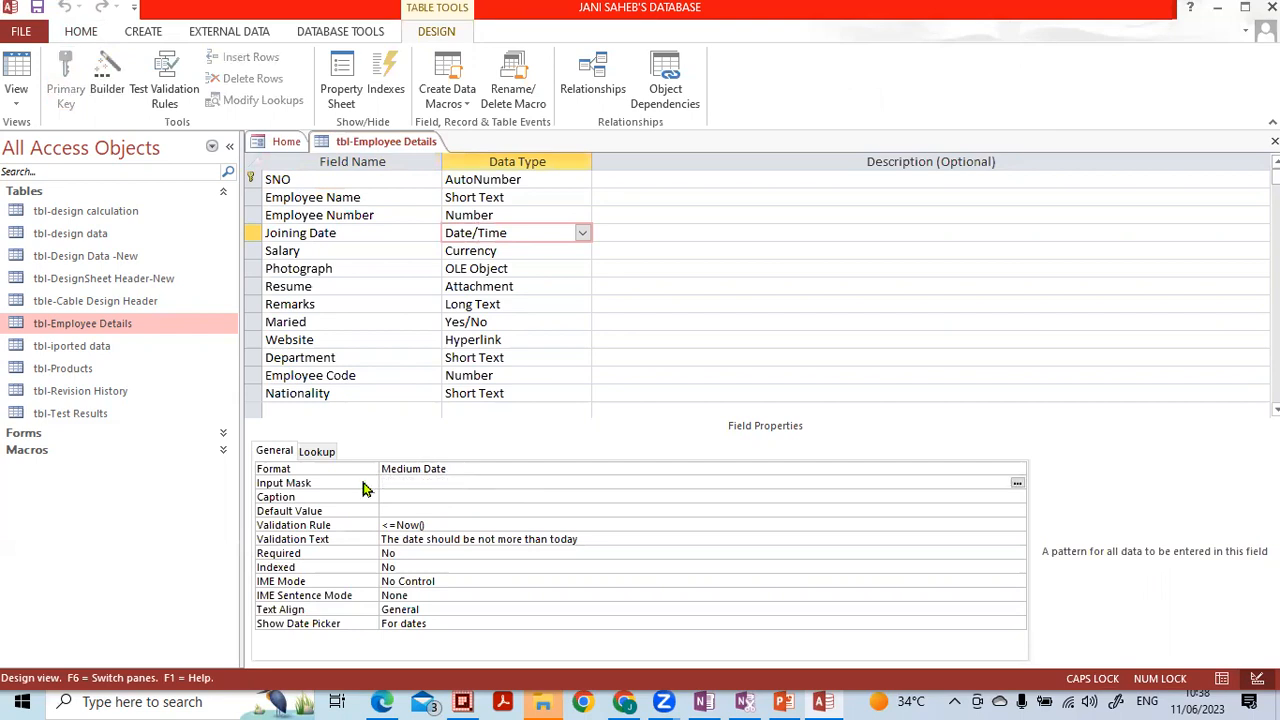
click(386, 497)
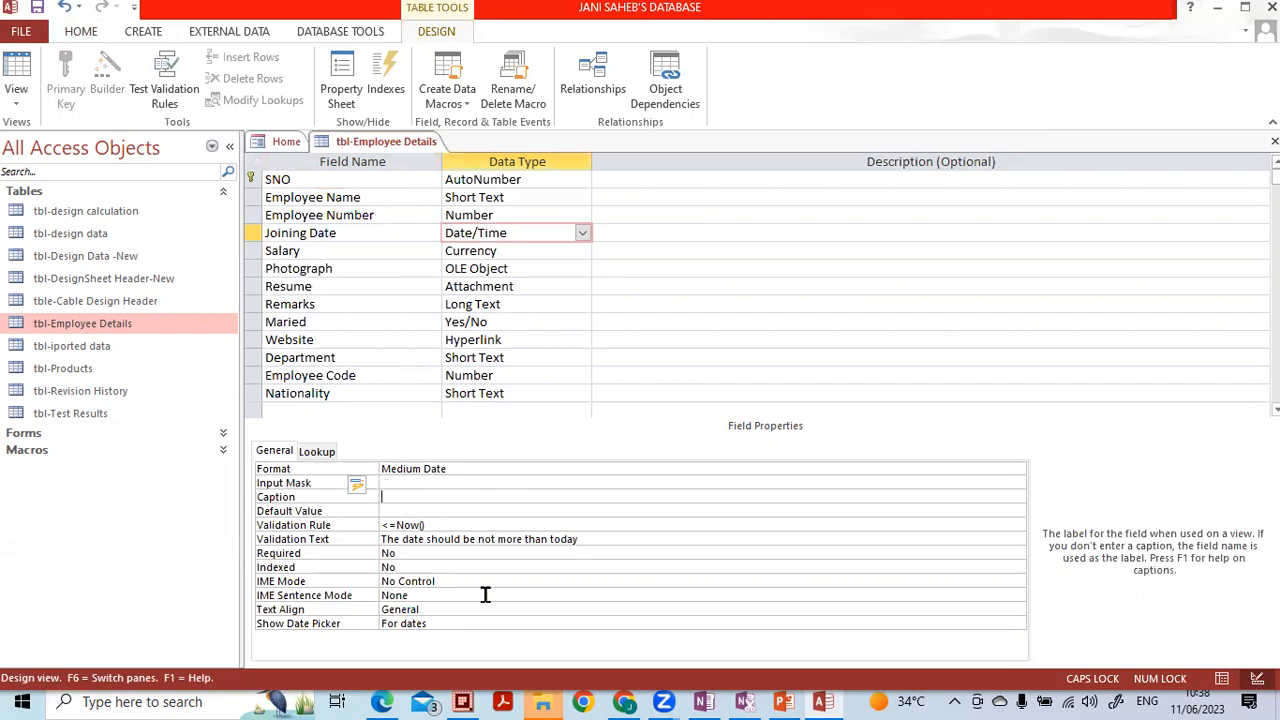
drag(450, 622, 248, 590)
drag(303, 648, 446, 620)
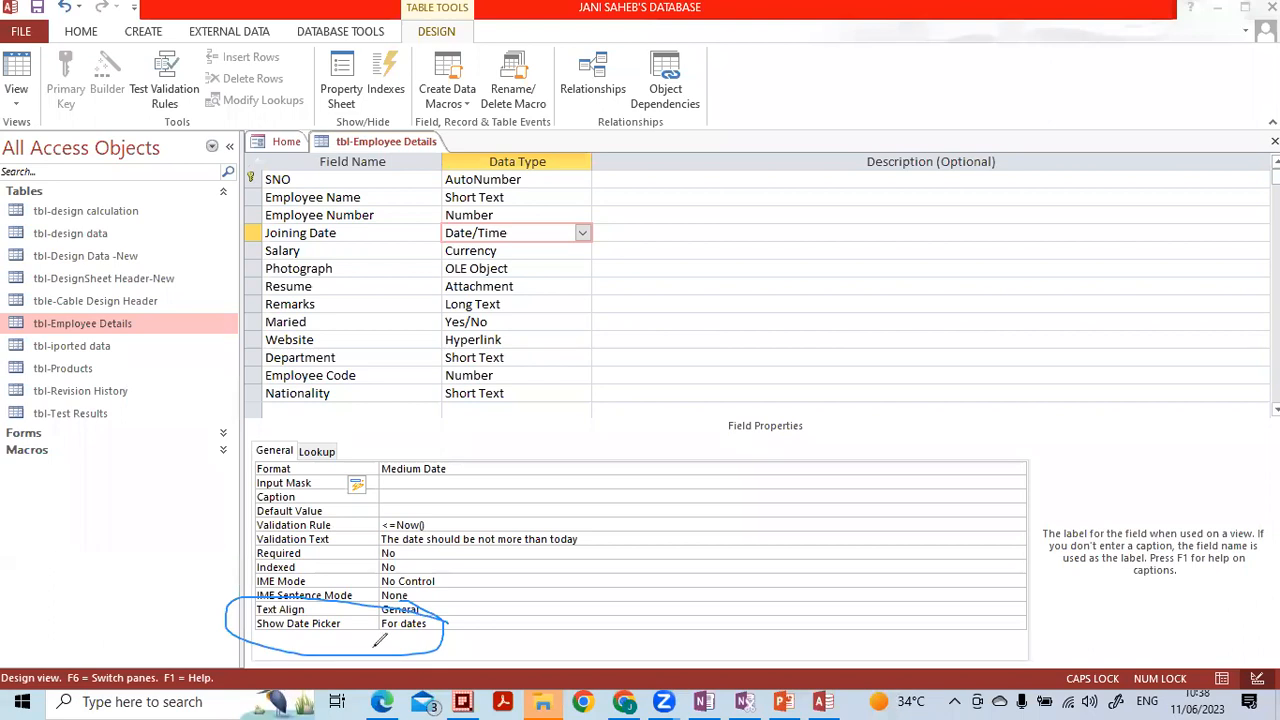
click(704, 151)
click(441, 621)
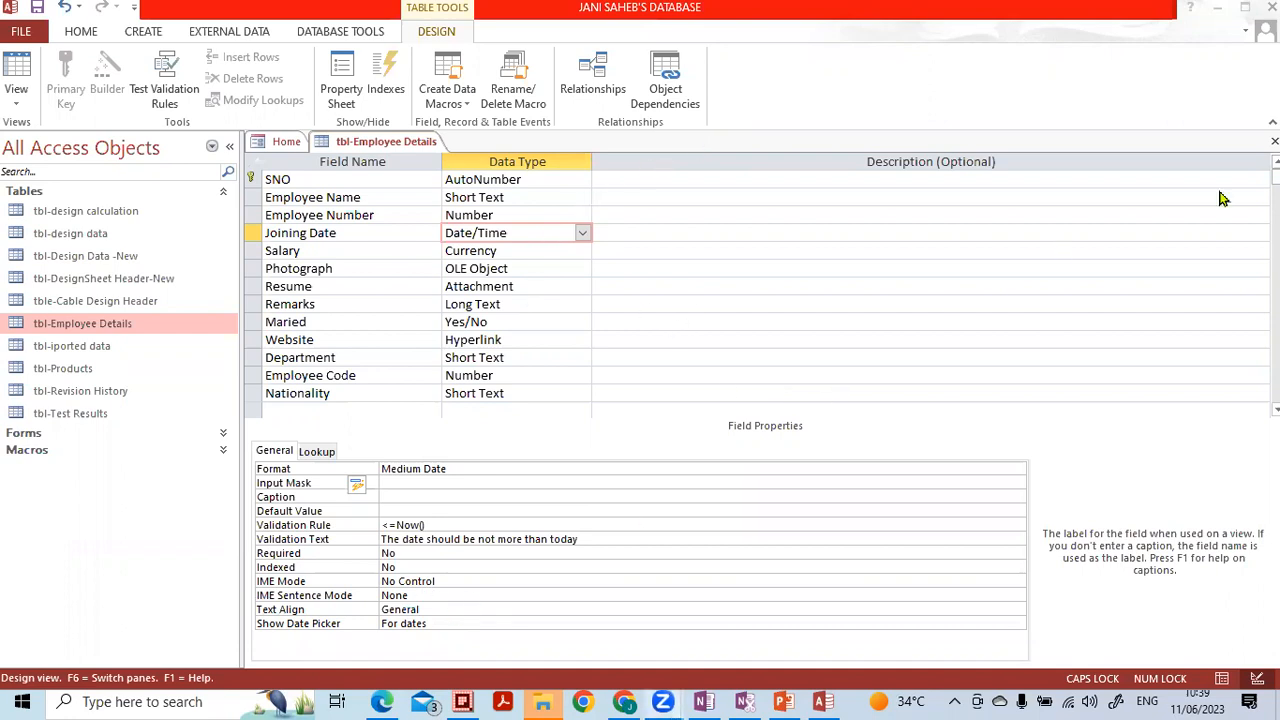
click(1275, 141)
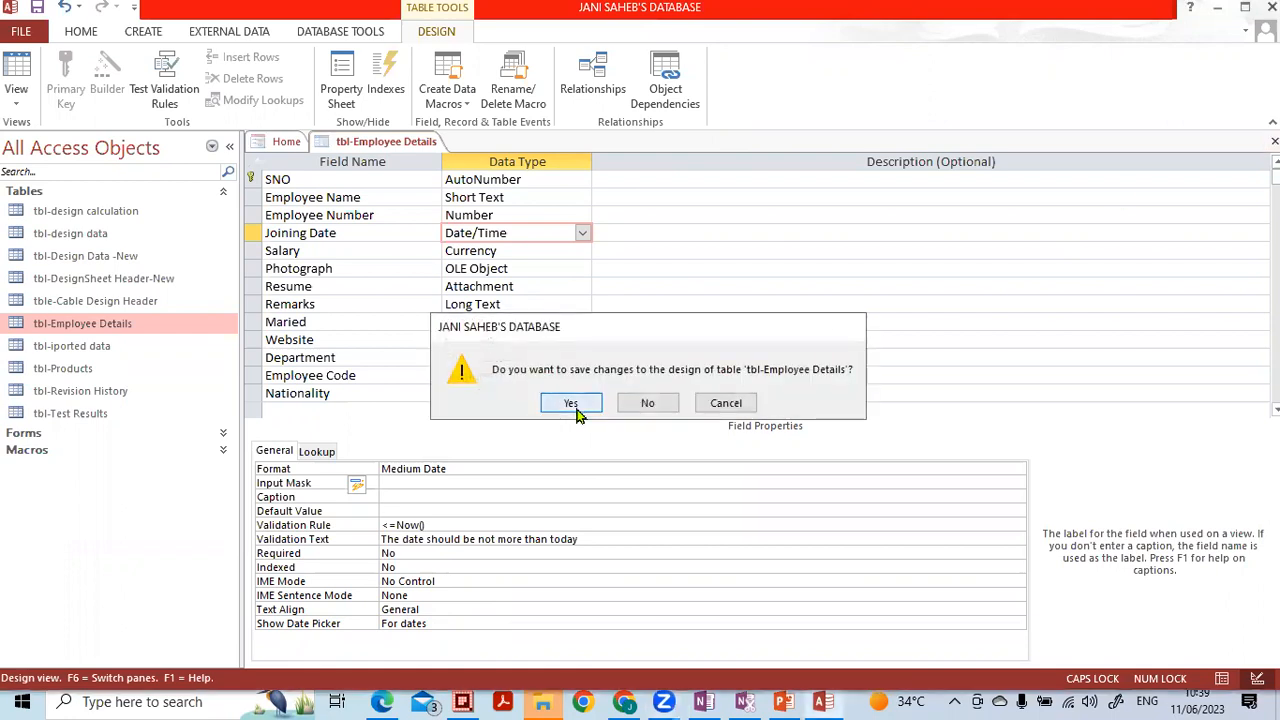
click(571, 403)
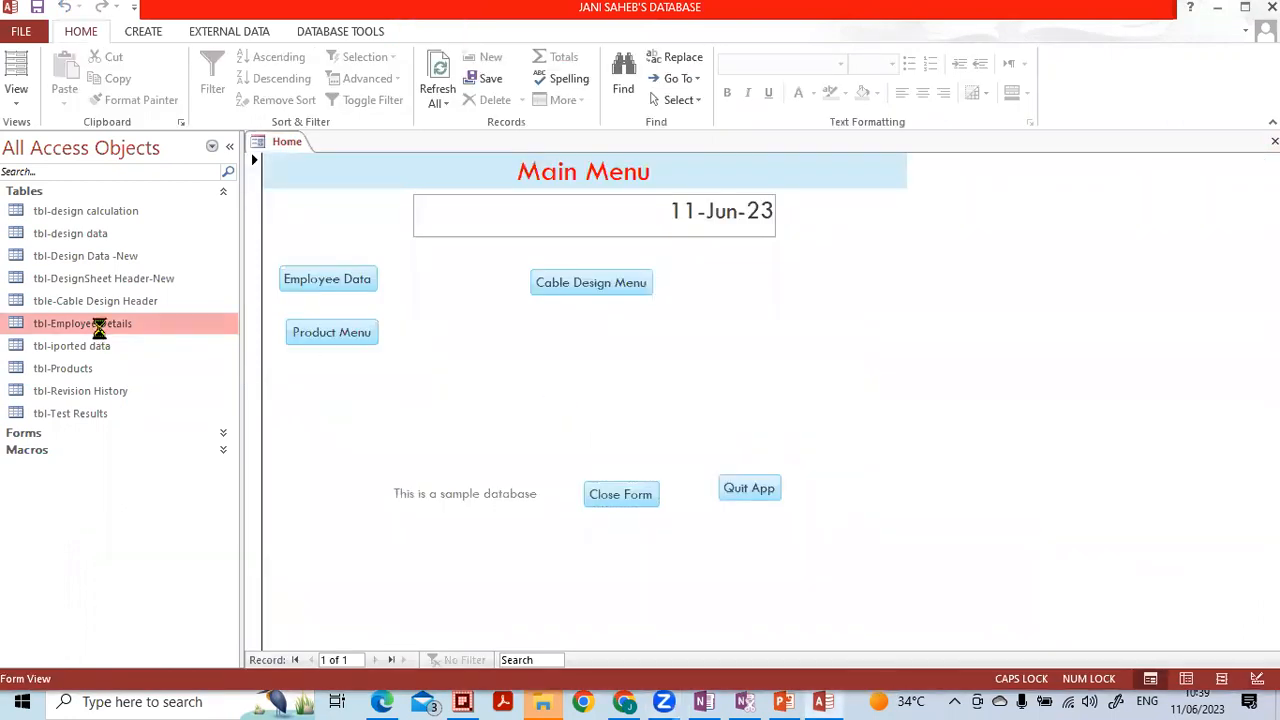
Step: Reopen tbl-Employee Details and enter today's date, 11/06/2023, as the new record's Joining Date using the date picker
double_click(100, 323)
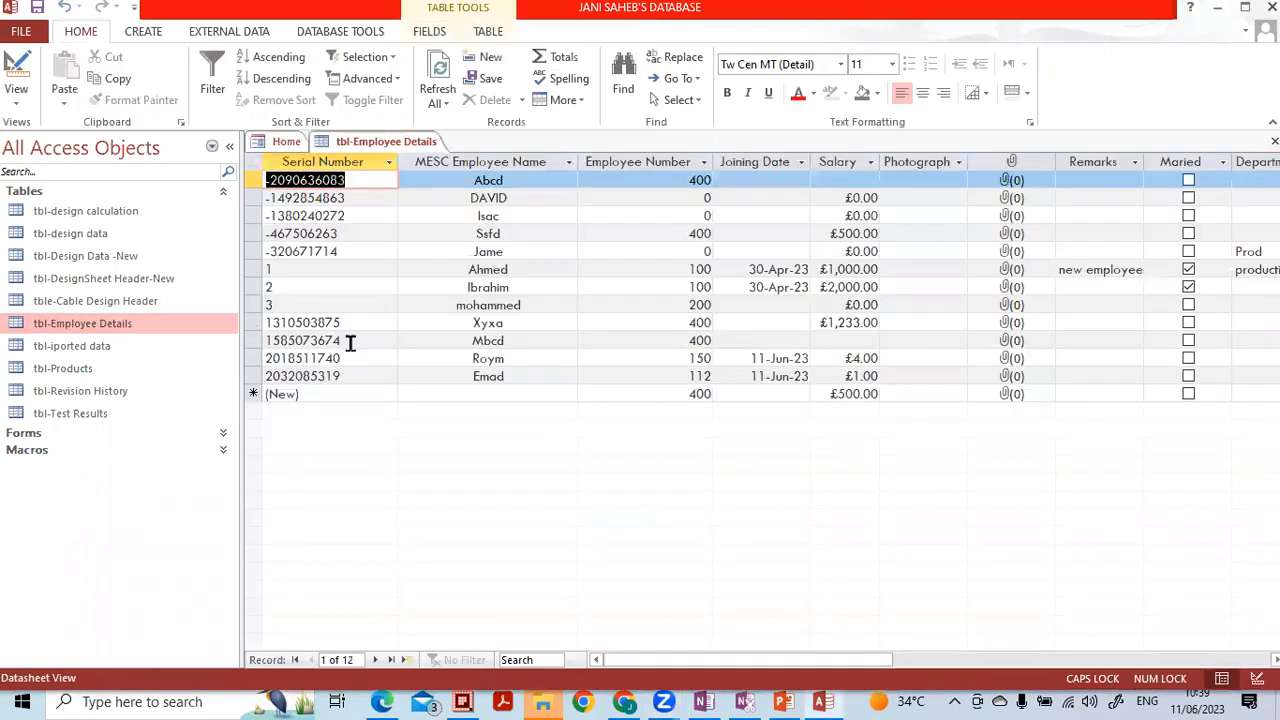
click(766, 394)
click(819, 394)
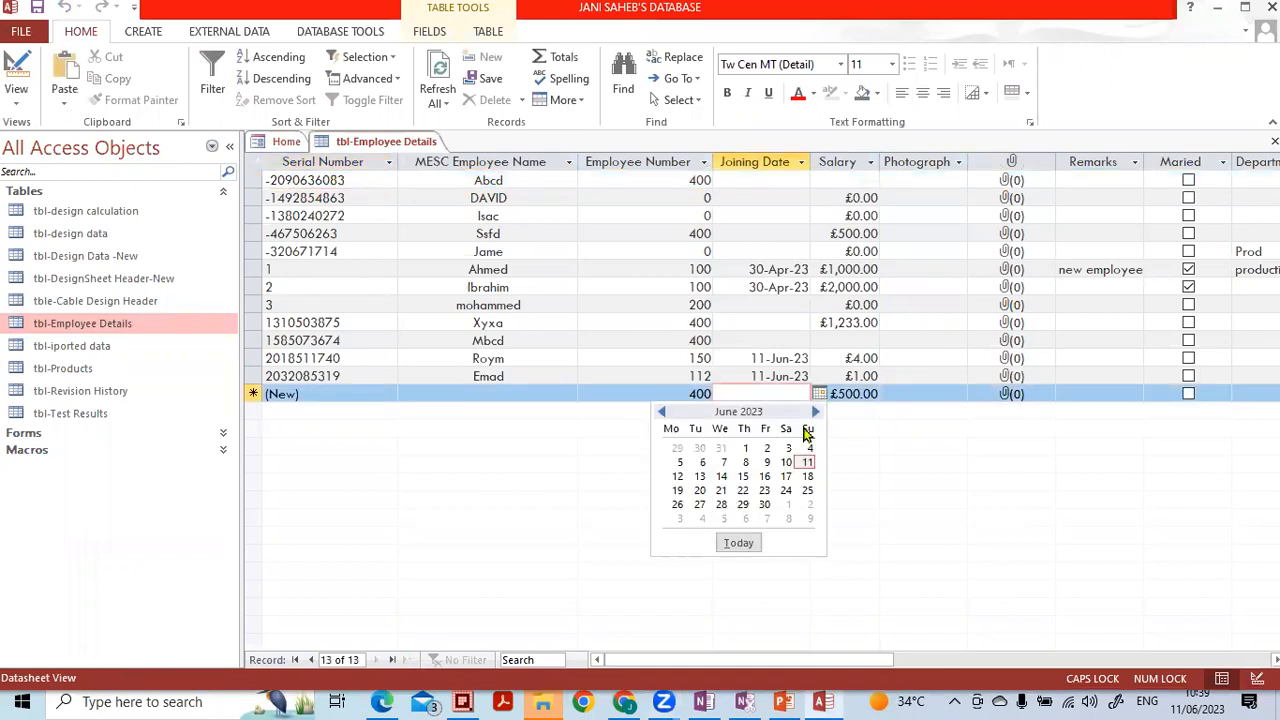
click(738, 542)
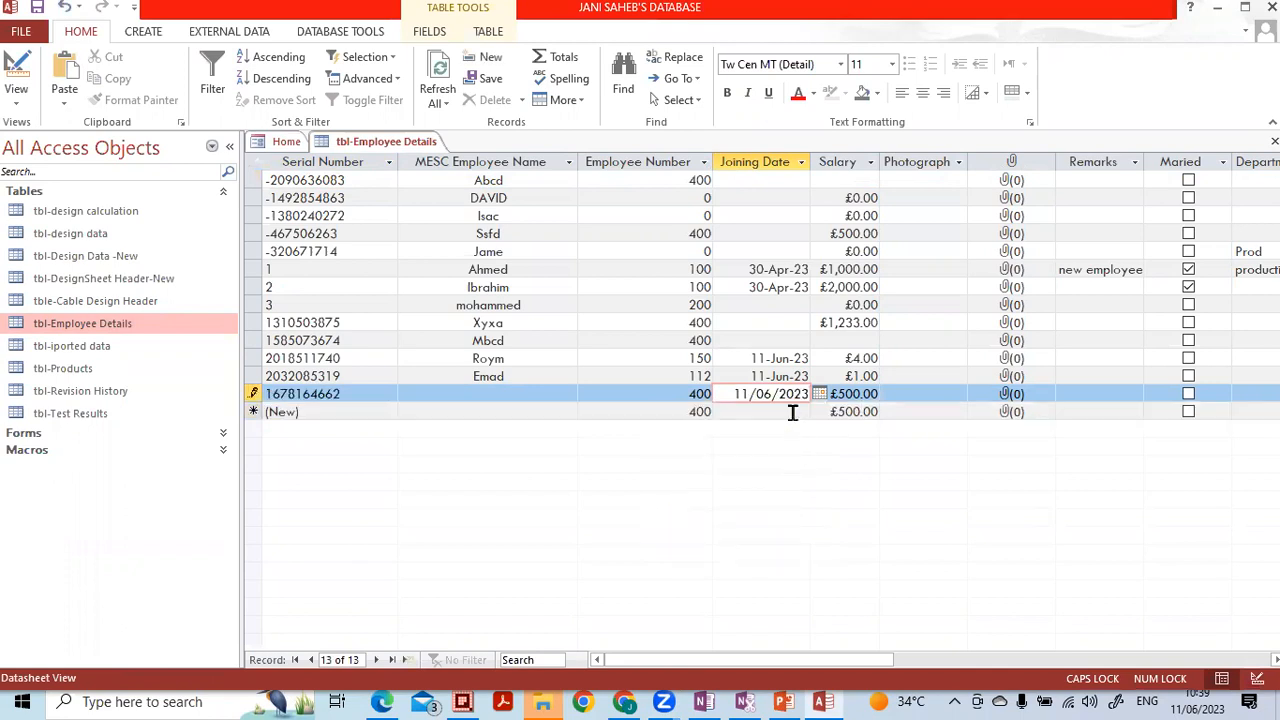
Step: Fill in the required employee name for the new record dated 11-Jun-23 and save that record
click(795, 412)
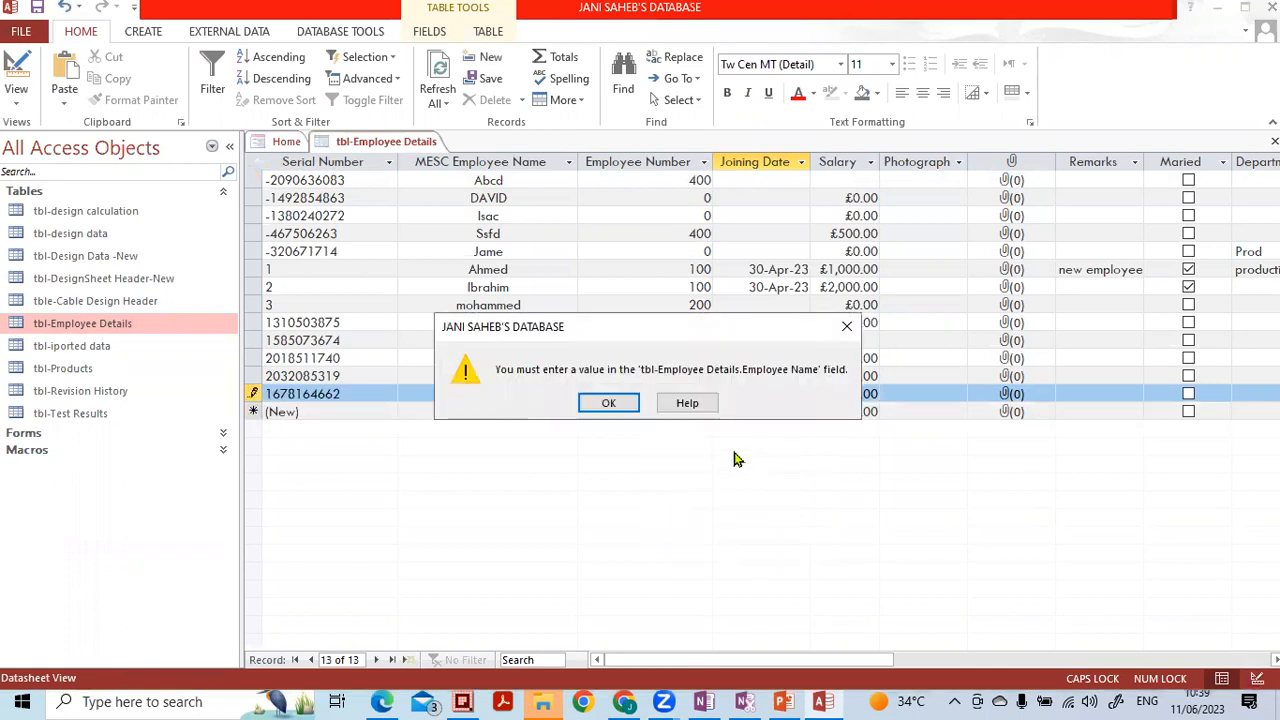
click(611, 403)
click(488, 398)
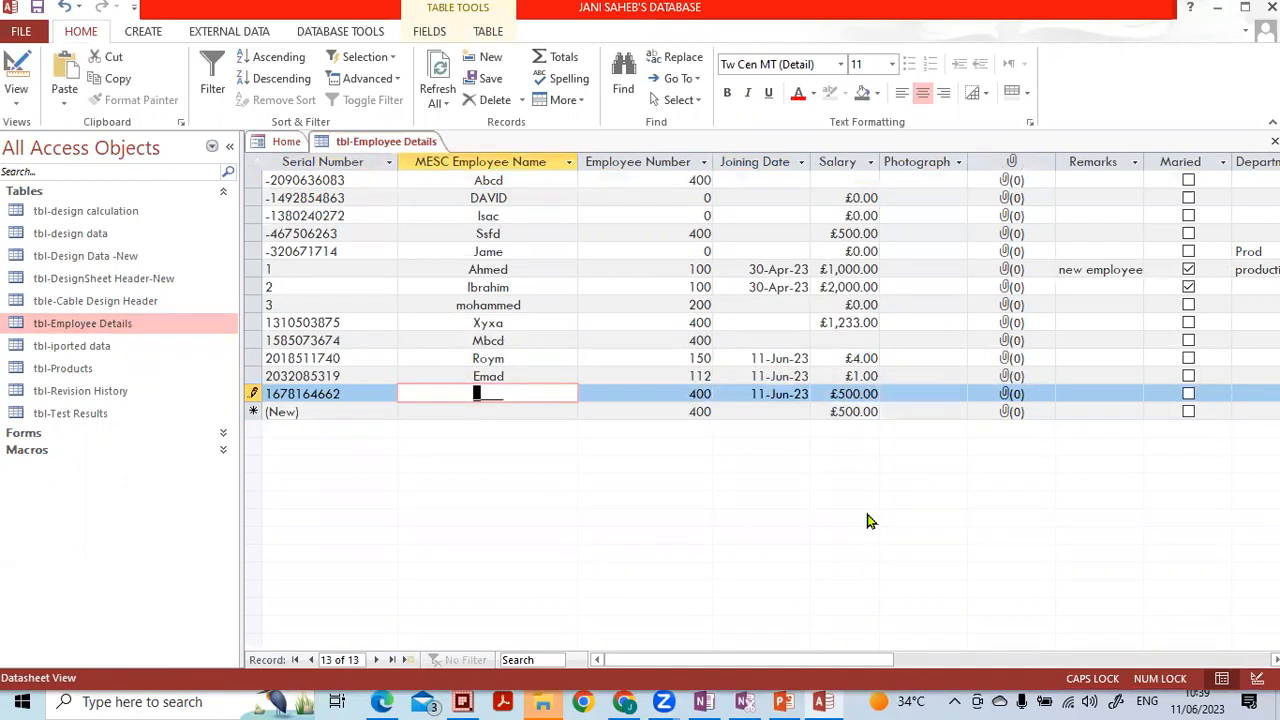
text(Uewu)
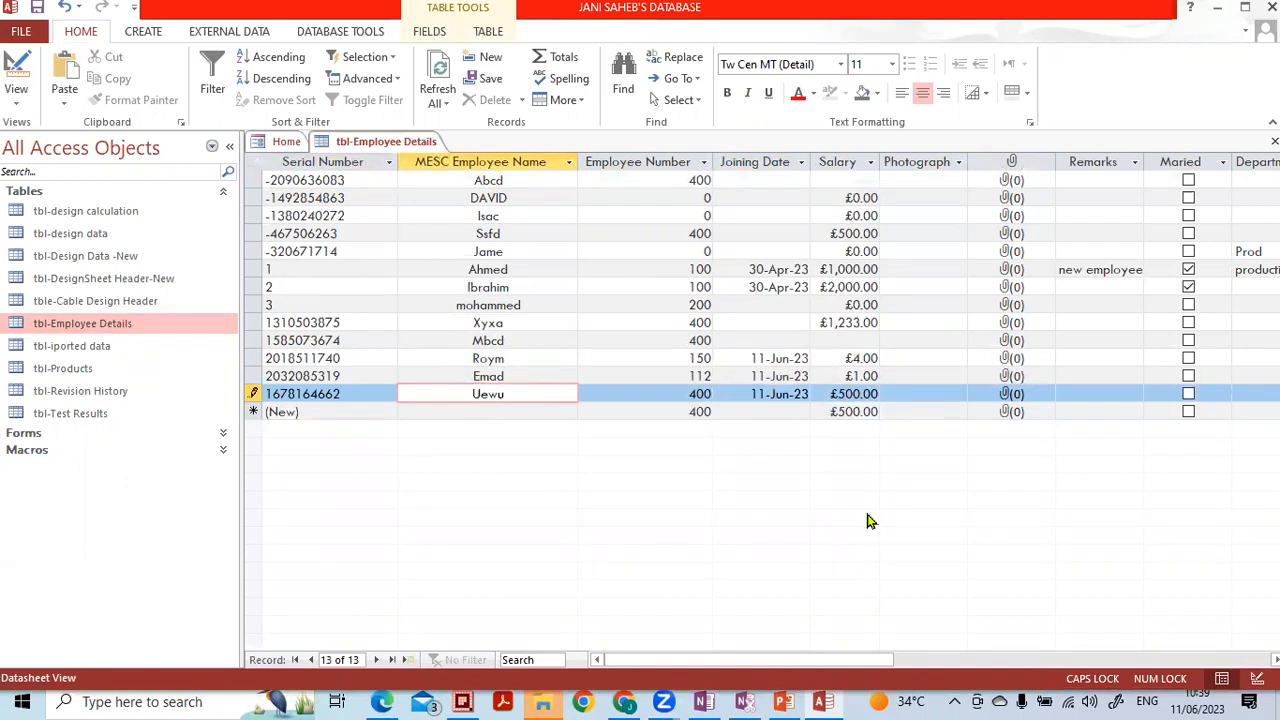
key(Down)
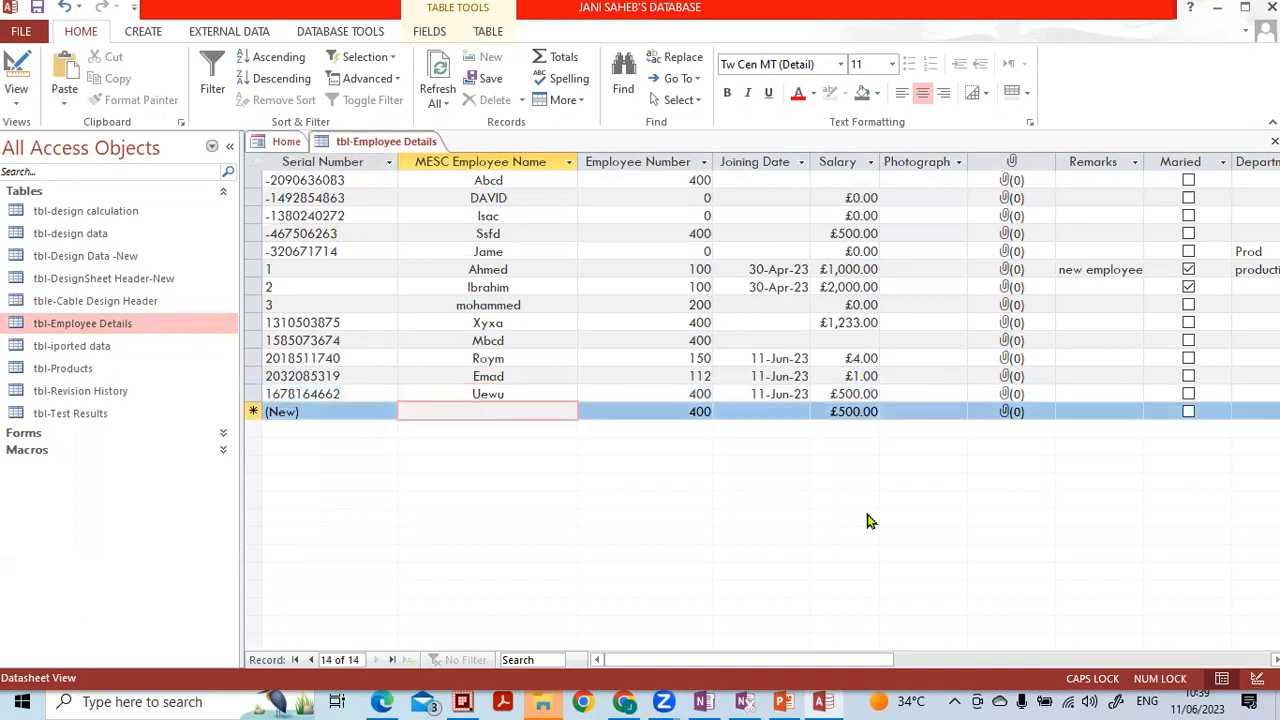
Step: Set the ninth record's Joining Date to 11/06/2023 using the date picker
click(798, 410)
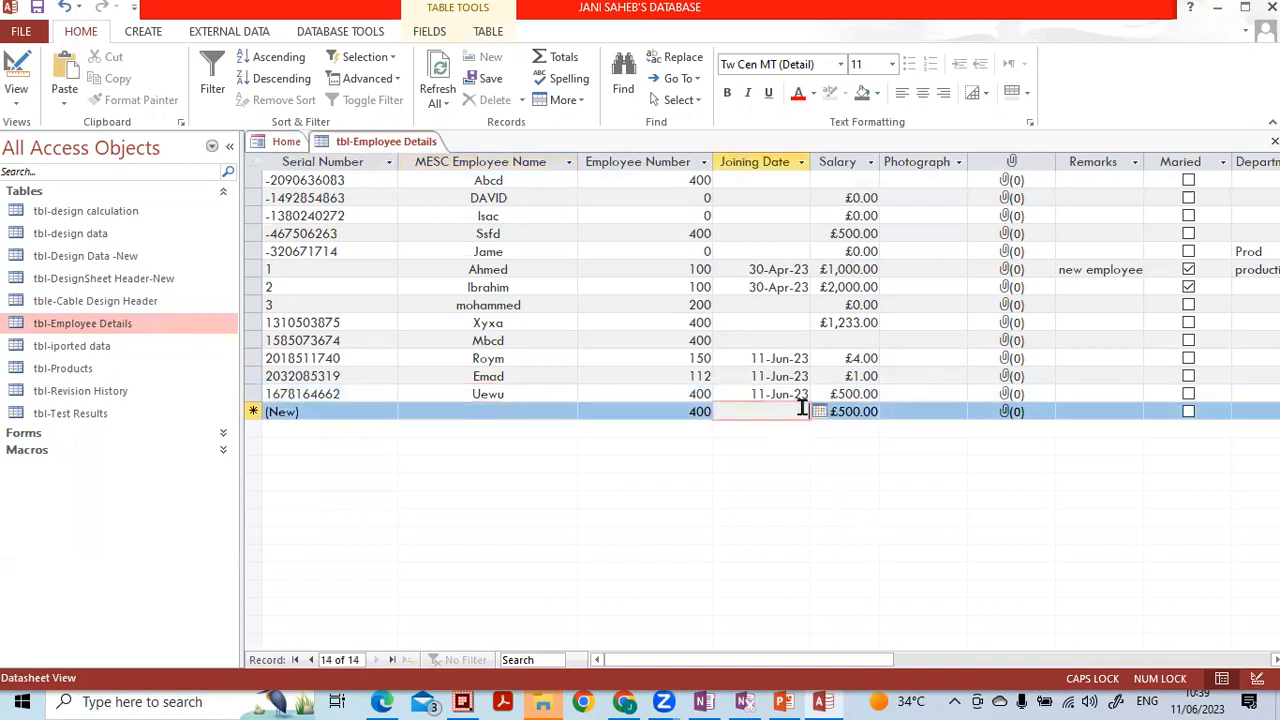
click(790, 322)
click(819, 322)
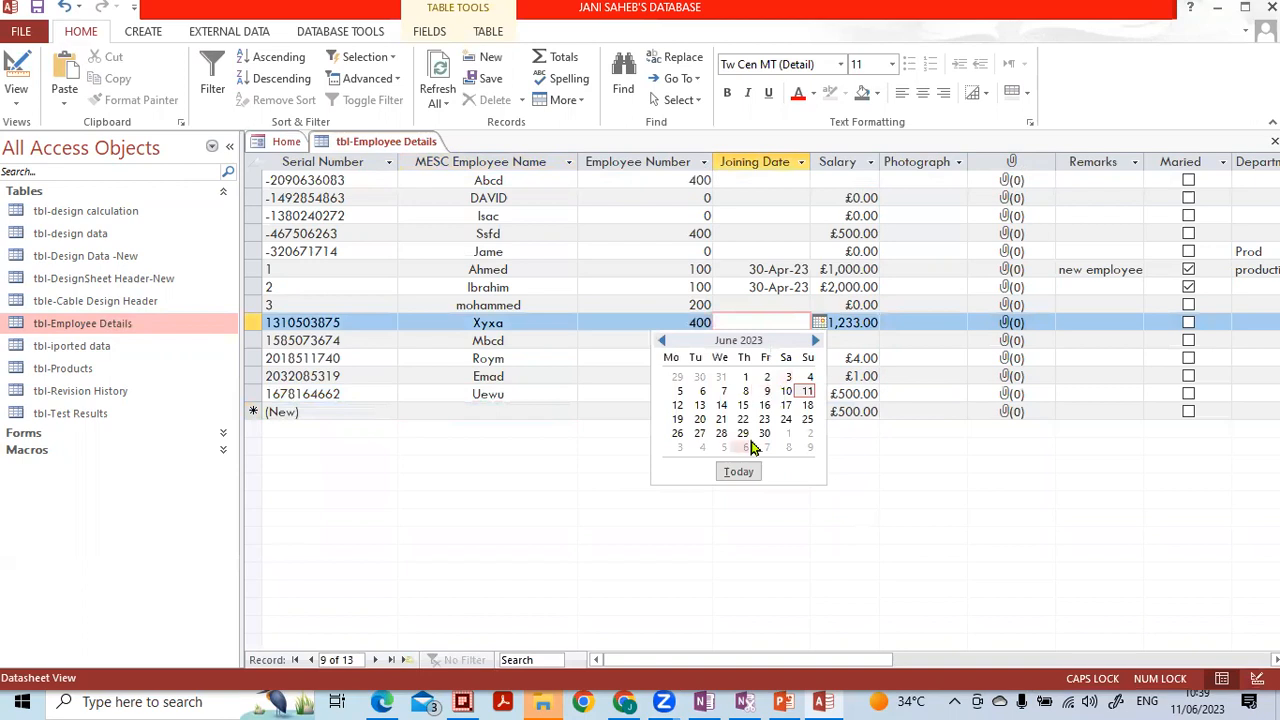
click(808, 391)
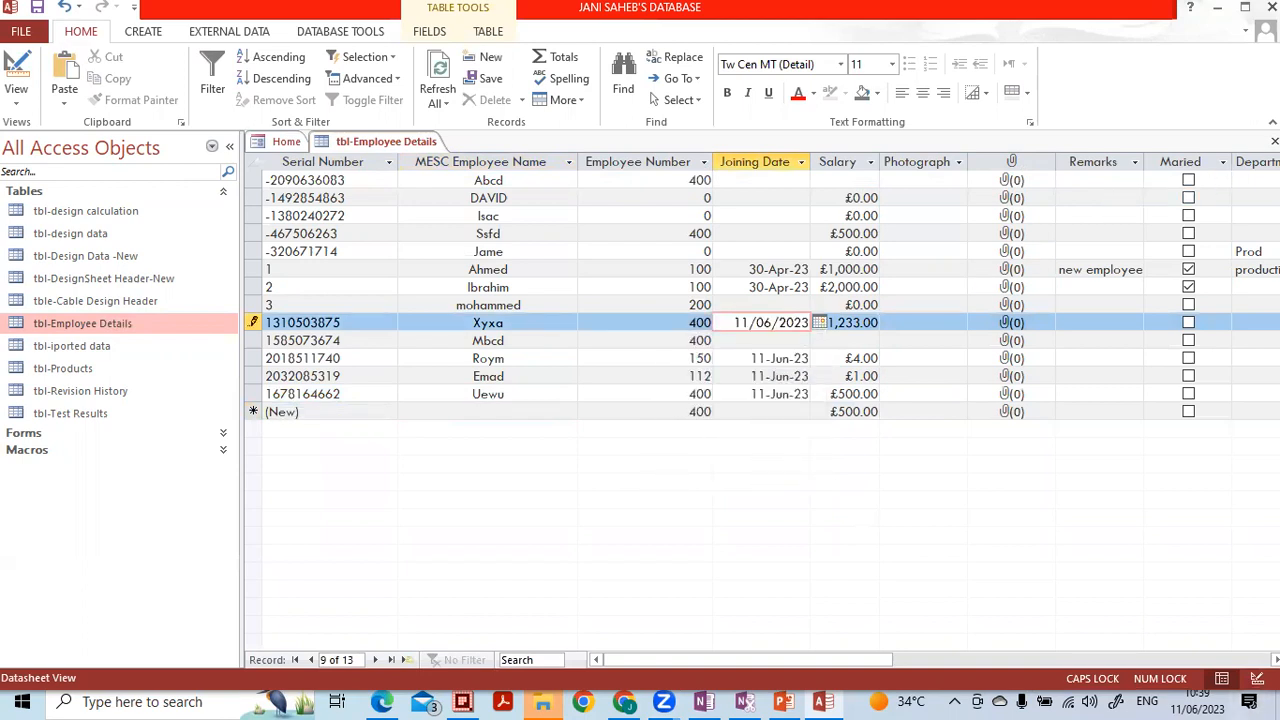
Step: In design view, set the Joining Date field's Show Date Picker property to Never and close the table with the change saved
click(1257, 679)
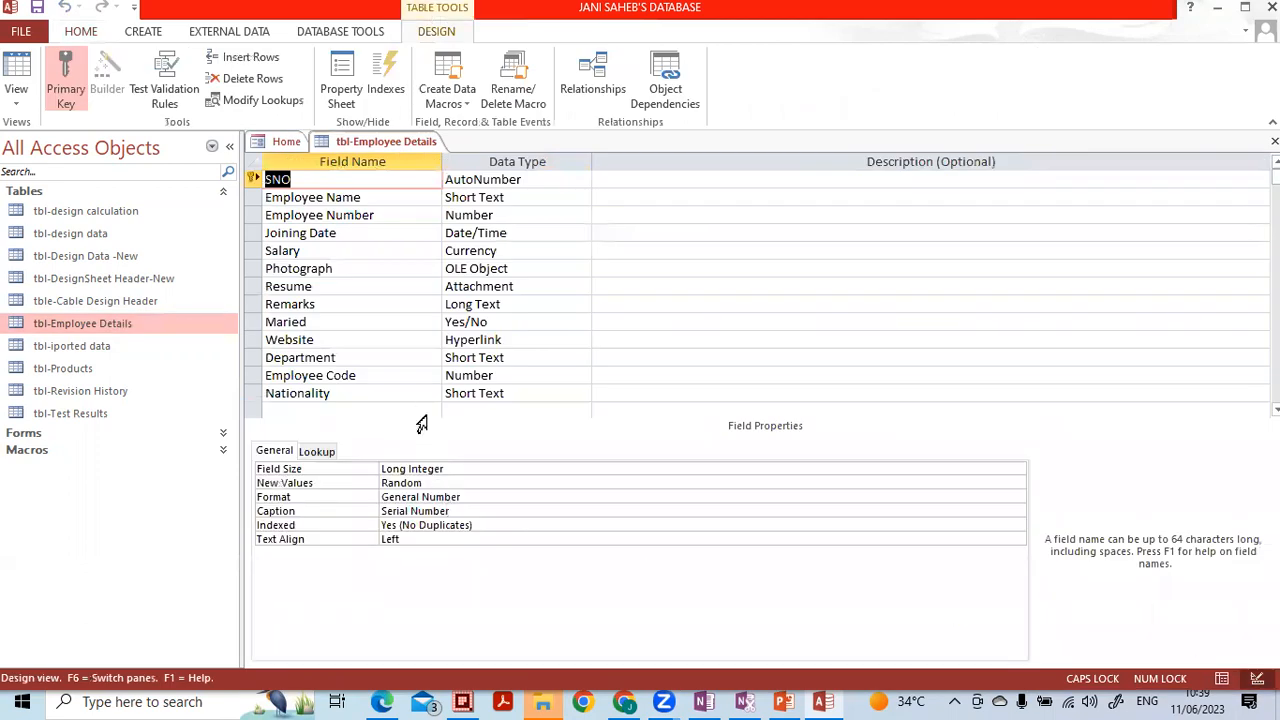
click(525, 232)
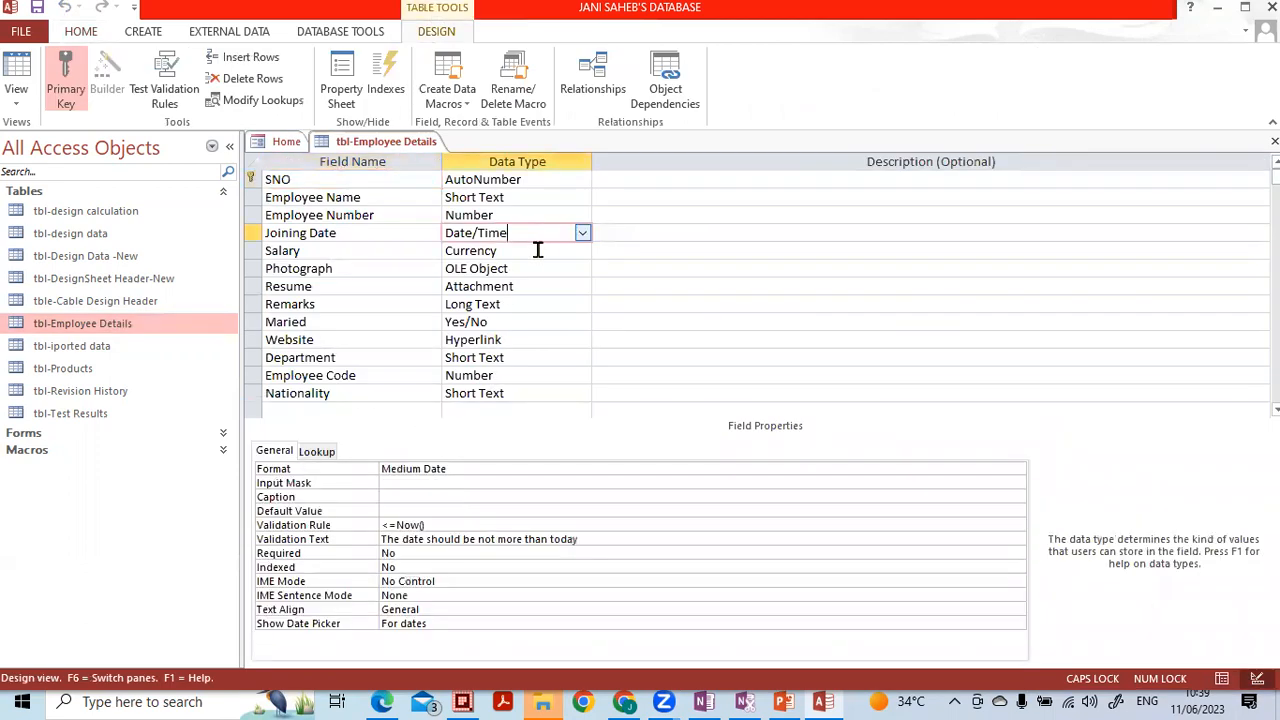
click(457, 626)
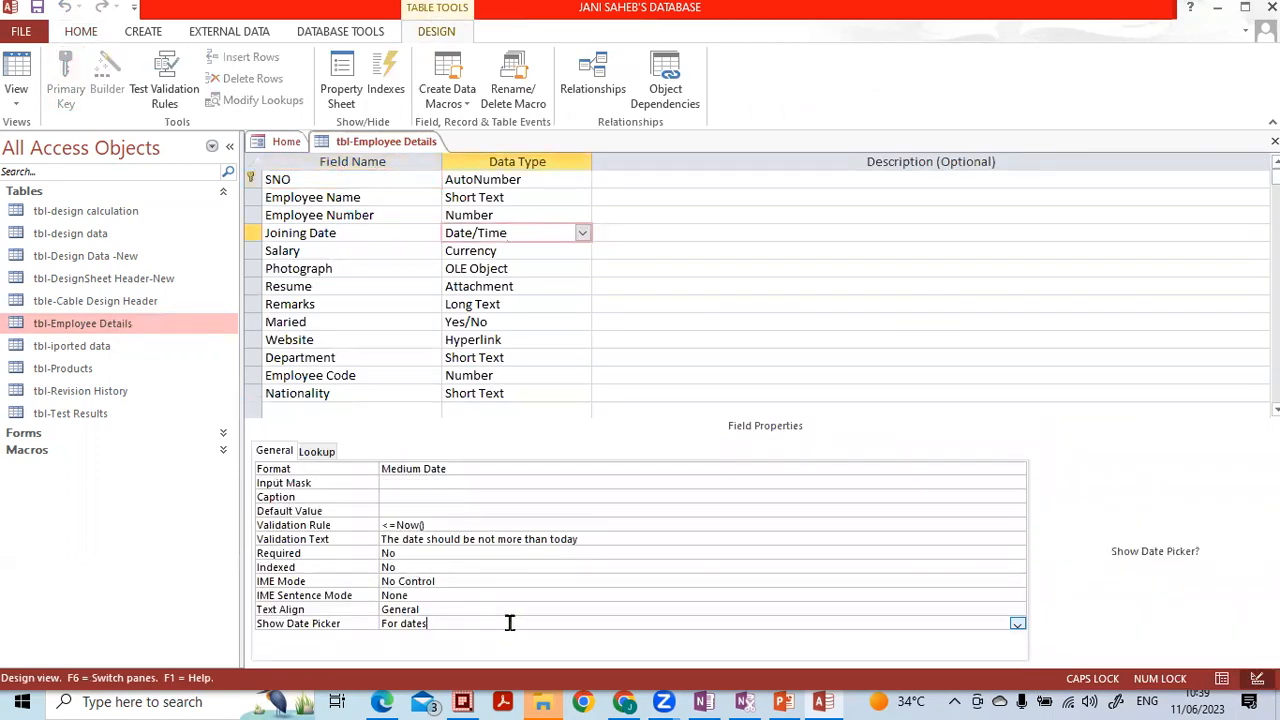
click(1017, 623)
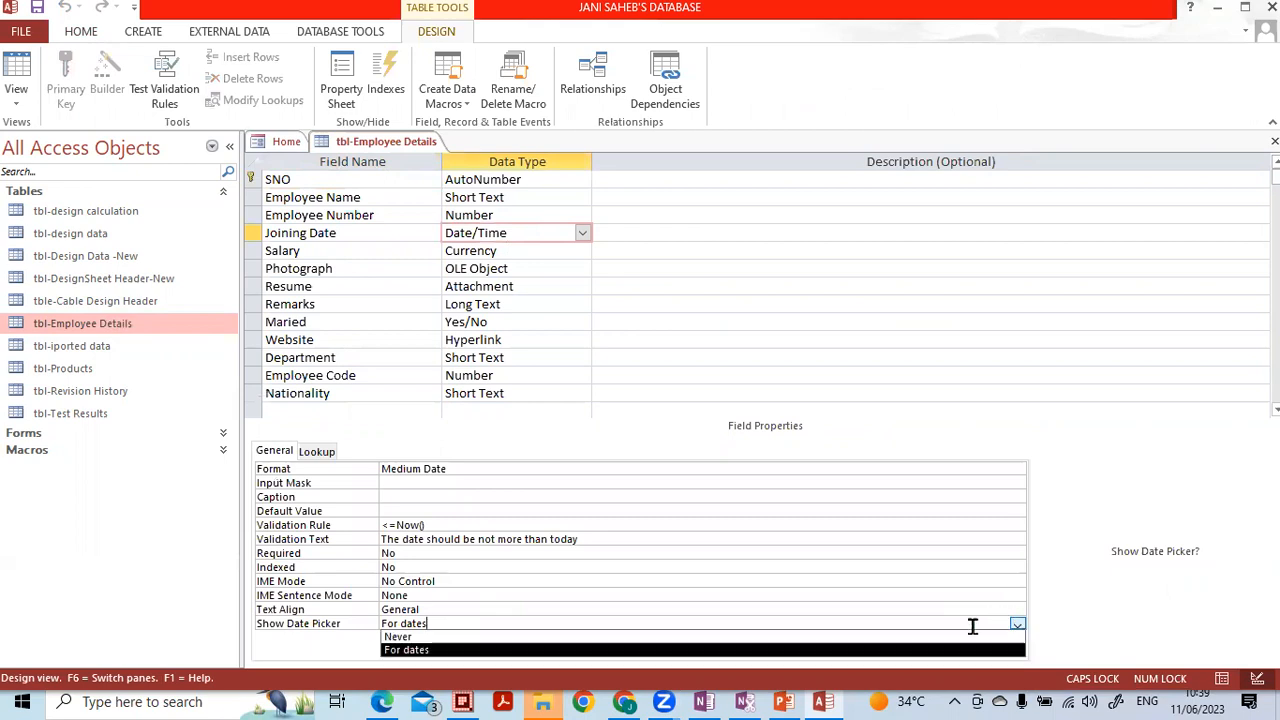
click(920, 636)
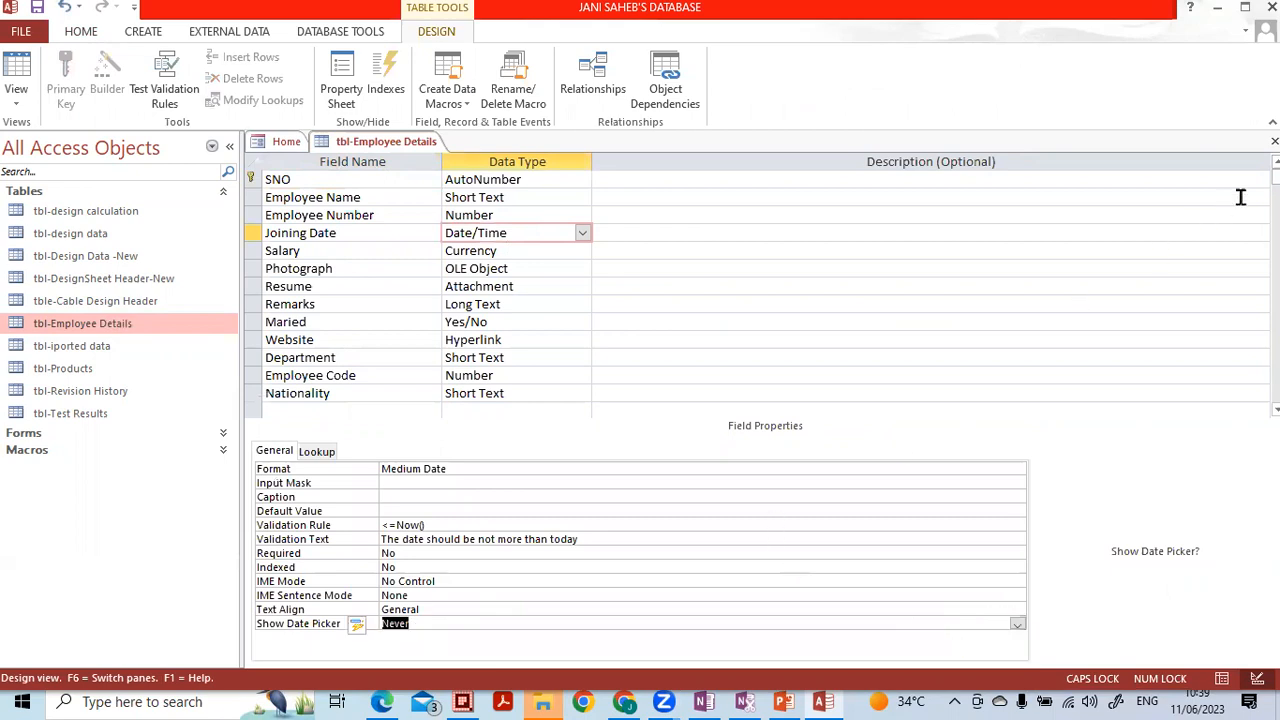
click(1274, 141)
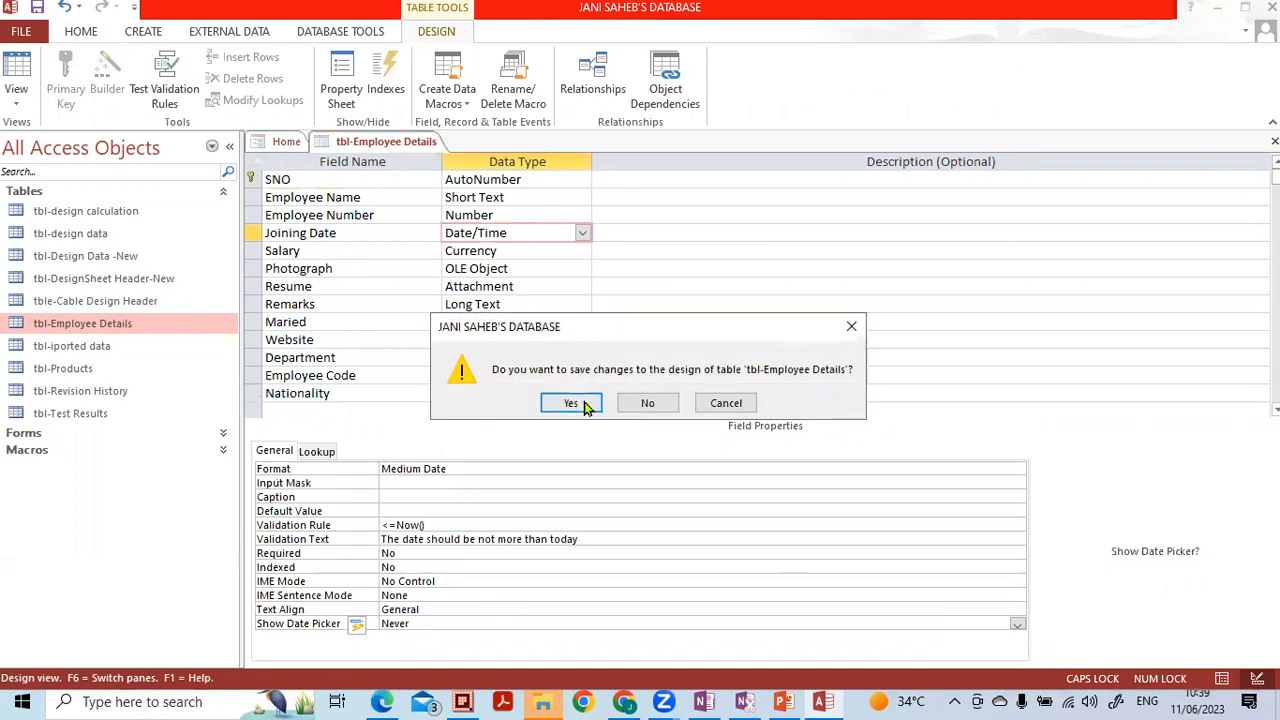
click(585, 405)
Step: Reopen tbl-Employee Details and enter 11-JUN-2023 manually as the new record's Joining Date
double_click(171, 323)
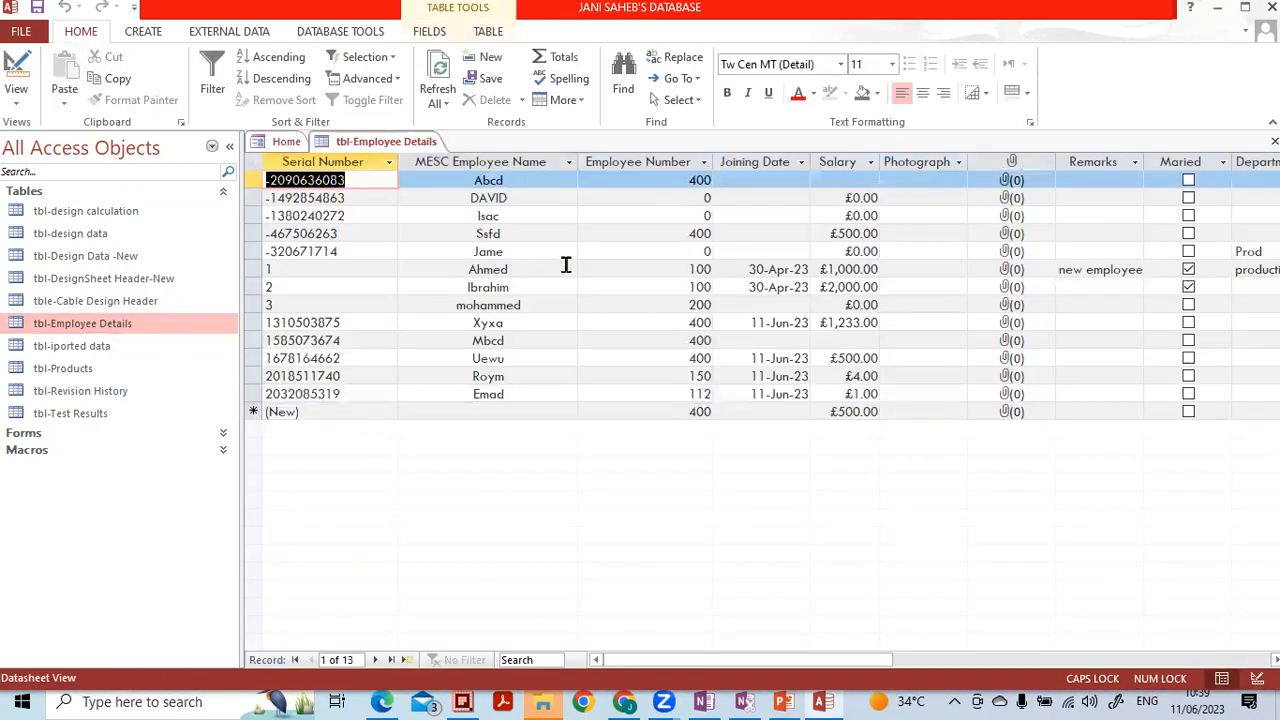
drag(779, 393, 785, 407)
click(785, 407)
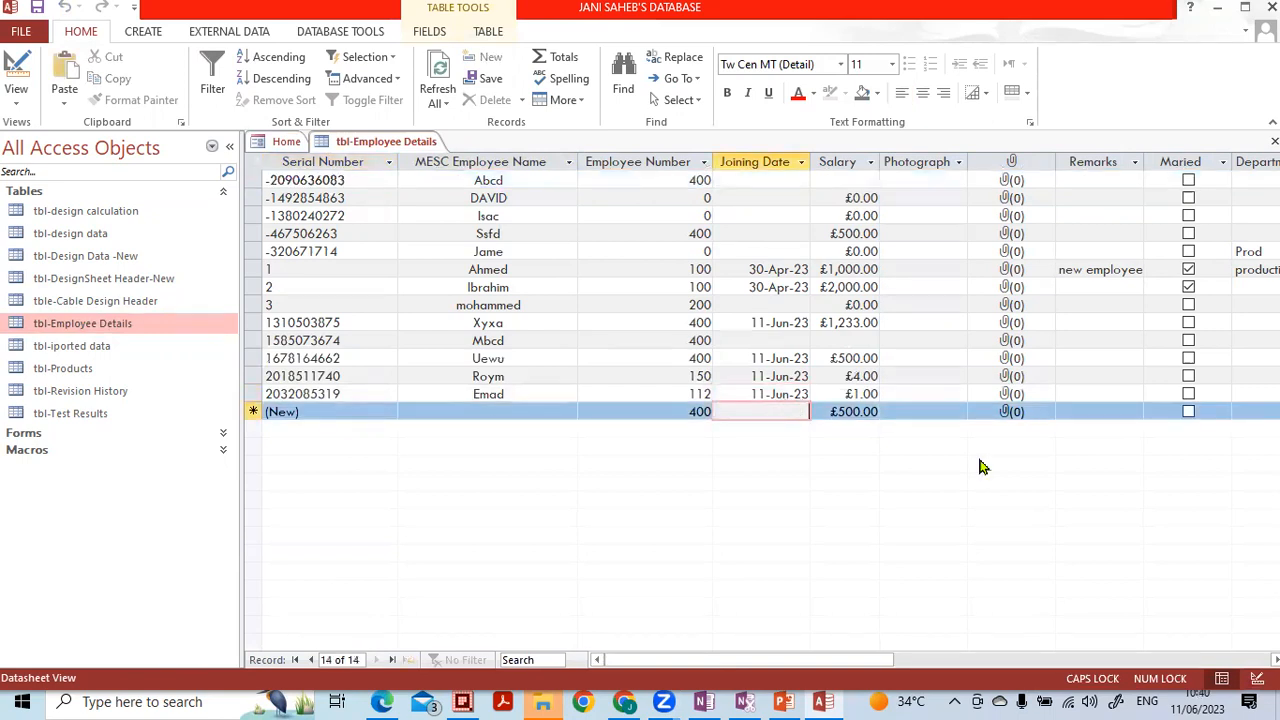
text(11-JUN-2023)
key(Down)
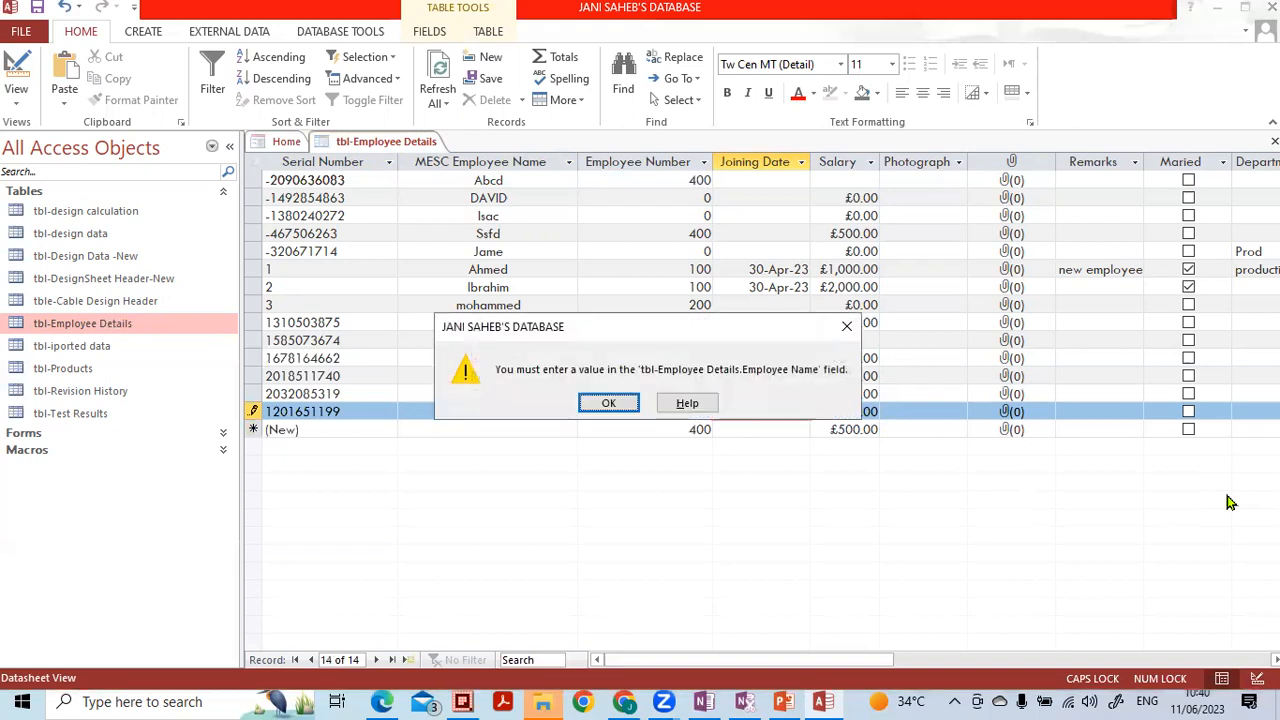
key(Return)
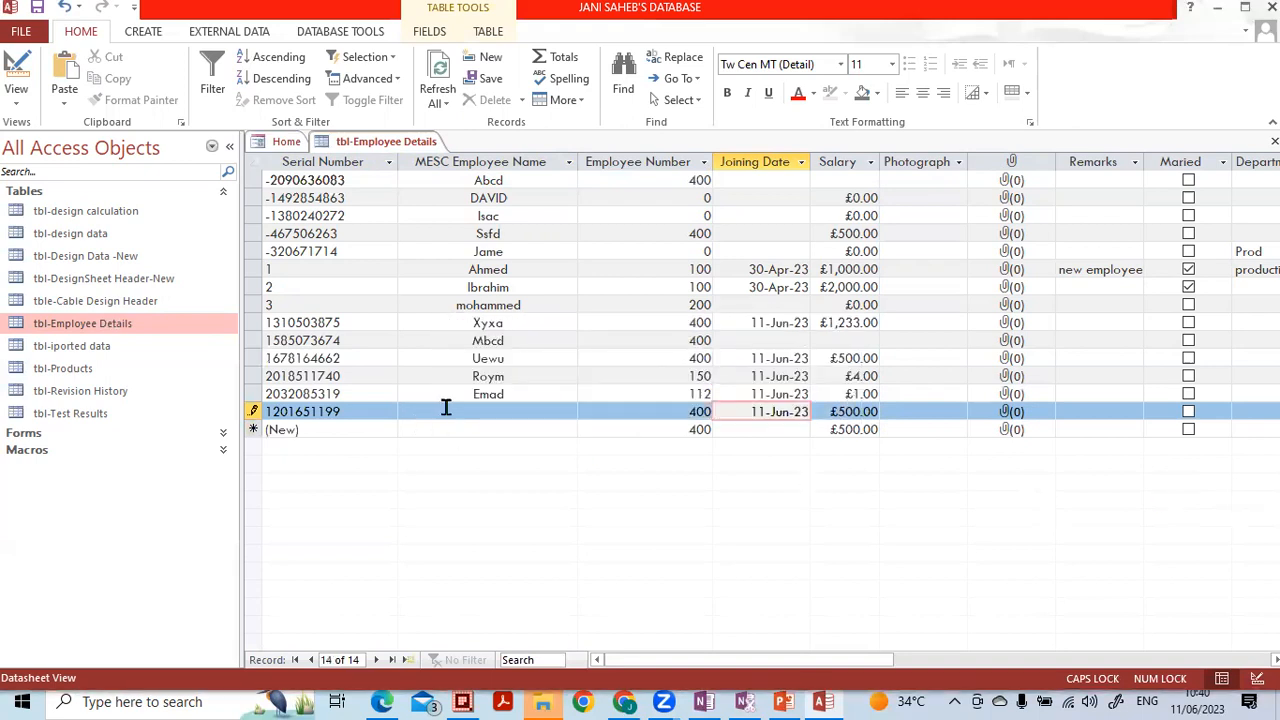
Step: Fill in the new record's employee name, save the record and check its Joining Date cell for a date picker
click(446, 410)
text(Fjsk)
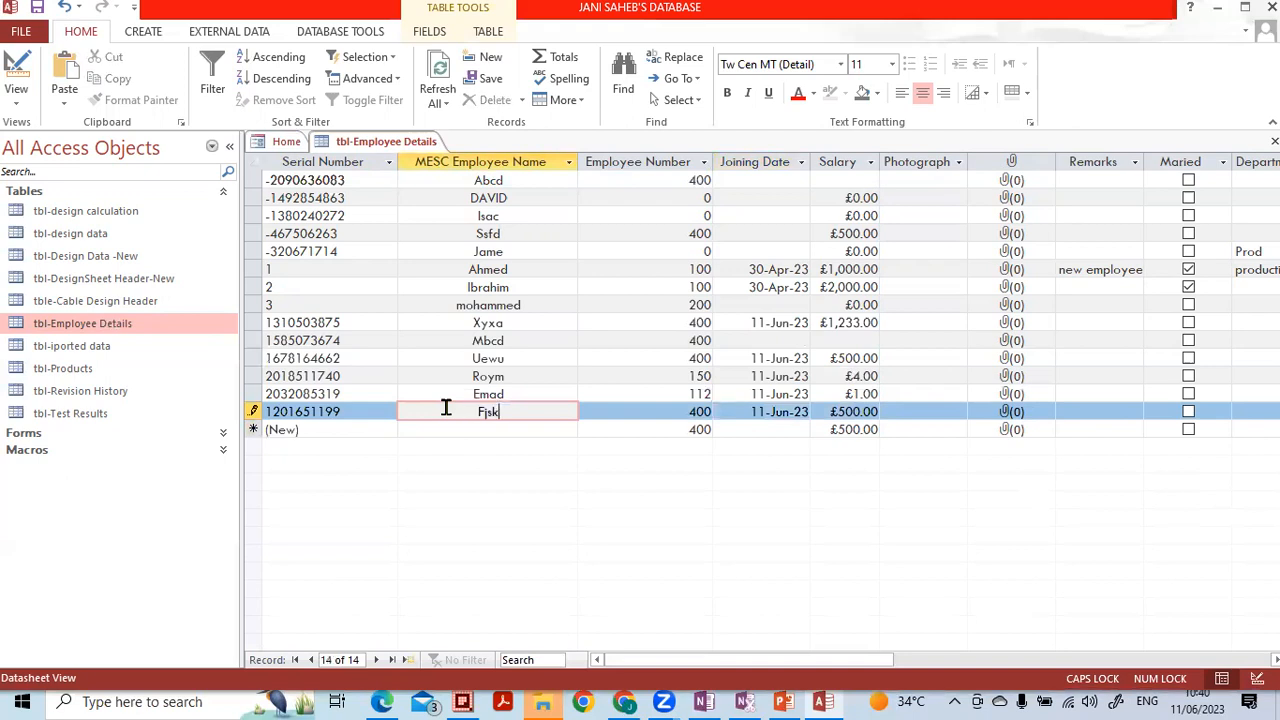
click(763, 424)
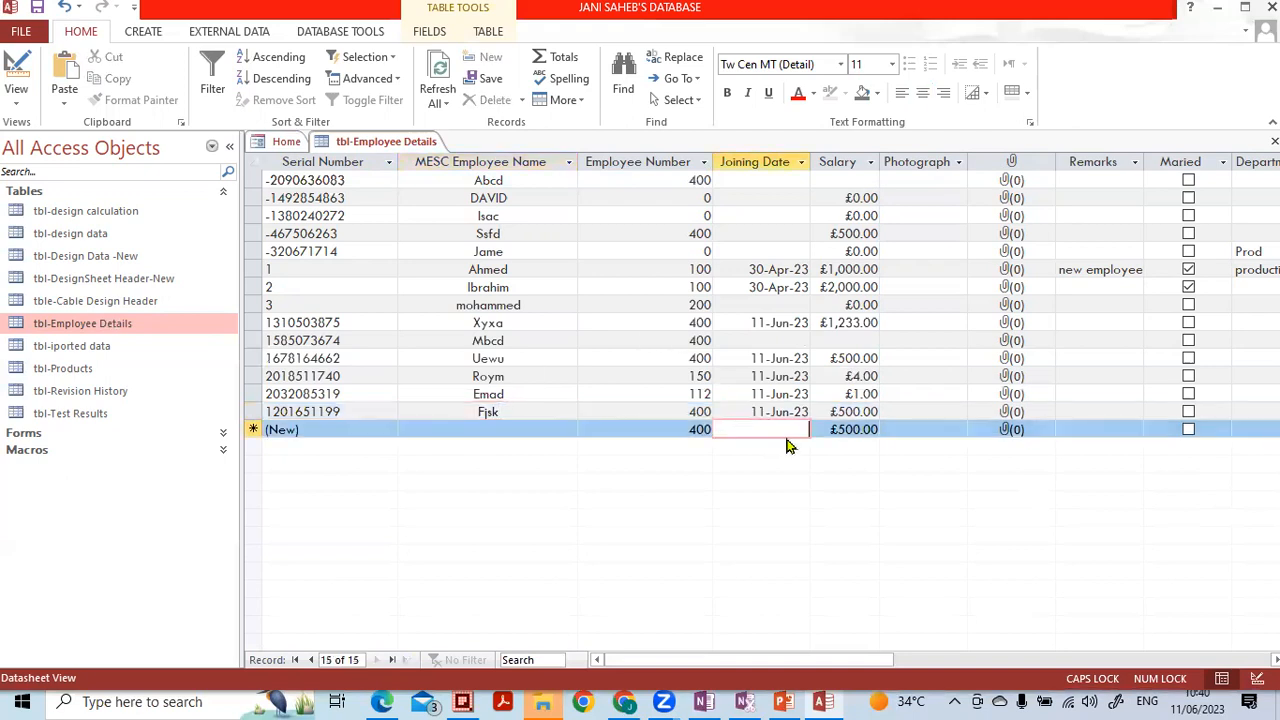
click(721, 418)
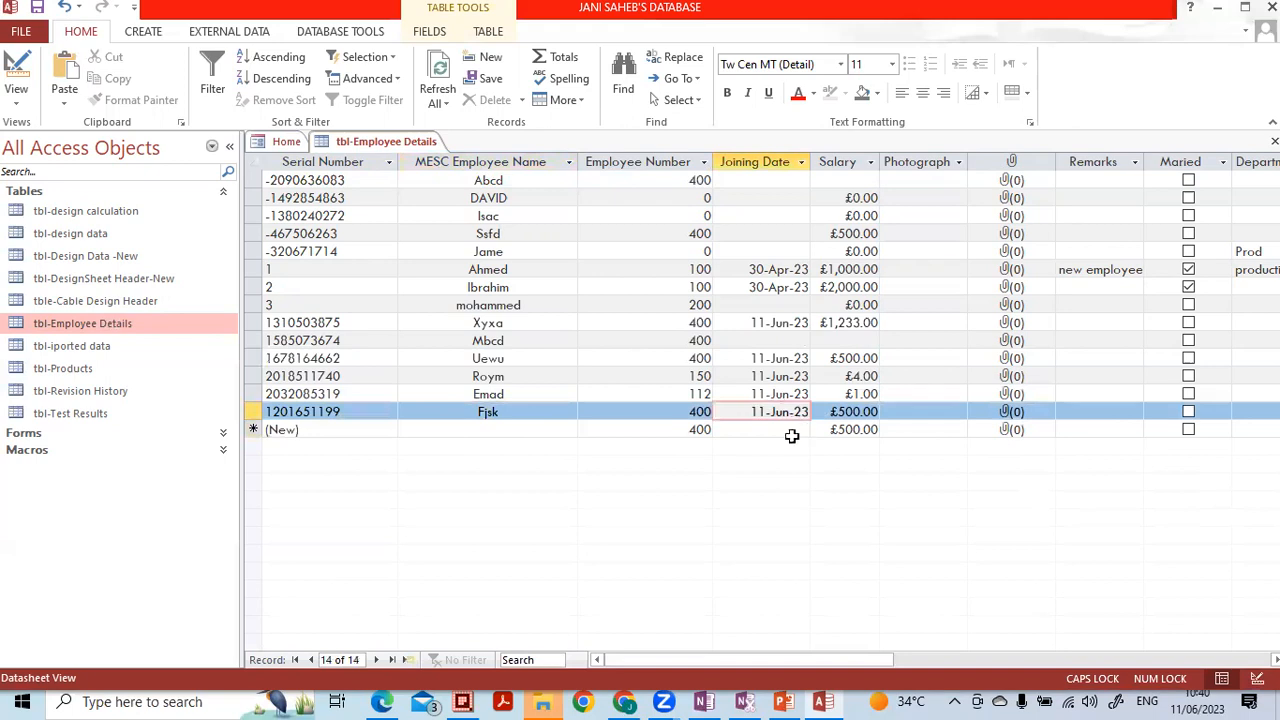
click(791, 427)
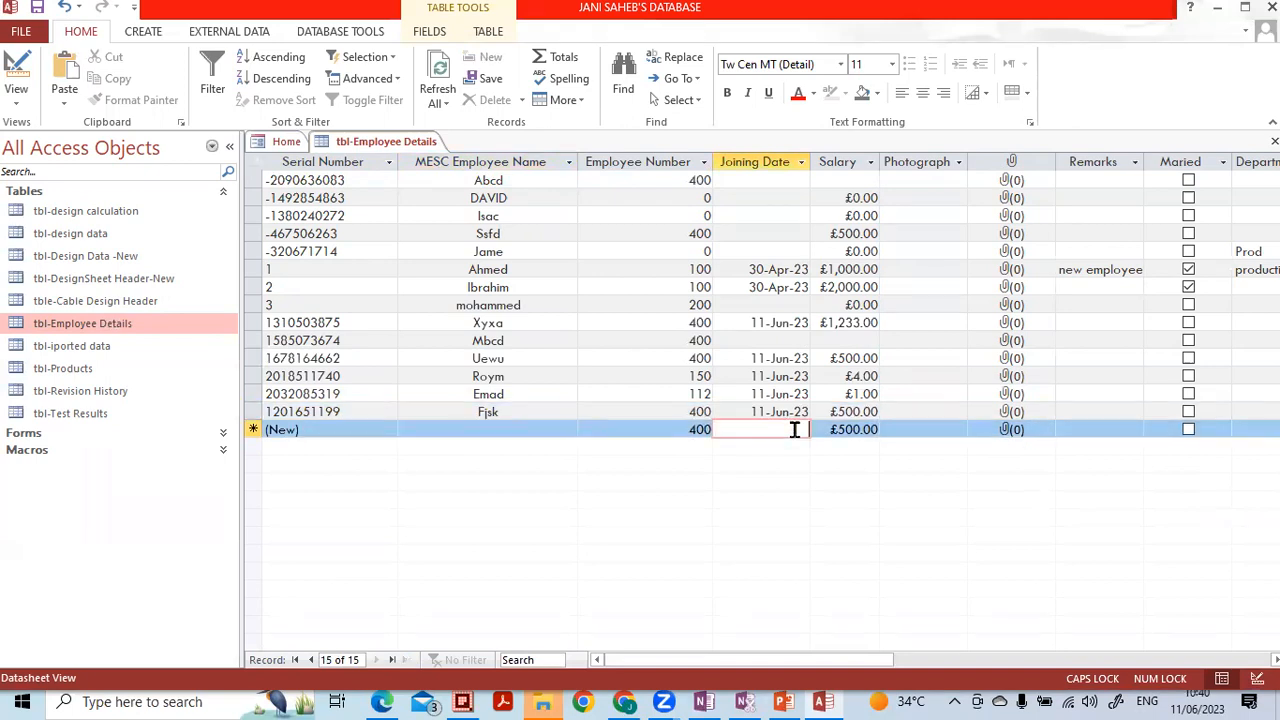
Step: In design view, set the Joining Date field's Show Date Picker property to For dates
click(1256, 678)
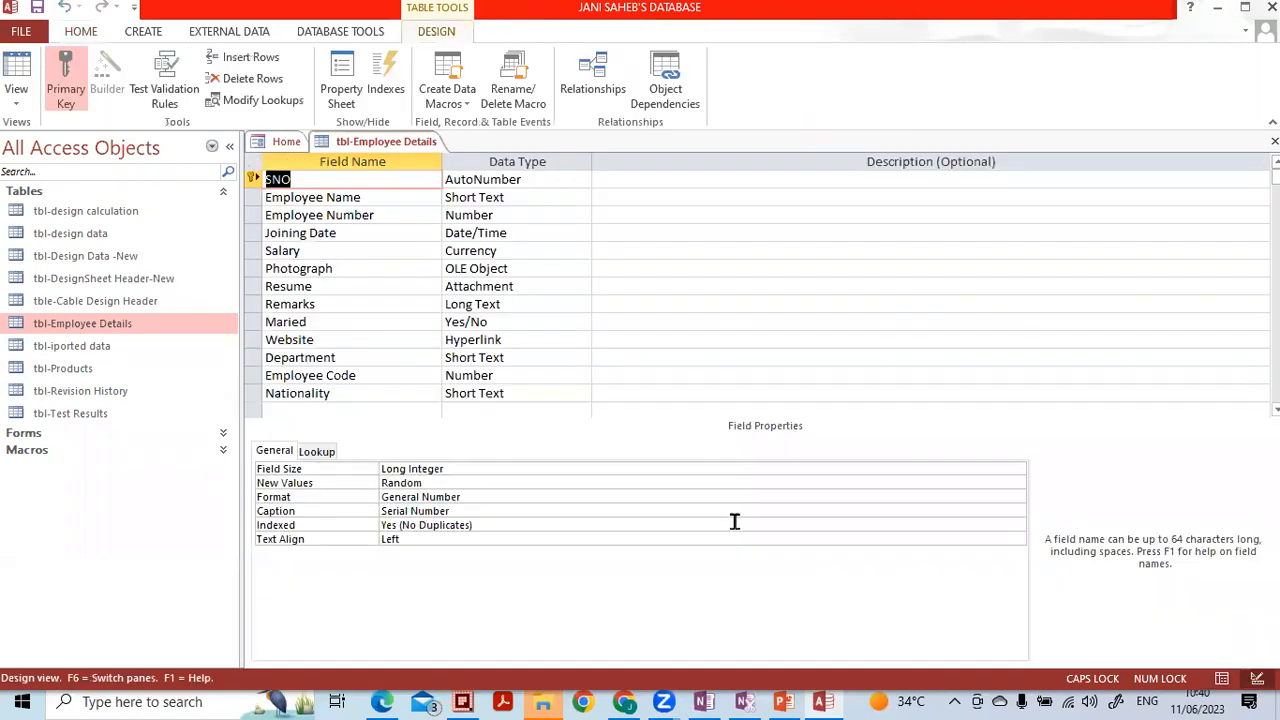
click(518, 232)
click(445, 623)
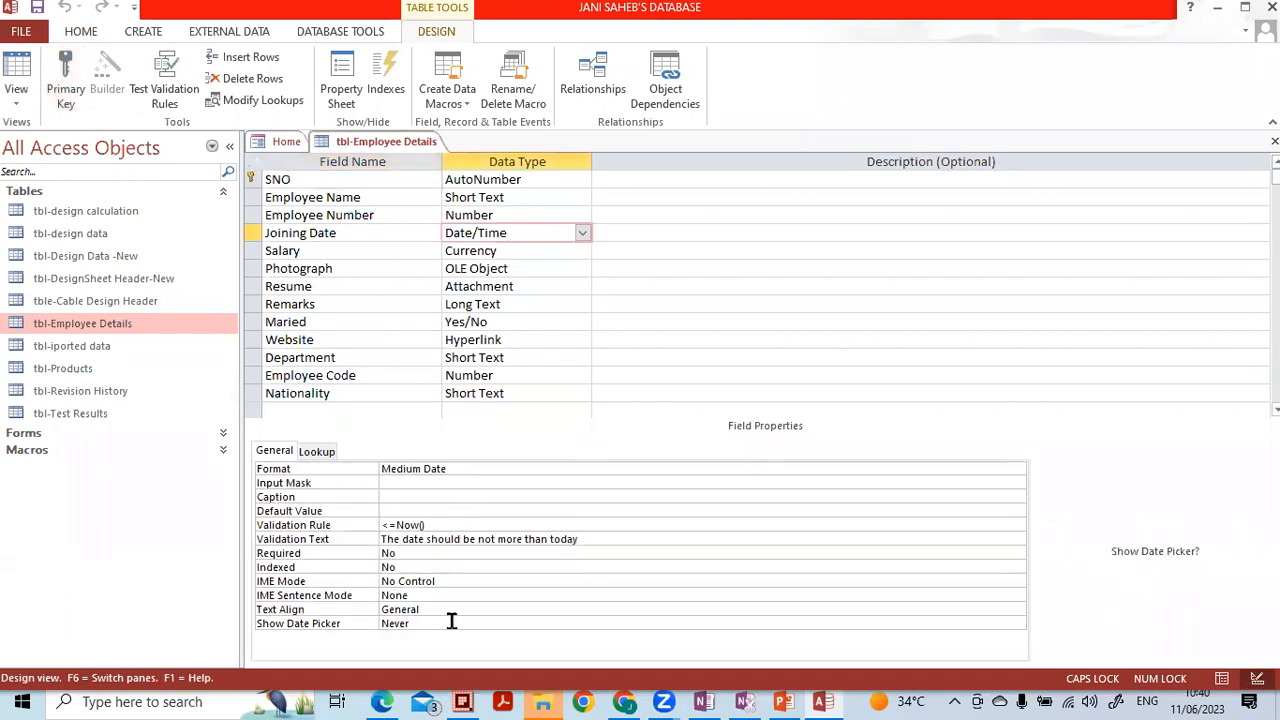
click(1016, 624)
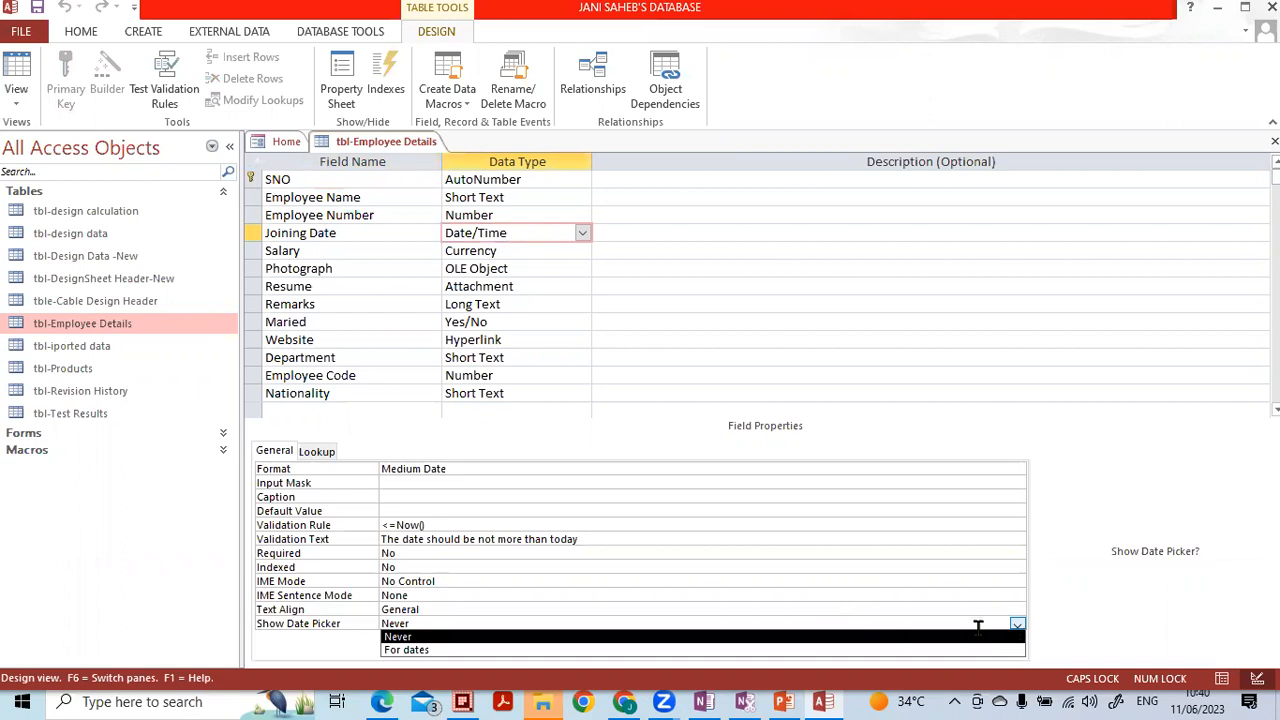
click(968, 650)
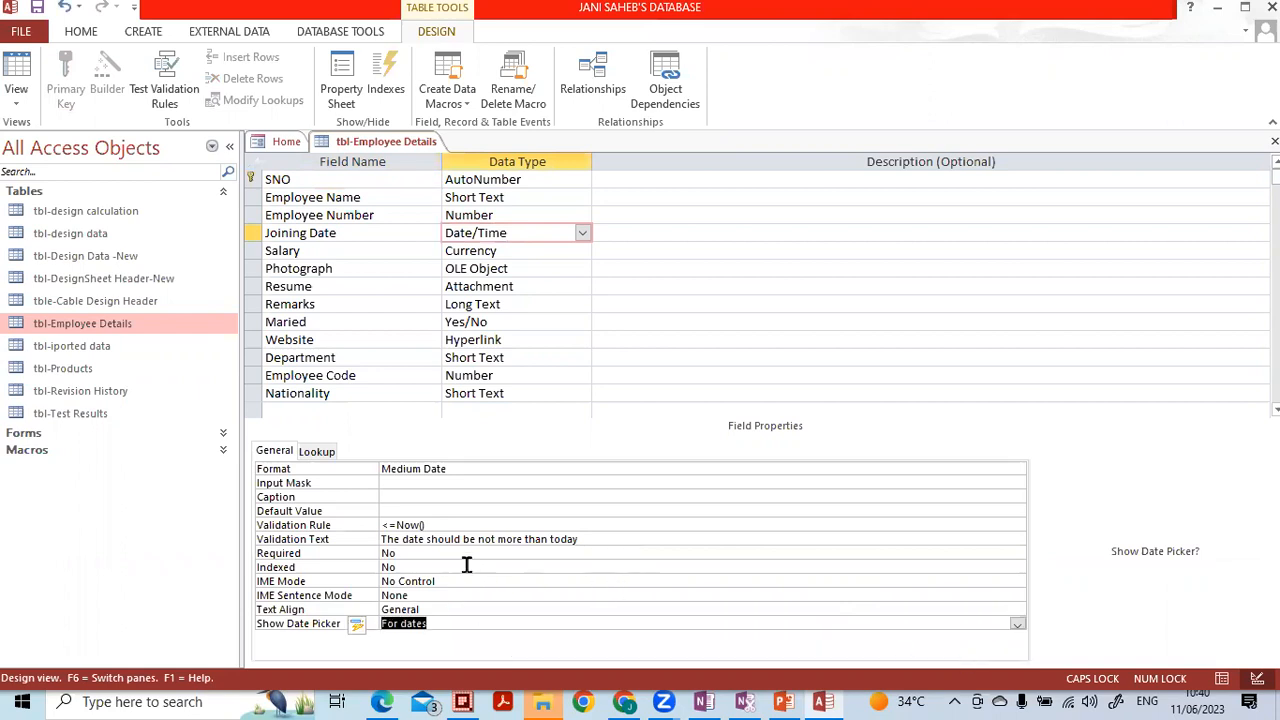
Step: Set the Joining Date field's Default Value to Now()-2
click(440, 511)
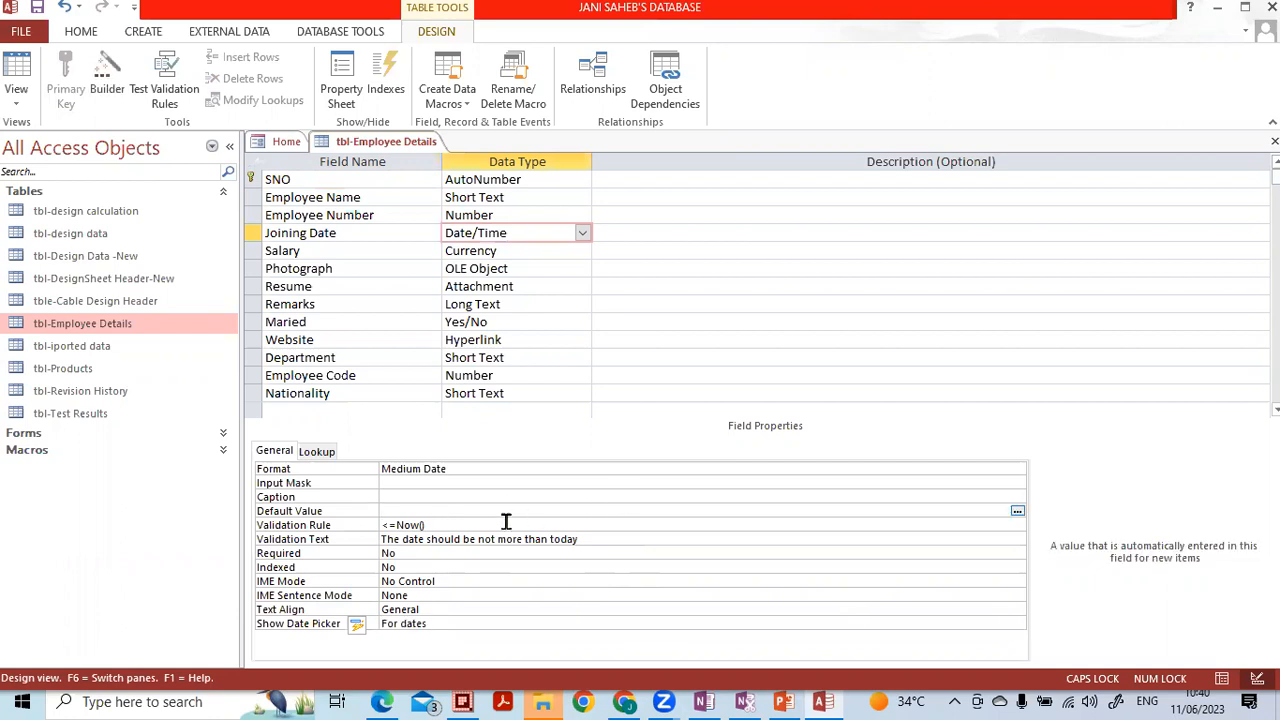
click(352, 525)
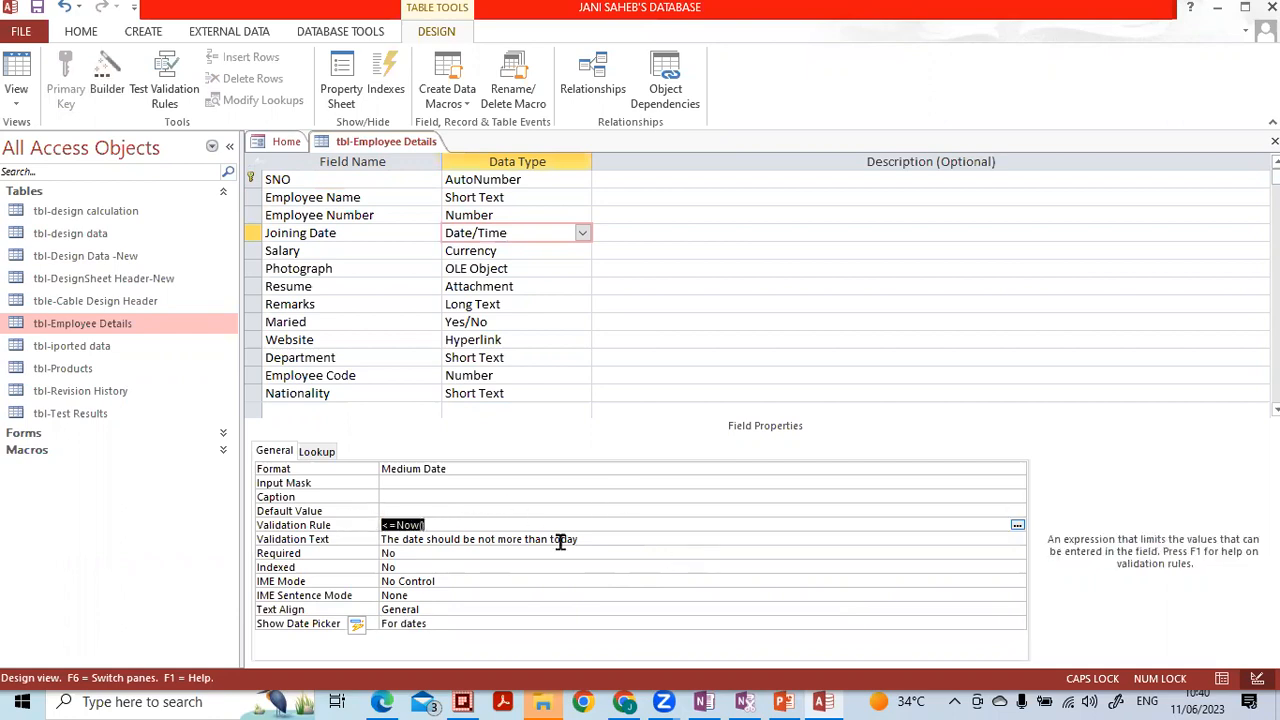
click(455, 511)
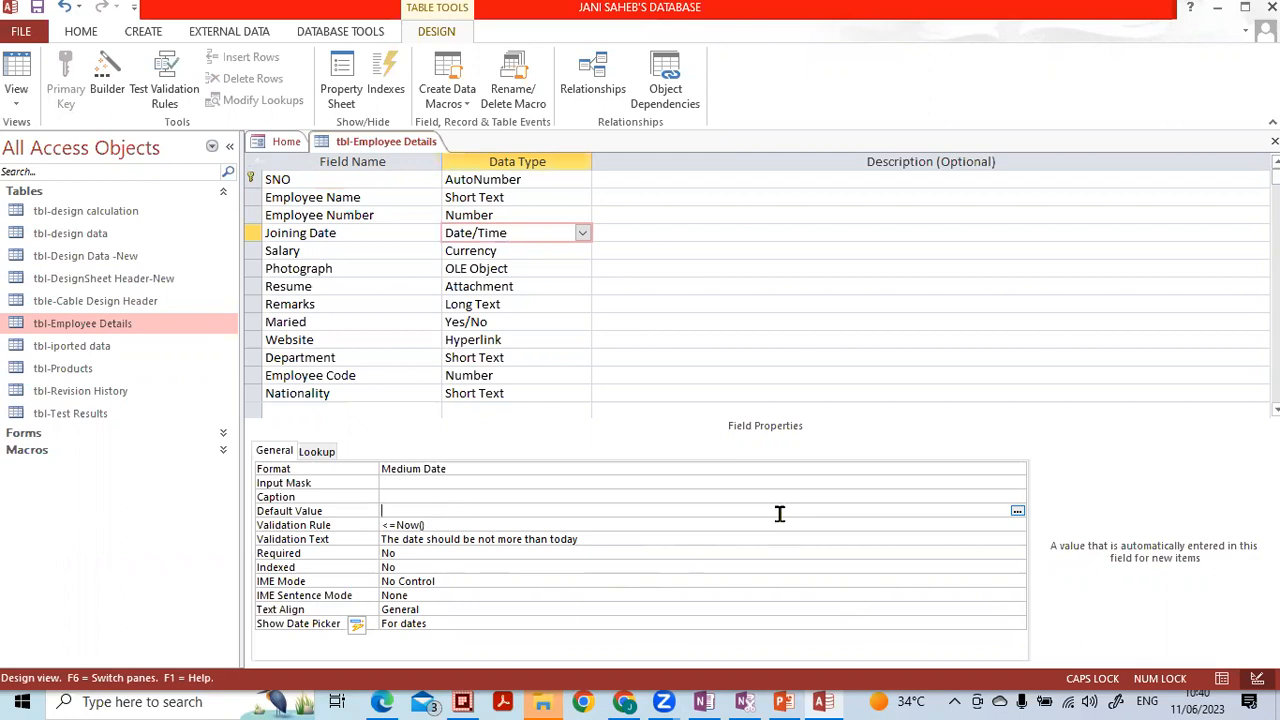
text(n)
key(Caps_Lock)
text(ow()-2)
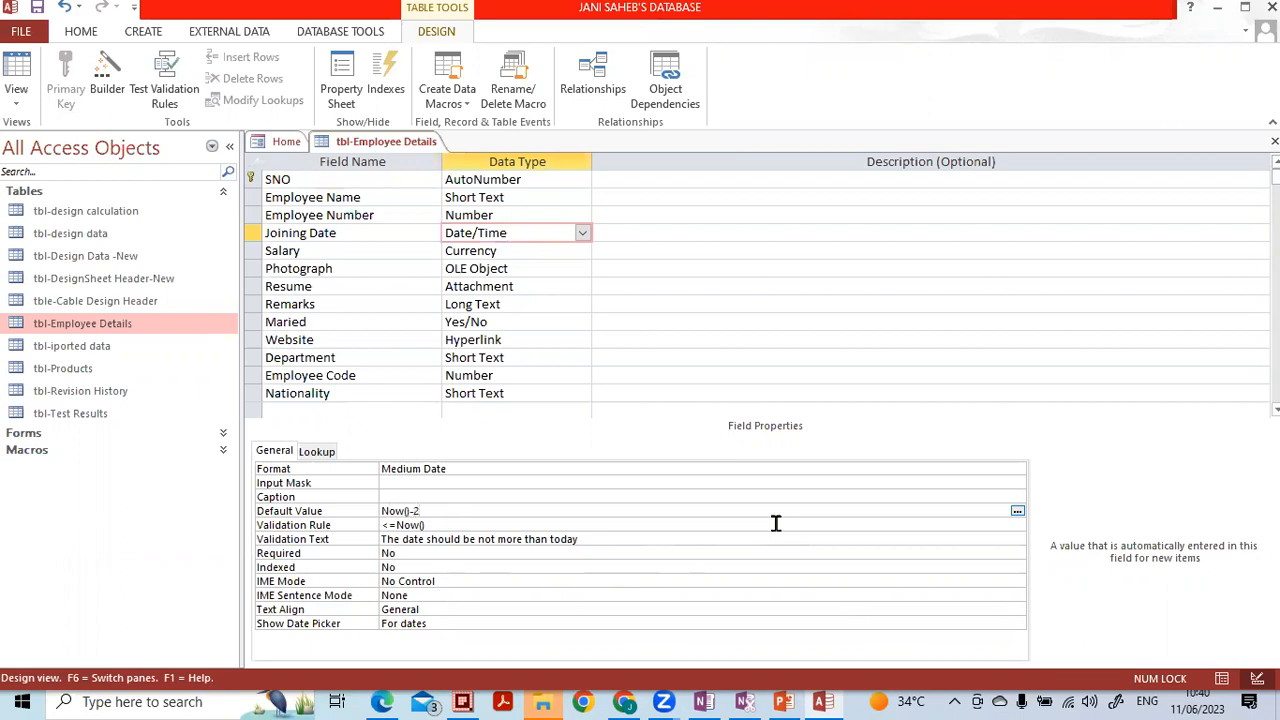
key(Return)
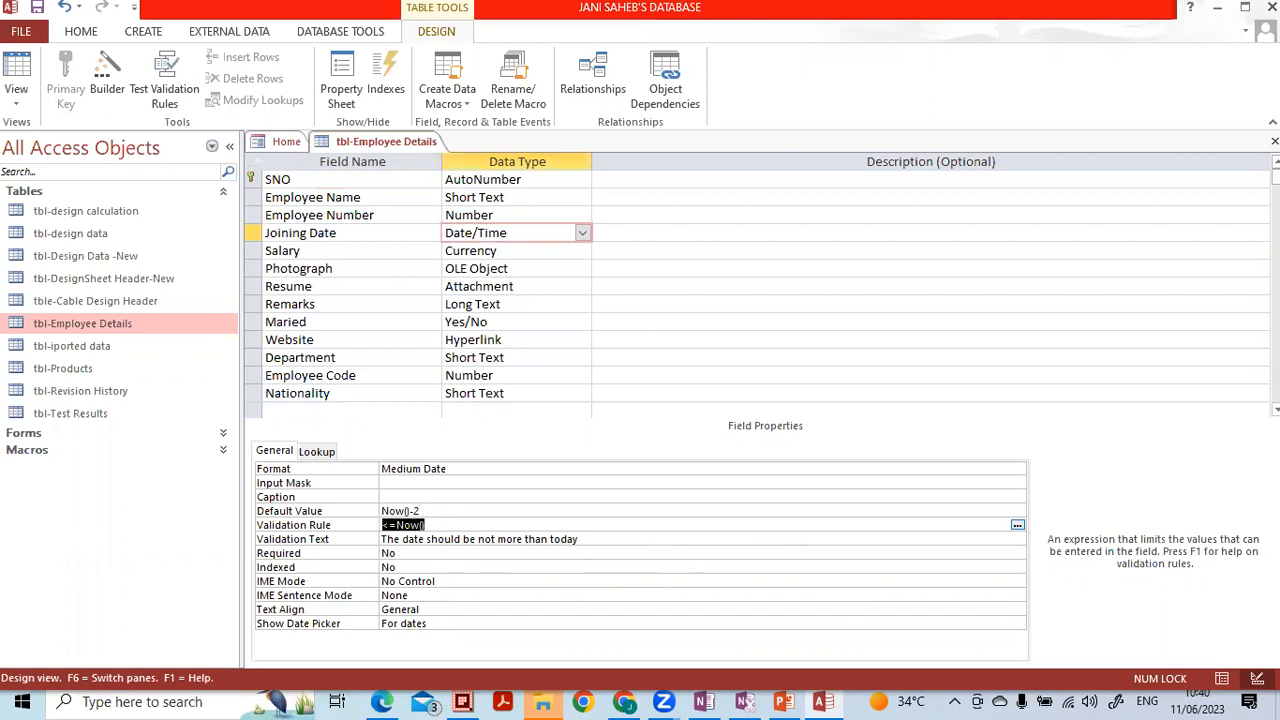
Step: Save the table design, check the new record's default Joining Date in datasheet view and close the table
click(1226, 680)
click(607, 410)
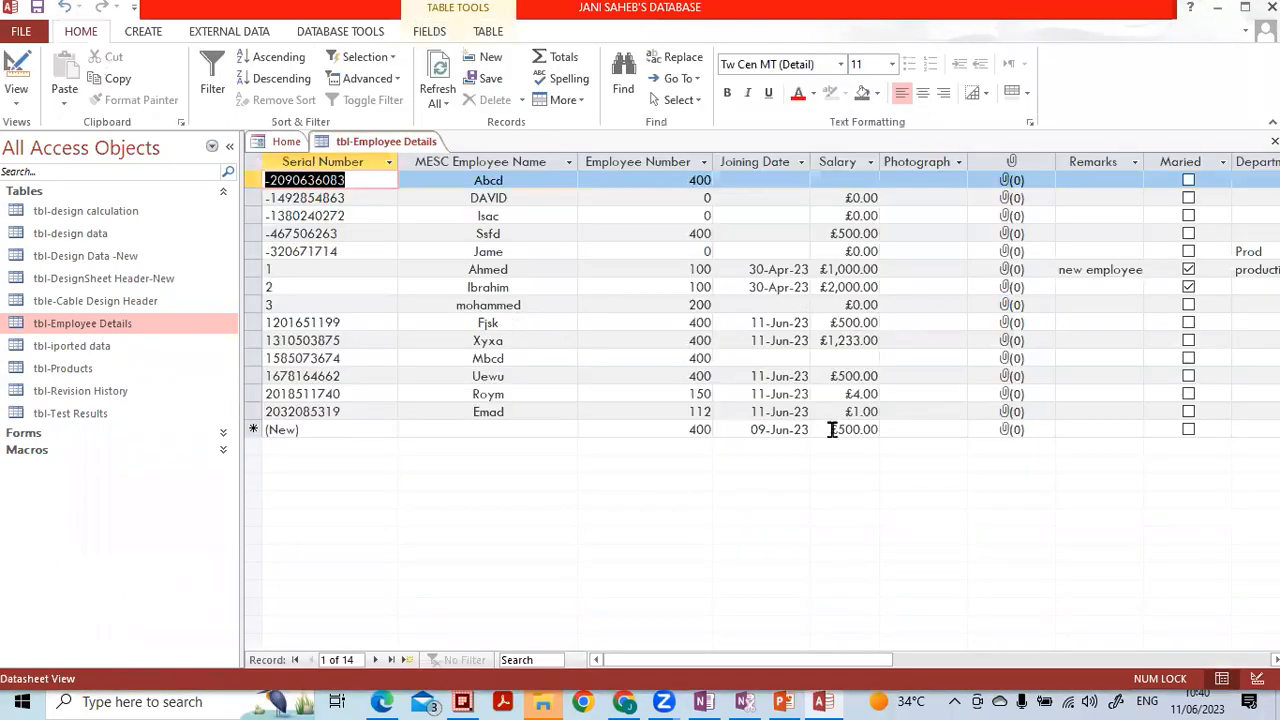
click(778, 430)
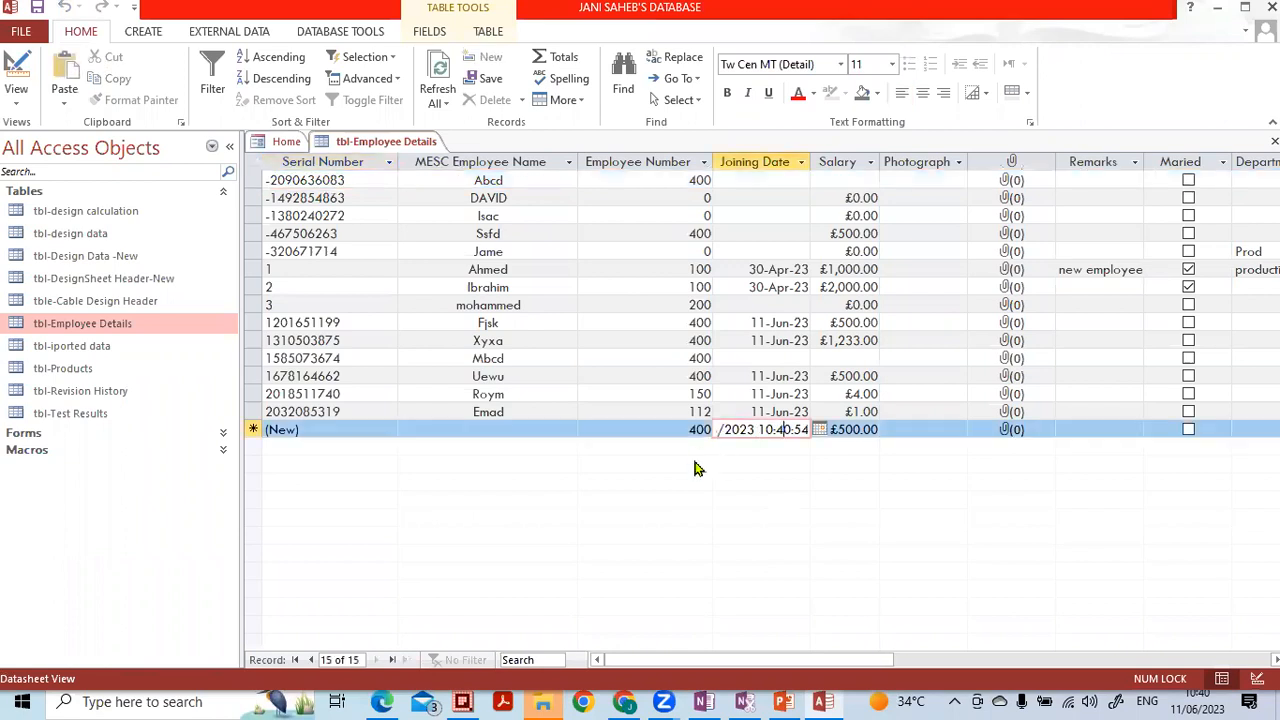
click(850, 414)
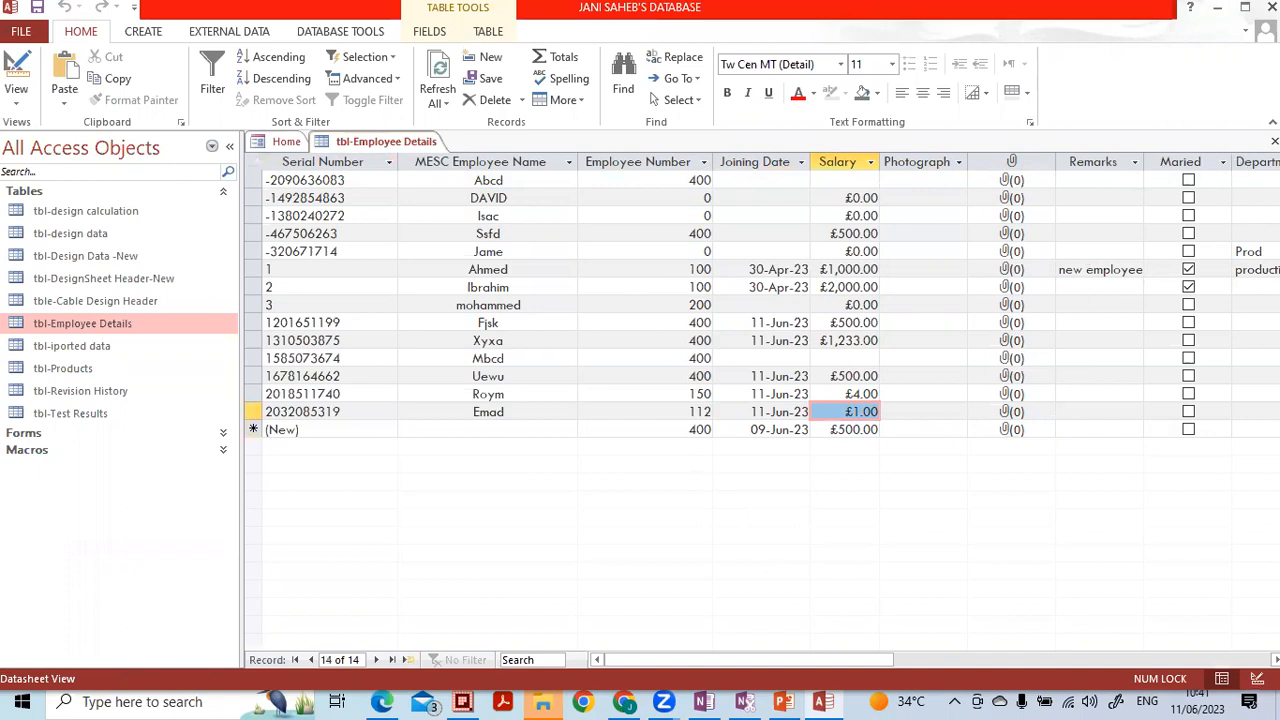
click(1274, 141)
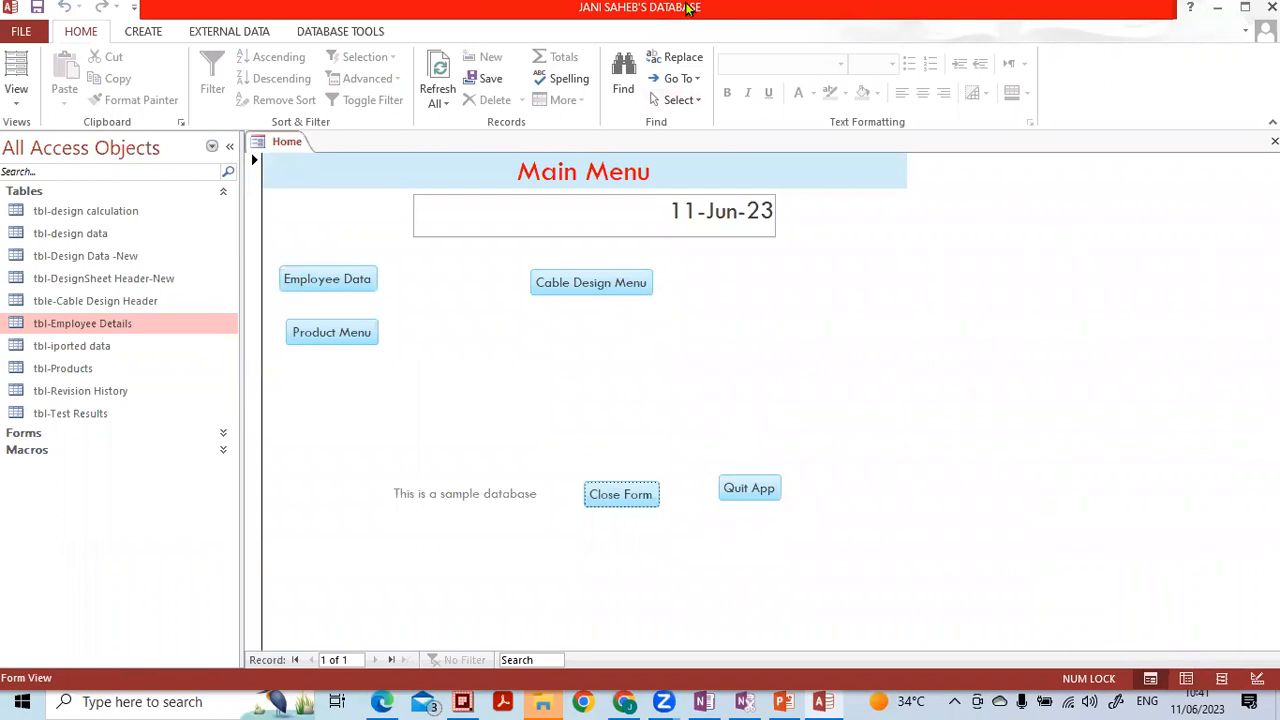
click(227, 148)
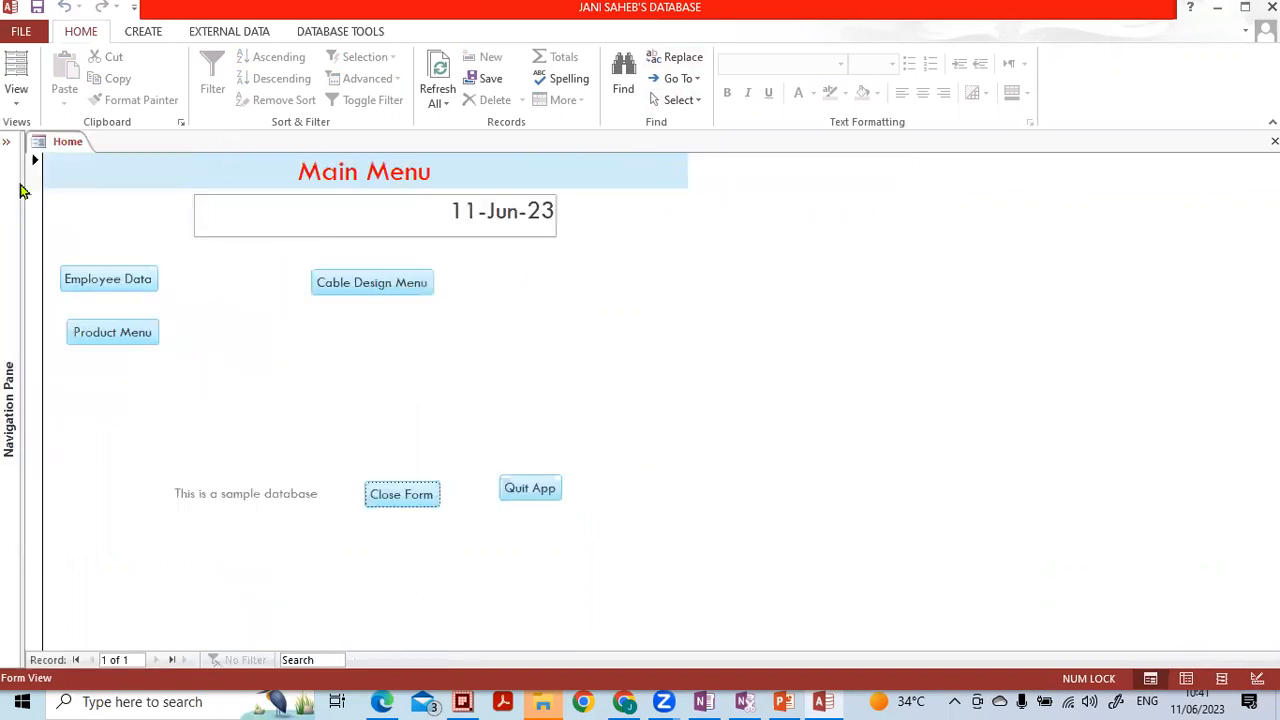
click(7, 142)
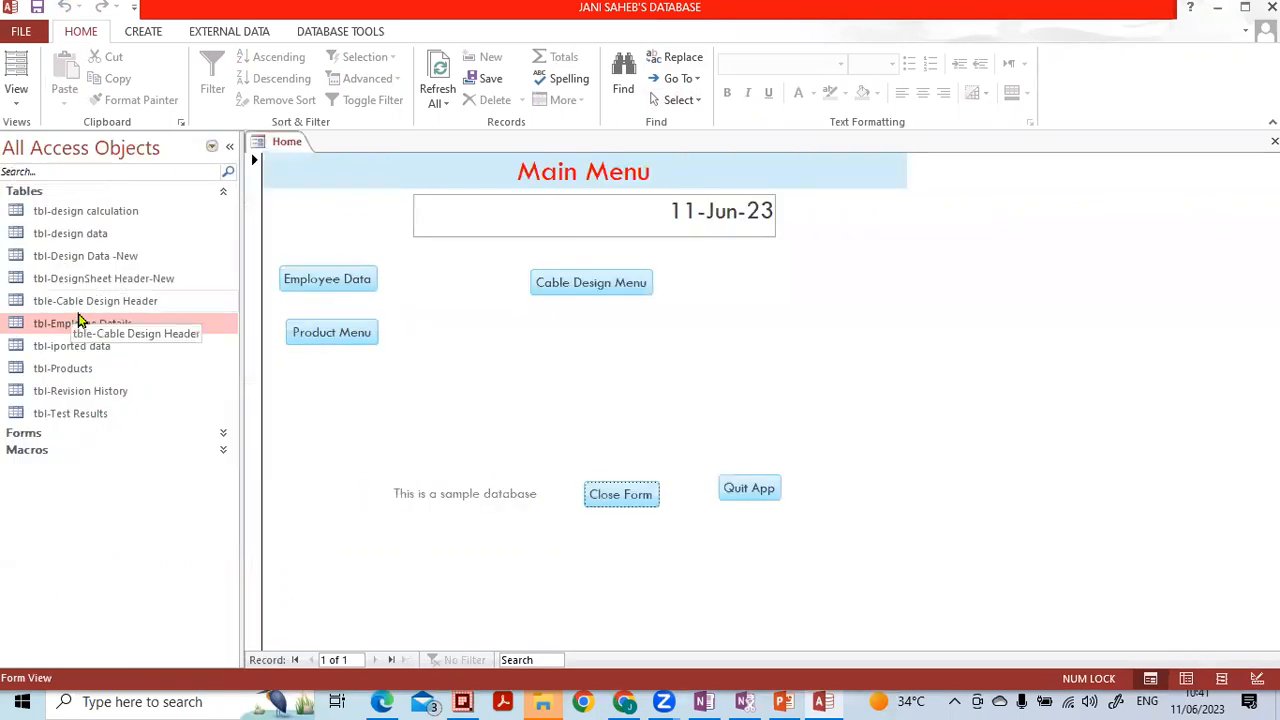